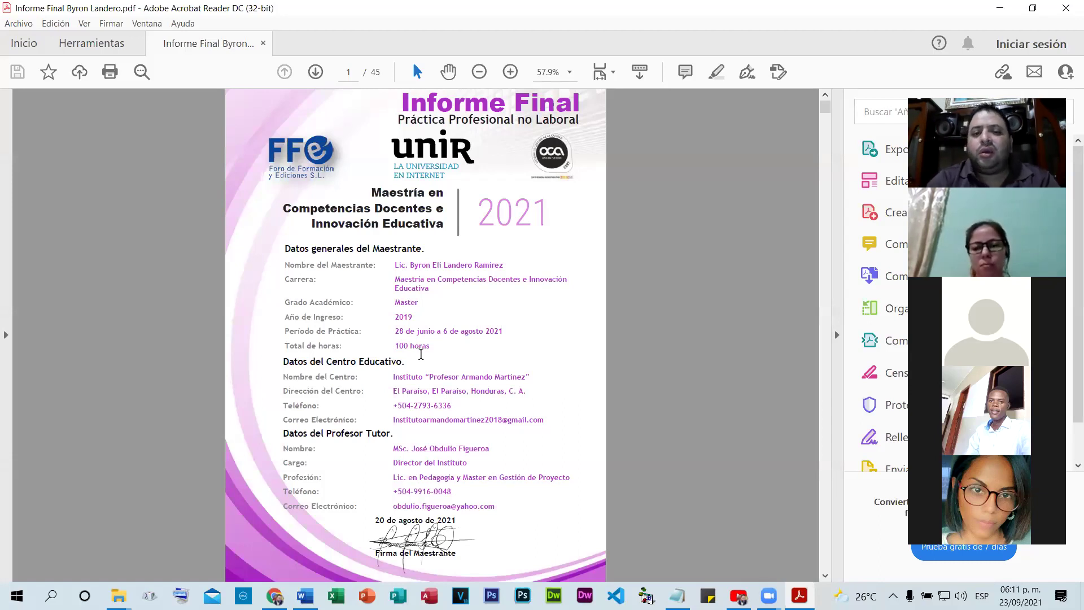
# Close the final report, view the full cover of Resumen de la Diversidad Modulo 4.pdf from the Modulo 4 folder, and close it
pyautogui.click(1067, 5)
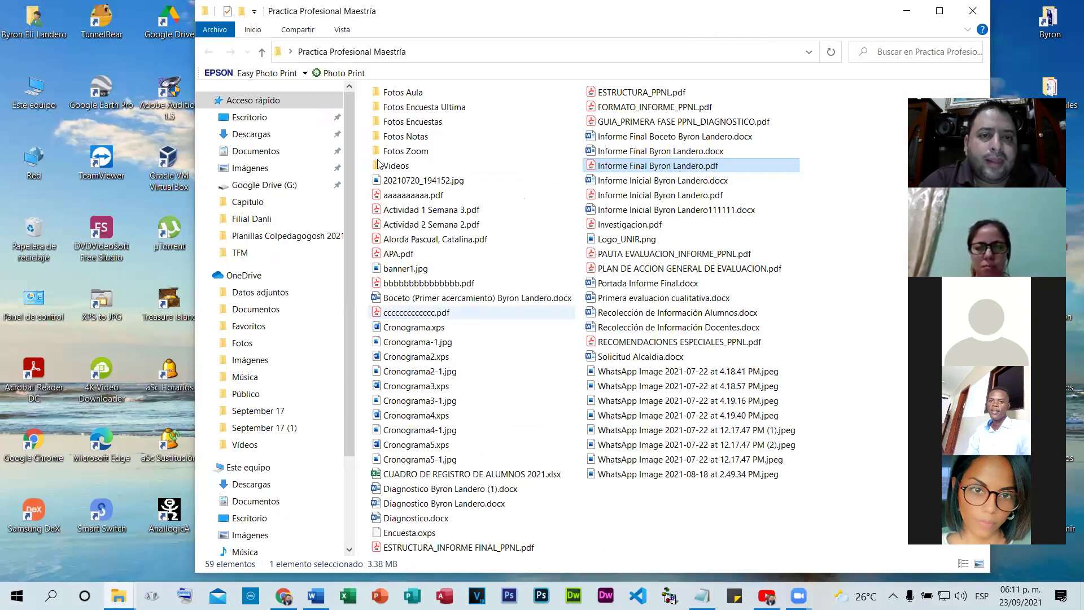
pyautogui.hotkey('alt', 'Tab')
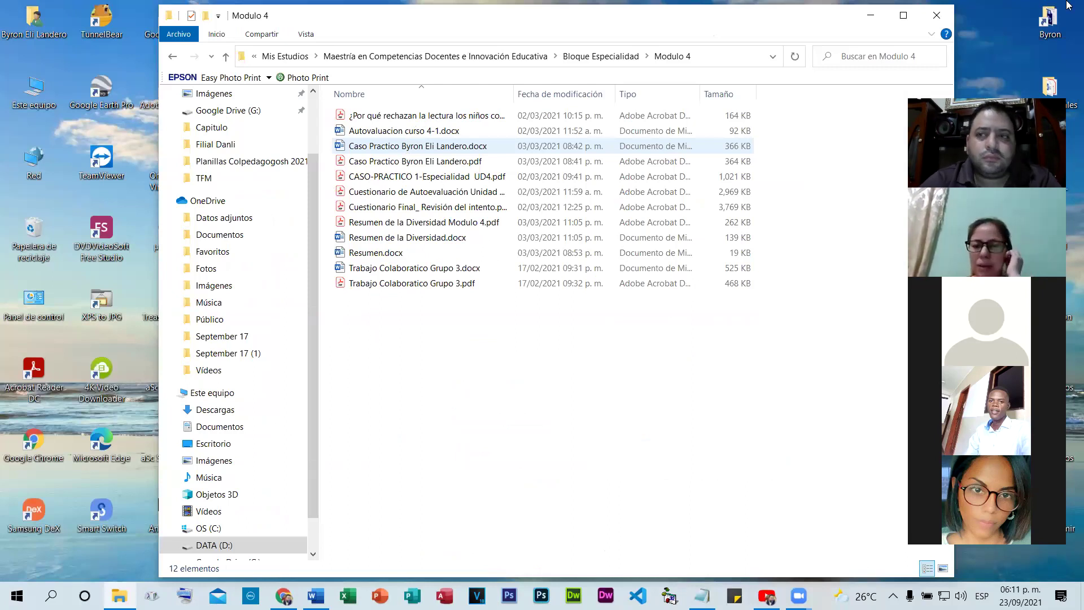
pyautogui.click(404, 162)
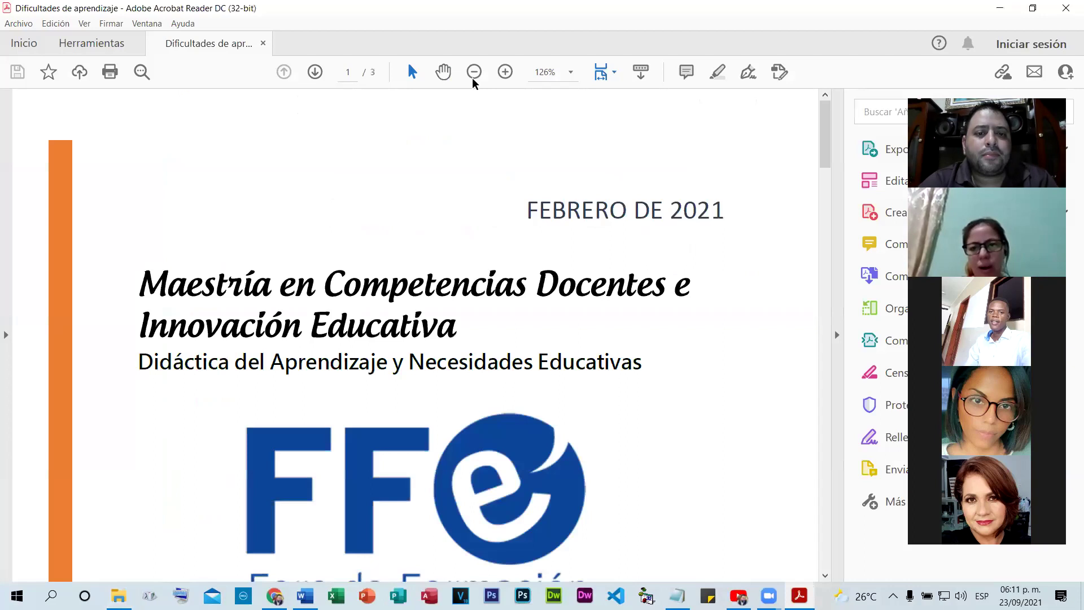
pyautogui.click(474, 73)
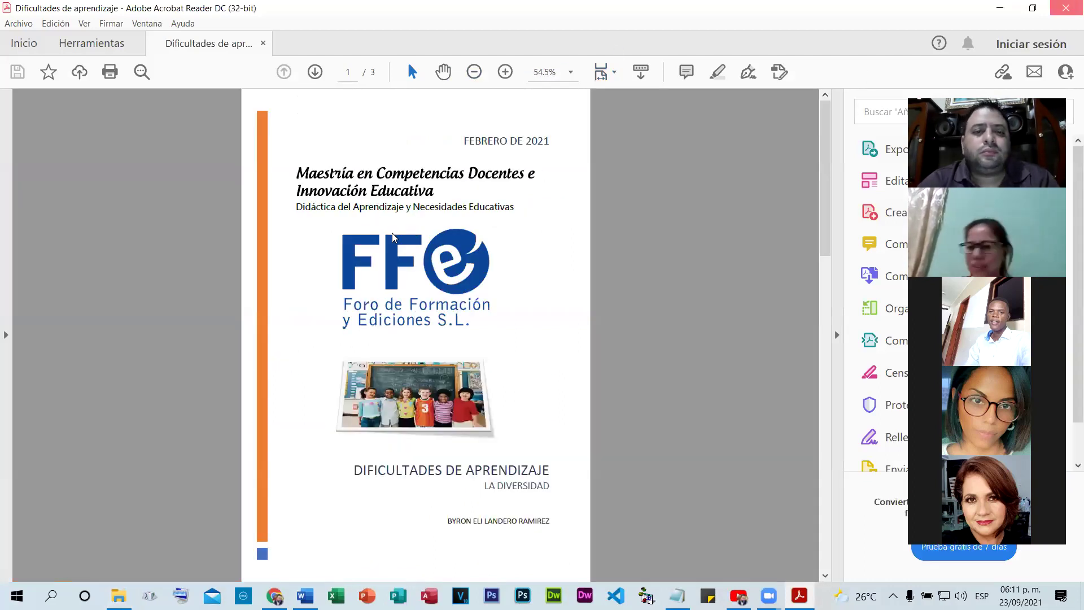
pyautogui.hotkey('alt', 'F4')
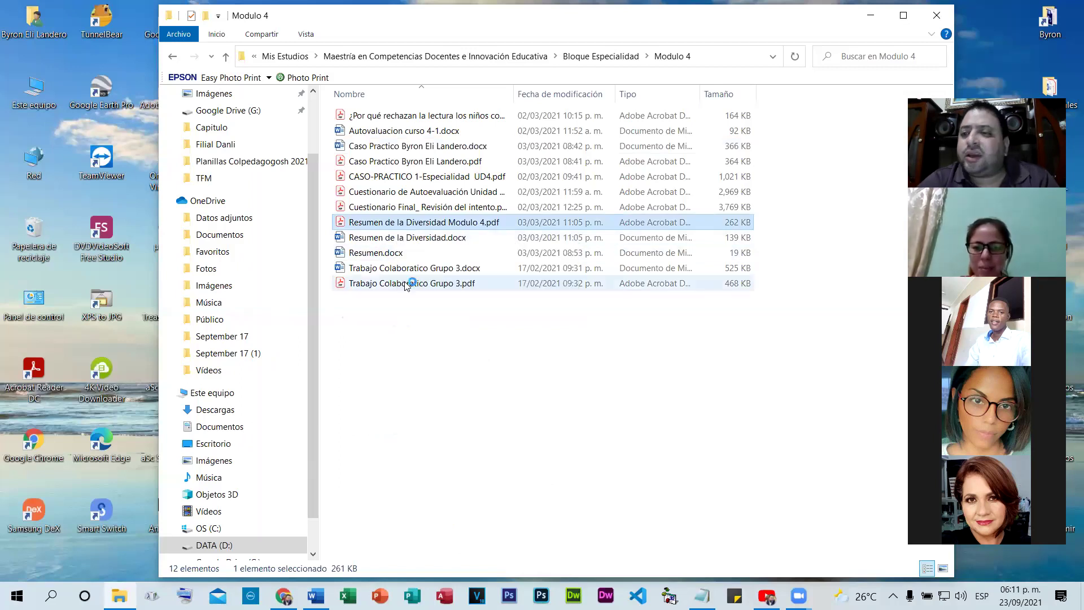
# Open Trabajo Colaboratico Grupo 3.pdf, examine its cover page at 66.7% zoom, and close it
pyautogui.doubleClick(406, 284)
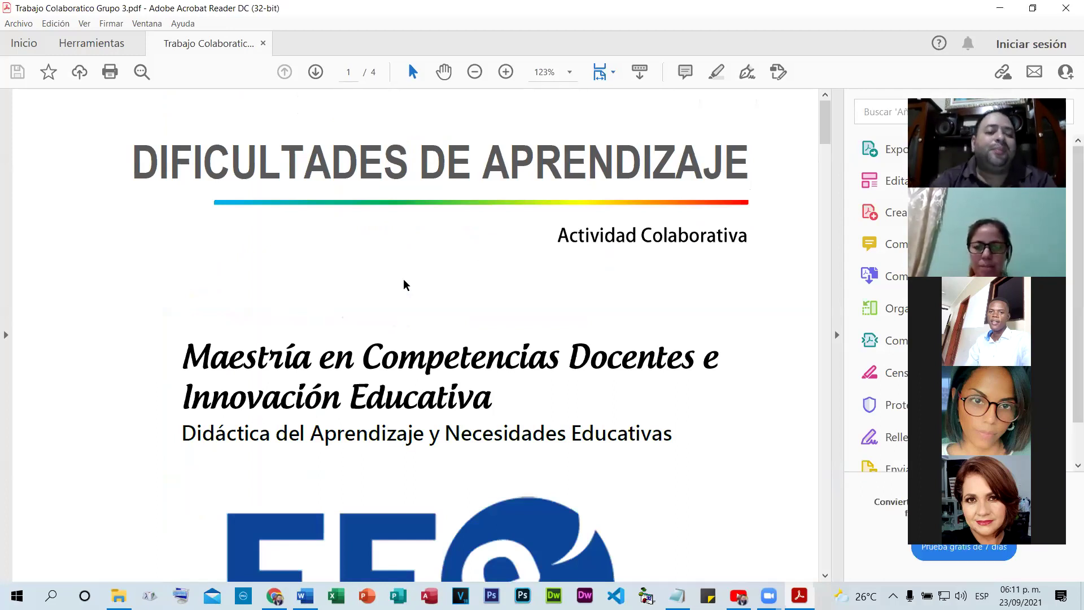
pyautogui.scroll(-5, 649, 418)
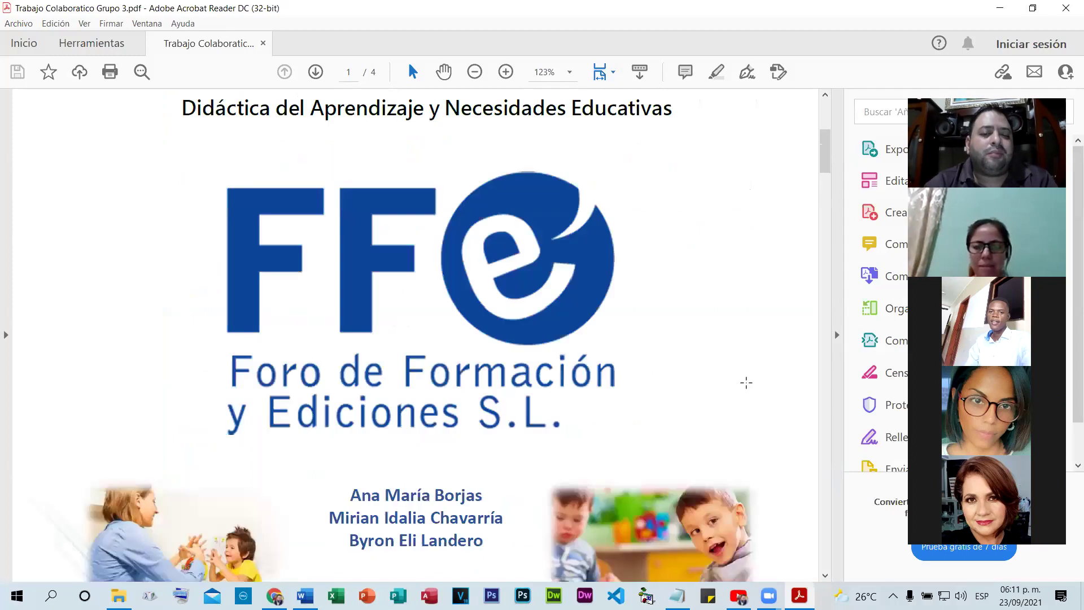
pyautogui.scroll(-5, 733, 382)
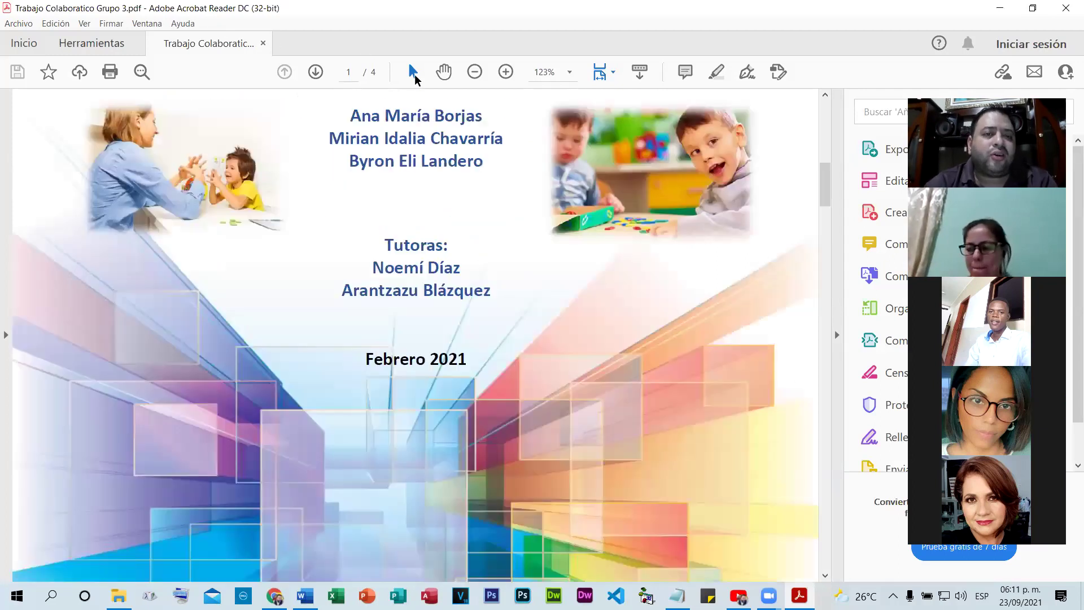
pyautogui.doubleClick(474, 71)
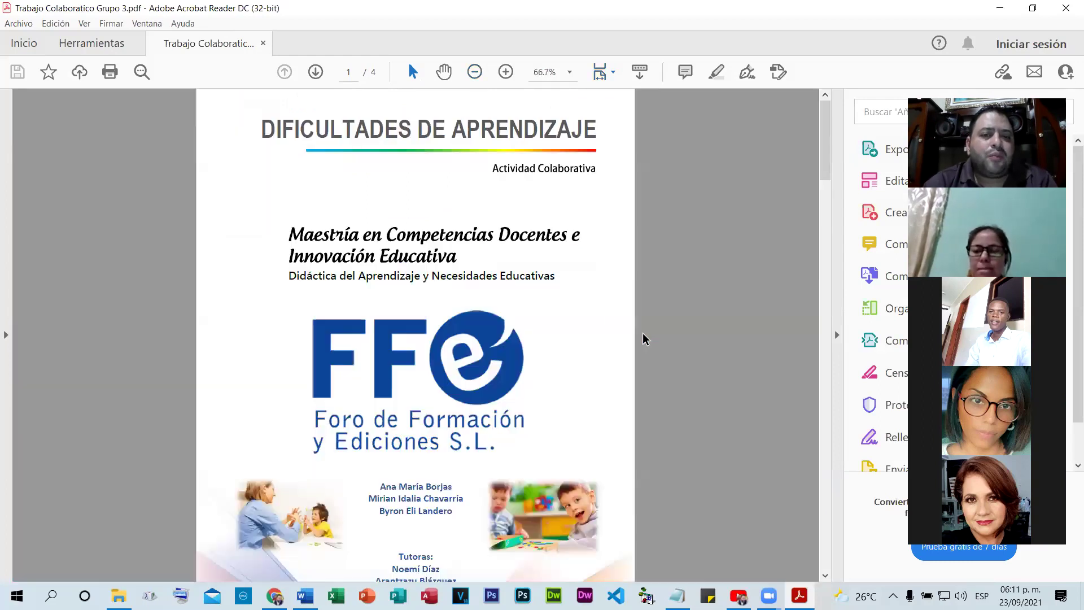
pyautogui.scroll(-4, 586, 308)
pyautogui.scroll(4, 582, 312)
pyautogui.click(1067, 6)
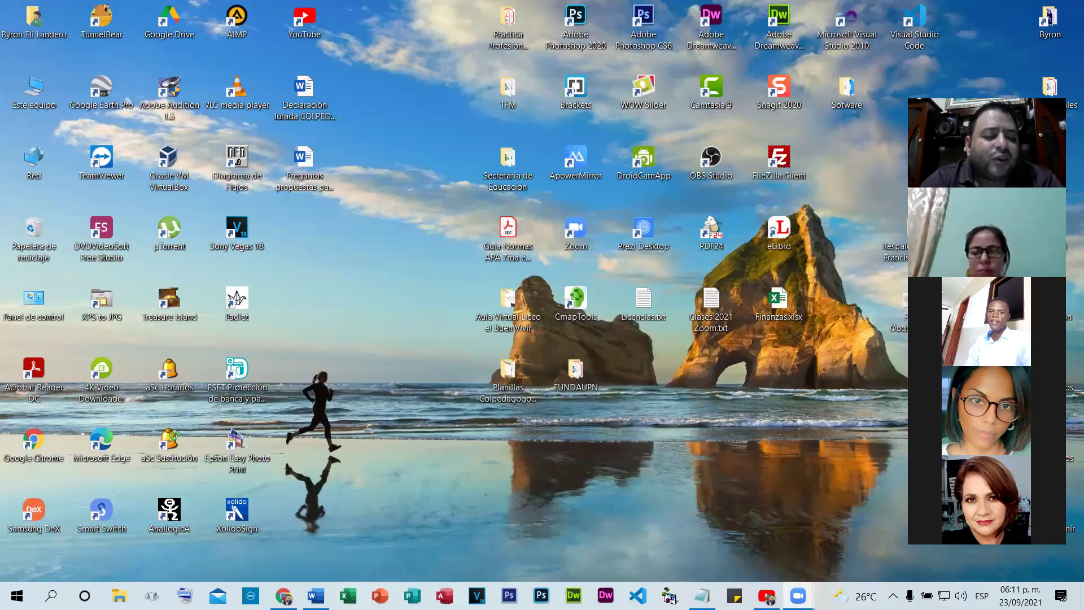
# Open the final thesis PDF from the TFM folder, examine its cover page at 66.7% zoom, and close both file and folder
pyautogui.moveTo(283, 595)
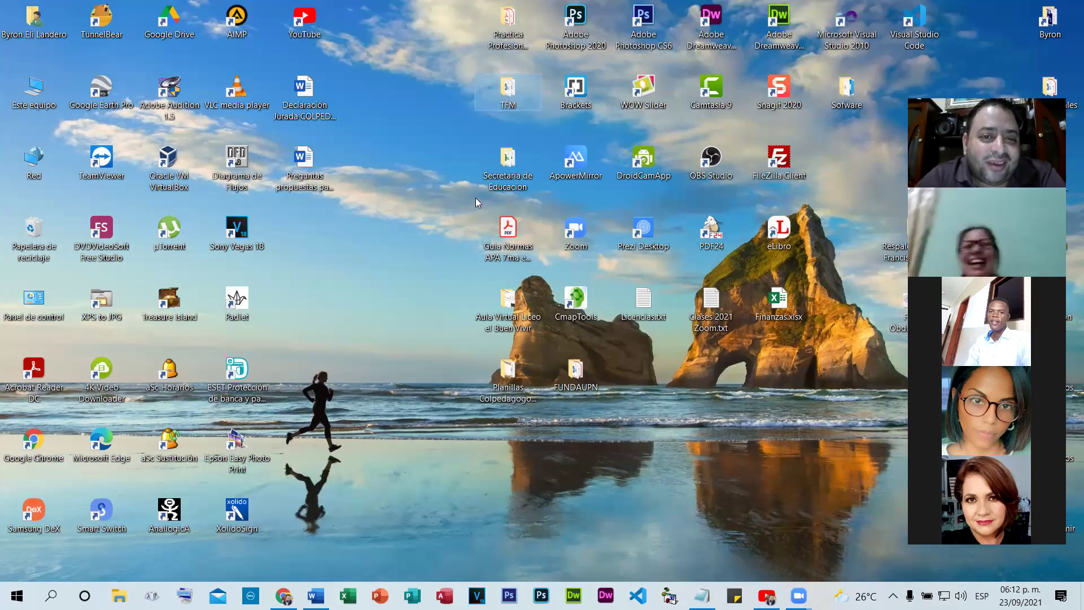
pyautogui.press('Return')
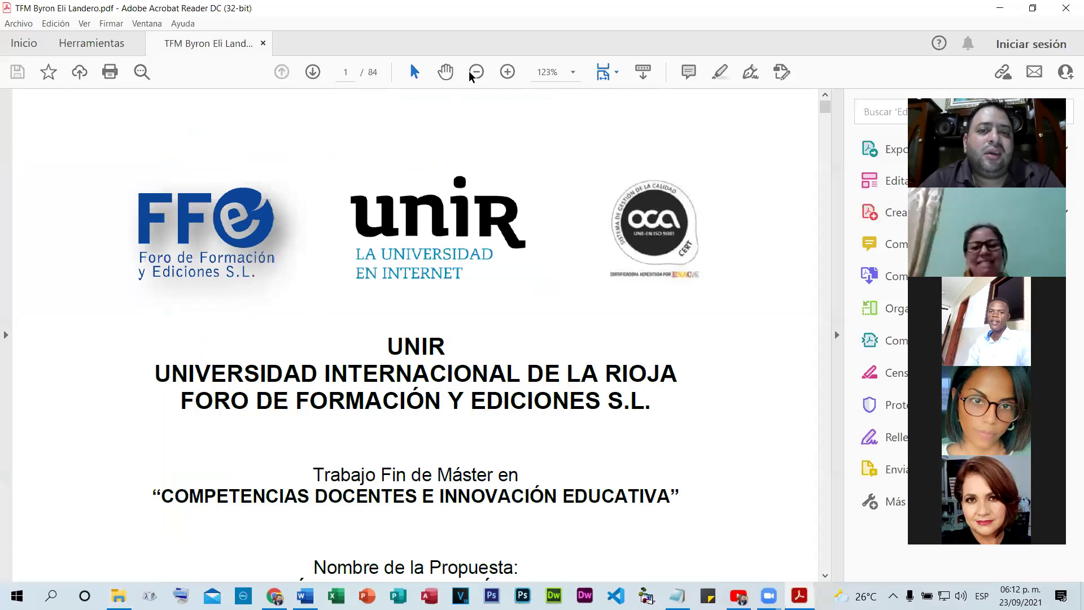
pyautogui.click(471, 73)
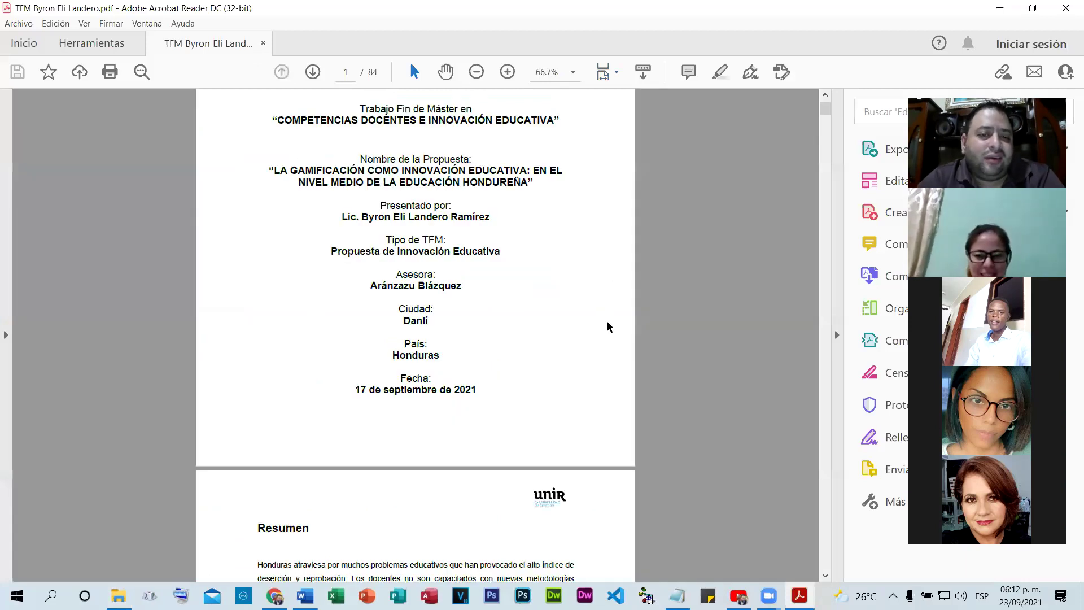
pyautogui.scroll(3, 561, 309)
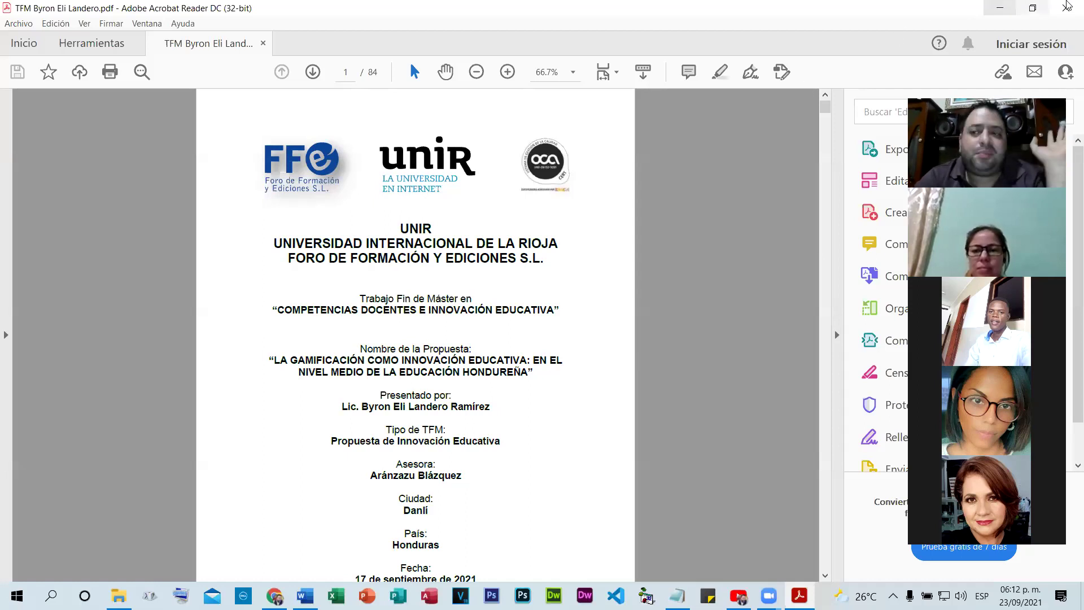
pyautogui.hotkey('alt', 'F4')
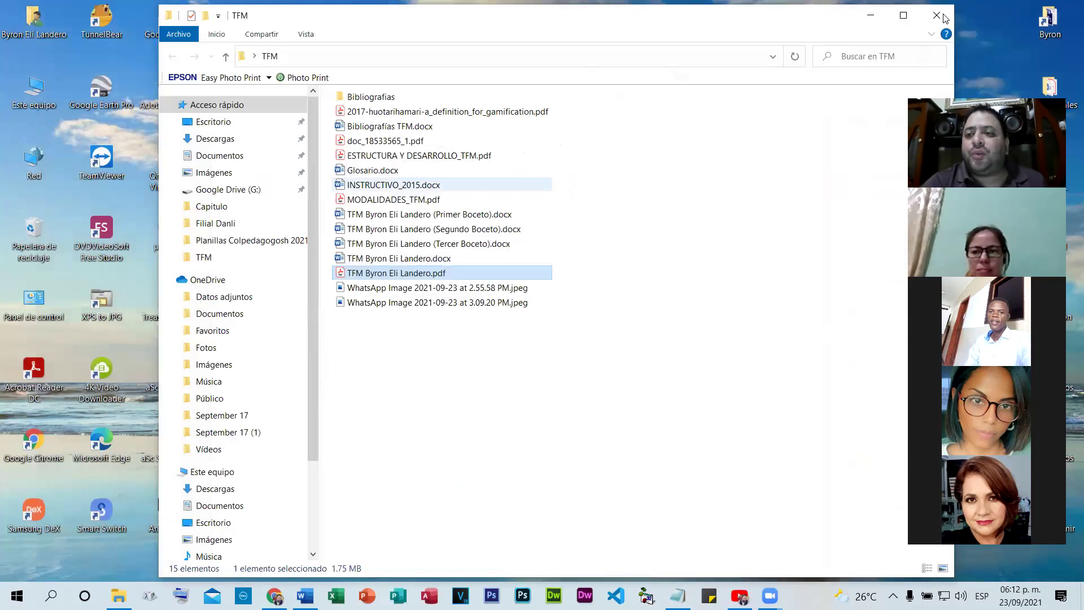
pyautogui.hotkey('alt', 'F4')
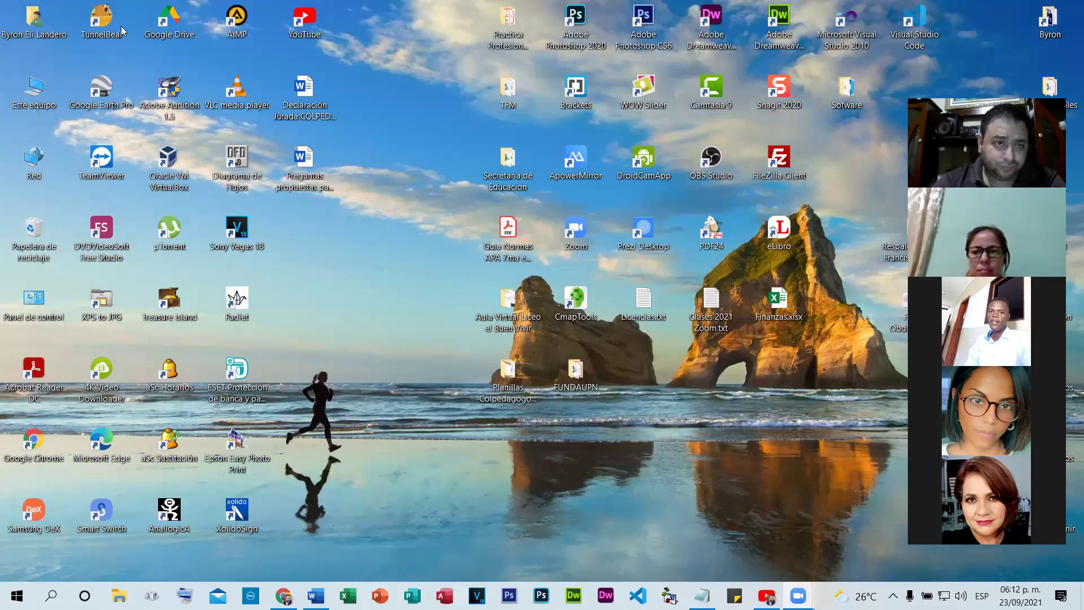
# Switch to Word and create a document from the "Currículum vítae con foto y moderno" template
pyautogui.hotkey('alt', 'Tab')
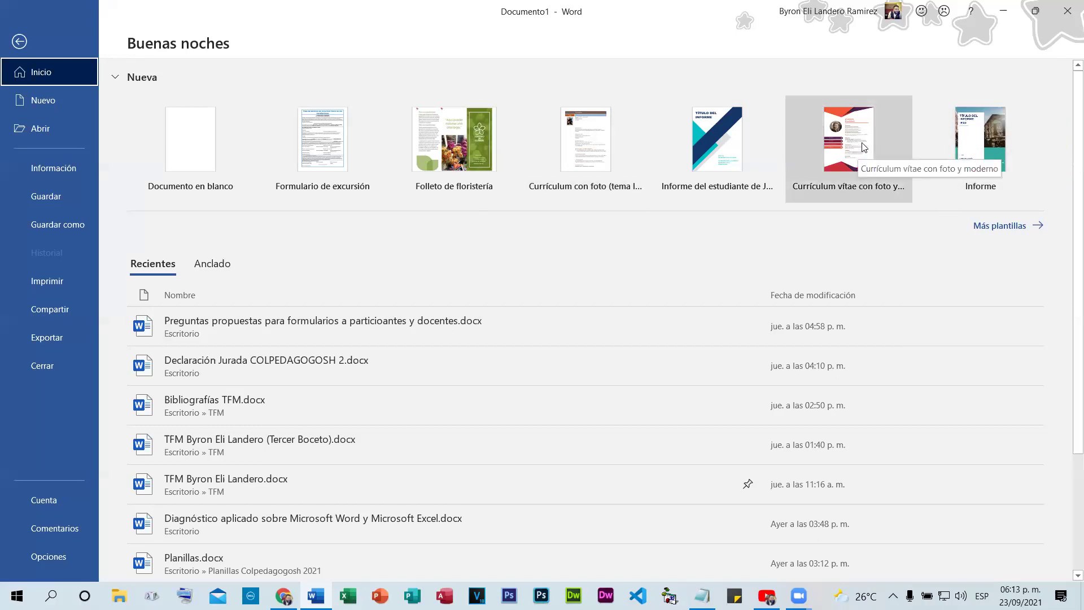
pyautogui.click(848, 146)
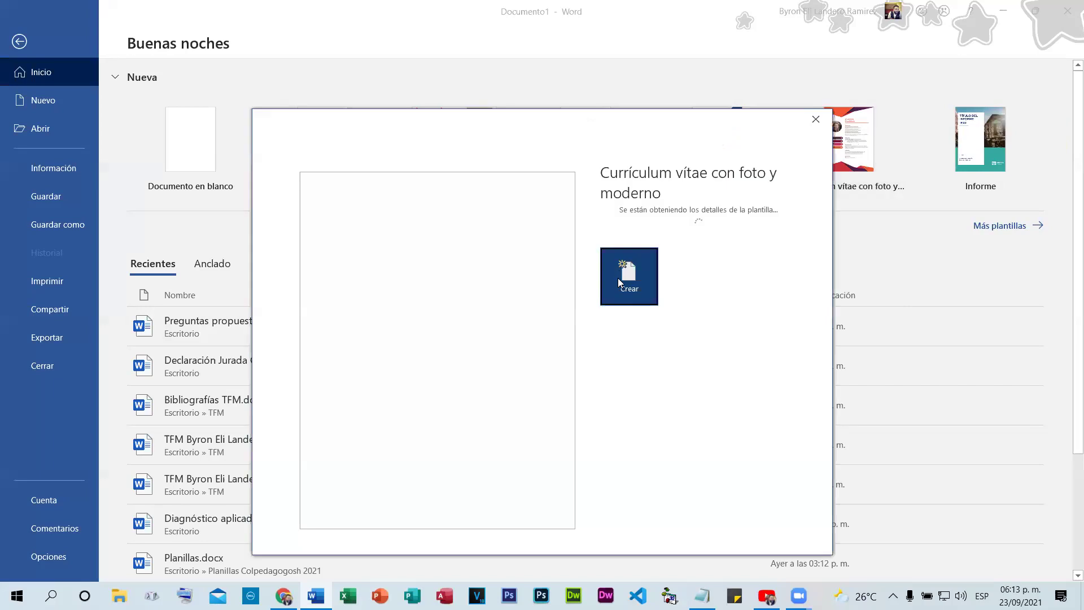
pyautogui.click(627, 285)
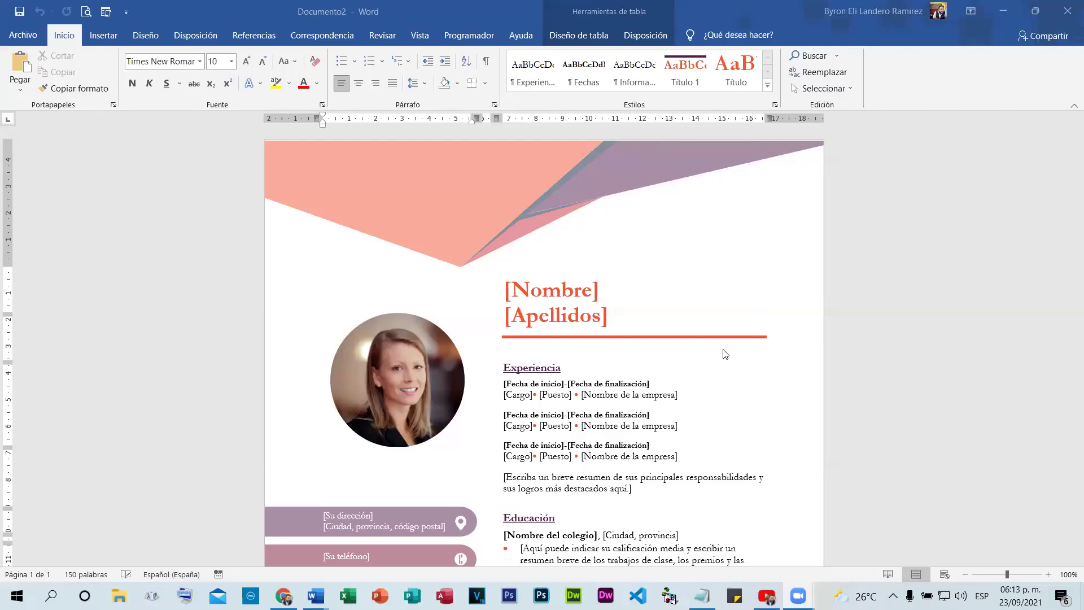
# Examine the modern résumé template's photo, contact bands and text sections from the header to the page footer
pyautogui.scroll(-3, 399, 299)
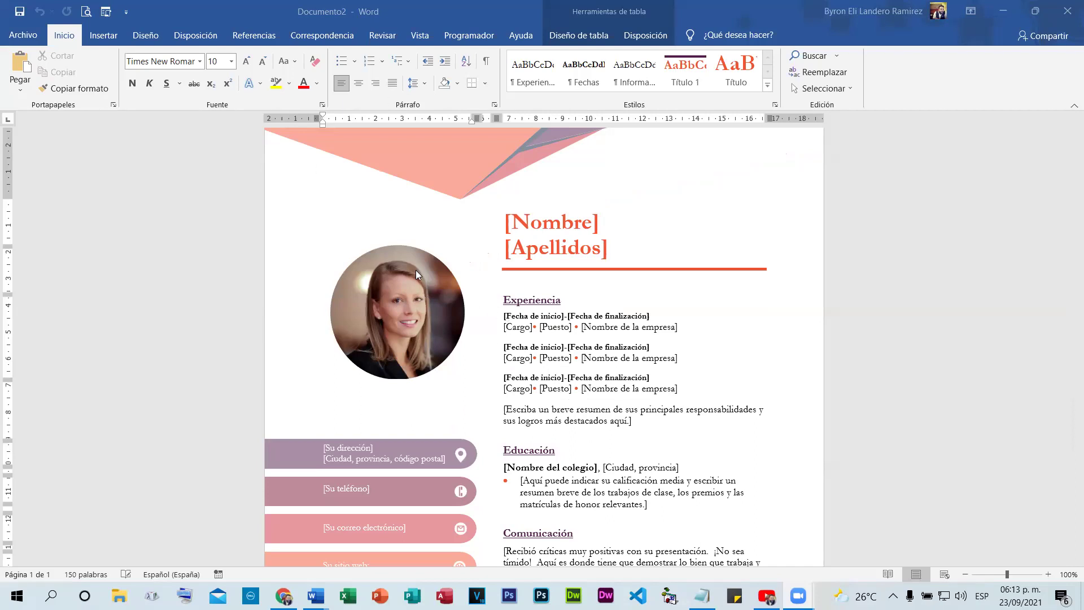
pyautogui.scroll(-3, 436, 273)
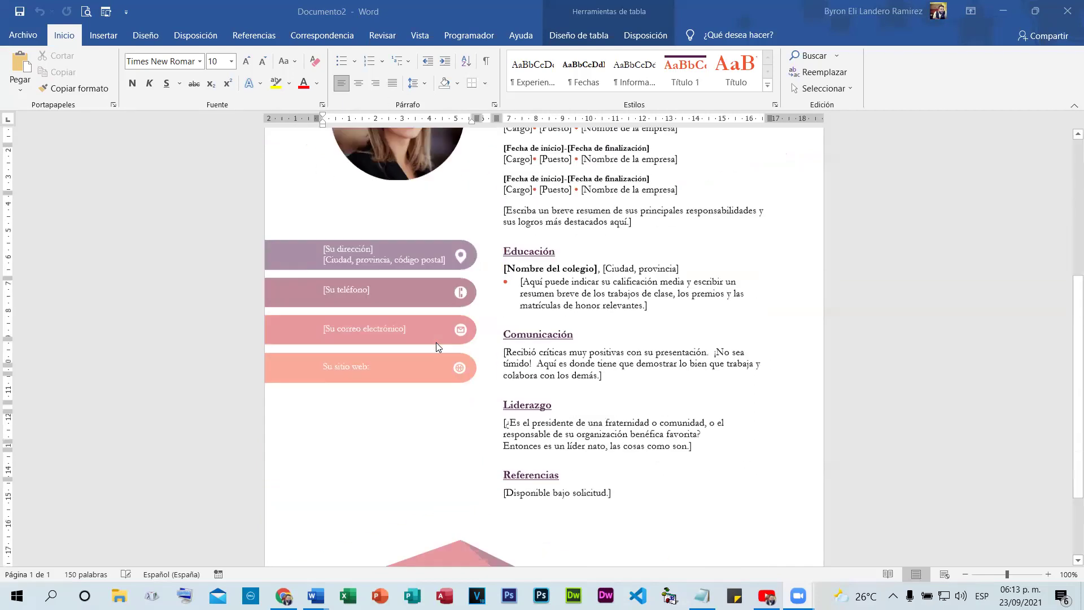
pyautogui.scroll(4, 490, 333)
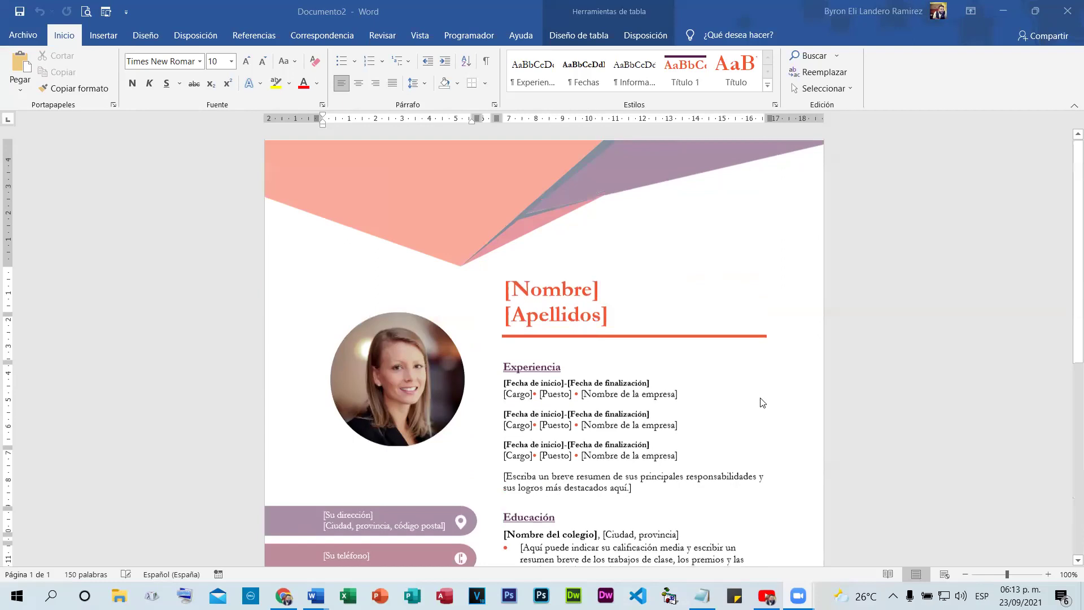
pyautogui.scroll(-5, 751, 404)
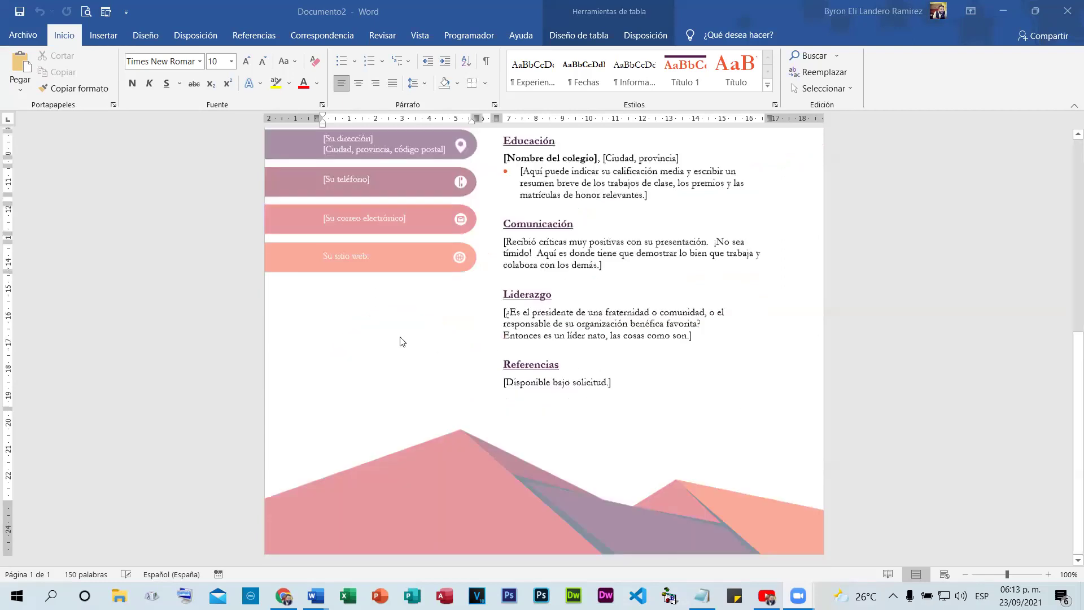
pyautogui.scroll(3, 401, 341)
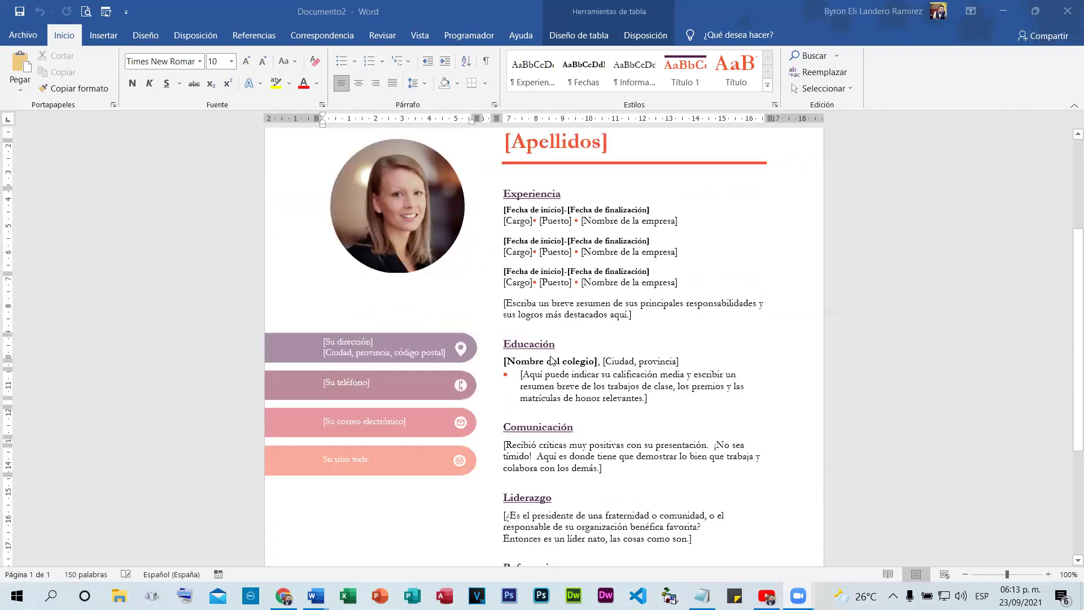
pyautogui.scroll(3, 552, 360)
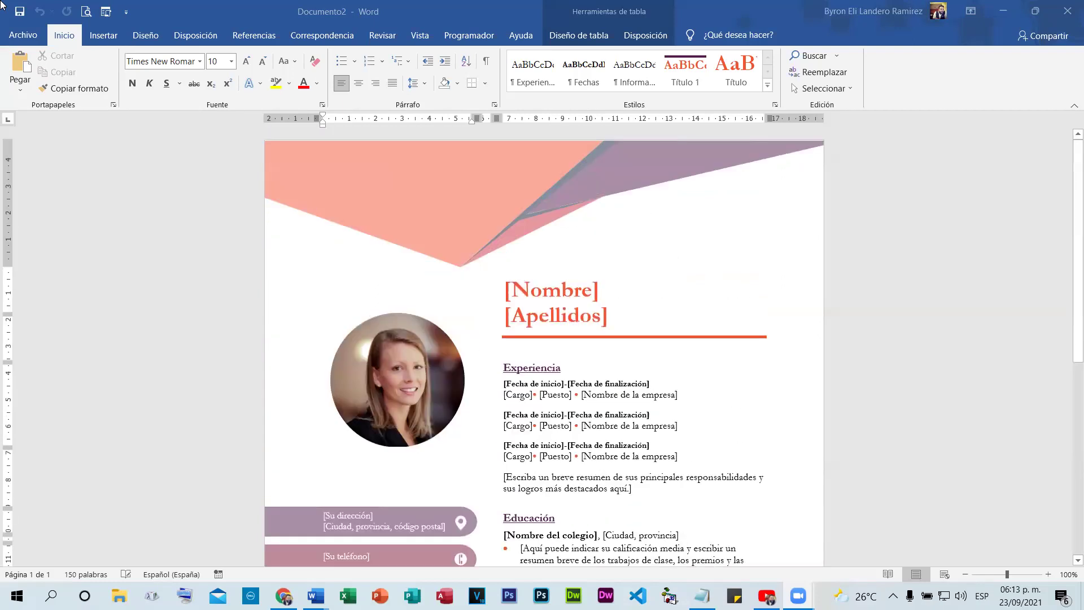
# Browse more templates and create a document from "Currículum vítae azul y gris"
pyautogui.click(17, 36)
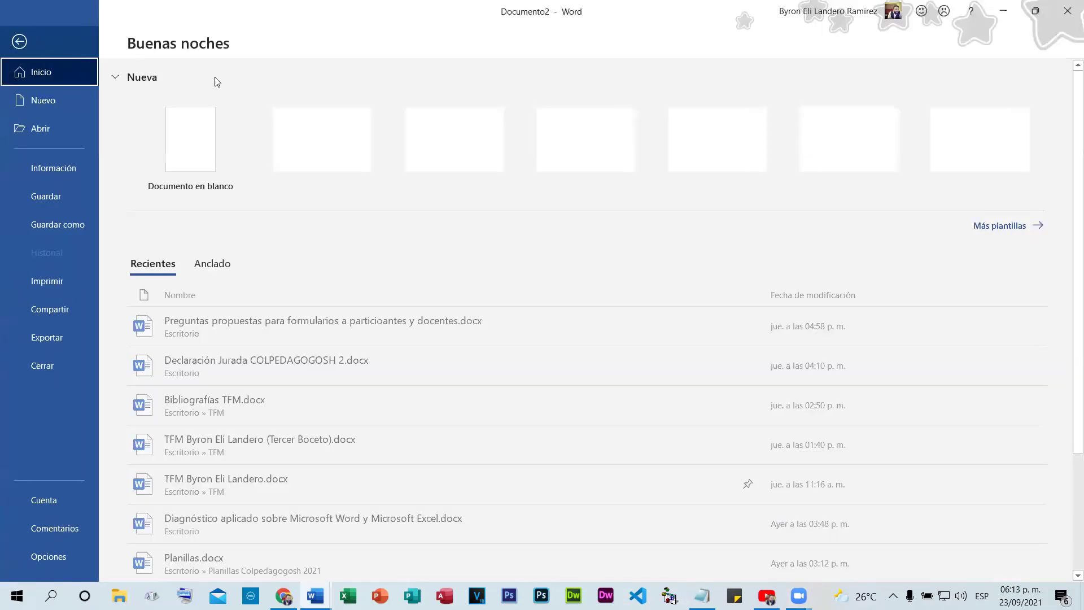
pyautogui.click(1016, 227)
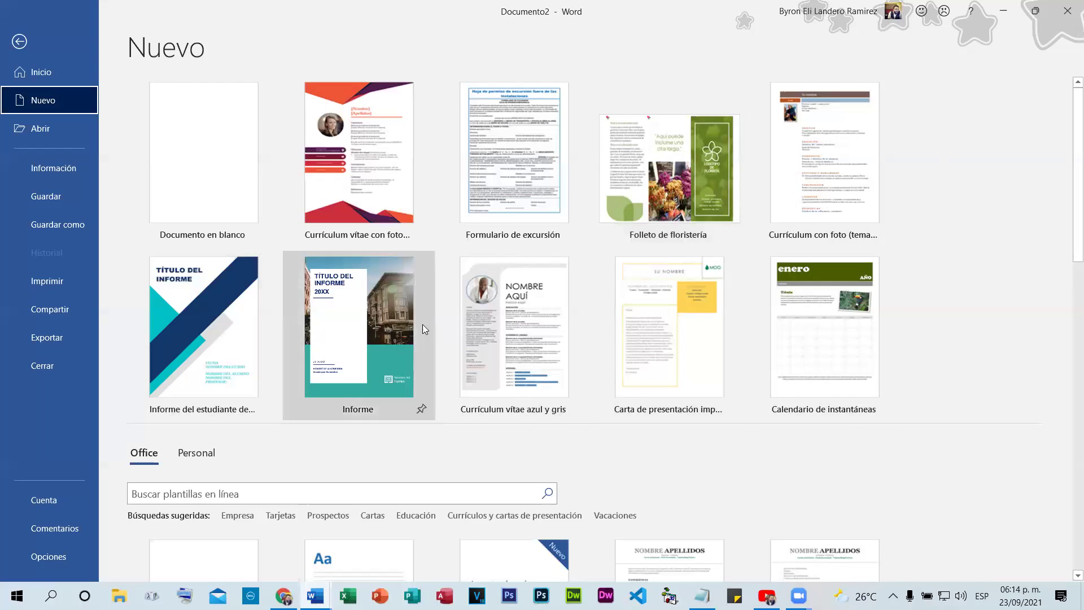
pyautogui.click(521, 330)
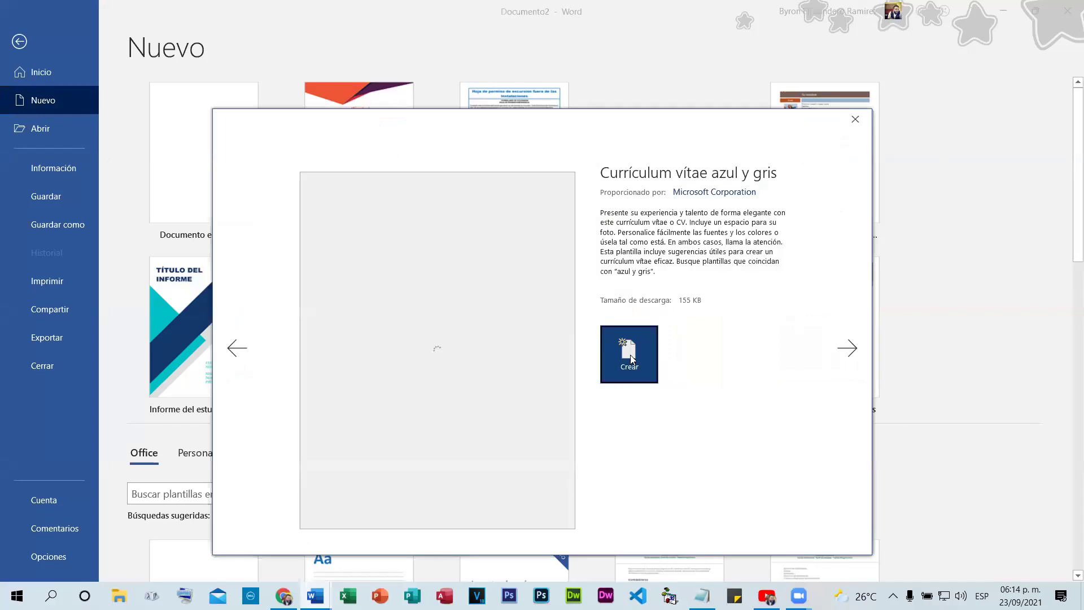
pyautogui.click(631, 353)
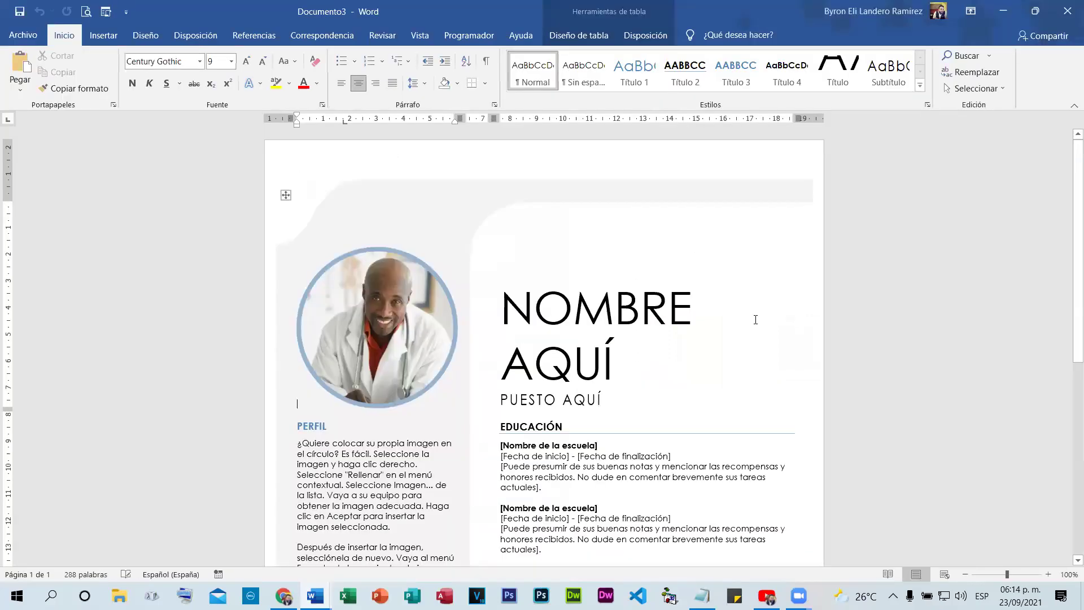
# Examine the blue and grey résumé's profile, education, work experience and skills sections, and close both résumé documents
pyautogui.scroll(-6, 754, 323)
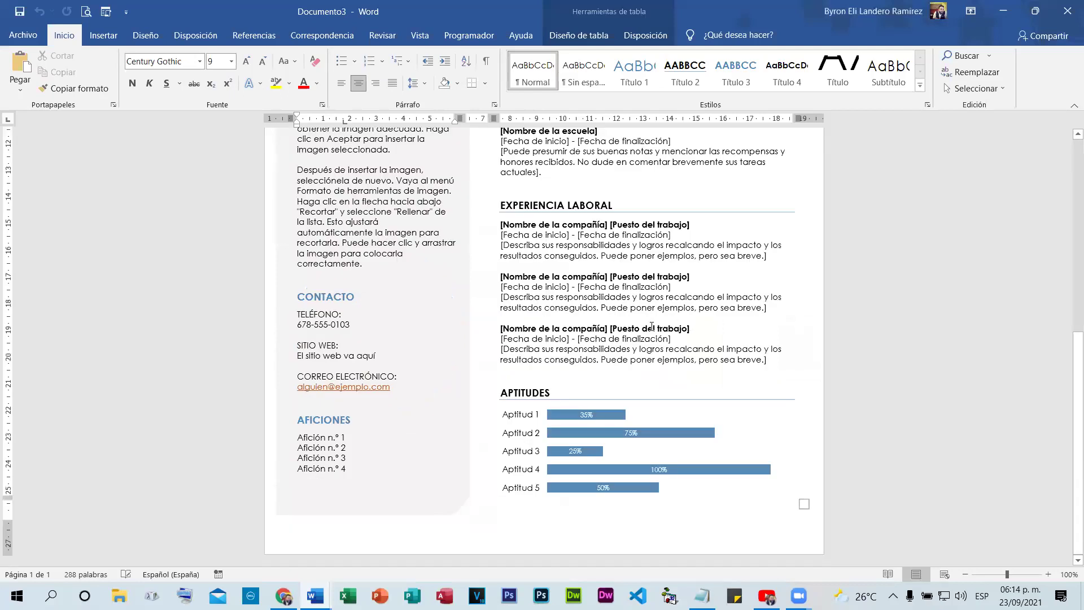
pyautogui.scroll(6, 652, 327)
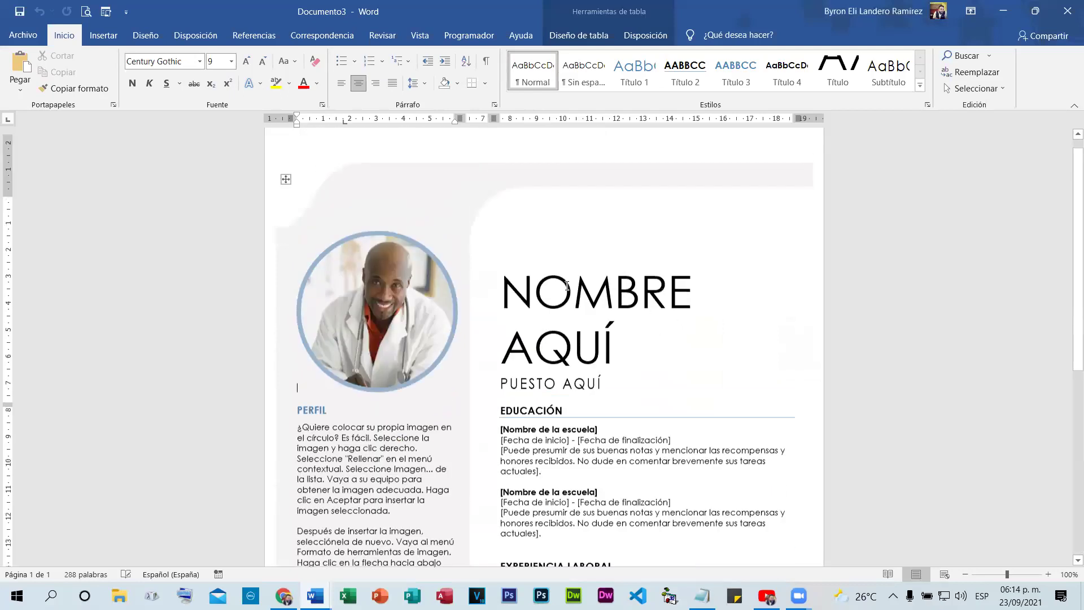
pyautogui.scroll(-2, 425, 249)
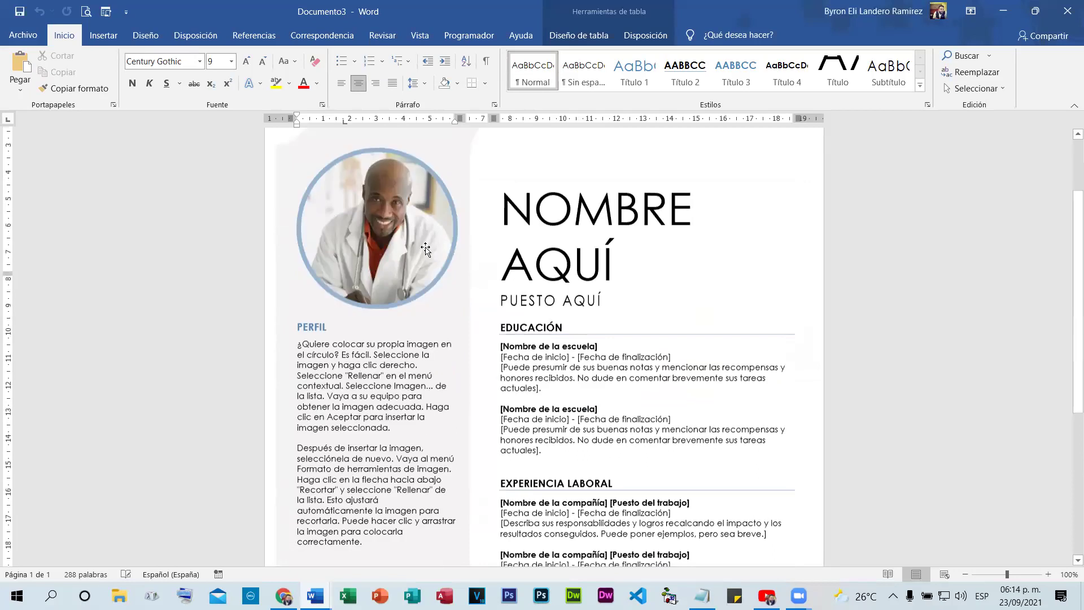
pyautogui.scroll(-1, 426, 248)
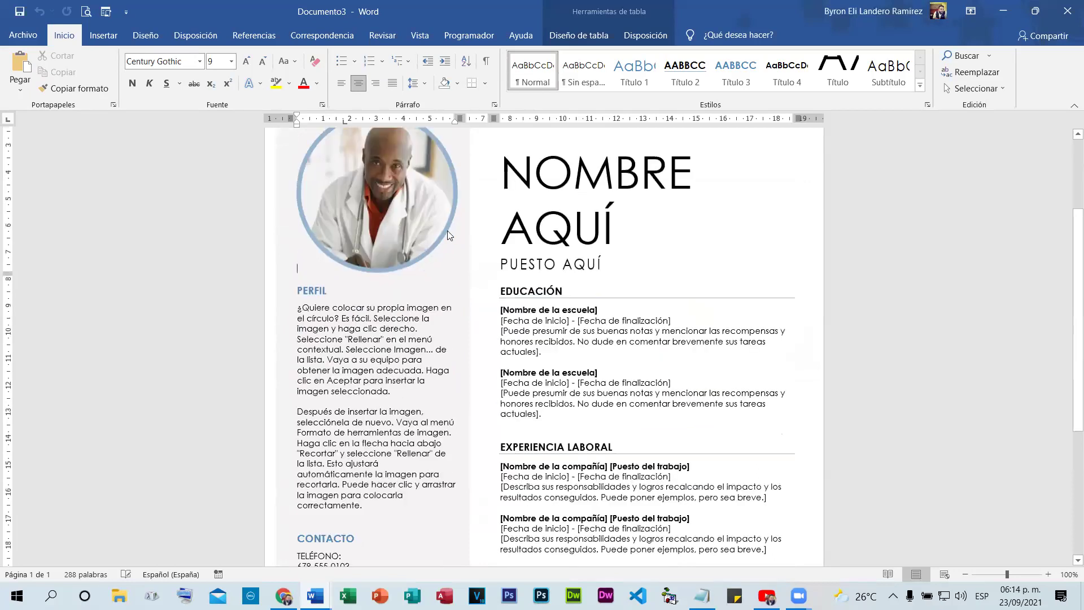
pyautogui.scroll(4, 448, 231)
pyautogui.scroll(-2, 459, 235)
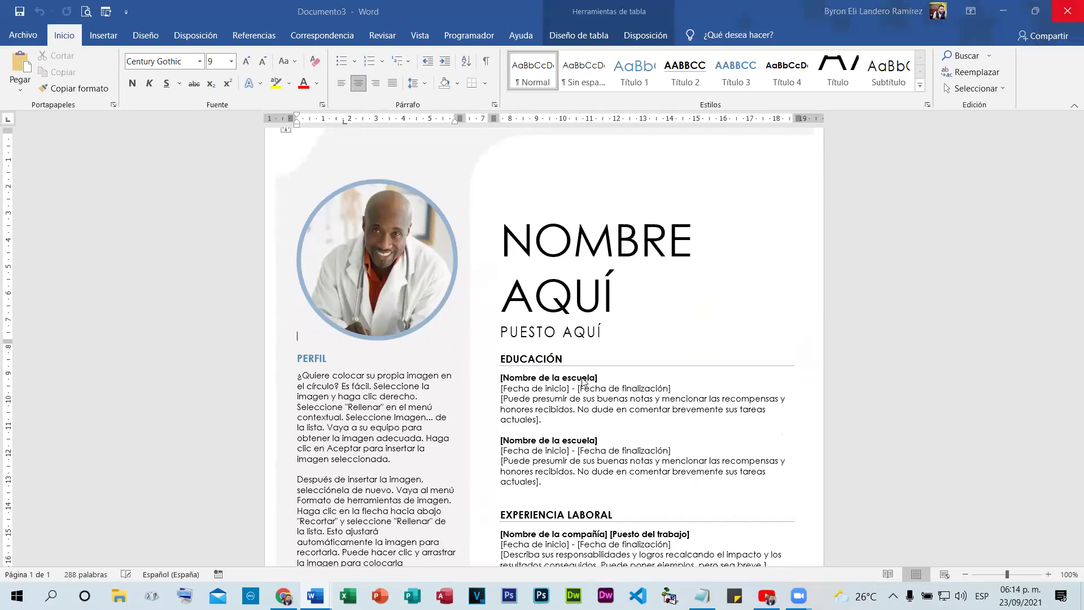
pyautogui.click(1067, 10)
pyautogui.click(1067, 11)
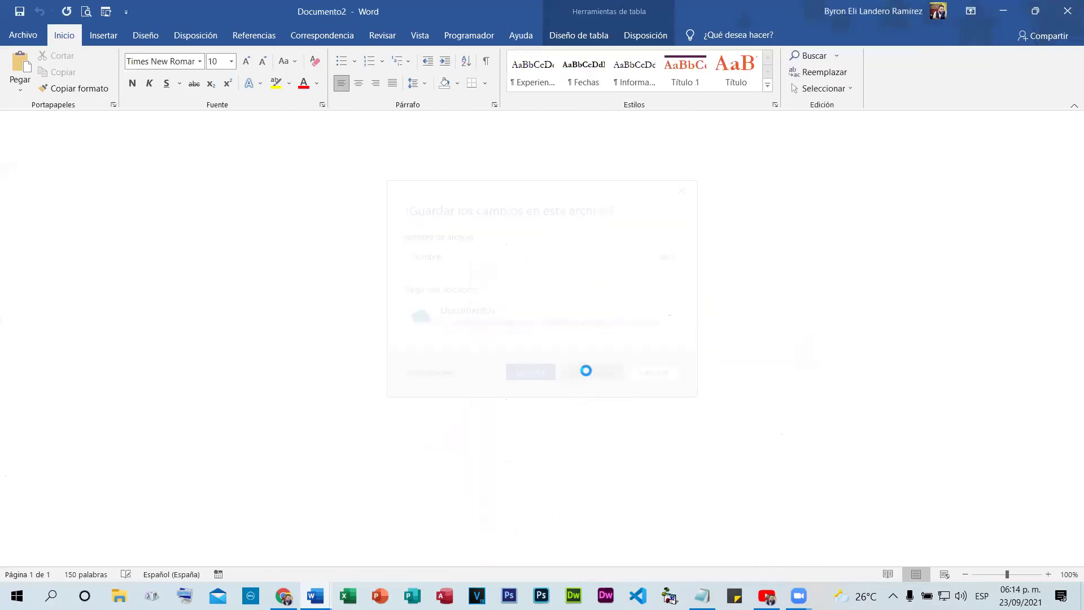
# Discard the résumé document's changes and examine the remaining letter, brochure, calendar, certificate and invitation templates before returning to the blank document
pyautogui.click(586, 371)
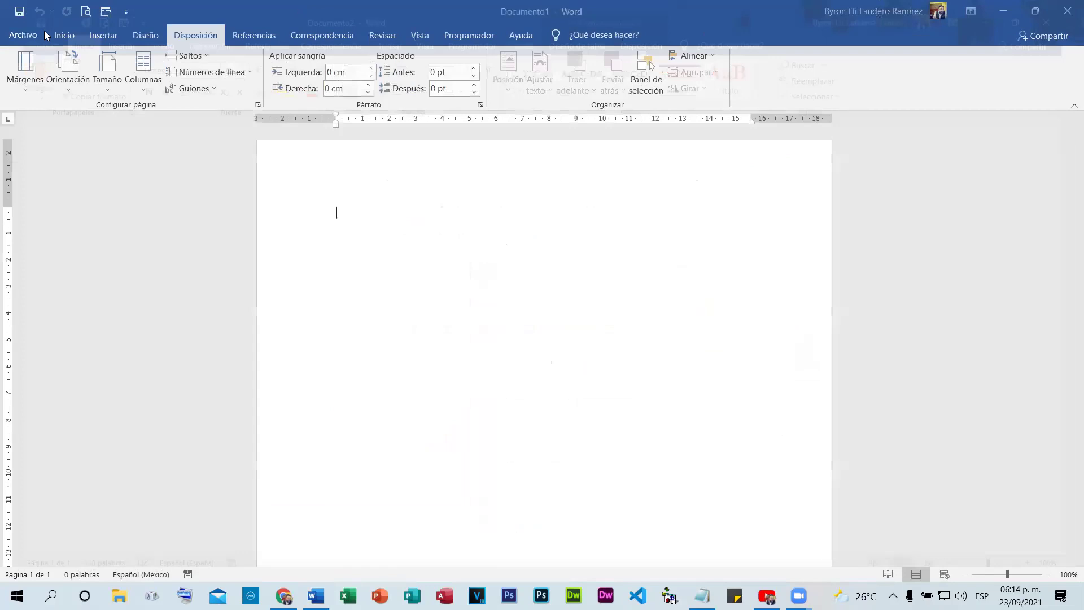
pyautogui.hotkey('alt', 'a')
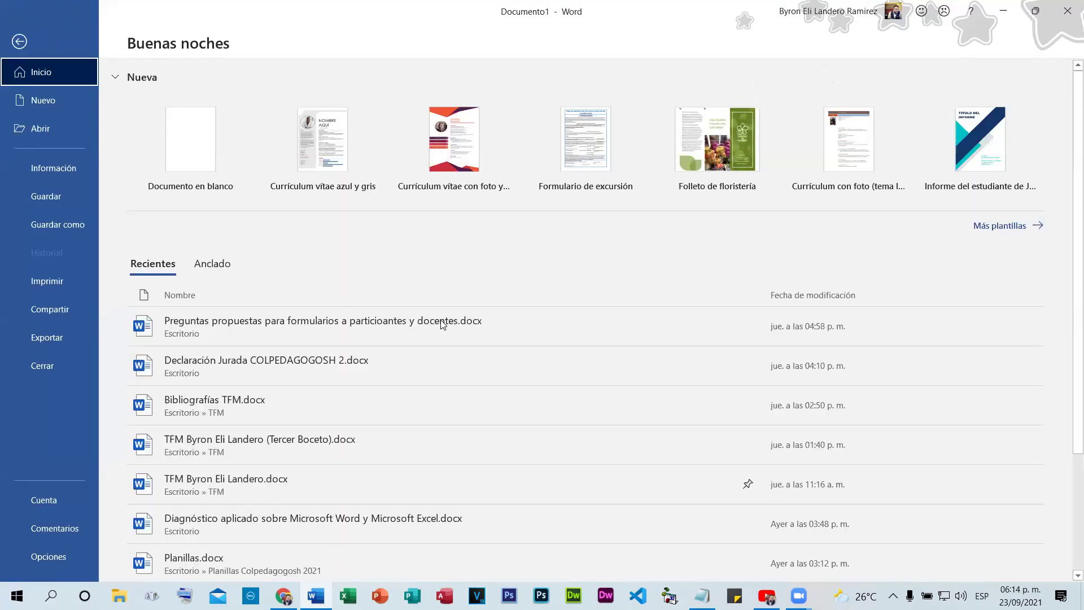
pyautogui.press('Down')
pyautogui.scroll(-4, 445, 320)
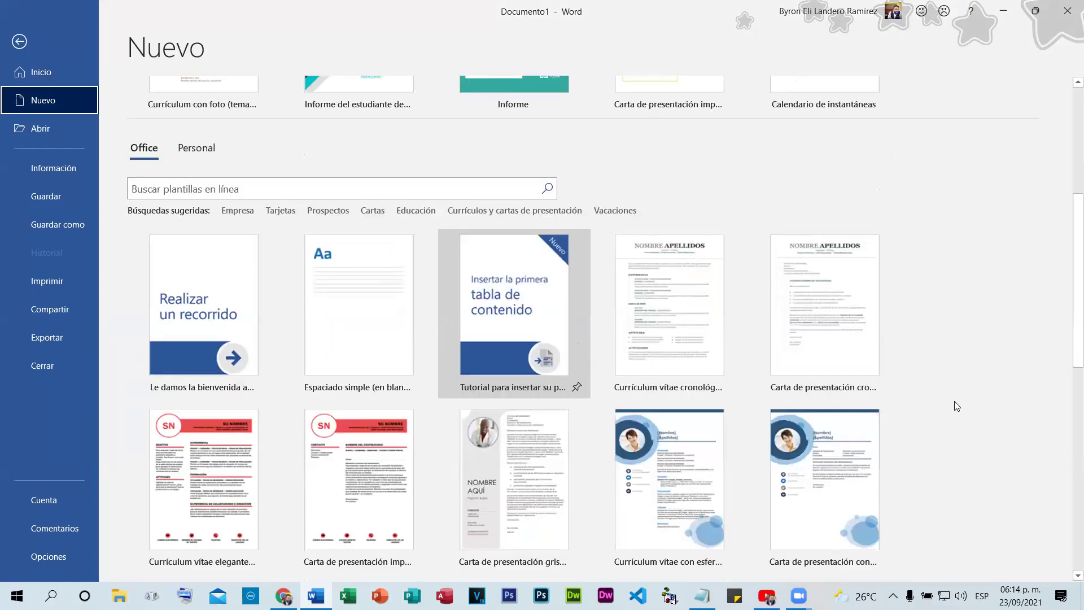
pyautogui.scroll(-4, 956, 405)
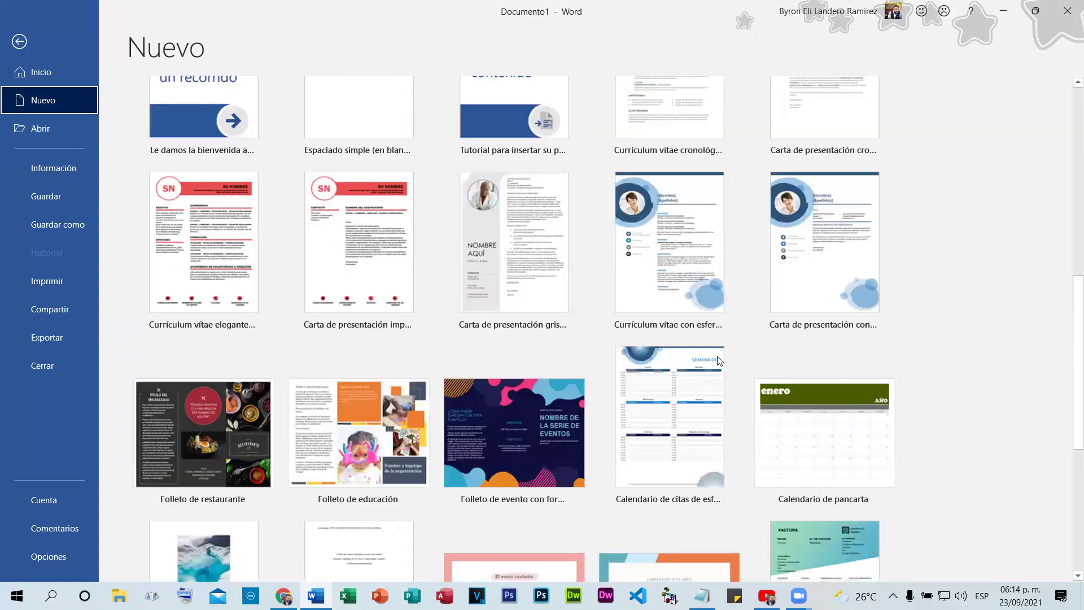
pyautogui.scroll(-4, 437, 302)
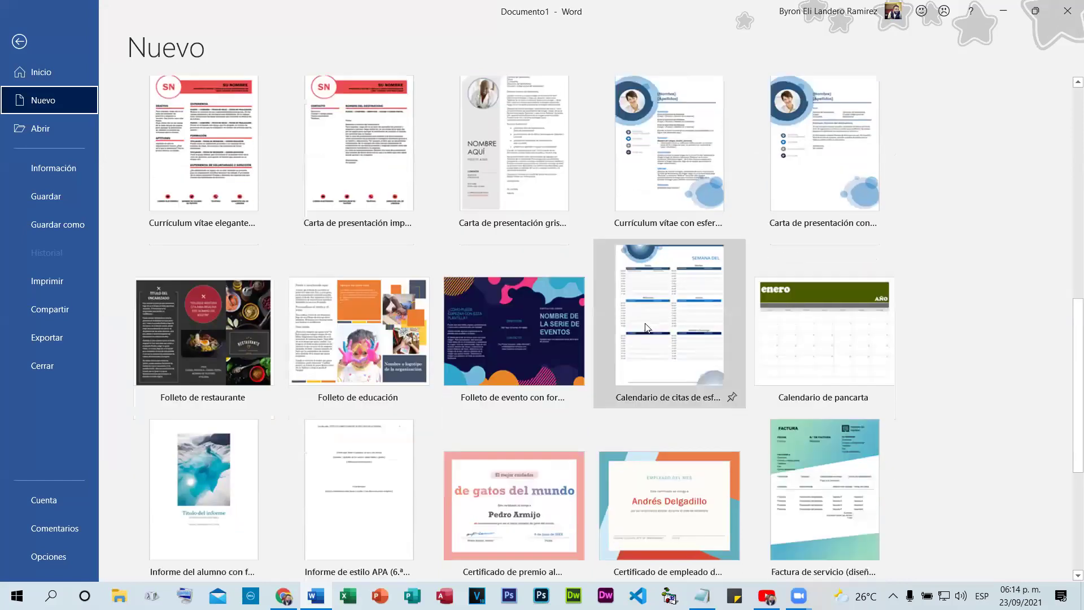
pyautogui.scroll(-2, 651, 354)
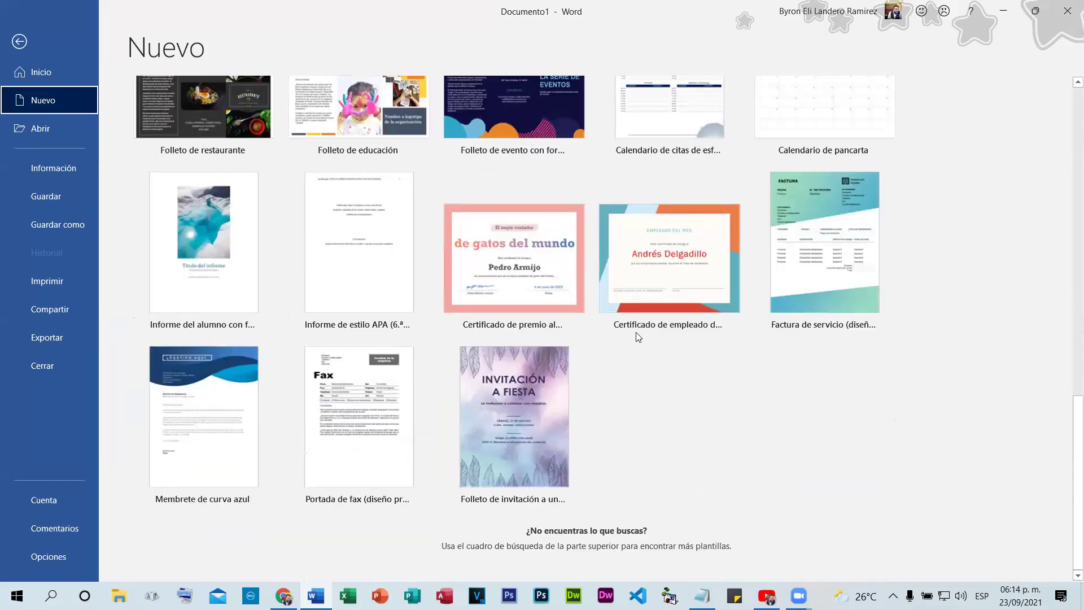
pyautogui.click(28, 40)
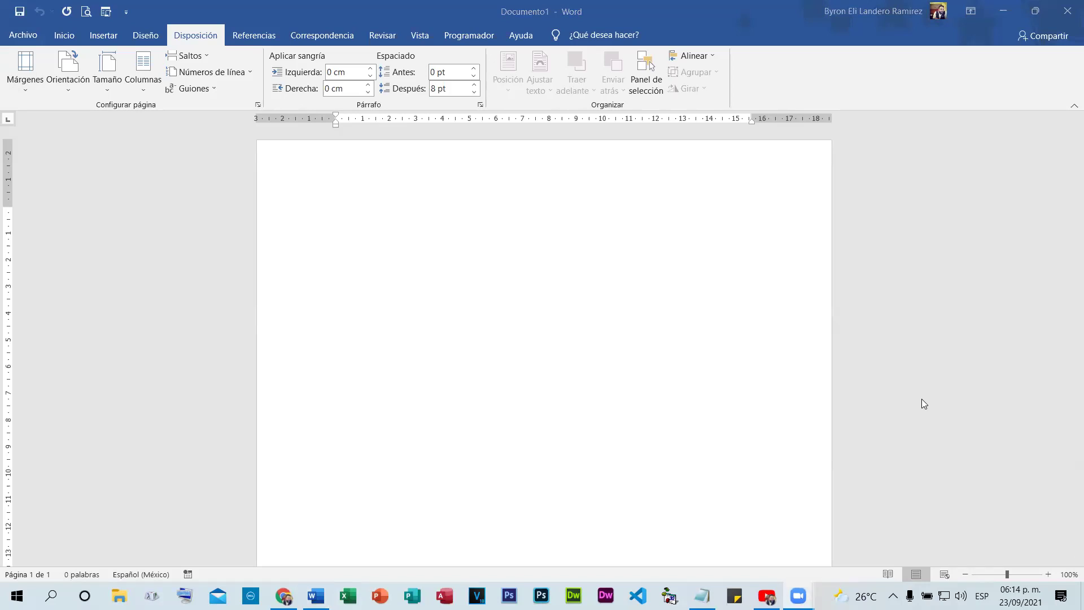
pyautogui.click(510, 409)
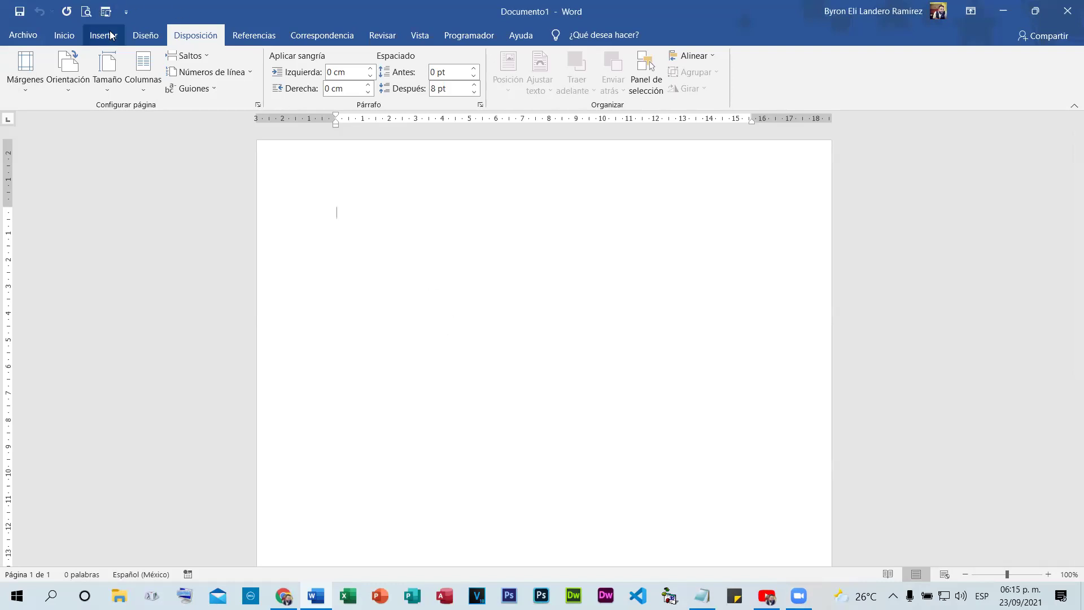
# Examine the custom and built-in cover page designs in the cover page gallery
pyautogui.click(90, 37)
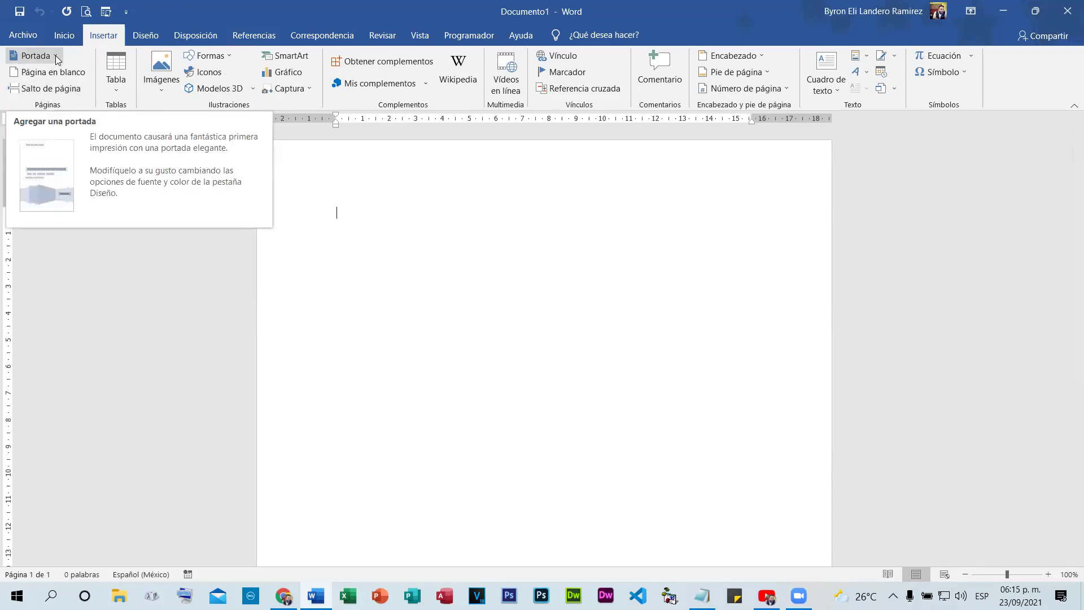
pyautogui.click(56, 55)
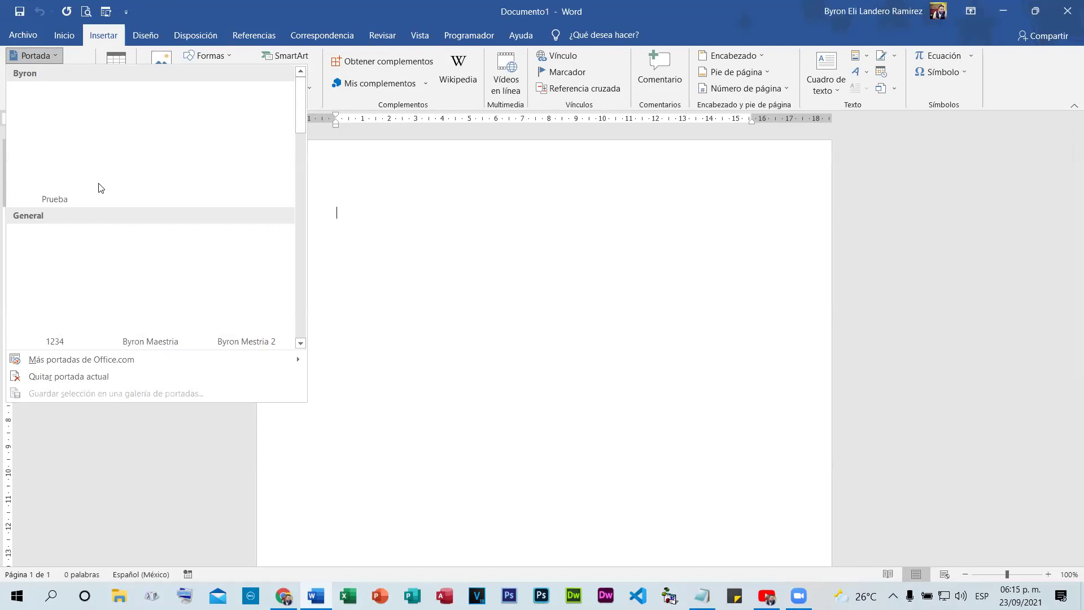
pyautogui.scroll(-5, 241, 277)
pyautogui.scroll(5, 234, 234)
pyautogui.scroll(-3, 222, 230)
pyautogui.scroll(3, 222, 230)
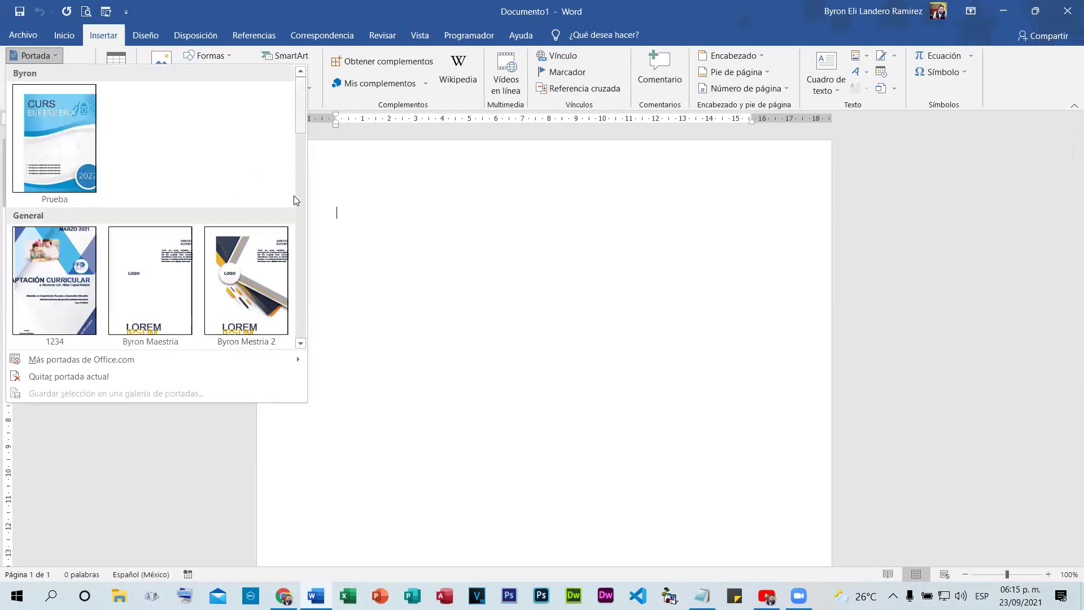
pyautogui.click(305, 344)
pyautogui.click(305, 344)
pyautogui.click(300, 343)
pyautogui.click(301, 344)
pyautogui.click(301, 343)
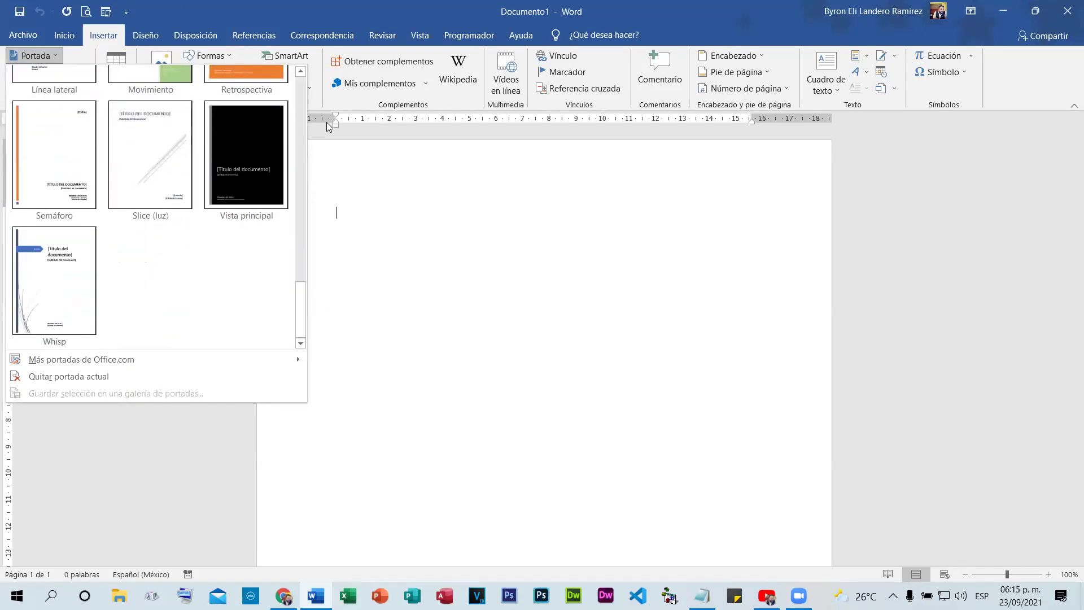
pyautogui.click(302, 71)
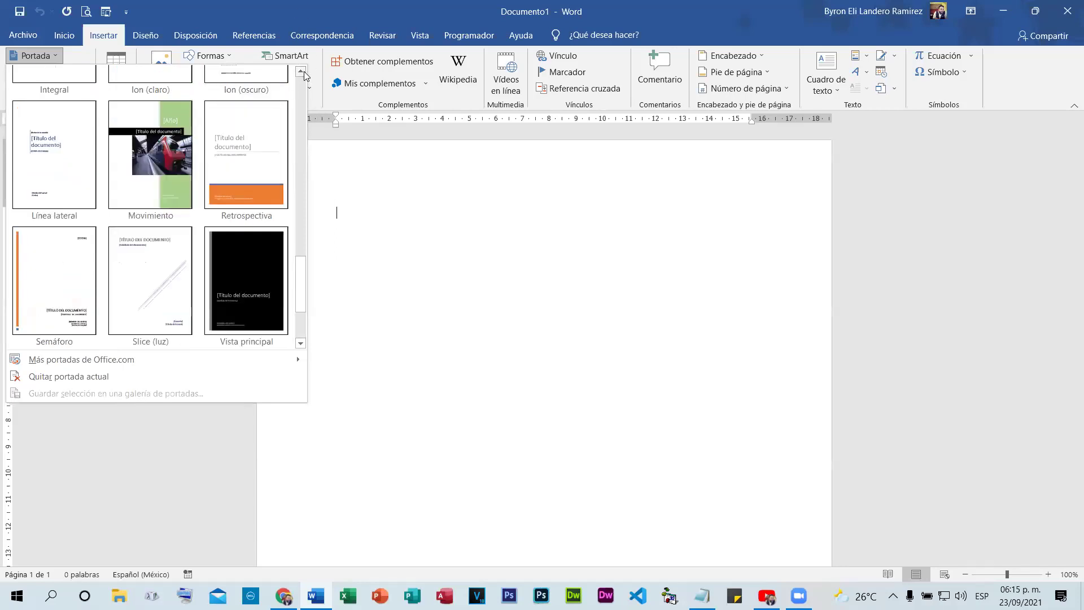
pyautogui.click(301, 71)
pyautogui.click(301, 71)
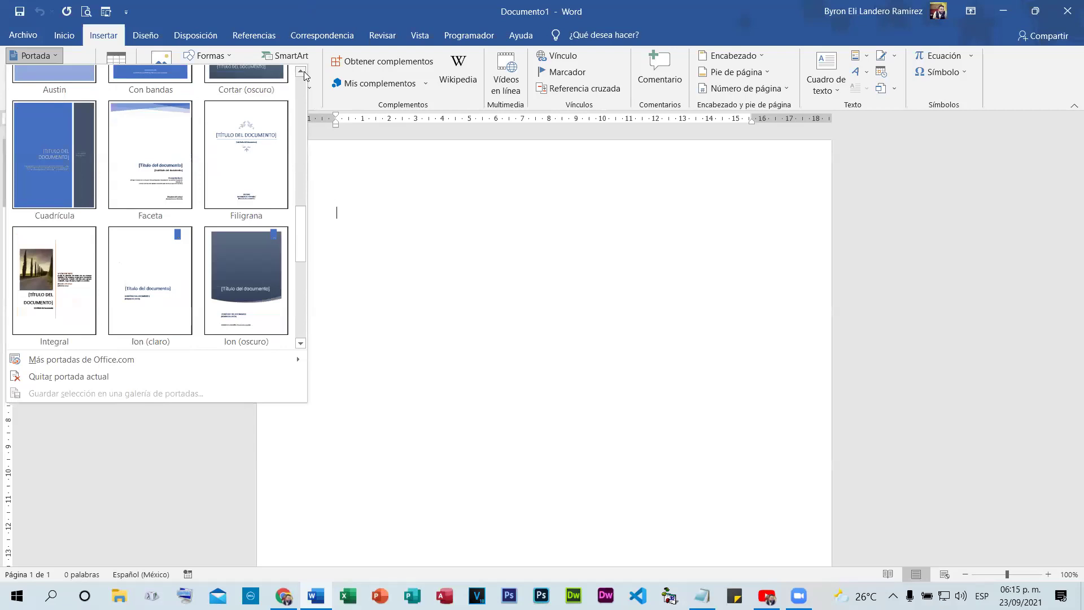
pyautogui.click(301, 71)
pyautogui.click(301, 71)
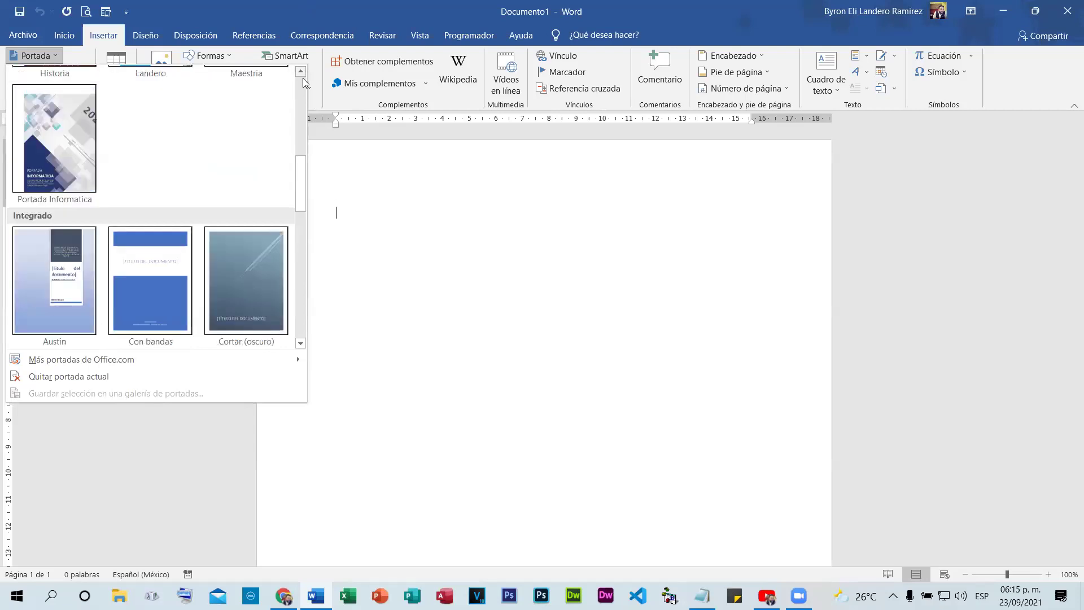
# Insert the built-in "Whisp" cover page into the blank document
pyautogui.click(301, 345)
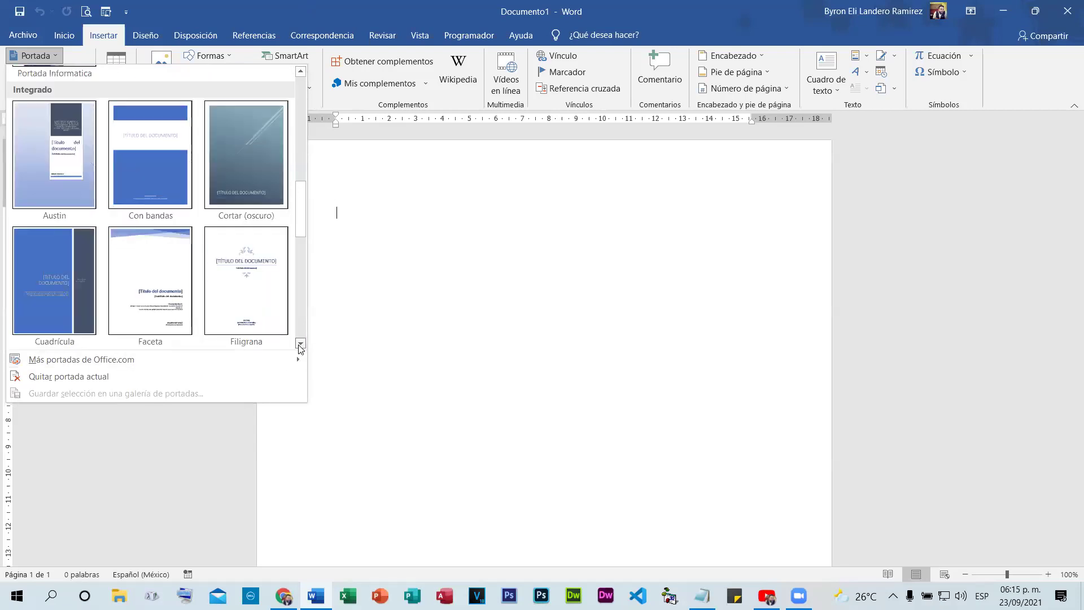
pyautogui.click(301, 345)
pyautogui.click(301, 345)
pyautogui.click(301, 345)
pyautogui.click(301, 344)
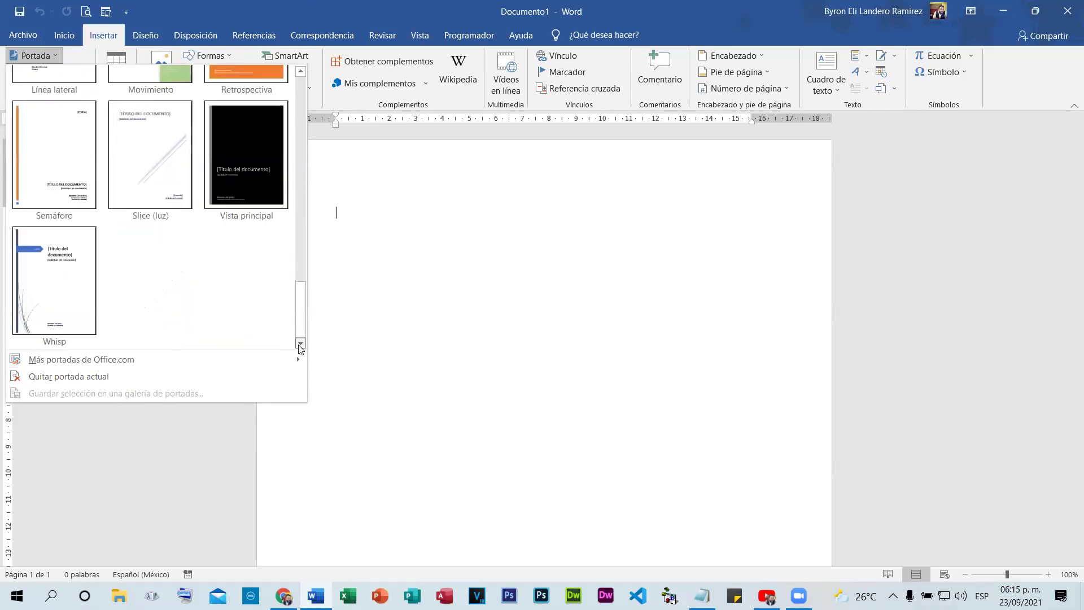
pyautogui.click(49, 284)
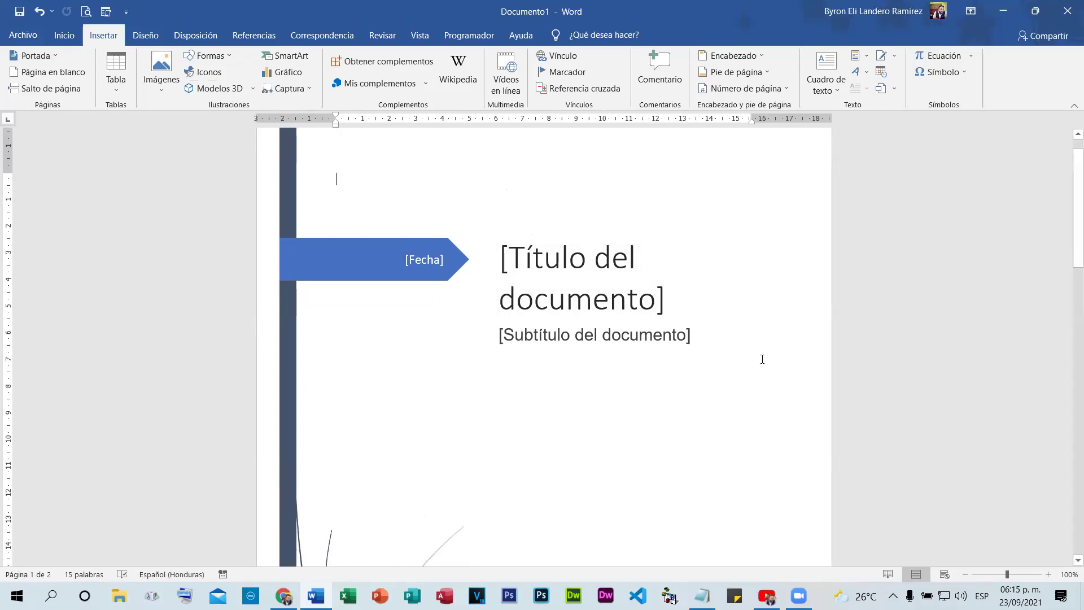
# Review the inserted cover's fields and set its document title to "Normas APA"
pyautogui.scroll(-10, 723, 399)
pyautogui.scroll(-3, 489, 259)
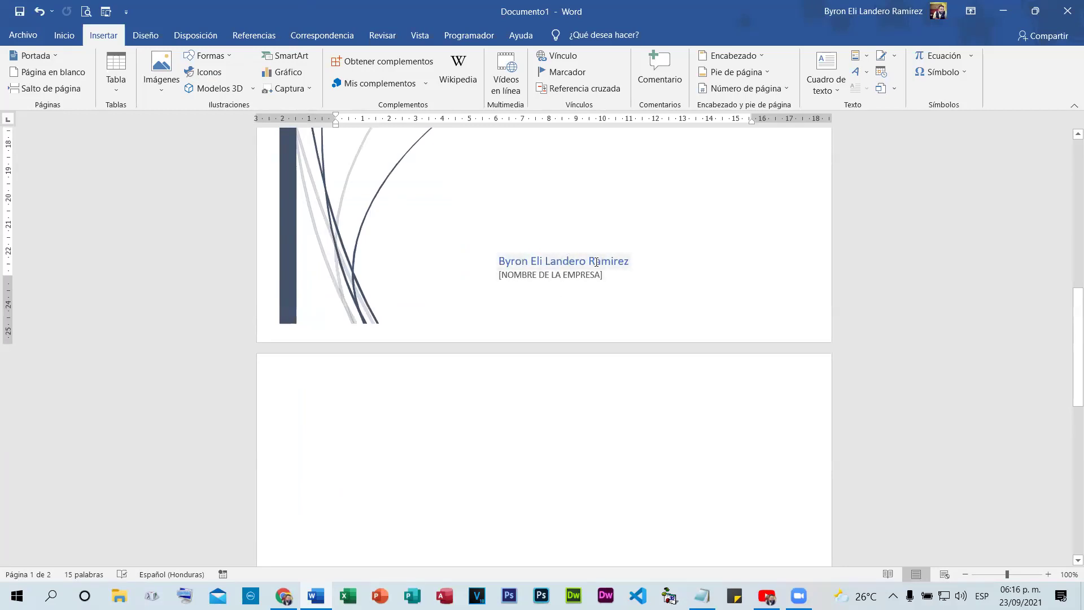
pyautogui.scroll(10, 629, 296)
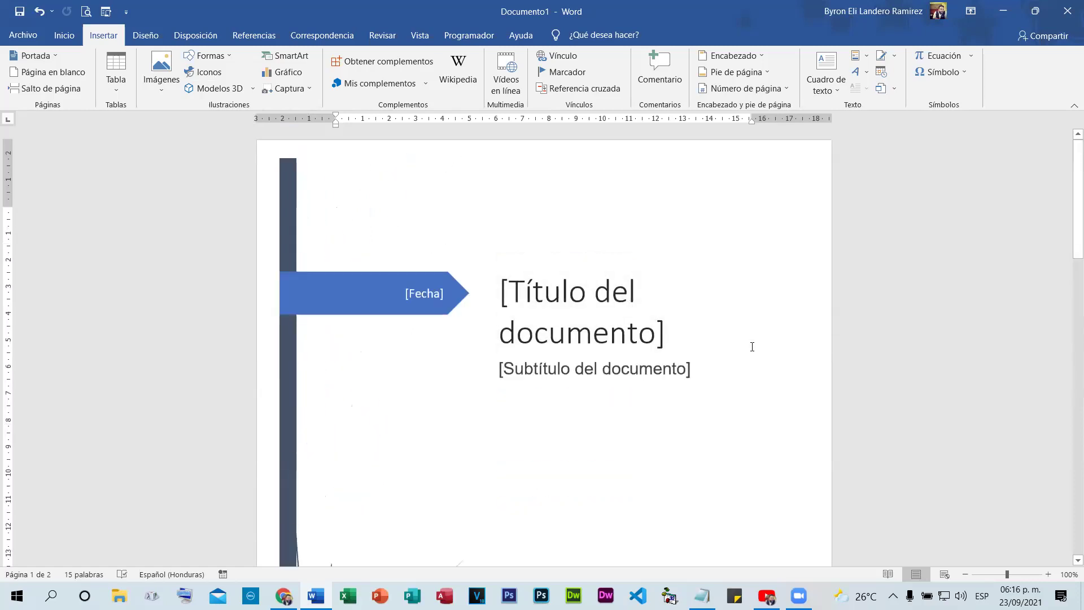
pyautogui.scroll(-3, 745, 312)
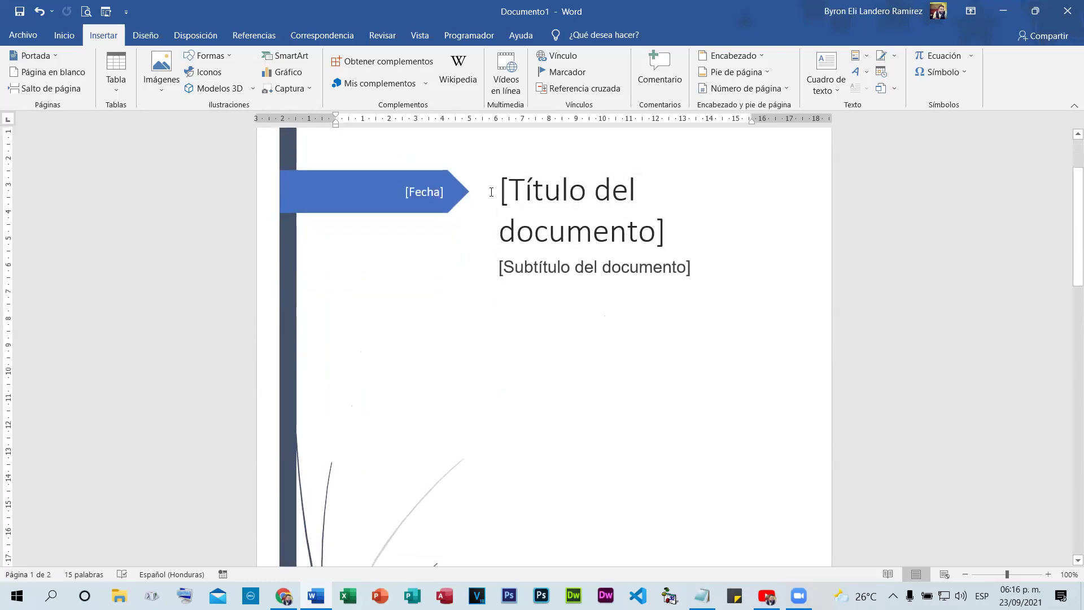
pyautogui.click(543, 186)
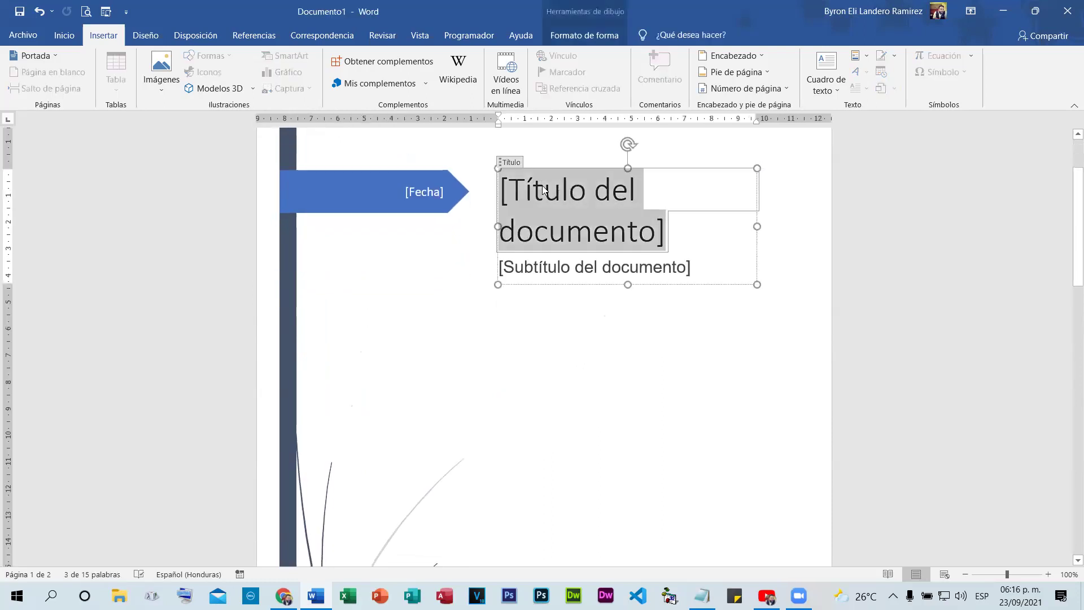
pyautogui.write('Normas')
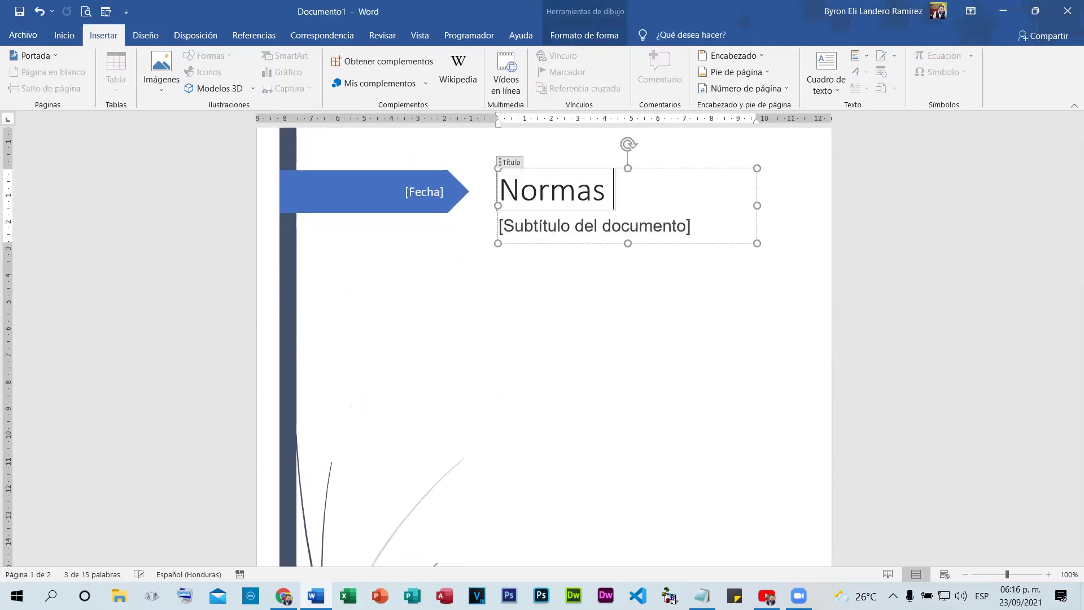
pyautogui.write(' APA')
# Set the cover's document subtitle to "Módulo 1"
pyautogui.click(546, 232)
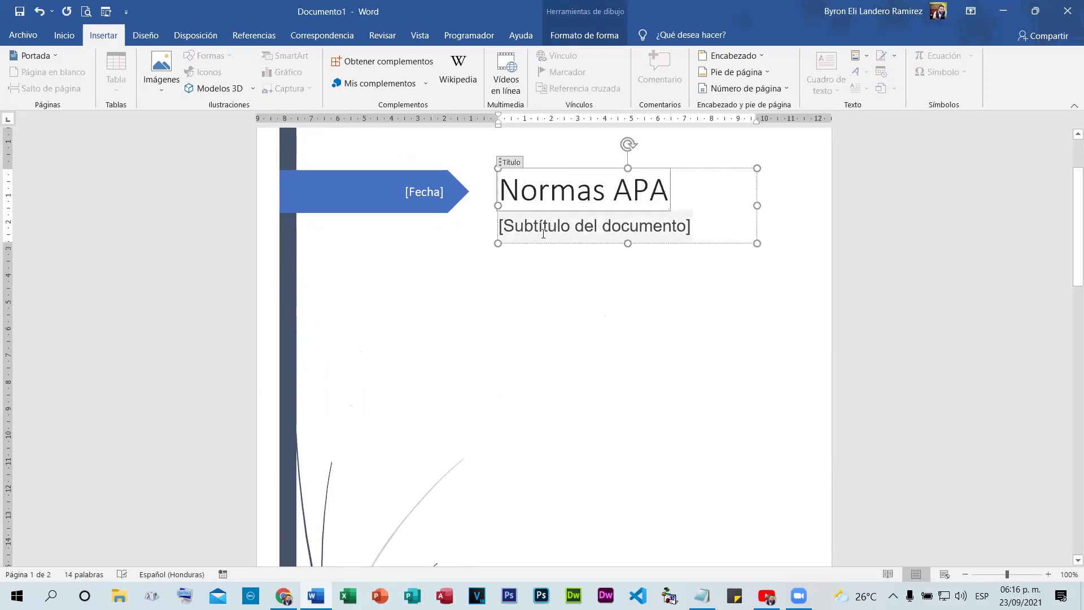
pyautogui.click(548, 276)
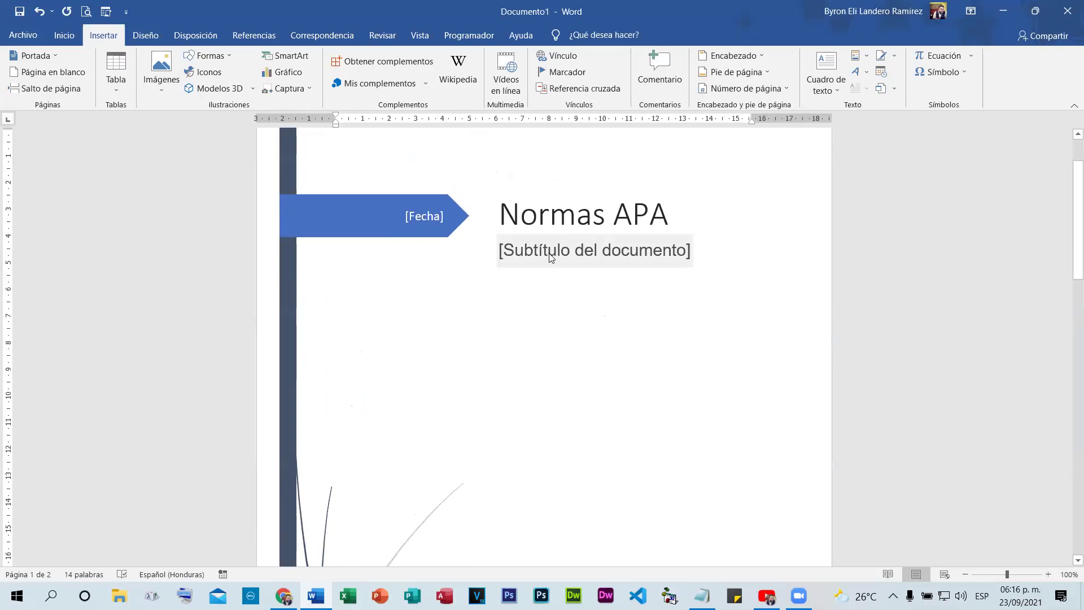
pyautogui.click(550, 257)
pyautogui.write('M')
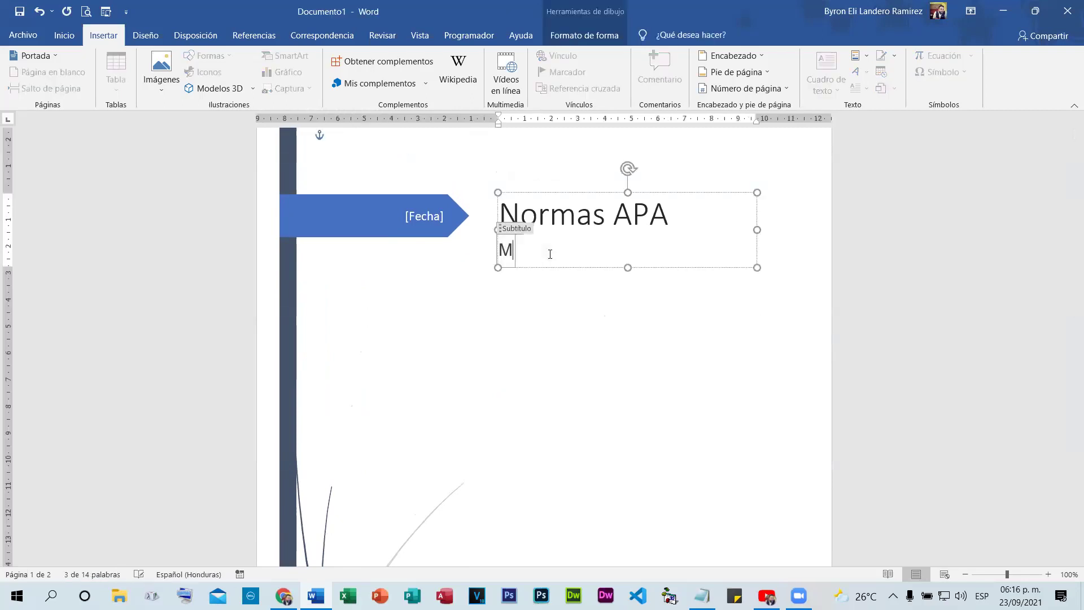
pyautogui.write('ódulo')
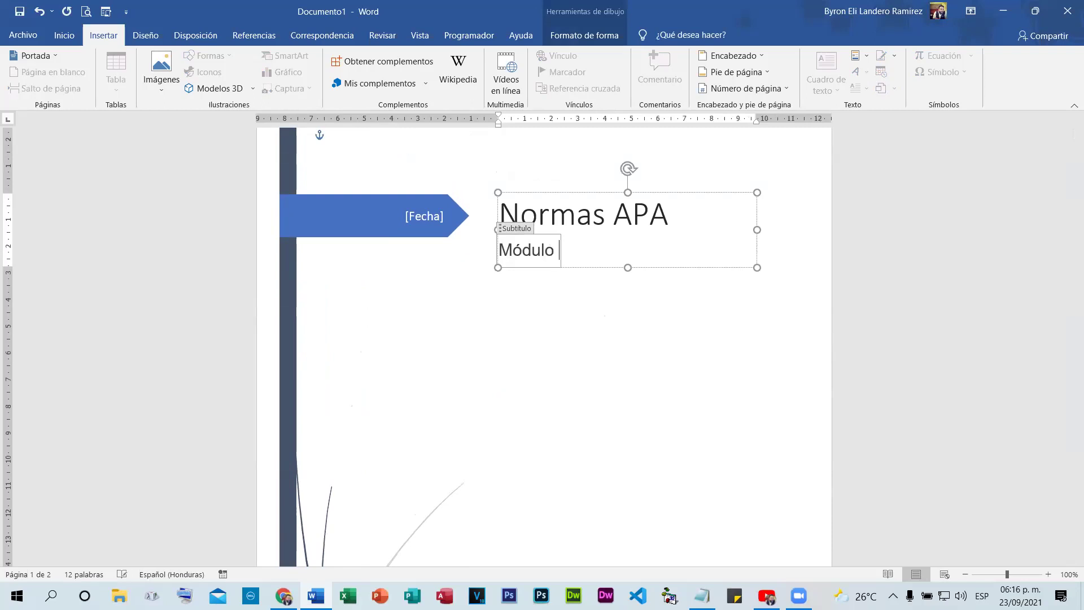
pyautogui.write(' 1')
# Set the cover's date to 24-9-2021 and review the filled-in cover page
pyautogui.click(426, 220)
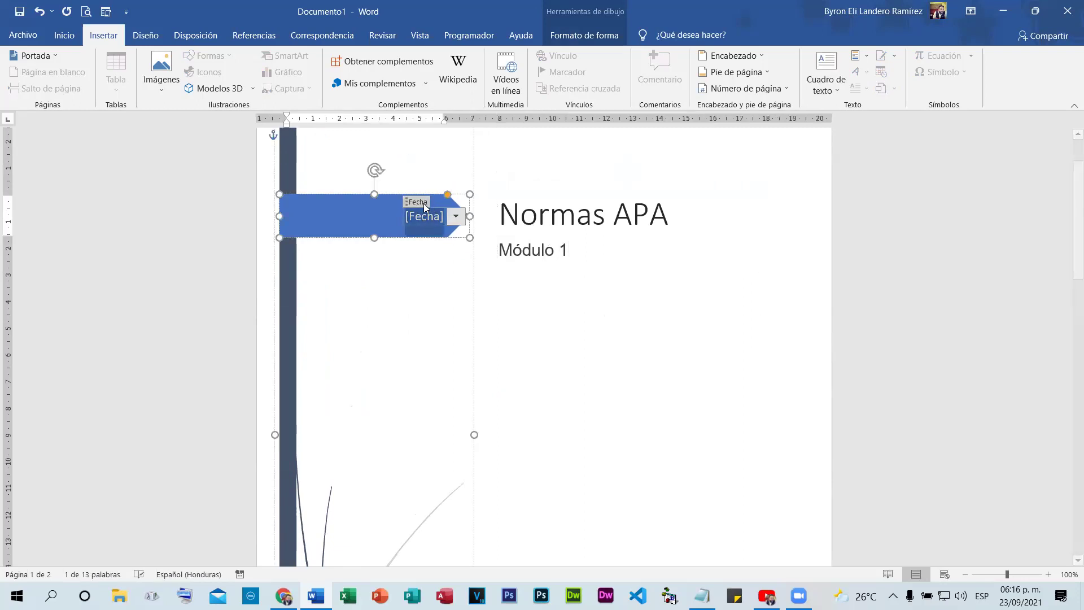
pyautogui.click(457, 217)
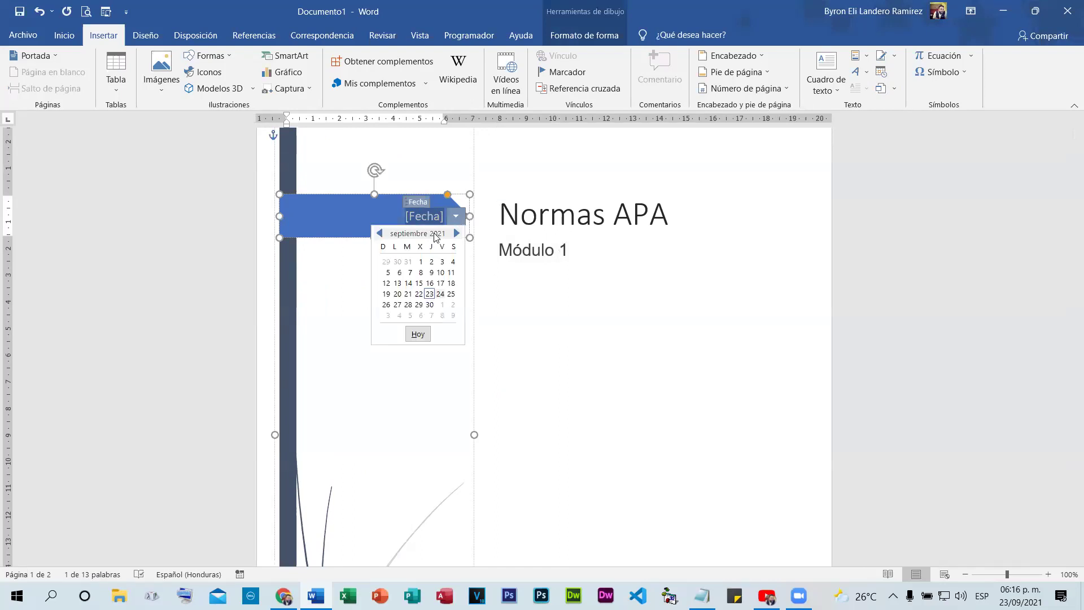
pyautogui.click(438, 293)
pyautogui.click(427, 314)
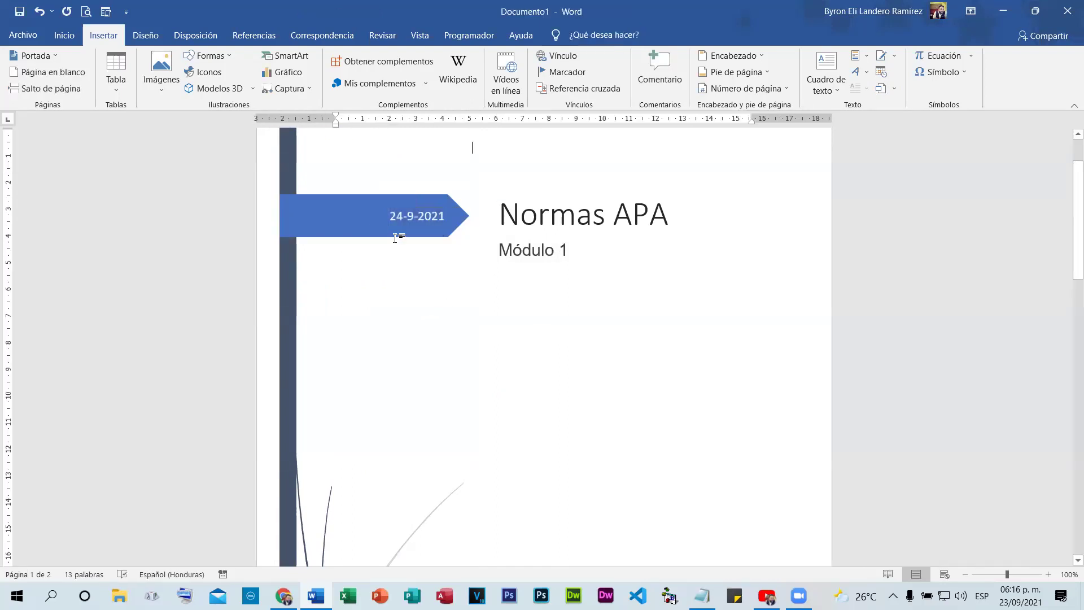
pyautogui.scroll(2, 755, 319)
pyautogui.scroll(-10, 574, 359)
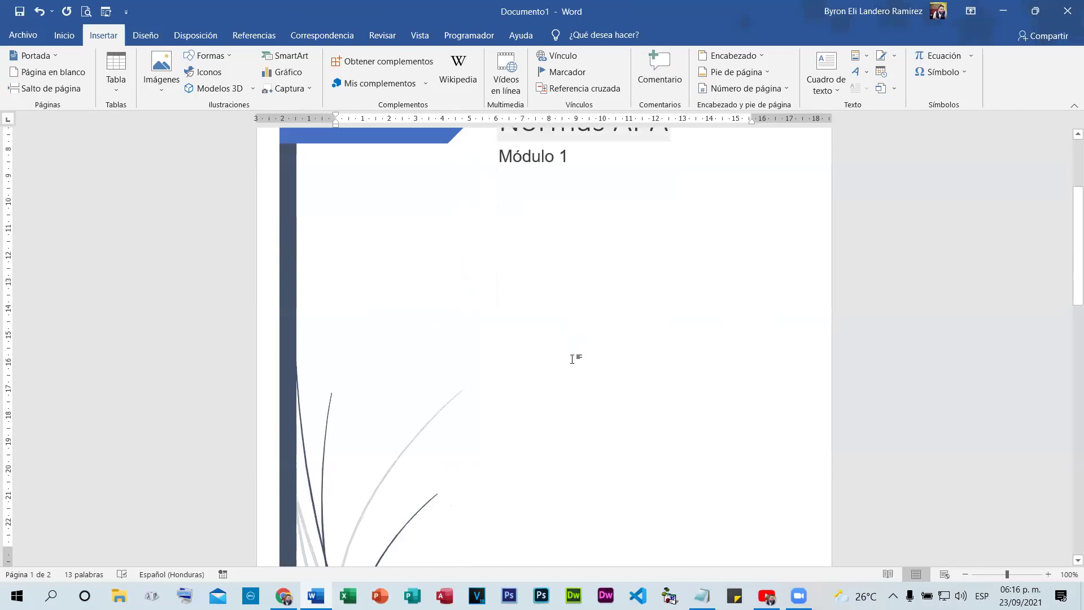
pyautogui.scroll(5, 554, 406)
pyautogui.scroll(2, 517, 287)
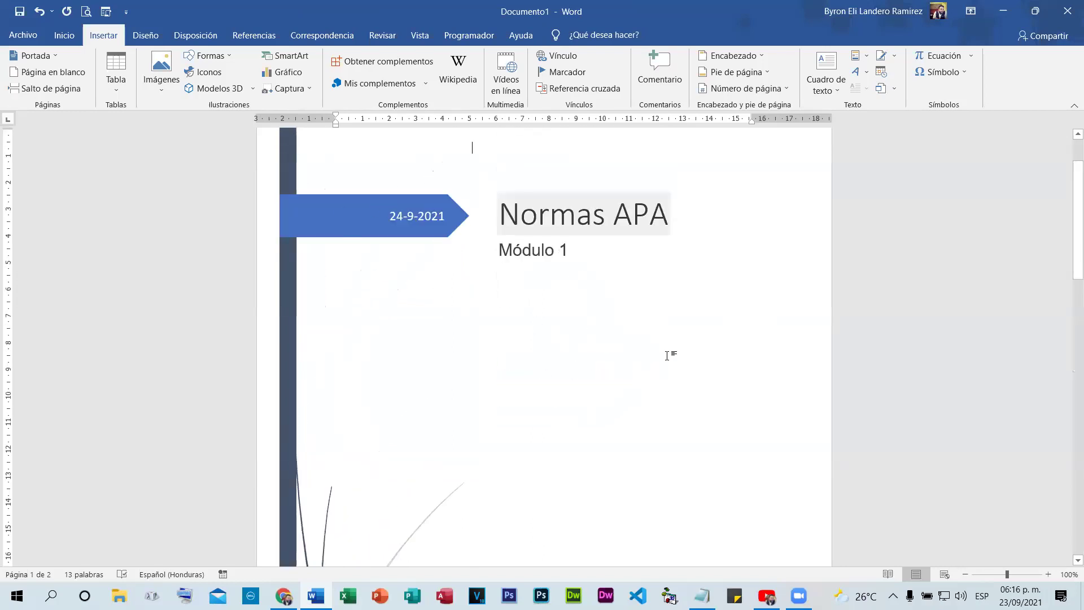
# Enter the trial text "fhgm" on the page after the cover and delete it again
pyautogui.write('fhgm')
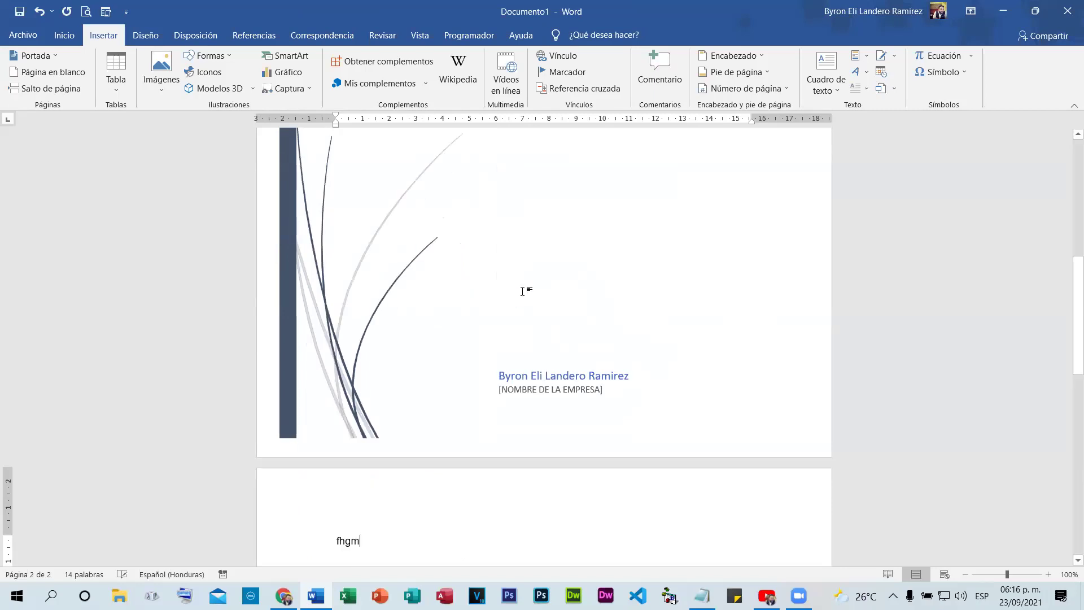
pyautogui.press('BackSpace')
pyautogui.press('BackSpace')
pyautogui.press('BackSpace')
pyautogui.press('BackSpace')
pyautogui.scroll(6, 542, 299)
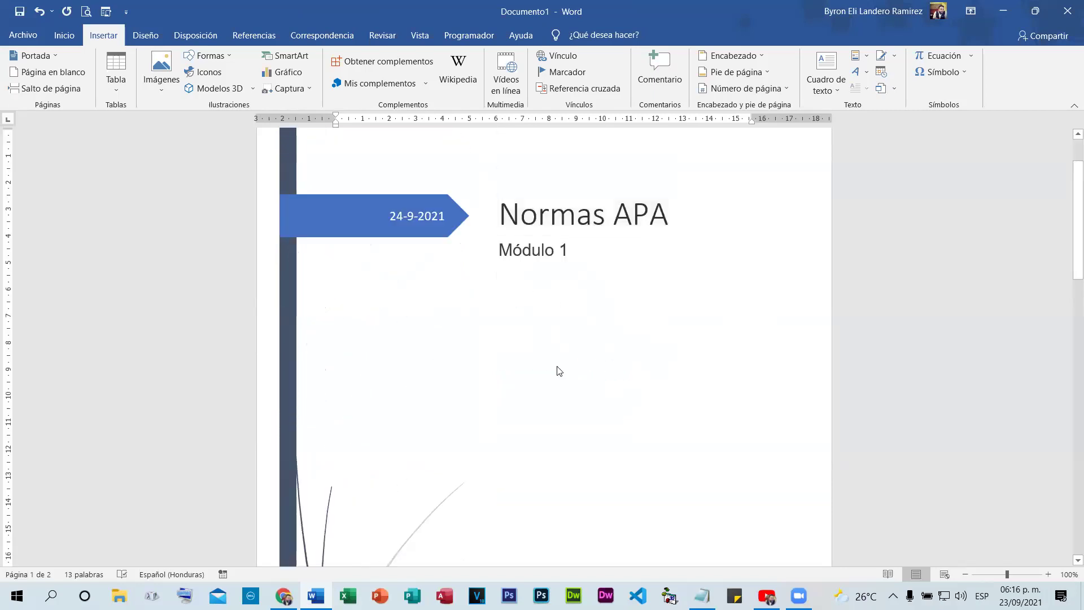
pyautogui.hotkey('ctrl', 'z')
pyautogui.scroll(3, 588, 304)
pyautogui.click(468, 187)
pyautogui.press('Return')
pyautogui.press('Return')
pyautogui.press('Return')
pyautogui.press('Return')
pyautogui.press('Return')
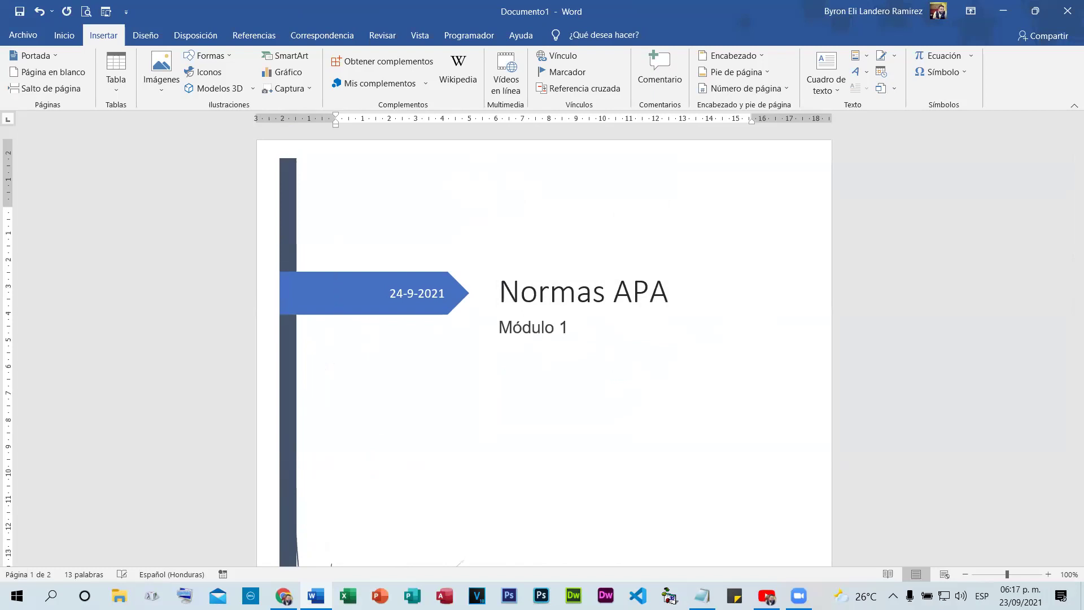
# Enter trial filler text directly on the cover page, then delete it along with the blank lines above it
pyautogui.write('gyjkdfhnfdncvbn')
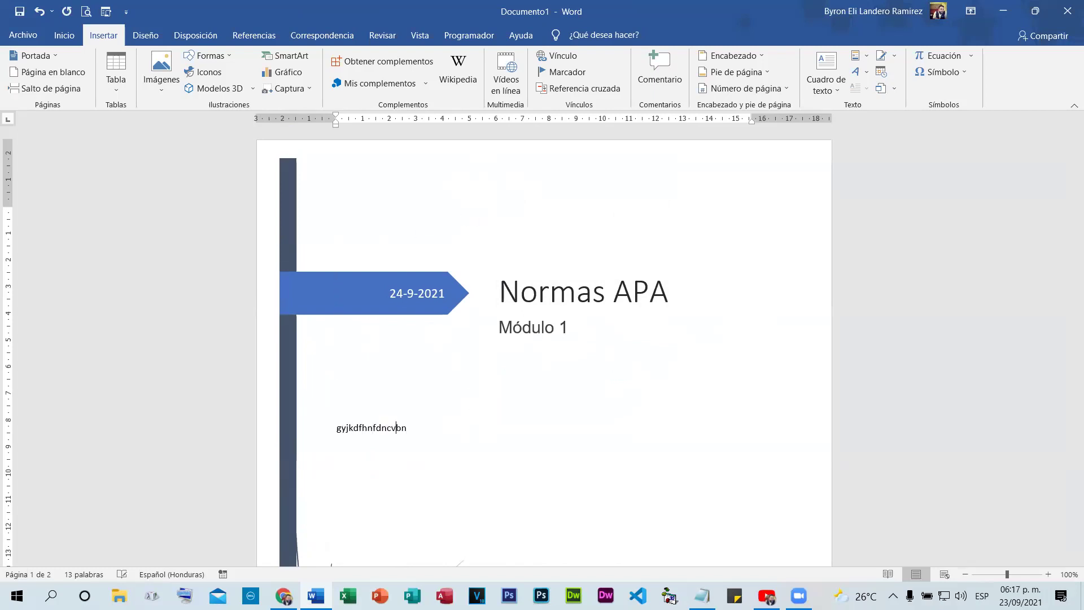
pyautogui.write('cvbncvbncvbncvbncvbncvbn')
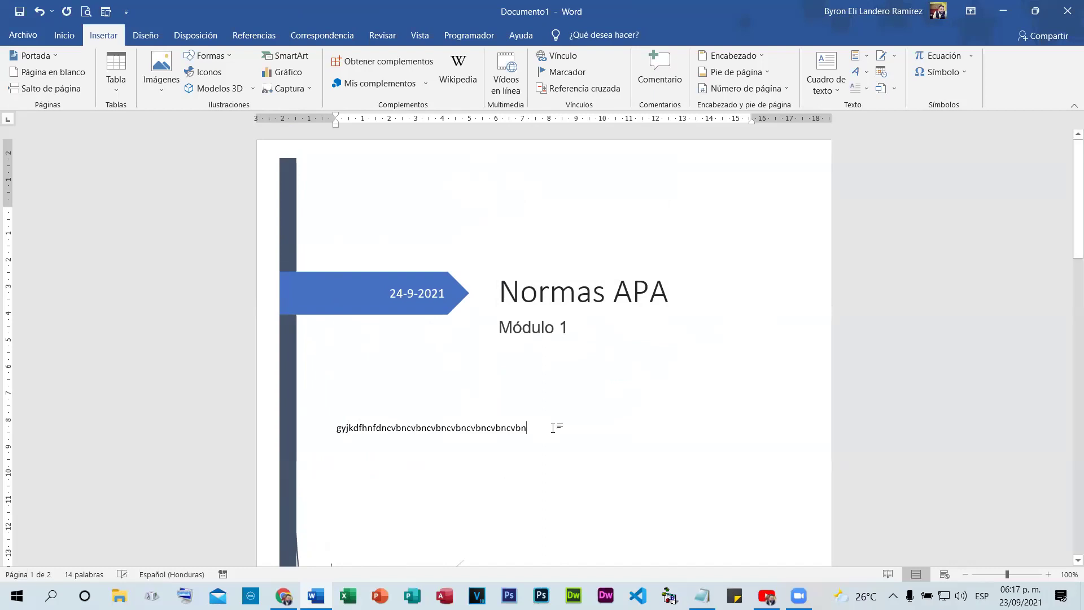
pyautogui.tripleClick(358, 437)
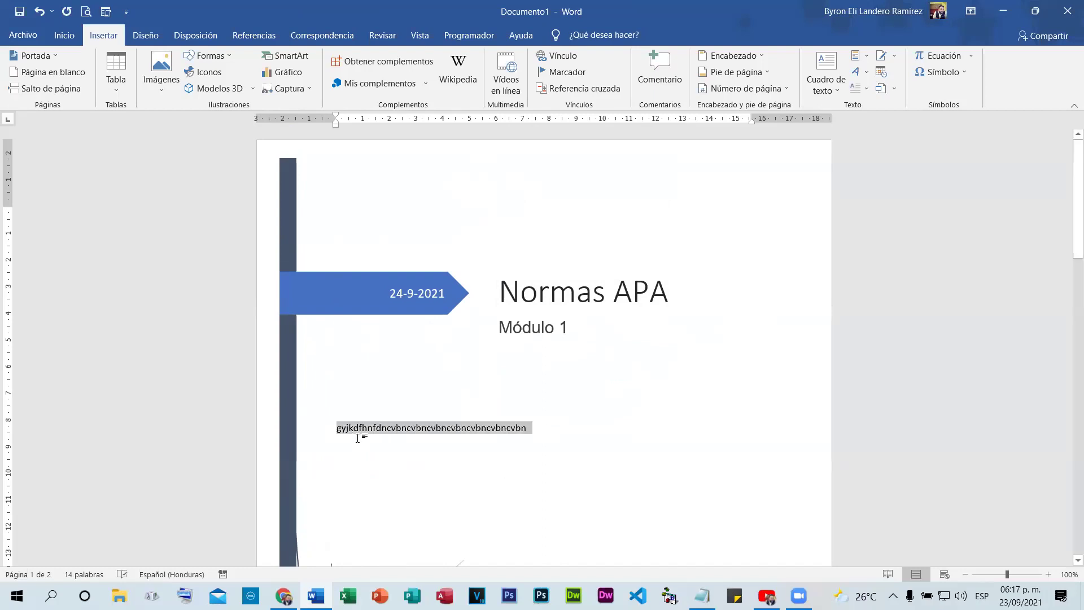
pyautogui.press('End')
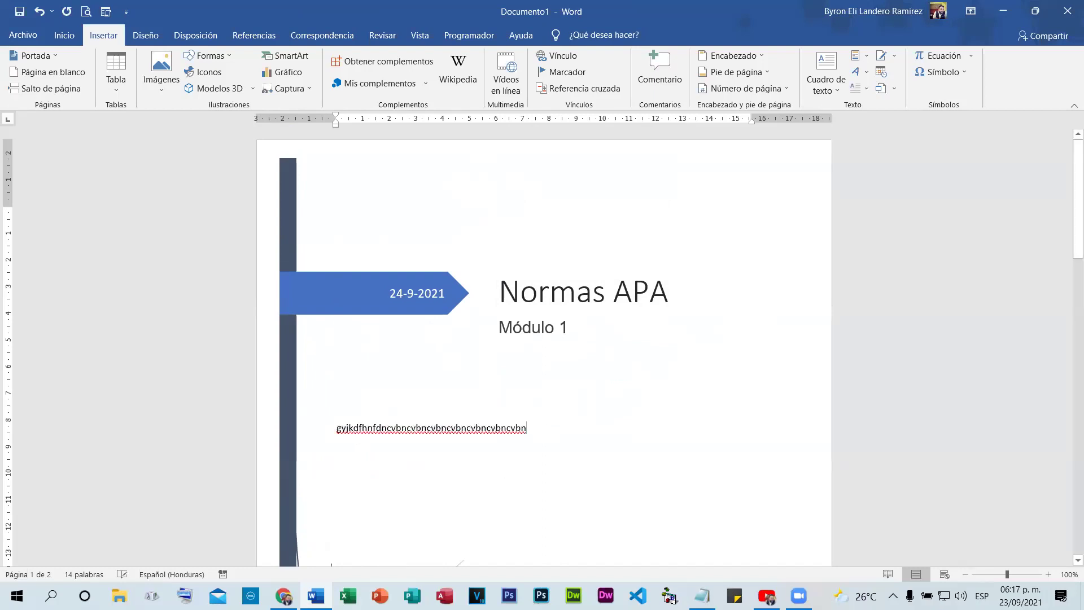
pyautogui.hotkey('ctrl', 'BackSpace')
pyautogui.press('BackSpace')
pyautogui.press('BackSpace')
pyautogui.press('BackSpace')
pyautogui.press('BackSpace')
pyautogui.press('BackSpace')
pyautogui.press('BackSpace')
pyautogui.press('BackSpace')
pyautogui.press('BackSpace')
pyautogui.press('BackSpace')
pyautogui.press('BackSpace')
pyautogui.press('BackSpace')
pyautogui.press('BackSpace')
pyautogui.press('BackSpace')
pyautogui.press('BackSpace')
pyautogui.press('BackSpace')
pyautogui.press('BackSpace')
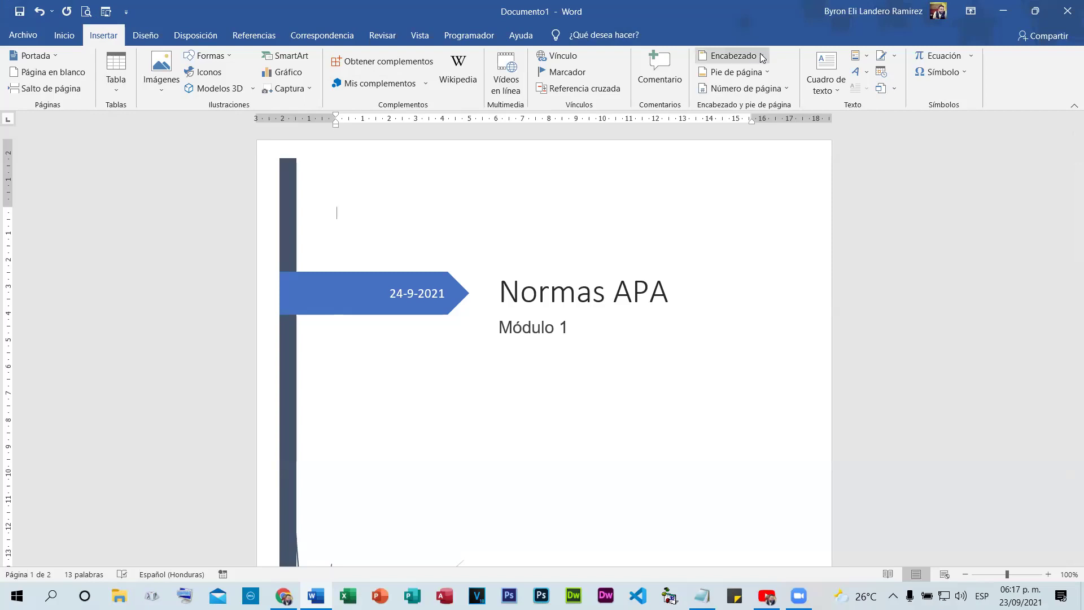
# Insert the simple built-in text box and place it below the cover's "Módulo 1" subtitle
pyautogui.click(832, 74)
pyautogui.click(825, 143)
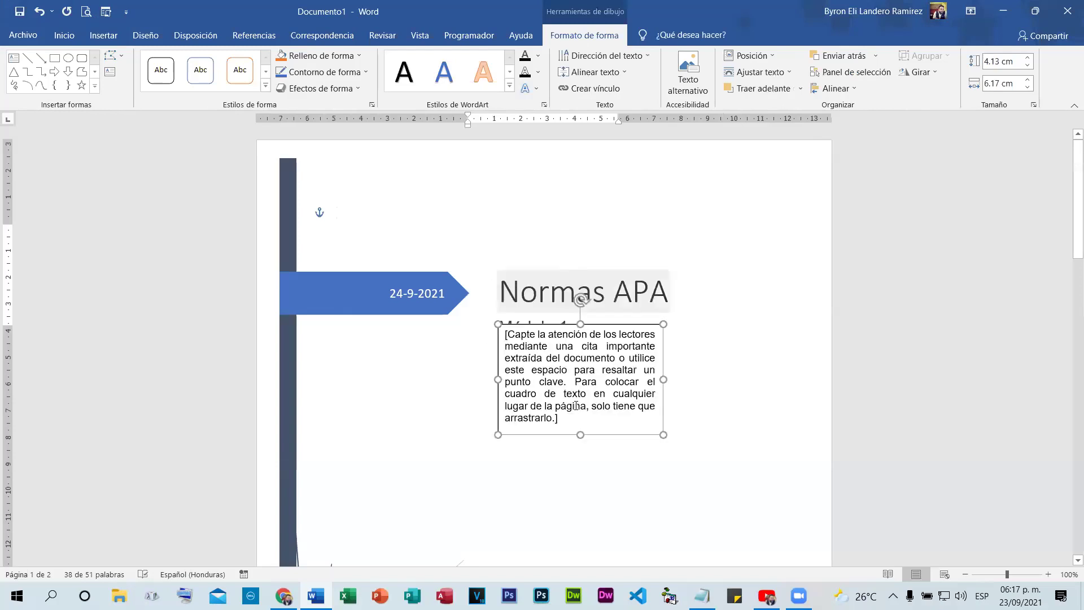
pyautogui.hotkey('ctrl', 'y')
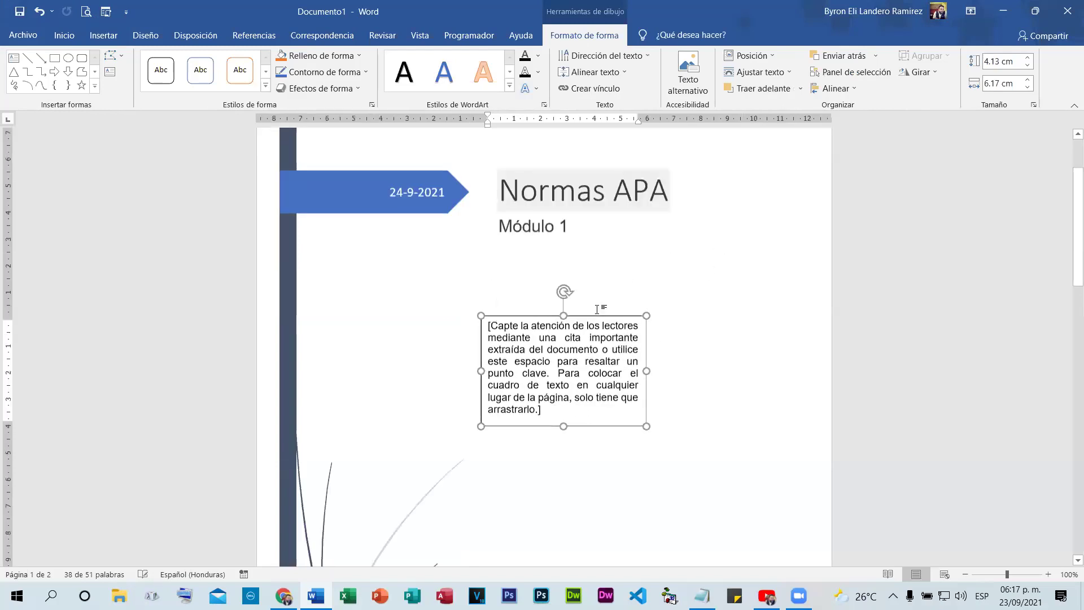
pyautogui.moveTo(591, 315); pyautogui.dragTo(606, 290)
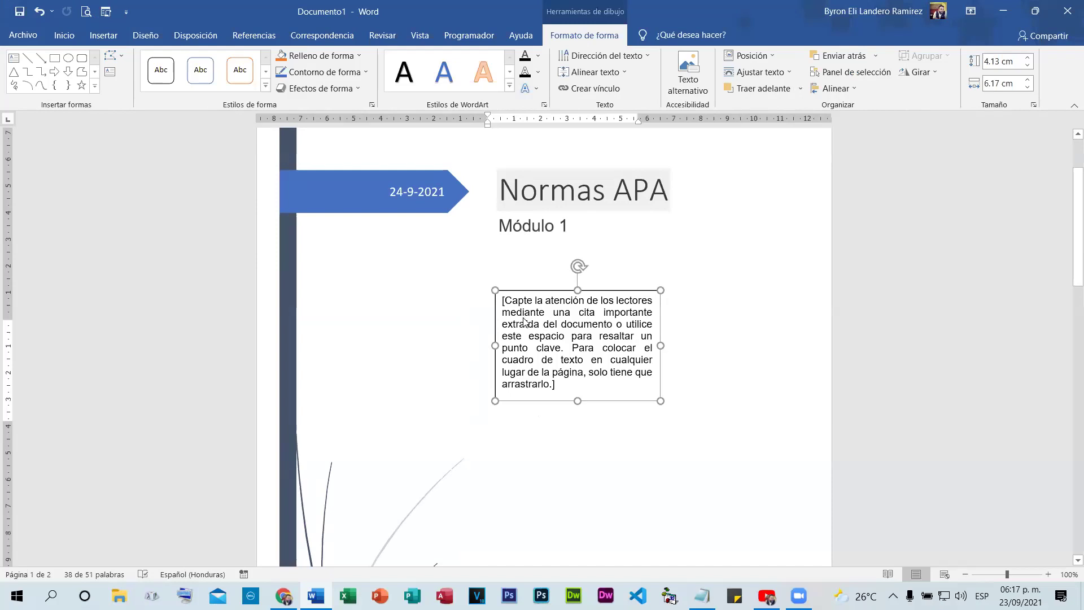
# Replace the text box's placeholder text with "Maestro"
pyautogui.hotkey('ctrl', 'a')
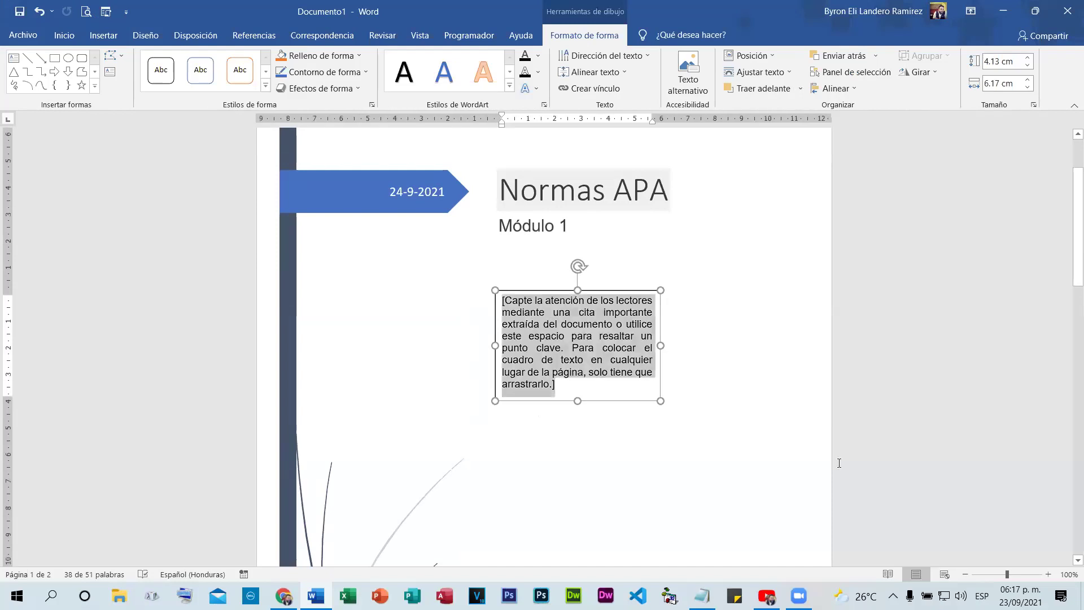
pyautogui.write('Matestro')
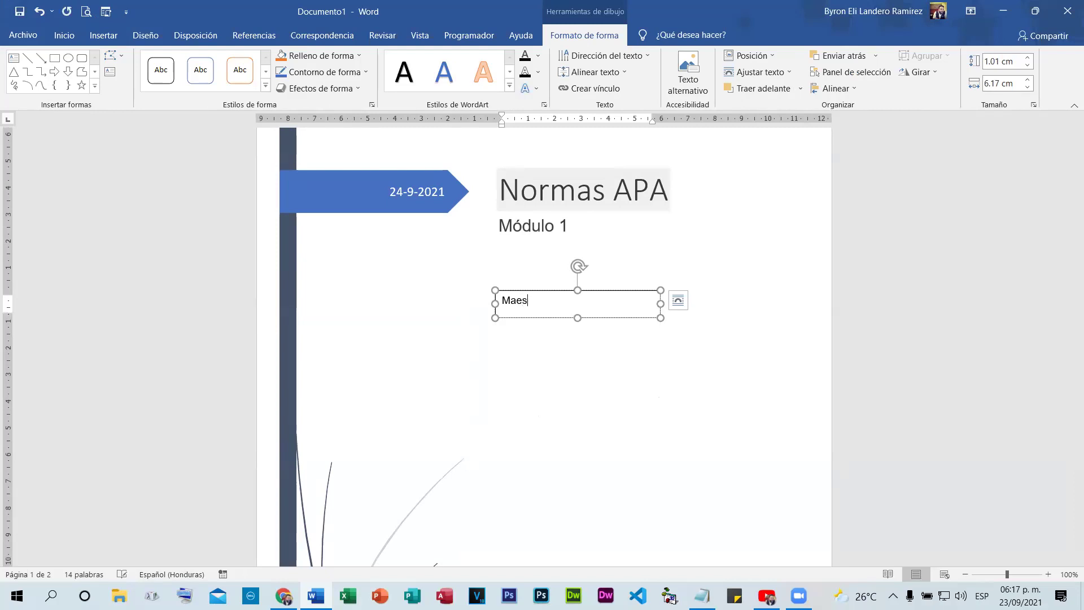
pyautogui.click(552, 283)
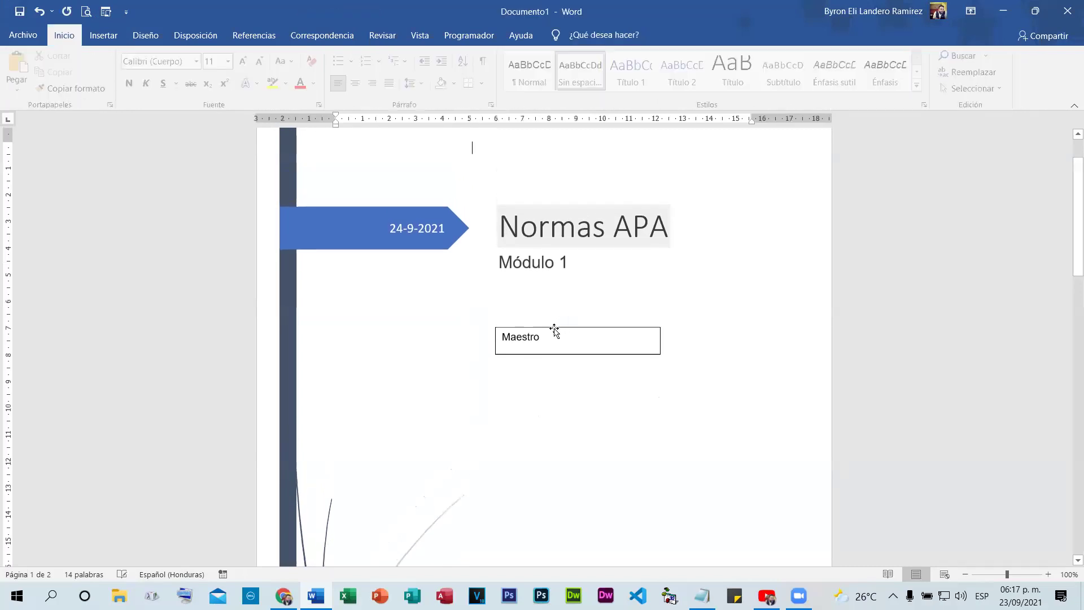
# Center the "Maestro" text and reposition its text box in the empty area below the subtitle
pyautogui.click(554, 327)
pyautogui.click(62, 36)
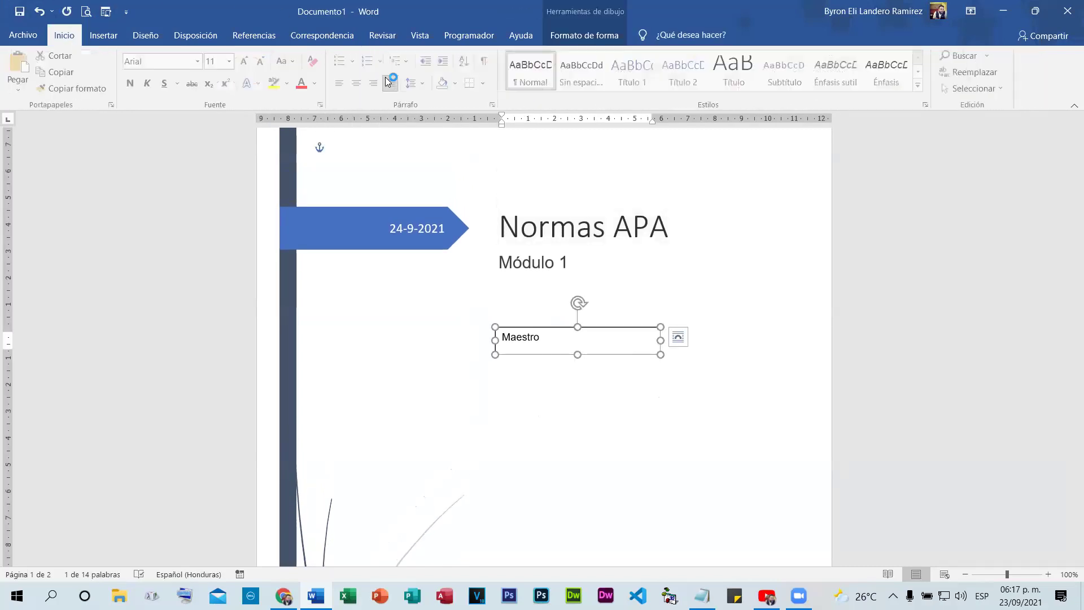
pyautogui.click(358, 83)
pyautogui.moveTo(636, 330); pyautogui.dragTo(462, 384)
pyautogui.moveTo(688, 273); pyautogui.dragTo(625, 351)
# Format "Maestro" as 26-point bold and nudge its text box slightly upward
pyautogui.click(248, 62)
pyautogui.click(248, 62)
pyautogui.click(248, 61)
pyautogui.click(247, 62)
pyautogui.click(247, 61)
pyautogui.click(248, 62)
pyautogui.click(248, 61)
pyautogui.click(247, 62)
pyautogui.click(133, 83)
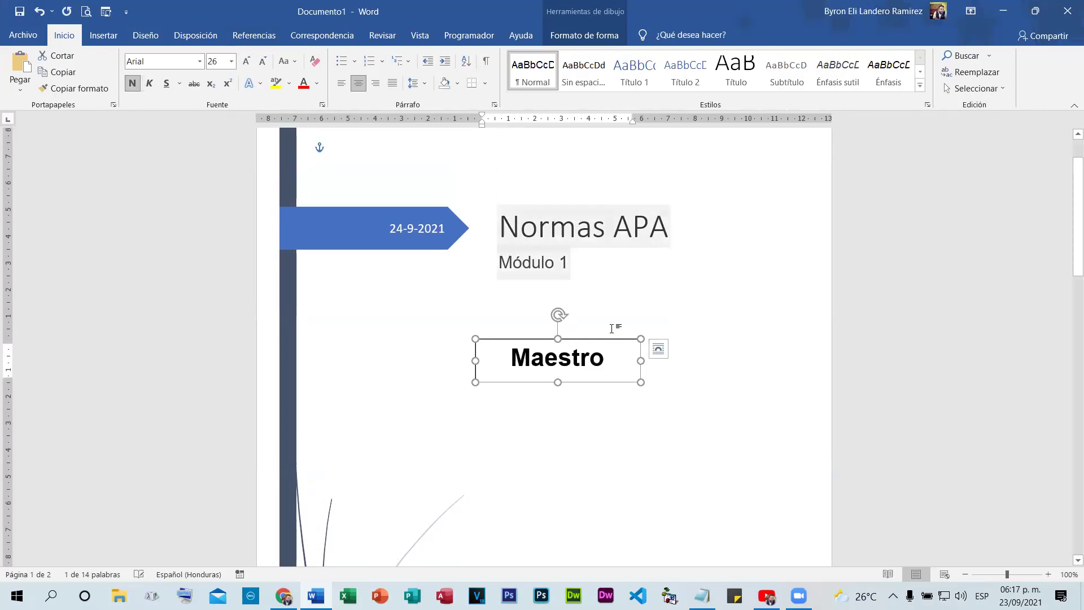
pyautogui.click(617, 358)
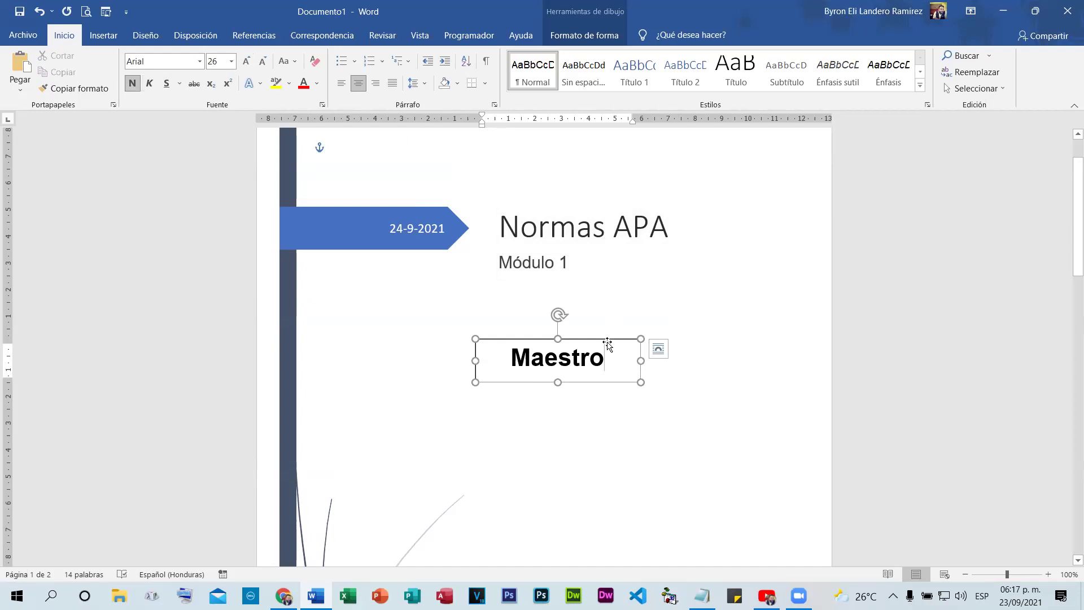
pyautogui.moveTo(615, 340); pyautogui.dragTo(616, 334)
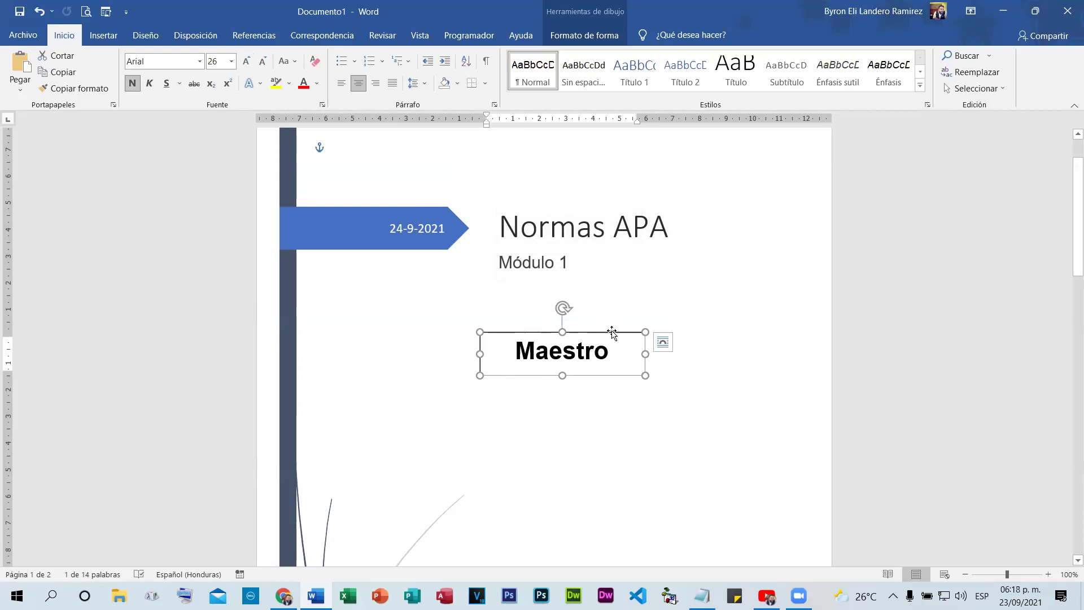
# Move the "Maestro" text box over the "Módulo 1" subtitle and set its shape fill to Sin relleno
pyautogui.click(587, 35)
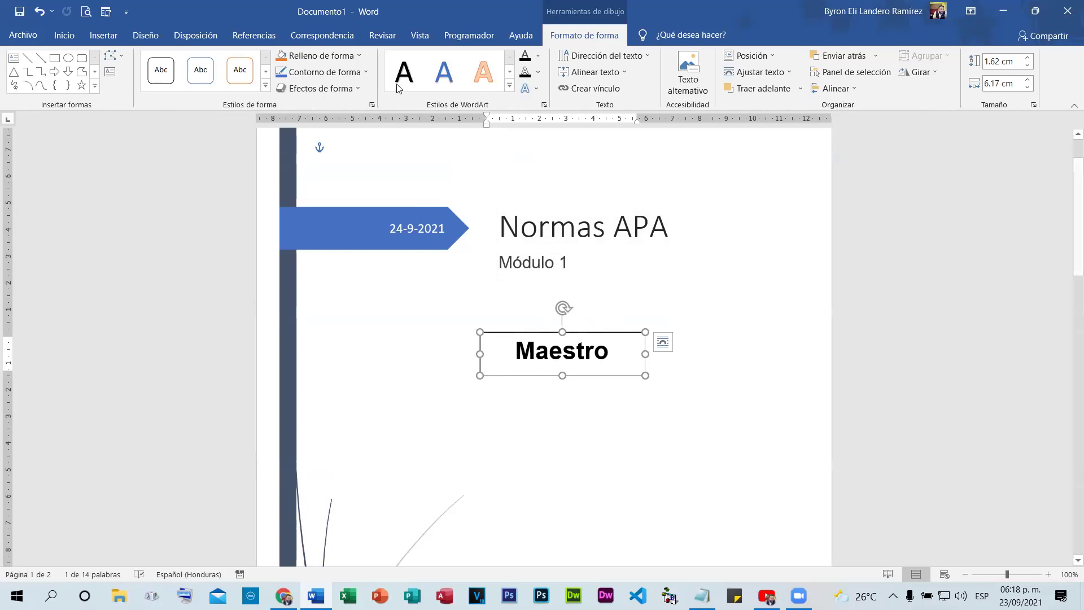
pyautogui.moveTo(599, 333); pyautogui.dragTo(602, 176)
pyautogui.moveTo(616, 244); pyautogui.dragTo(596, 281)
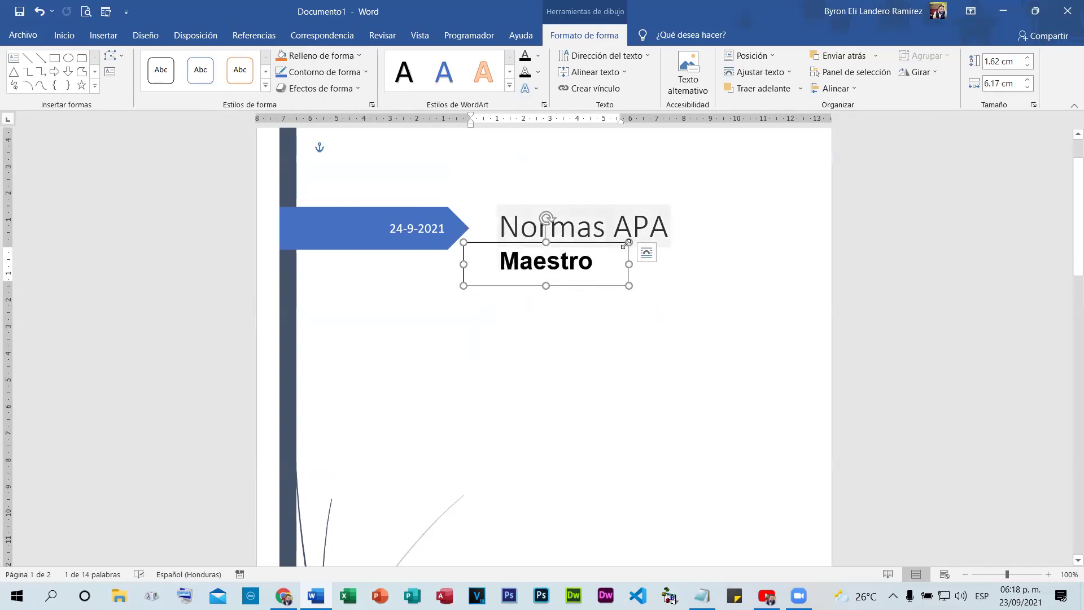
pyautogui.moveTo(613, 246); pyautogui.dragTo(670, 244)
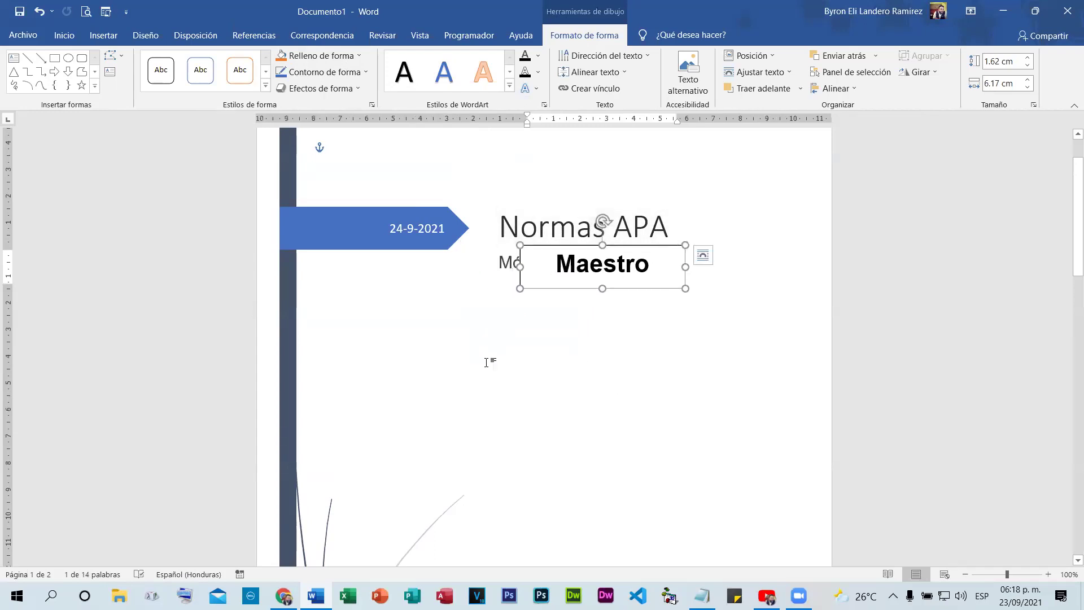
pyautogui.click(342, 59)
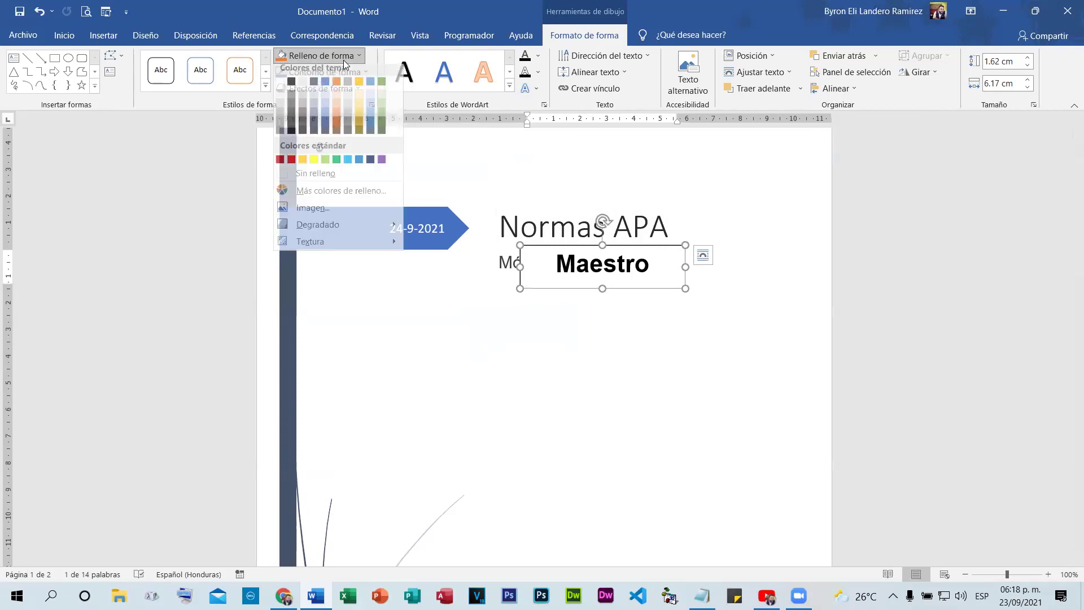
pyautogui.click(301, 180)
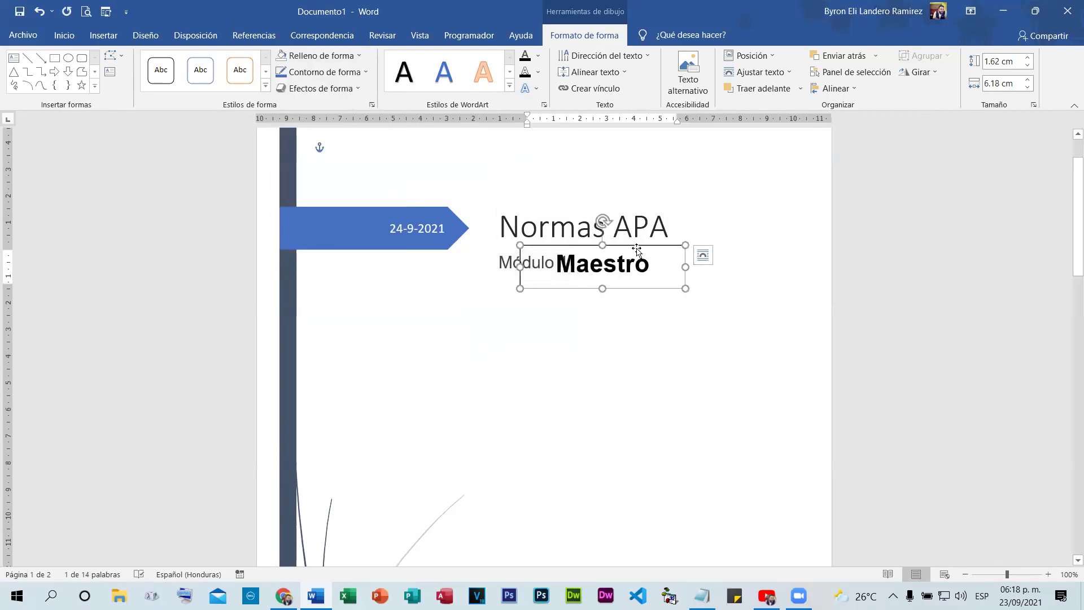
# Move the "Maestro" text box back below the subtitle and set its shape outline to Sin contorno
pyautogui.moveTo(636, 249); pyautogui.dragTo(610, 324)
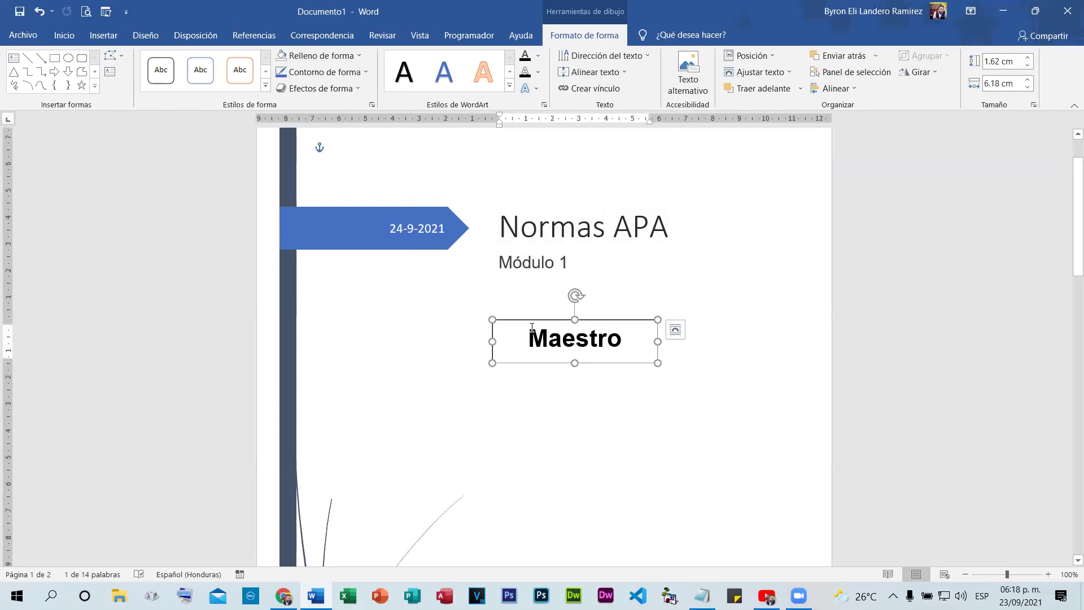
pyautogui.click(644, 397)
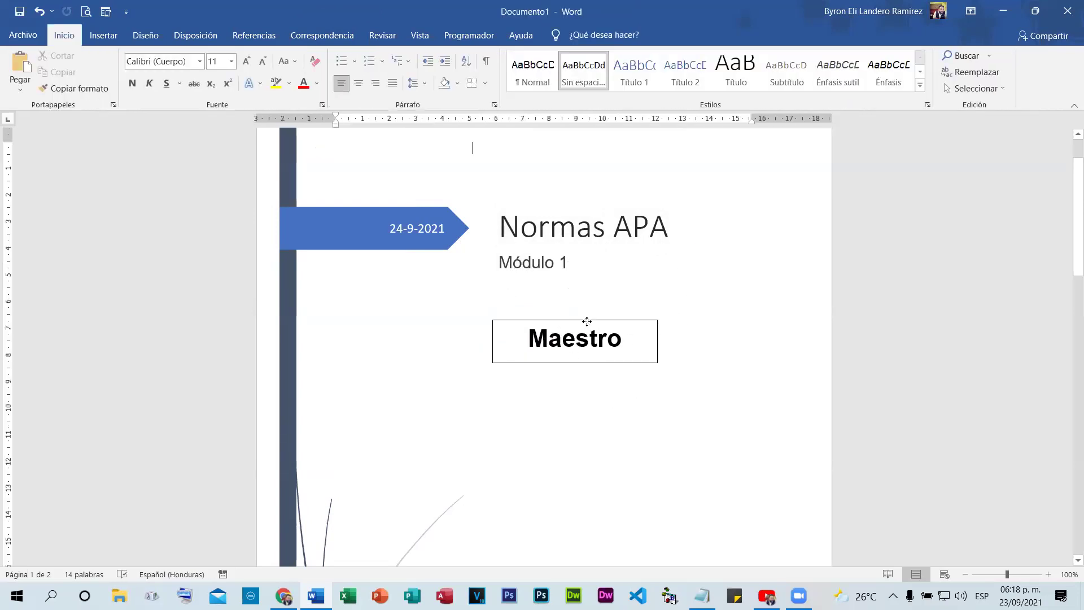
pyautogui.click(588, 319)
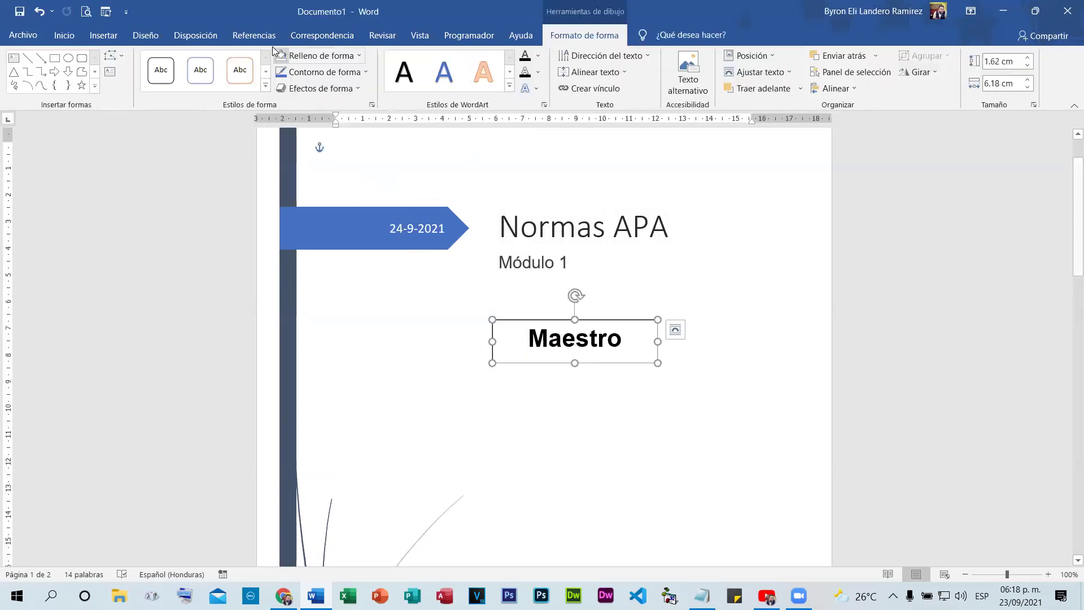
pyautogui.click(364, 73)
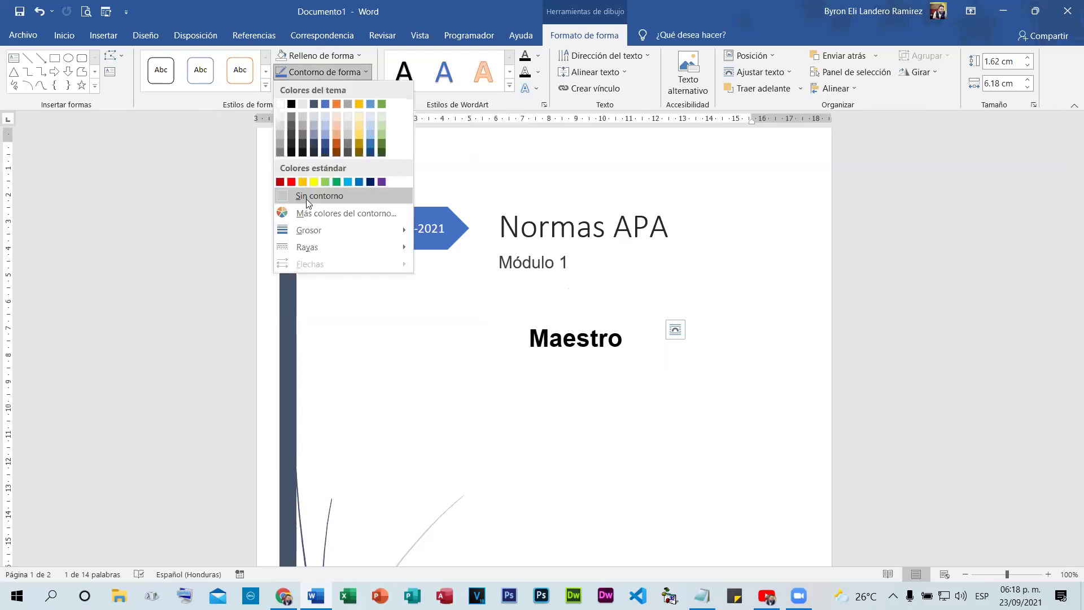
pyautogui.click(306, 199)
pyautogui.moveTo(617, 321); pyautogui.dragTo(596, 307)
pyautogui.click(719, 387)
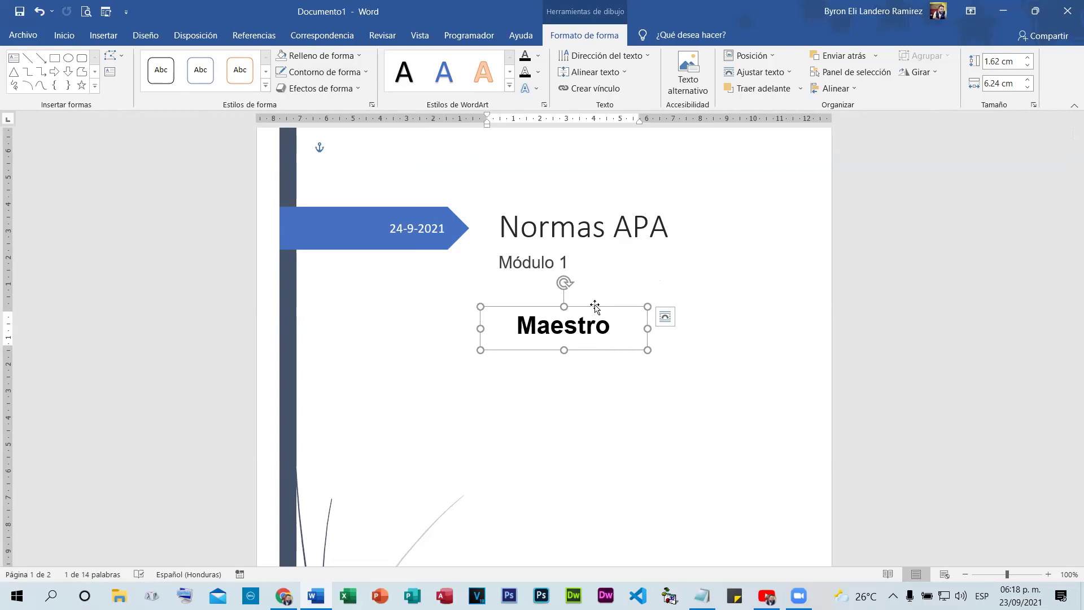
pyautogui.moveTo(596, 305); pyautogui.dragTo(592, 321)
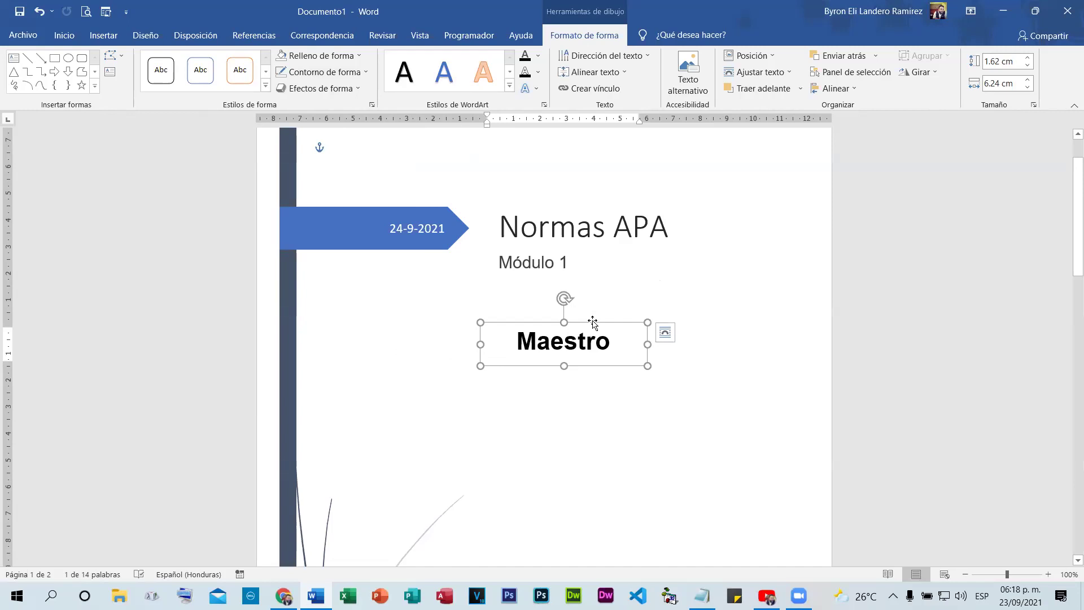
# Widen the "Maestro" text box on both sides to about 22 cm so it spans the full page width
pyautogui.moveTo(645, 344); pyautogui.dragTo(830, 344)
pyautogui.moveTo(479, 345); pyautogui.dragTo(241, 332)
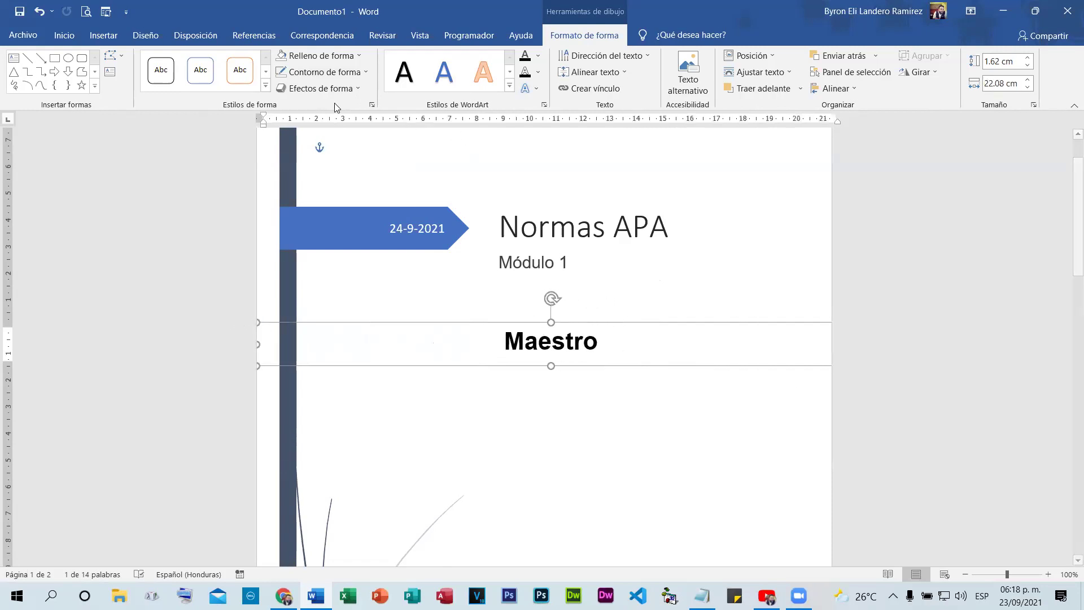
pyautogui.click(680, 458)
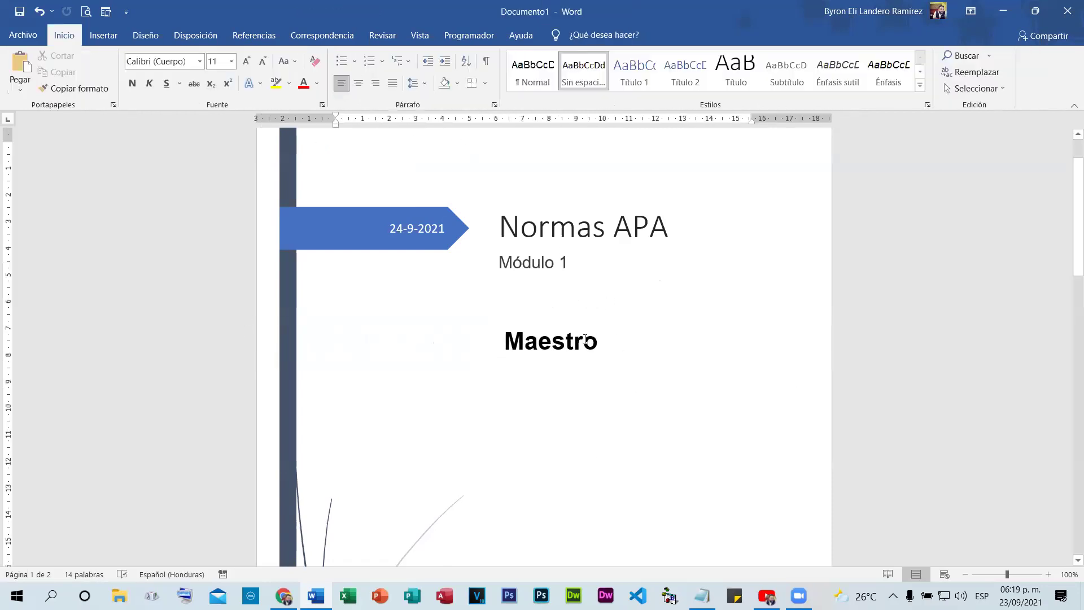
pyautogui.click(585, 321)
pyautogui.moveTo(590, 321)
pyautogui.mouseDown()
pyautogui.moveTo(594, 284)
pyautogui.moveTo(593, 322)
pyautogui.mouseUp()
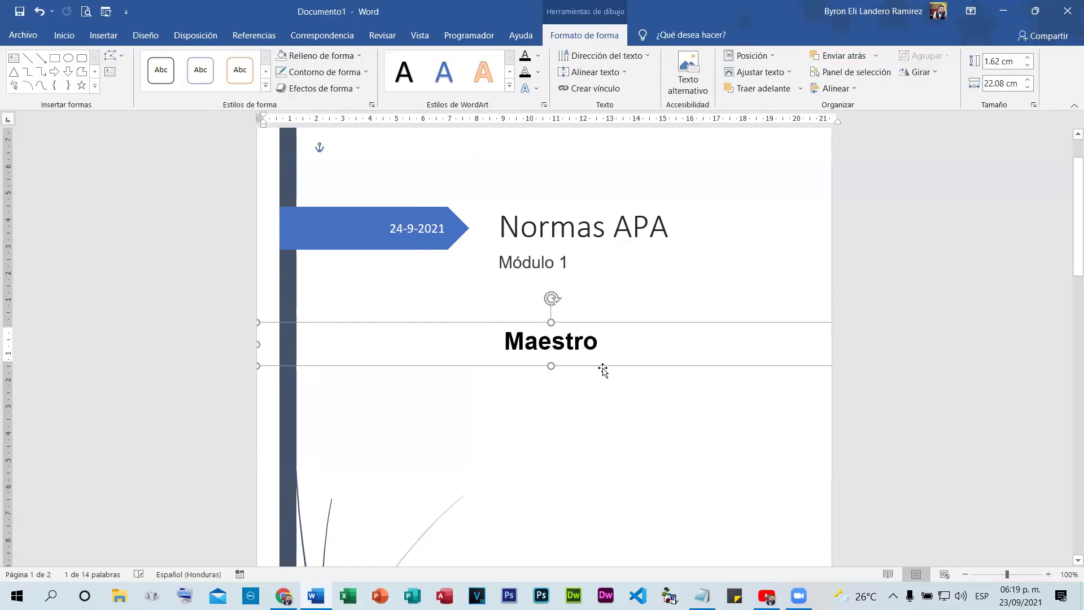
pyautogui.click(591, 397)
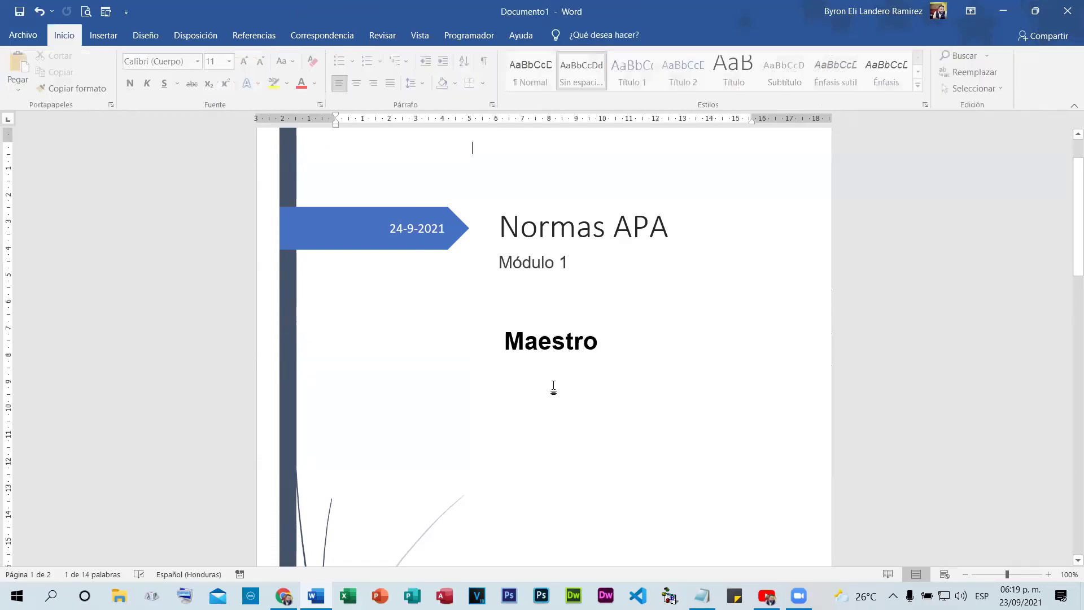
# Try to insert an online picture on the cover and cancel the account sign-in
pyautogui.click(117, 41)
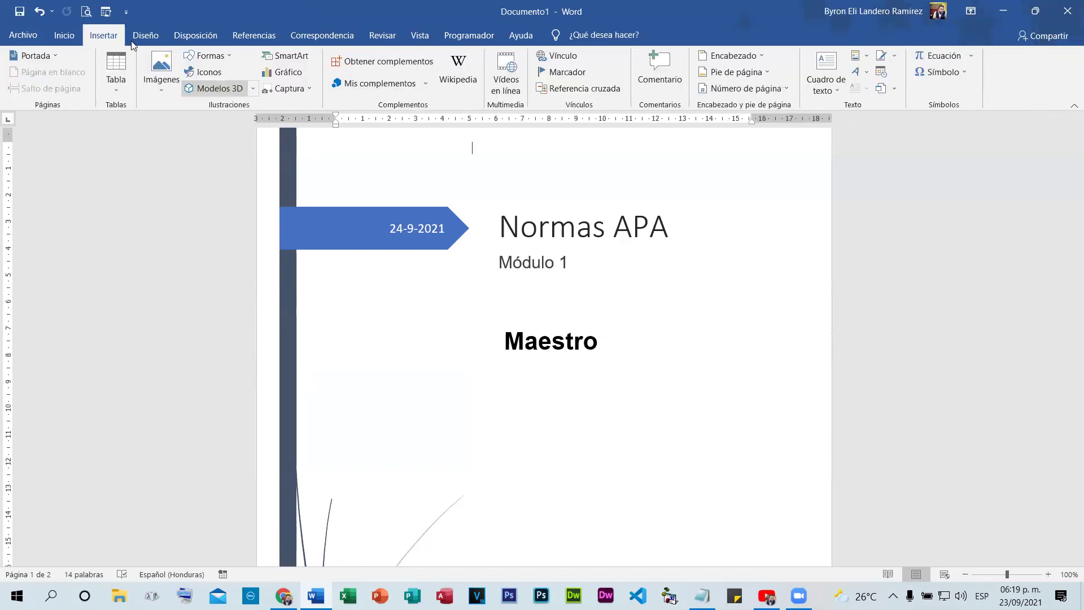
pyautogui.click(154, 76)
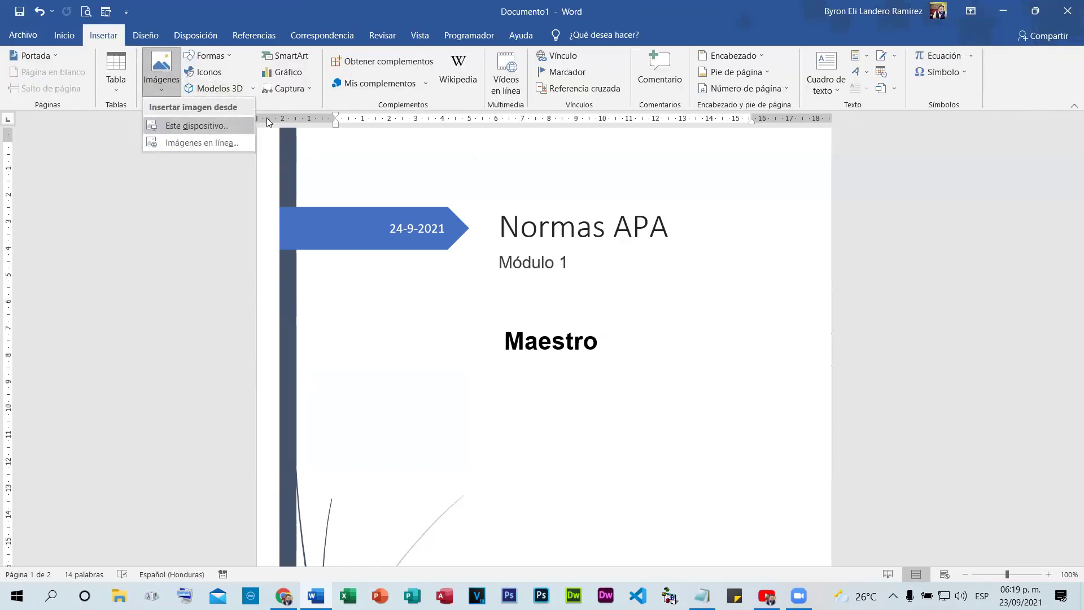
pyautogui.click(182, 142)
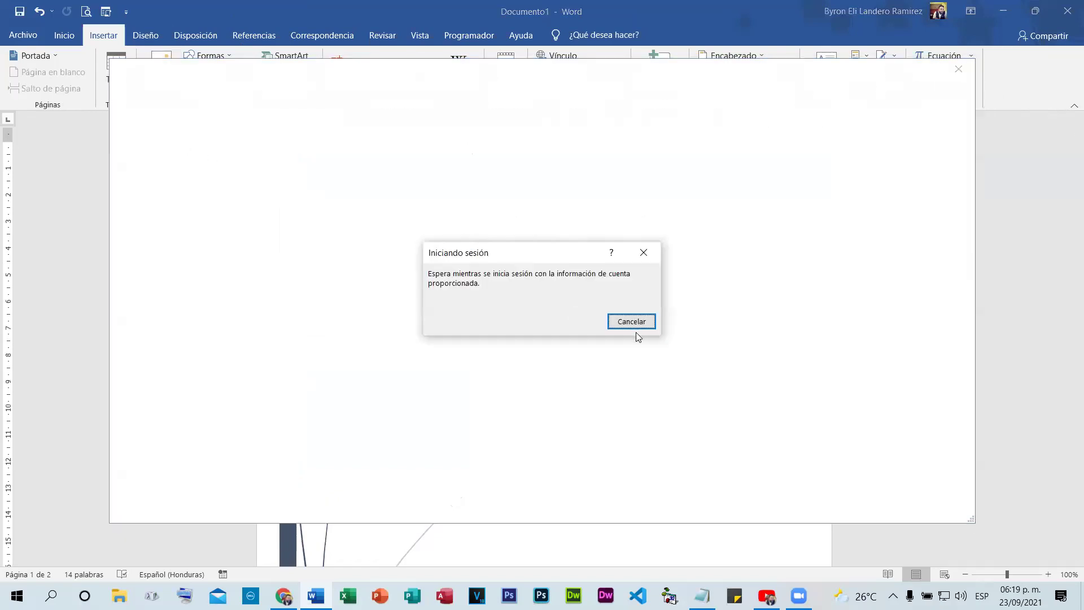
pyautogui.click(631, 321)
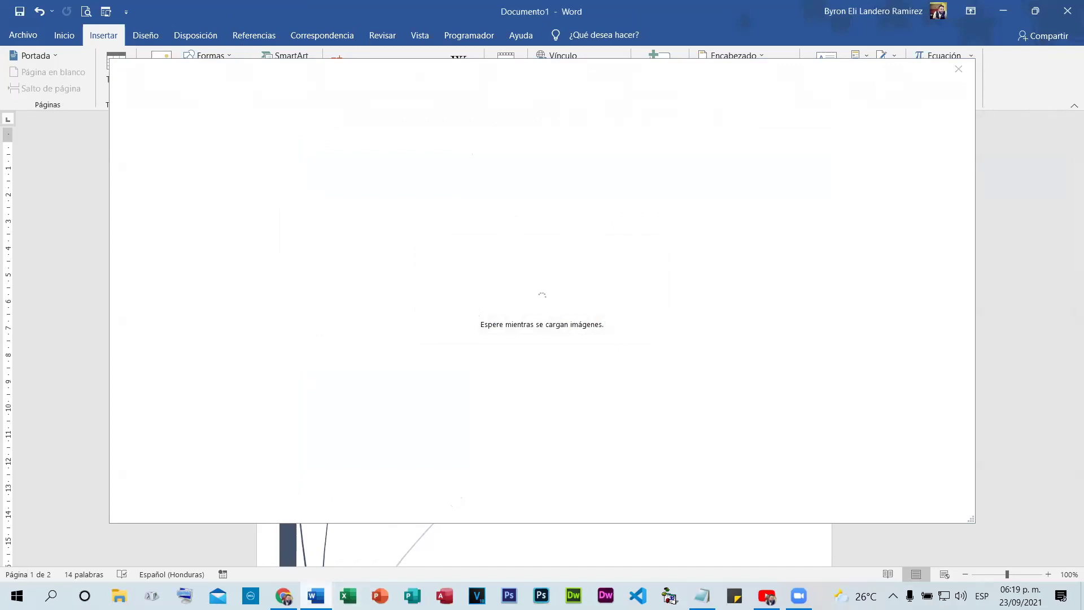
# Switch to Chrome, search Google Images for "normas apa" and copy the open-book "Normas APA" picture
pyautogui.click(283, 595)
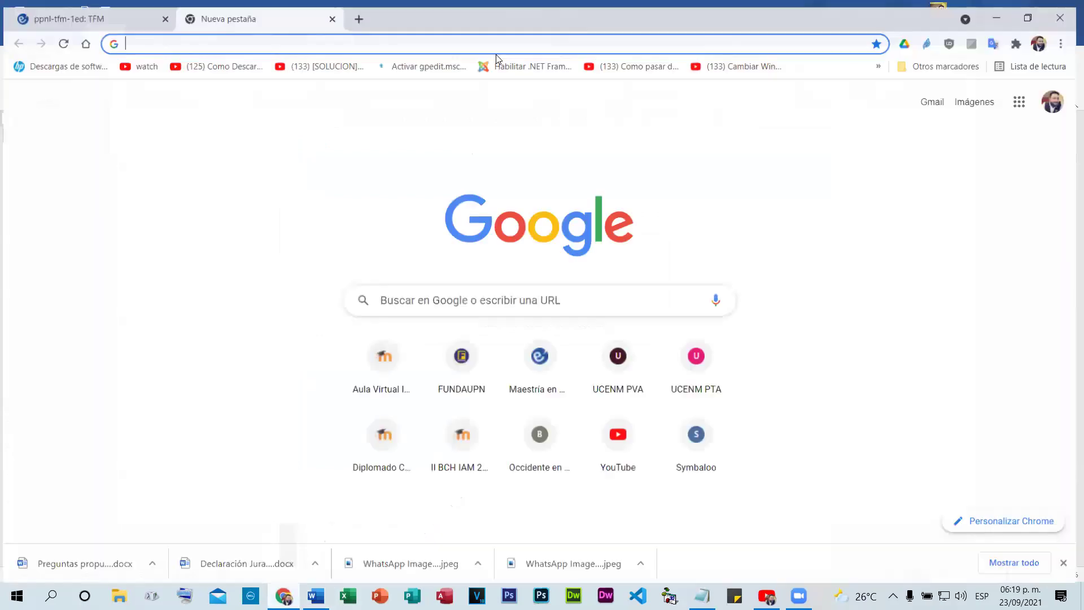
pyautogui.click(452, 301)
pyautogui.write('normas')
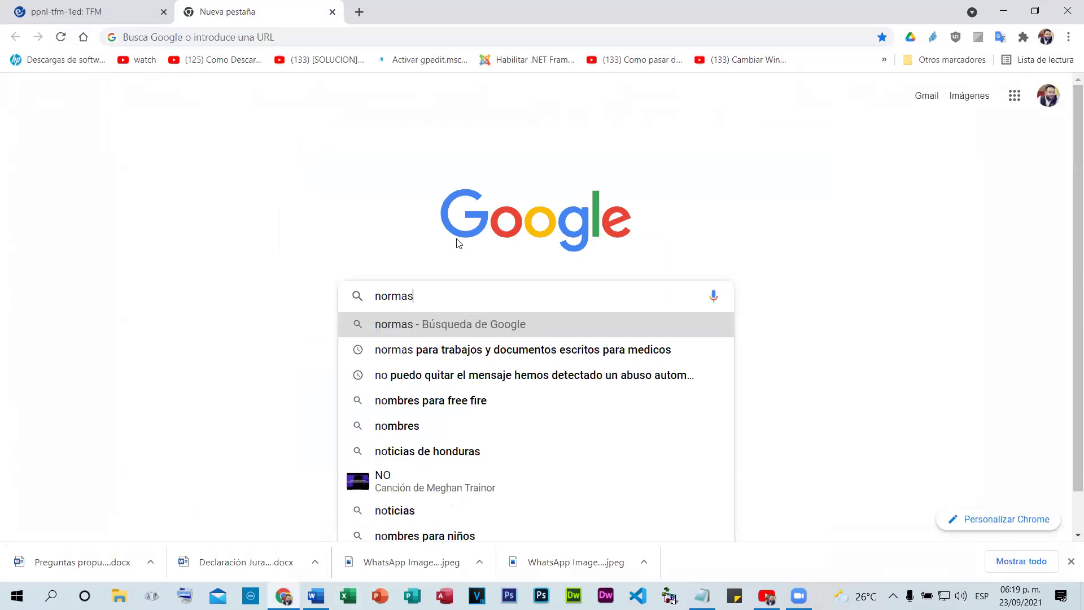
pyautogui.write(' apa')
pyautogui.press('Return')
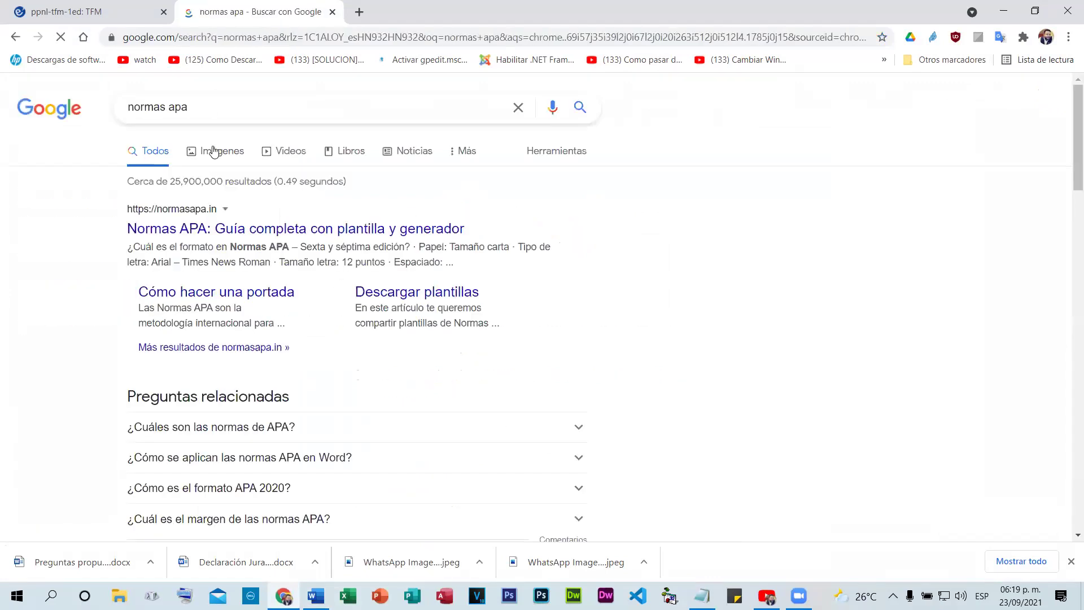
pyautogui.click(213, 152)
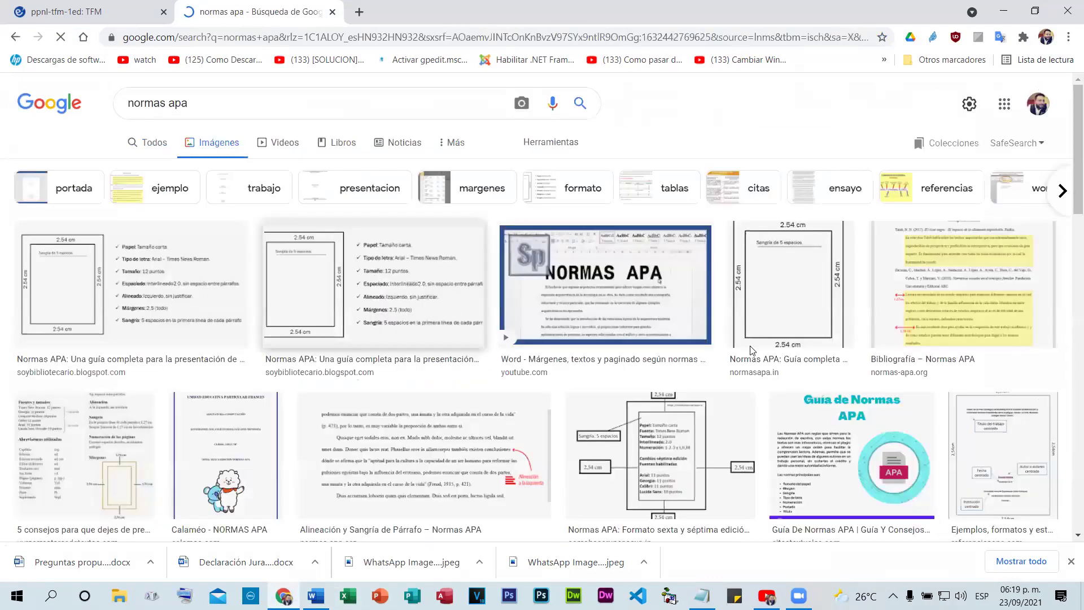
pyautogui.click(513, 243)
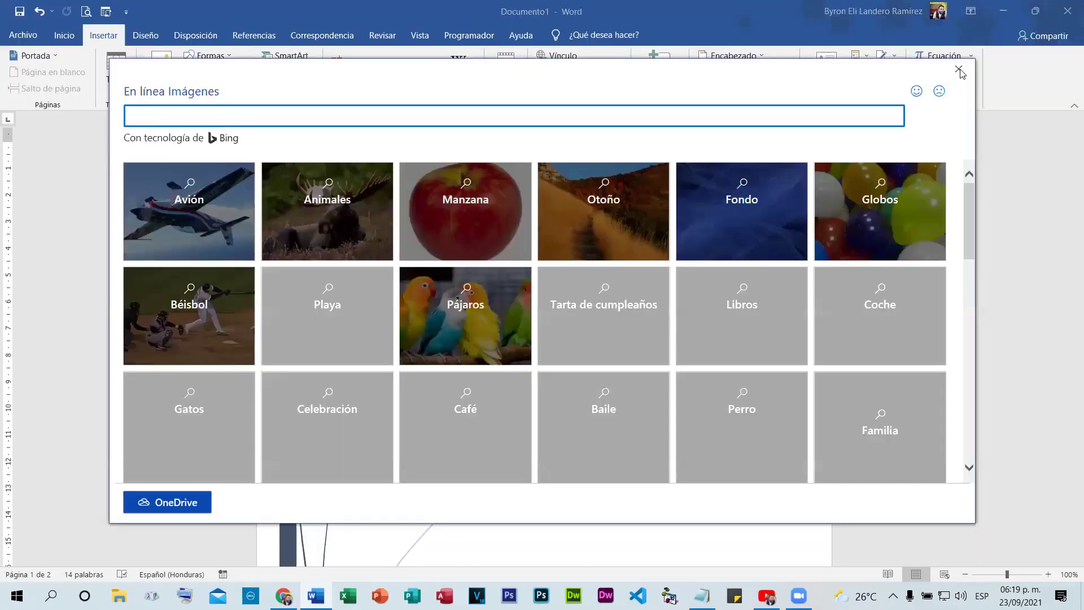
# Close Word's online picture window, paste the copied "Normas APA" picture into the document and set its layout to in front of the text
pyautogui.press('Escape')
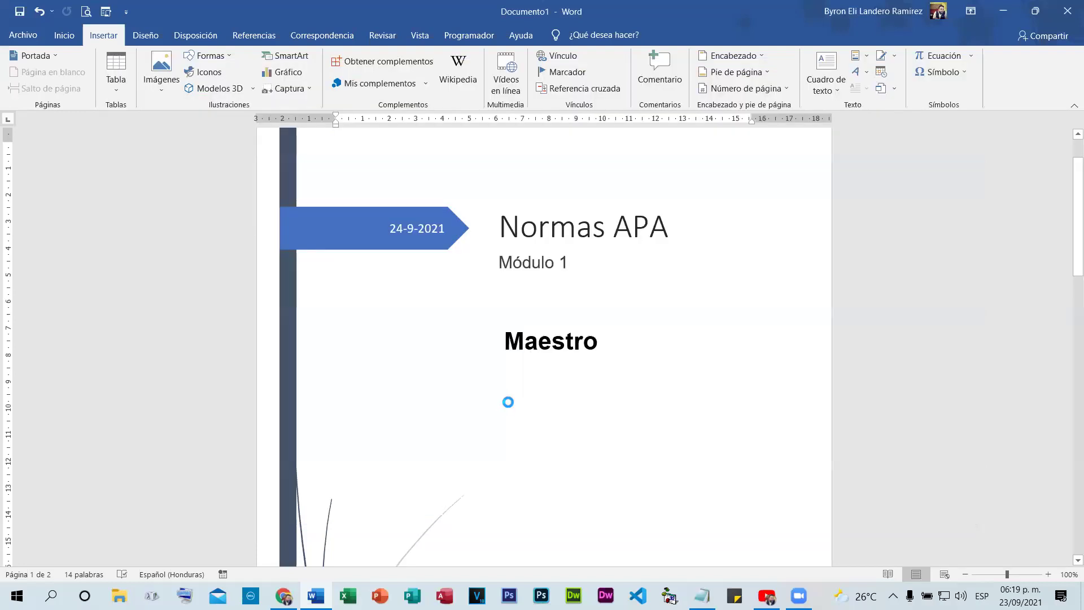
pyautogui.hotkey('ctrl', 'v')
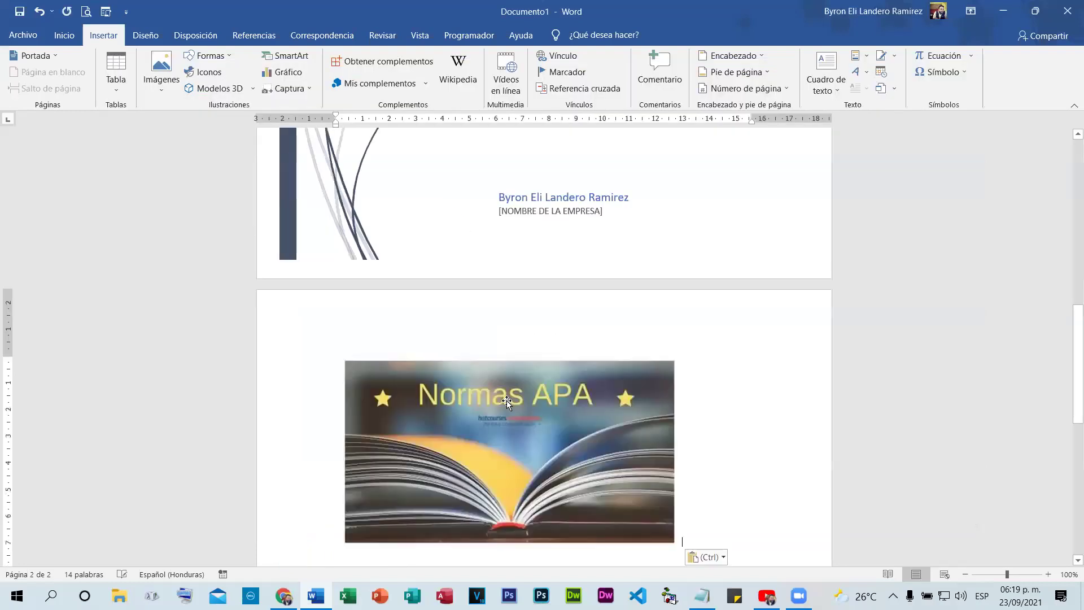
pyautogui.click(489, 395)
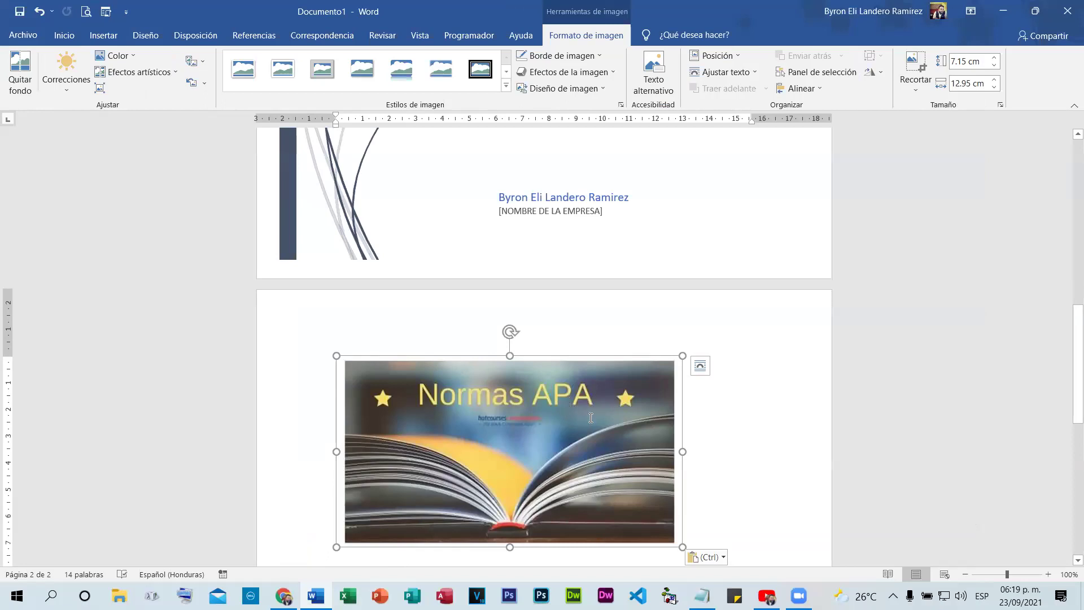
pyautogui.scroll(-1, 749, 426)
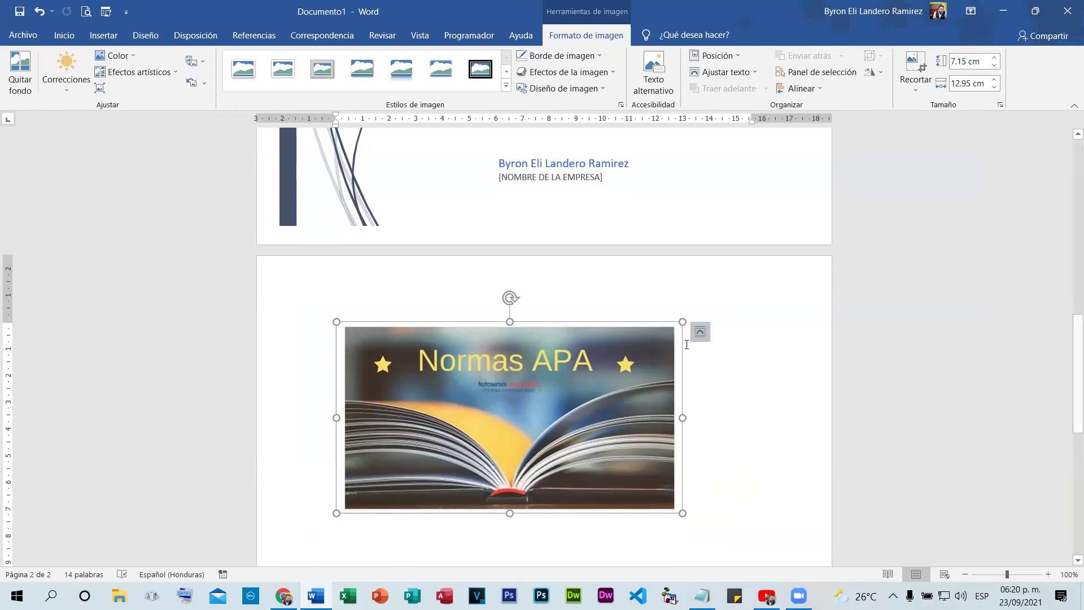
pyautogui.click(700, 333)
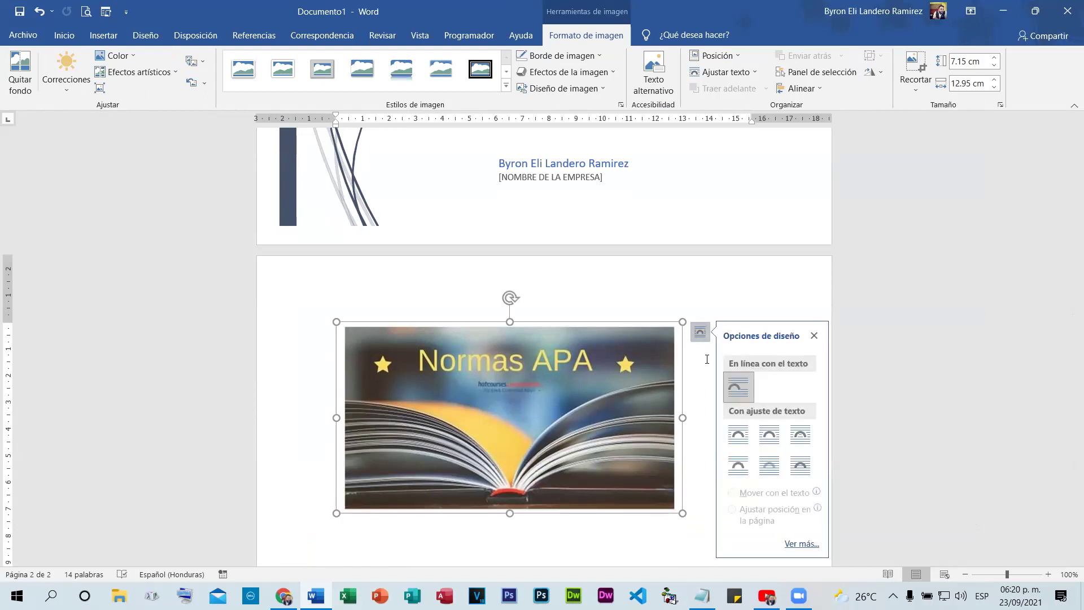
pyautogui.click(801, 464)
# Move the "Normas APA" picture onto the cover page, below the "Maestro" text
pyautogui.scroll(5, 580, 387)
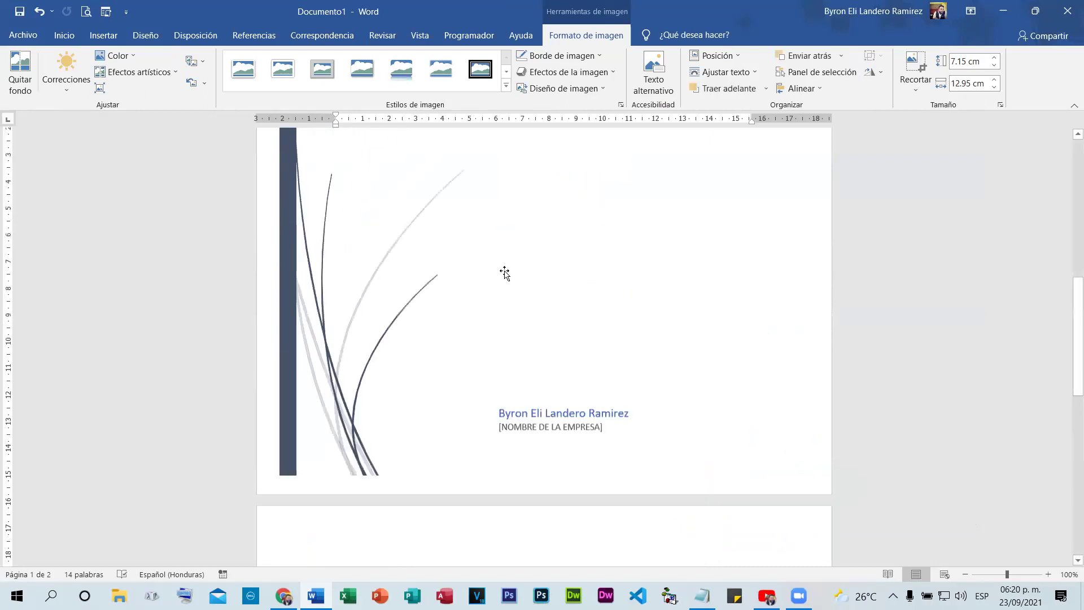
pyautogui.scroll(6, 495, 243)
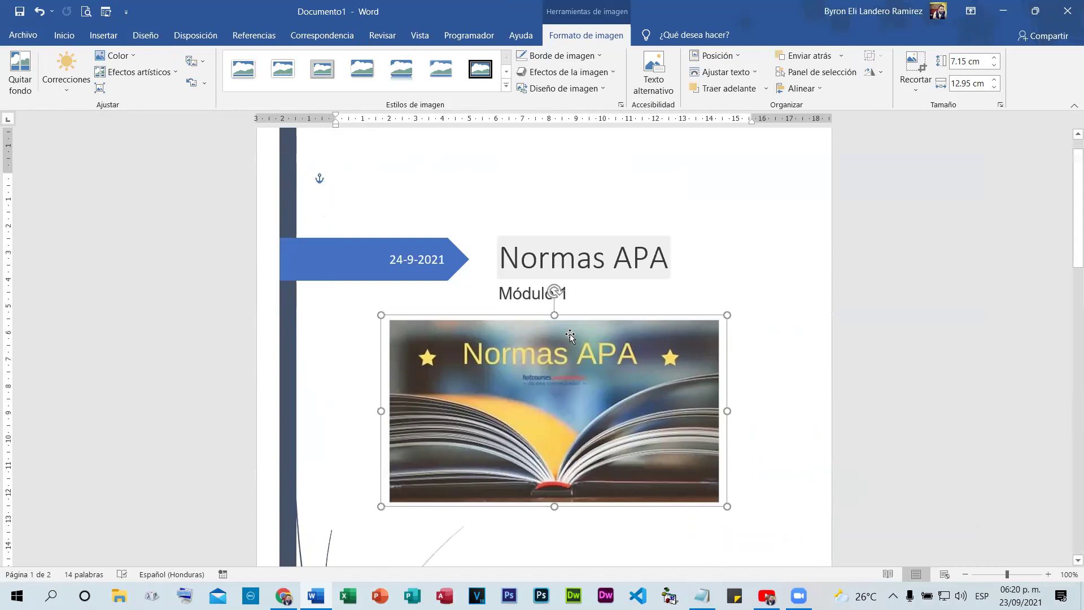
pyautogui.moveTo(570, 336); pyautogui.dragTo(601, 407)
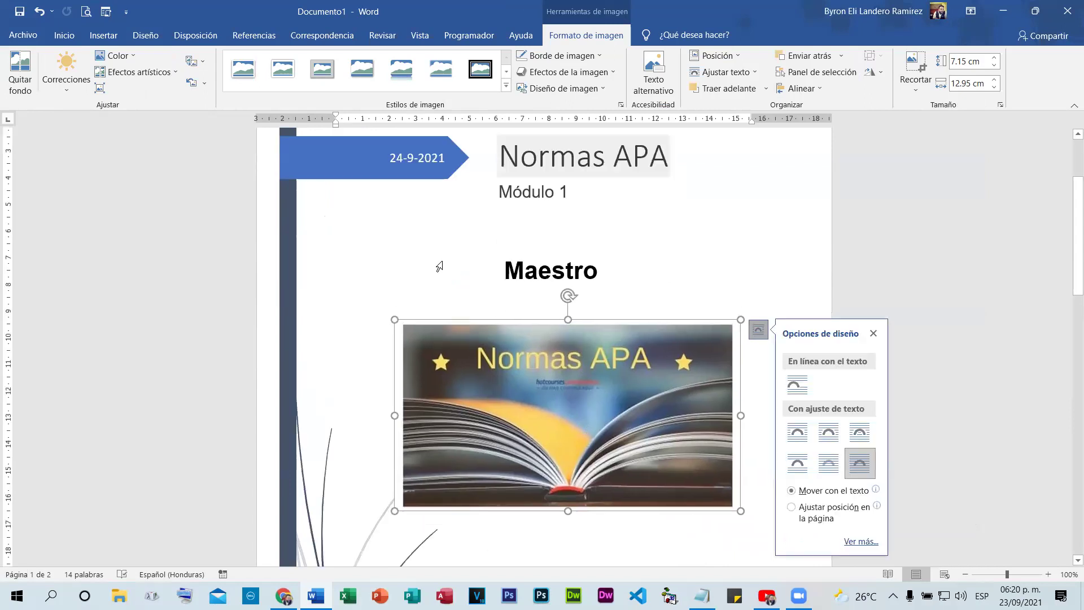
# Apply a white-framed, shadowed picture style to the "Normas APA" picture and nudge it closer to the "Maestro" text
pyautogui.click(506, 86)
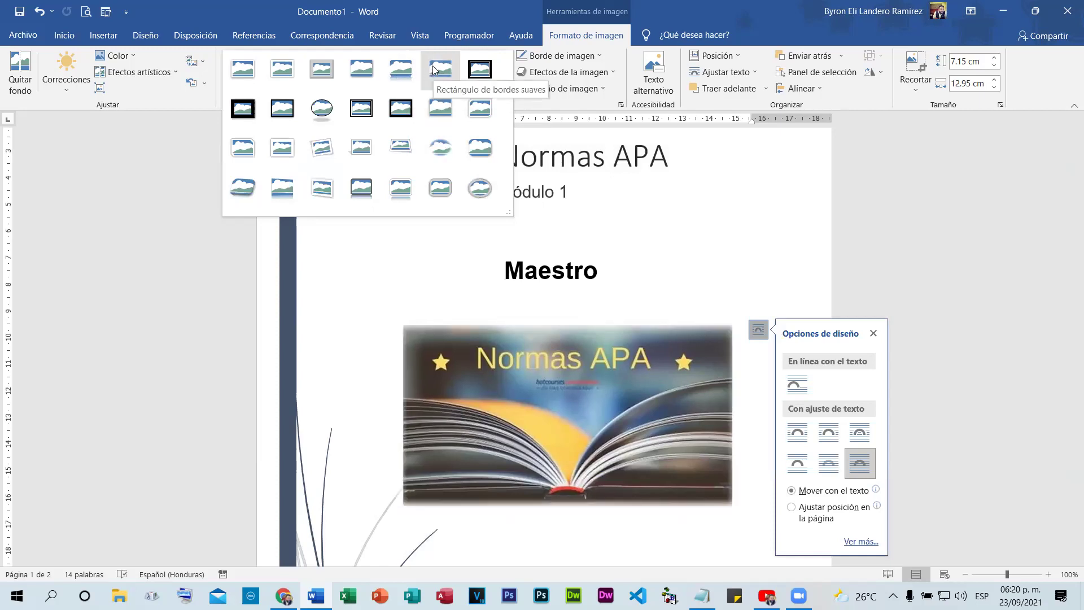
pyautogui.click(442, 113)
pyautogui.click(545, 271)
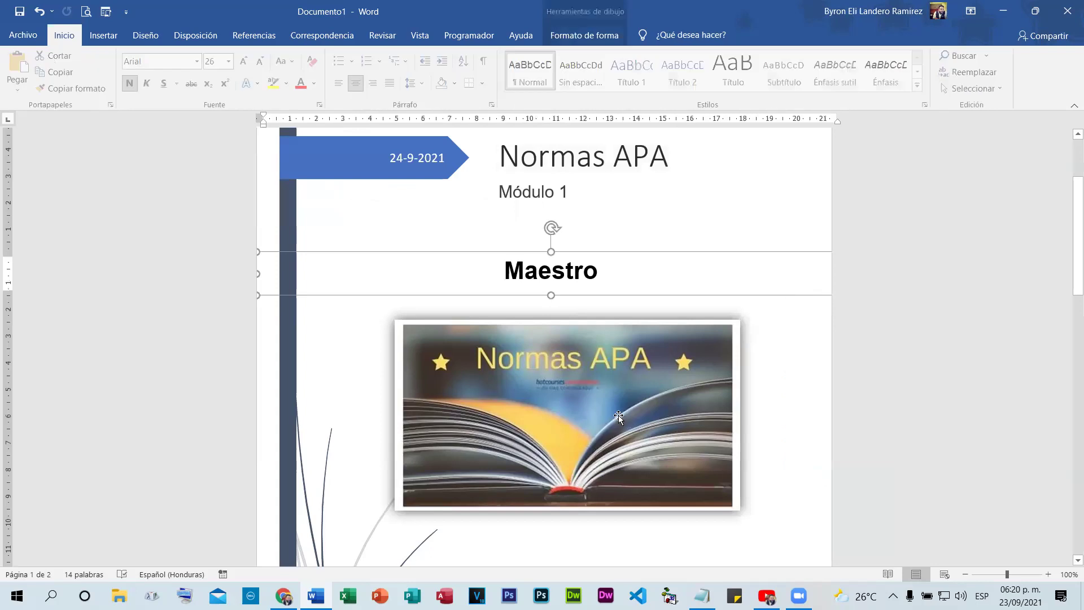
pyautogui.click(618, 415)
pyautogui.moveTo(596, 395); pyautogui.dragTo(605, 374)
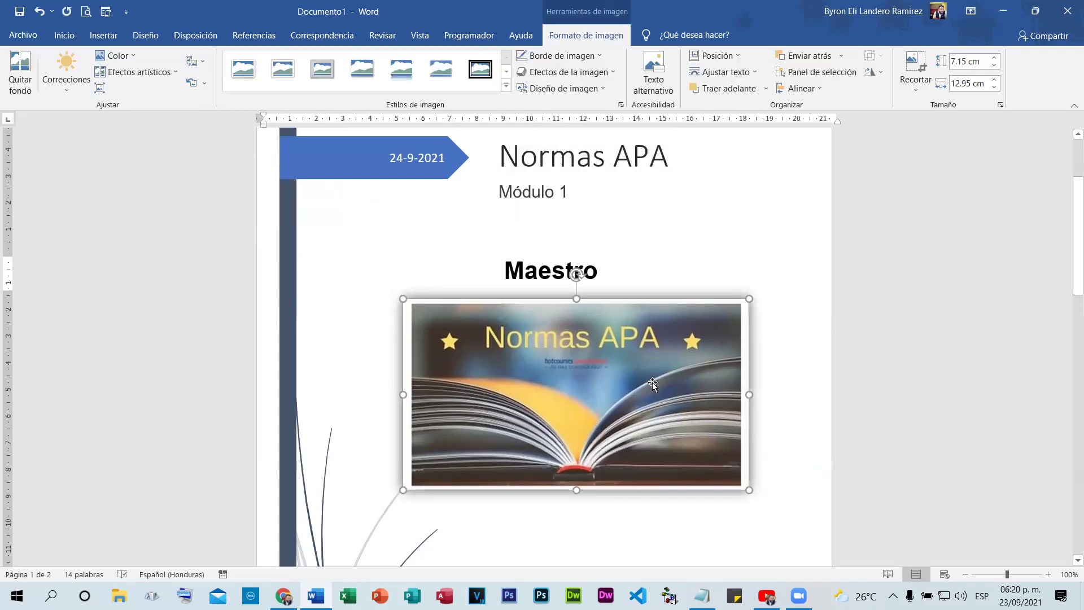
# Review the whole cover page with its picture, title and author block, and the blank page after it
pyautogui.scroll(3, 682, 356)
pyautogui.scroll(-18, 683, 383)
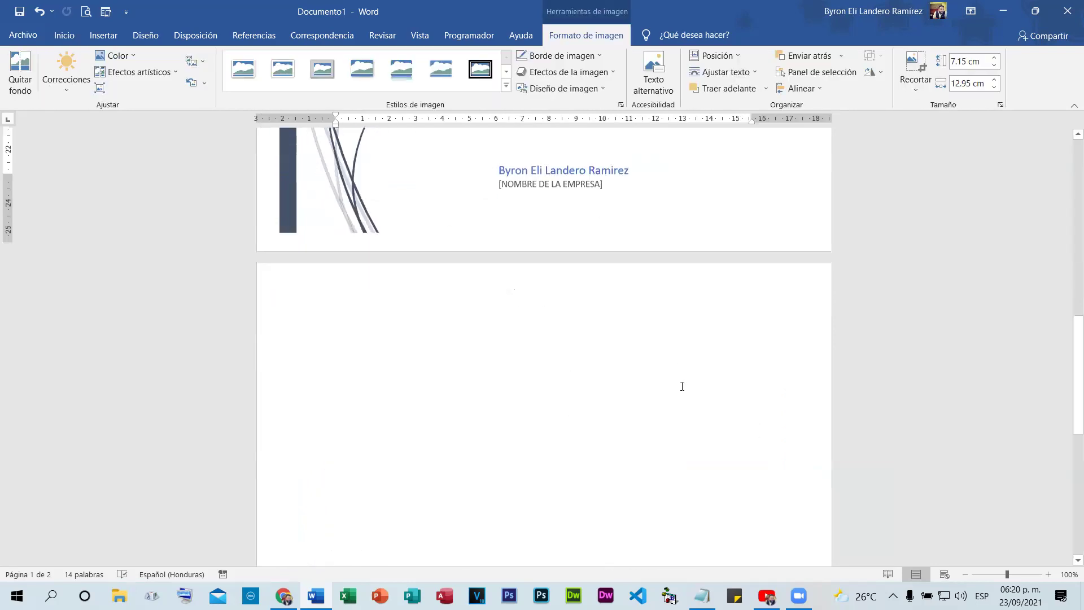
pyautogui.scroll(7, 682, 386)
pyautogui.scroll(9, 678, 392)
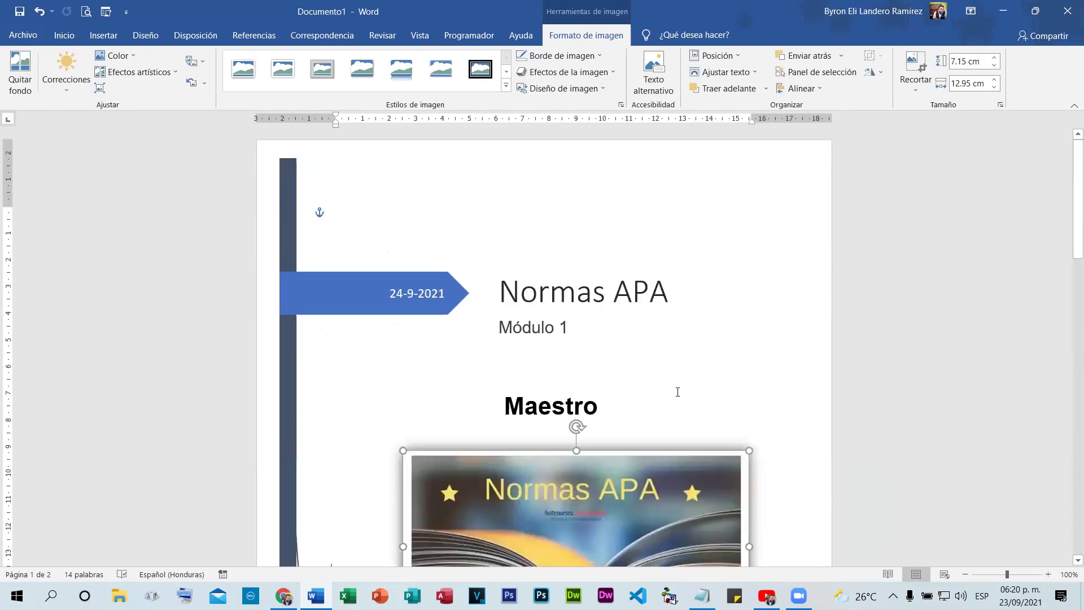
pyautogui.scroll(-7, 677, 394)
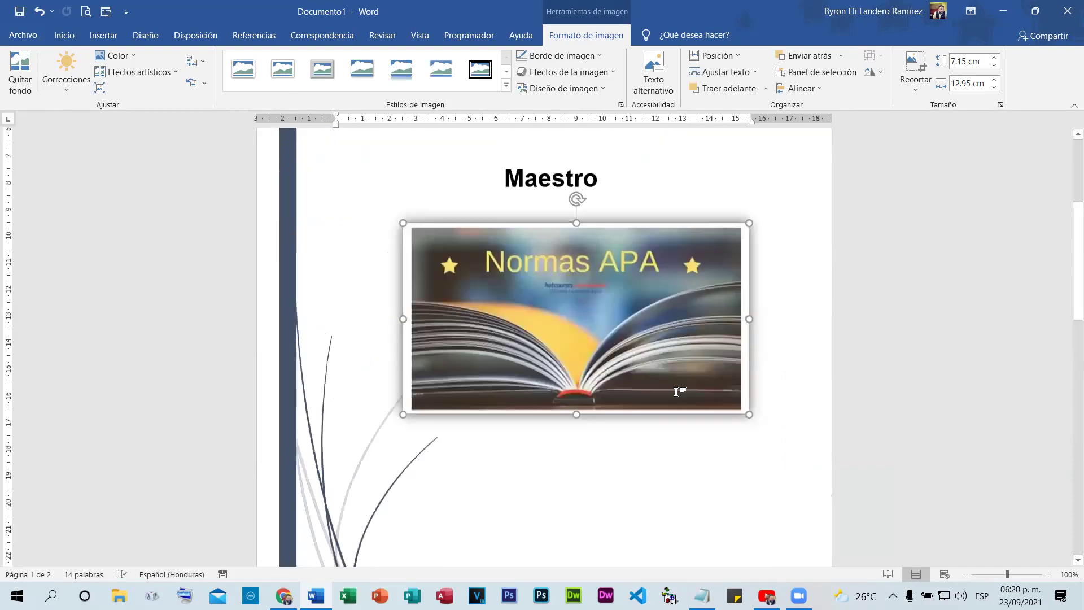
pyautogui.scroll(-12, 672, 397)
pyautogui.click(536, 375)
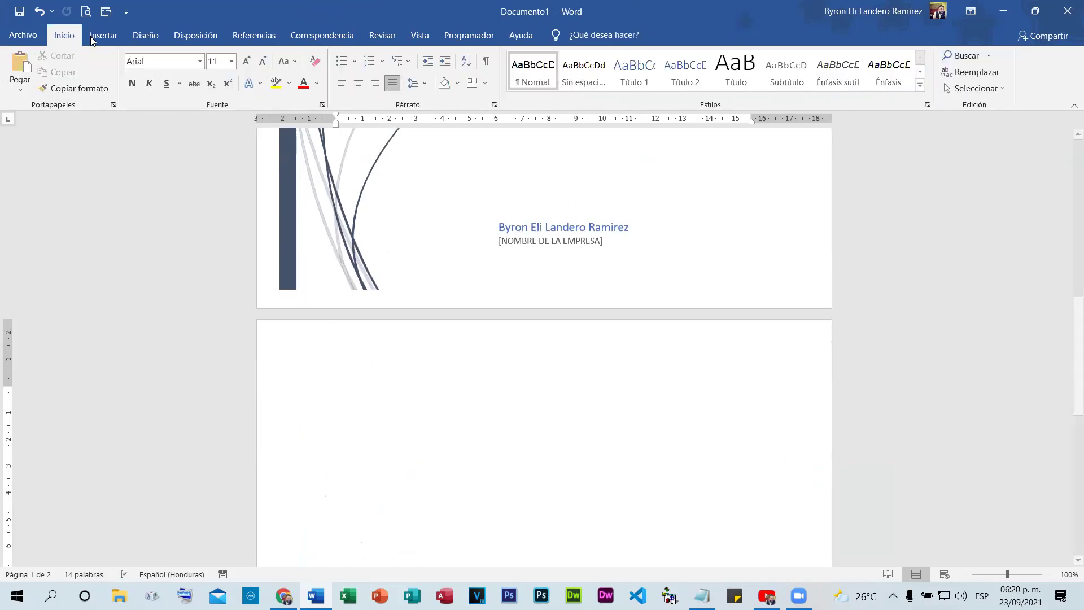
pyautogui.scroll(-1, 58, 59)
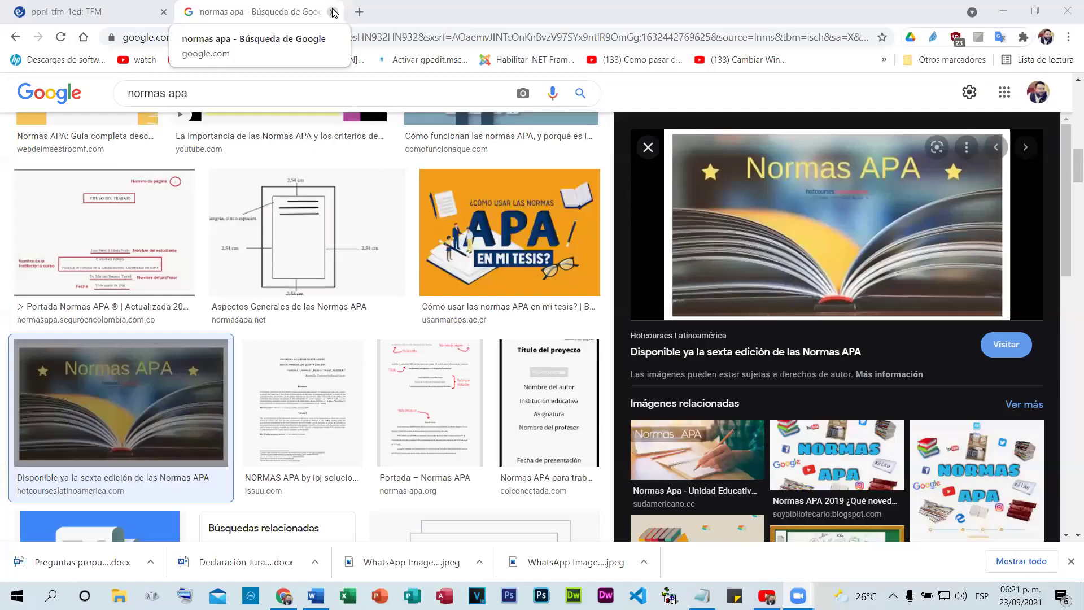
# In Chrome, leave the image results and search Google for "portadas para word 2019"
pyautogui.hotkey('alt', 'Home')
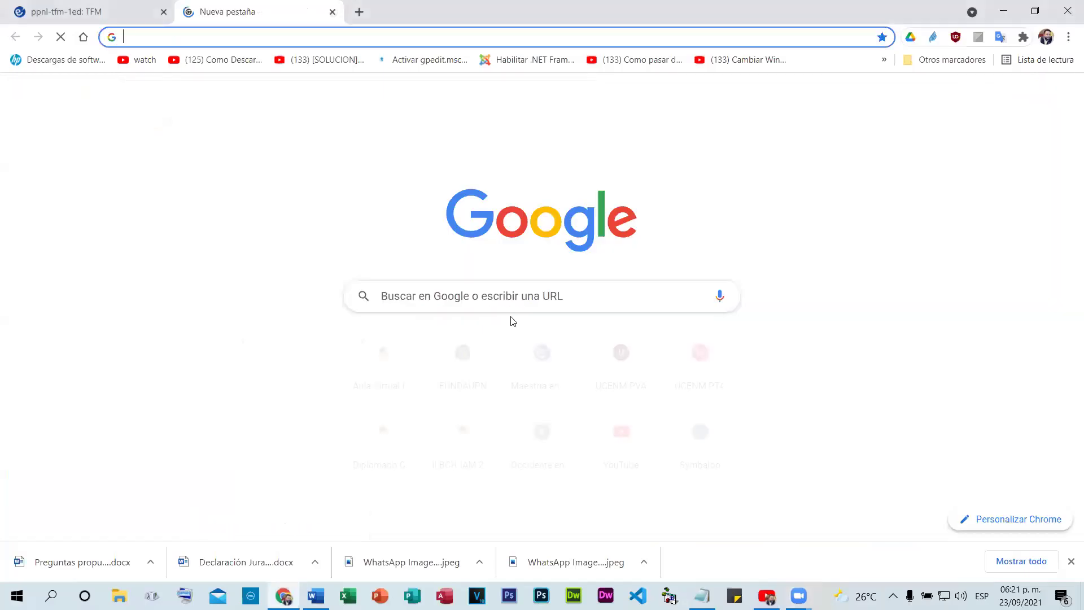
pyautogui.click(509, 296)
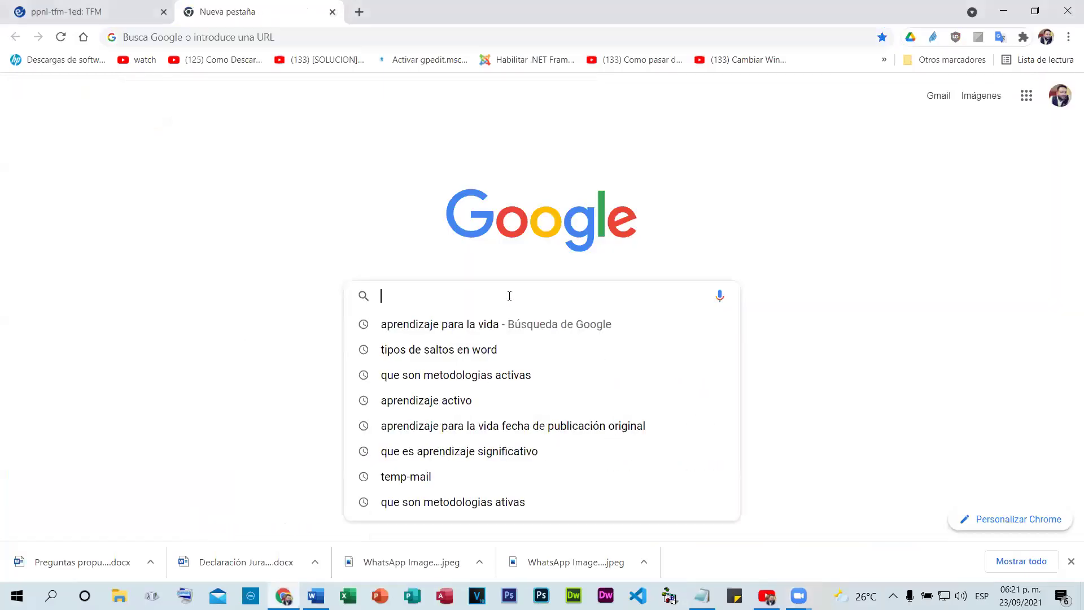
pyautogui.write('portadas para')
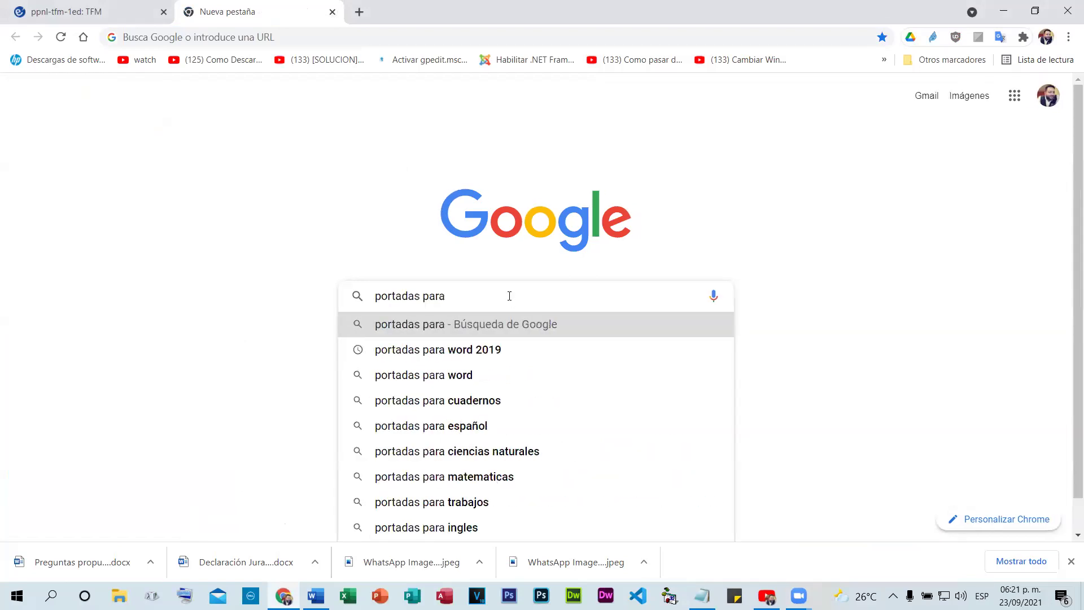
pyautogui.click(465, 360)
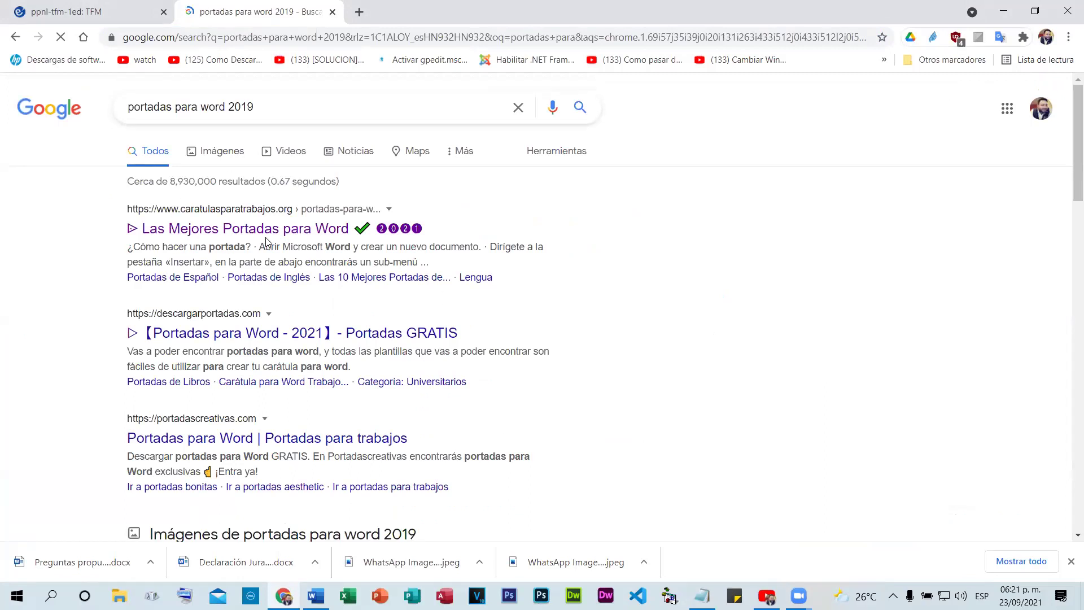
# Open the caratulasparatrabajos.org result, return to the search results and open descargarportadas.com instead
pyautogui.click(311, 234)
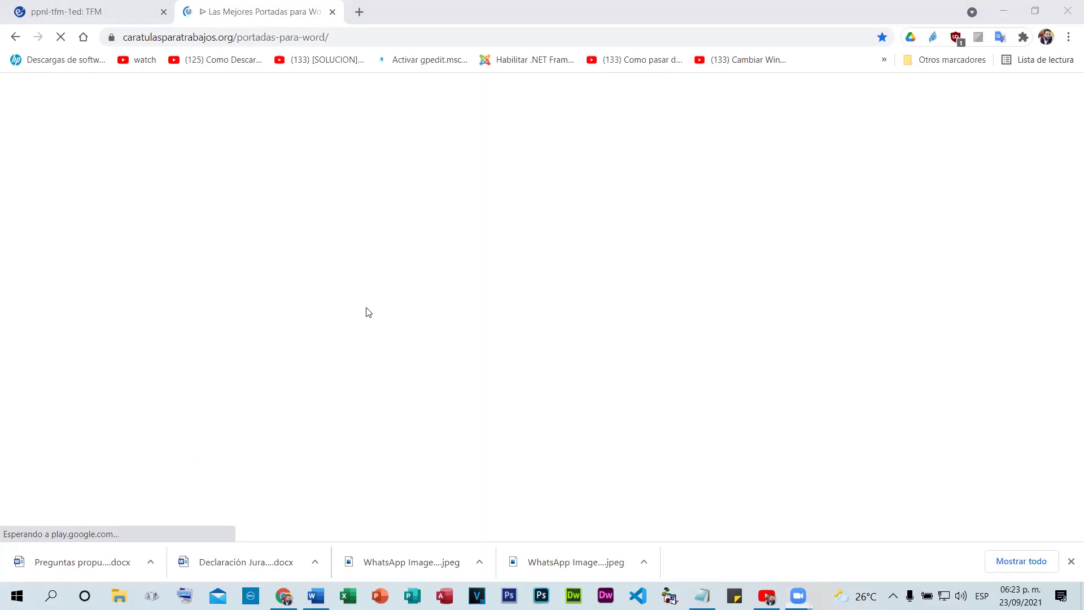
pyautogui.click(15, 37)
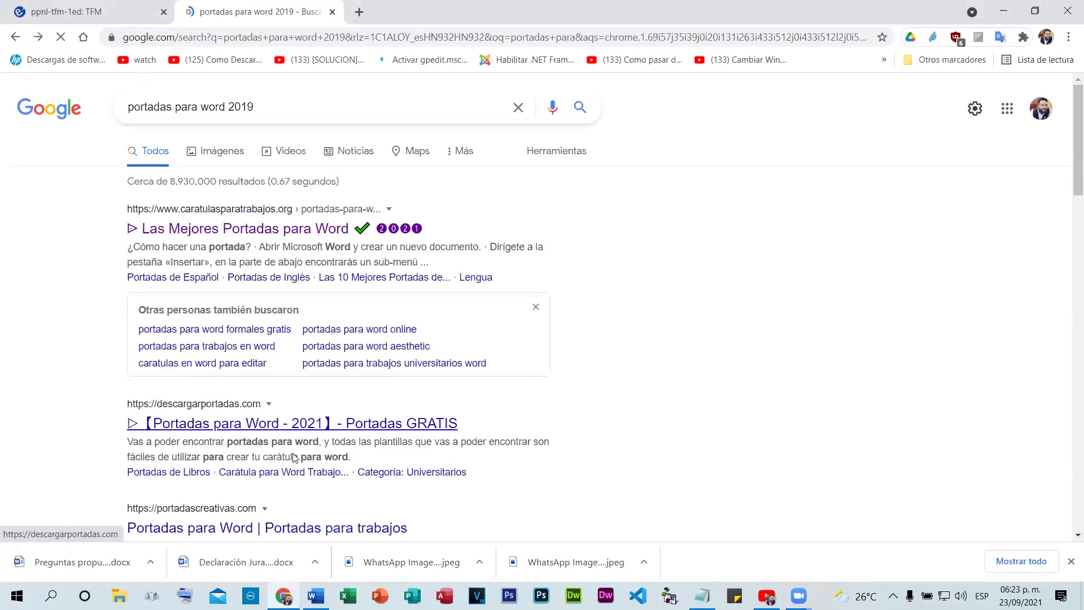
pyautogui.click(293, 424)
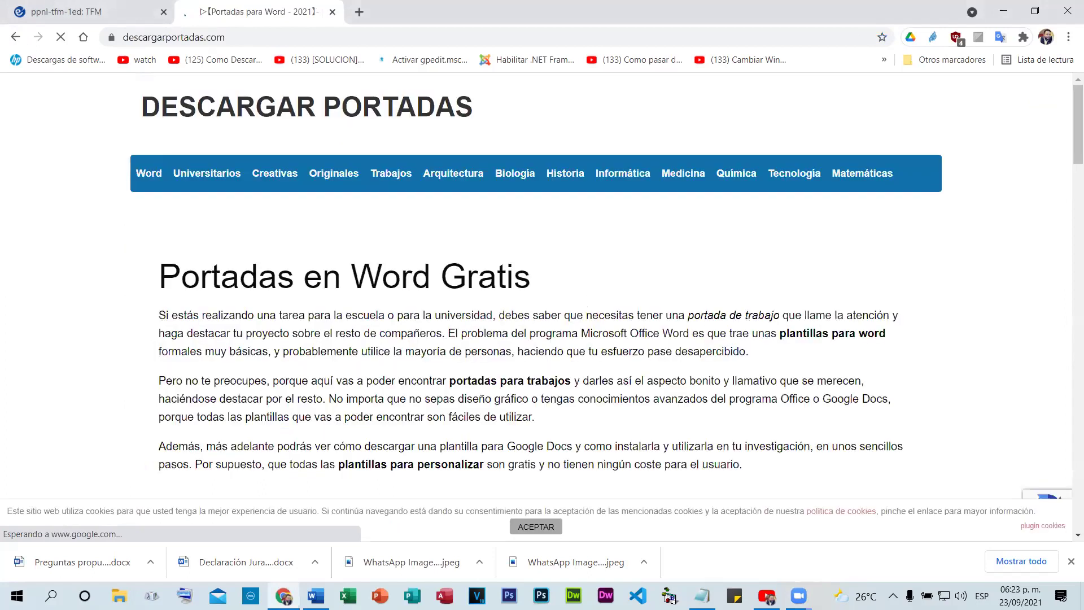
# Browse the free Word cover galleries on descargarportadas.com down to the category list at the end of the page
pyautogui.scroll(-5, 542, 518)
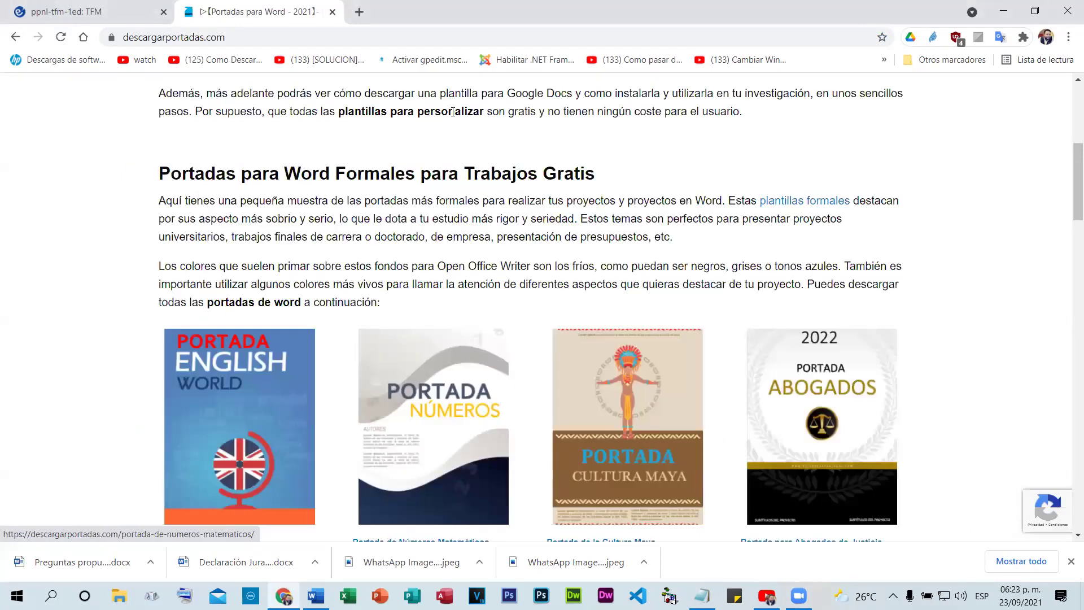
pyautogui.scroll(-1, 647, 273)
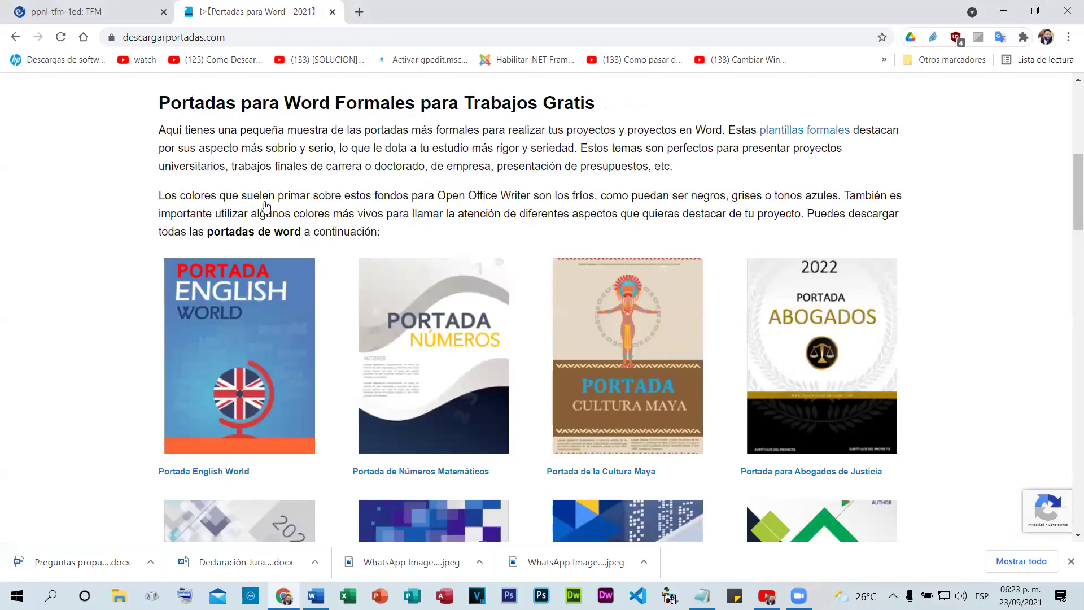
pyautogui.scroll(-7, 571, 233)
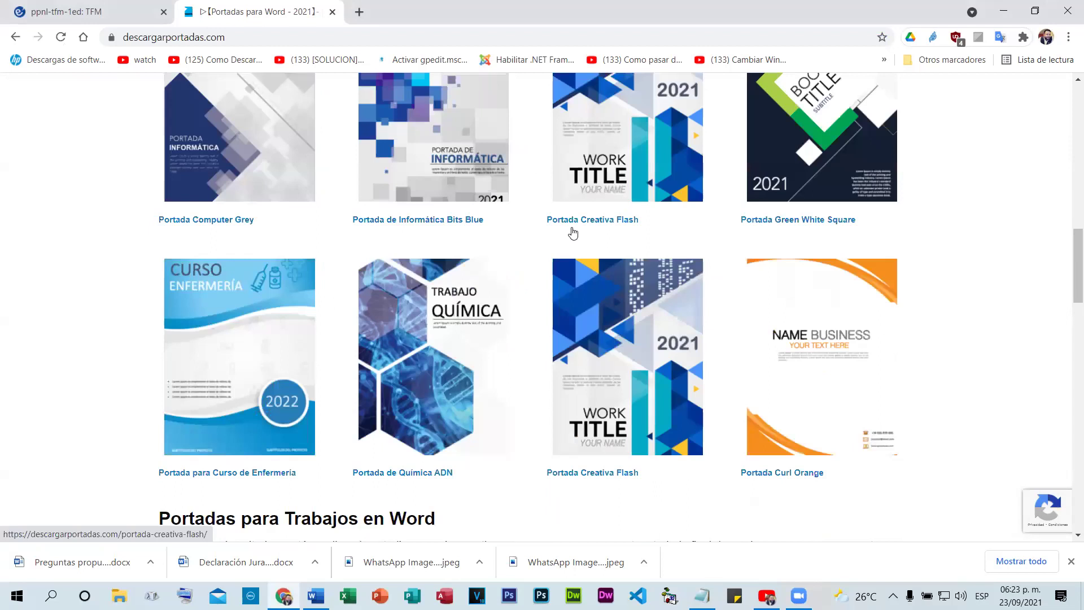
pyautogui.scroll(-1, 572, 232)
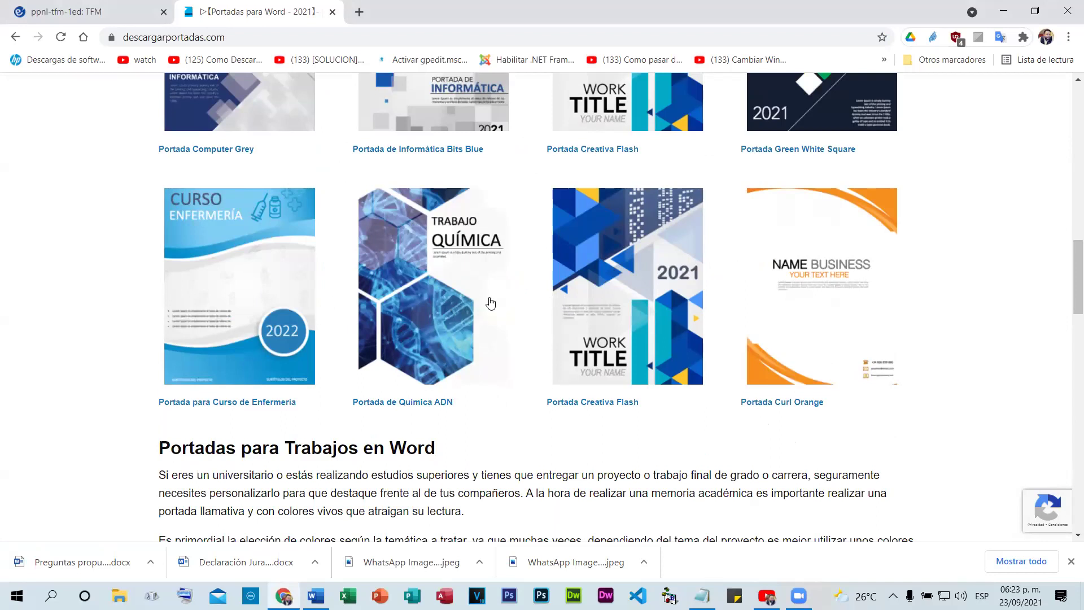
pyautogui.scroll(-6, 615, 200)
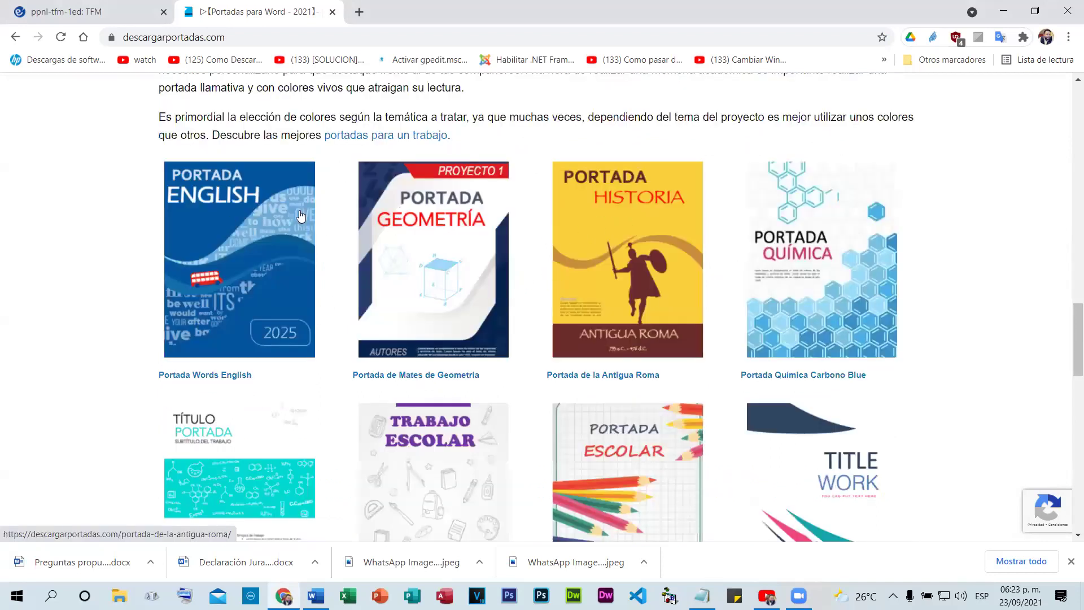
pyautogui.scroll(-5, 448, 263)
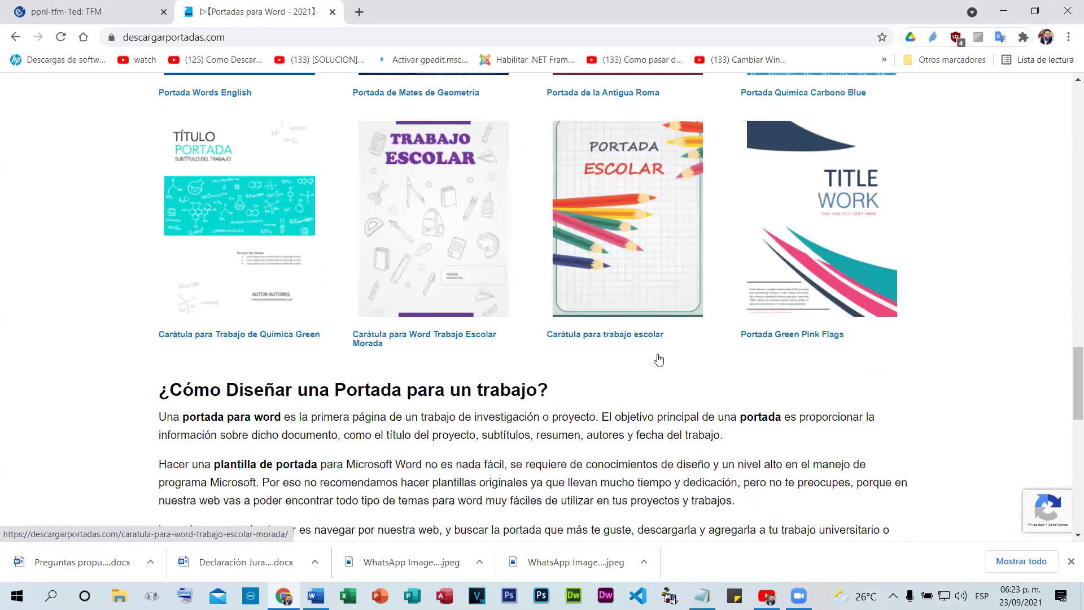
pyautogui.scroll(-10, 655, 358)
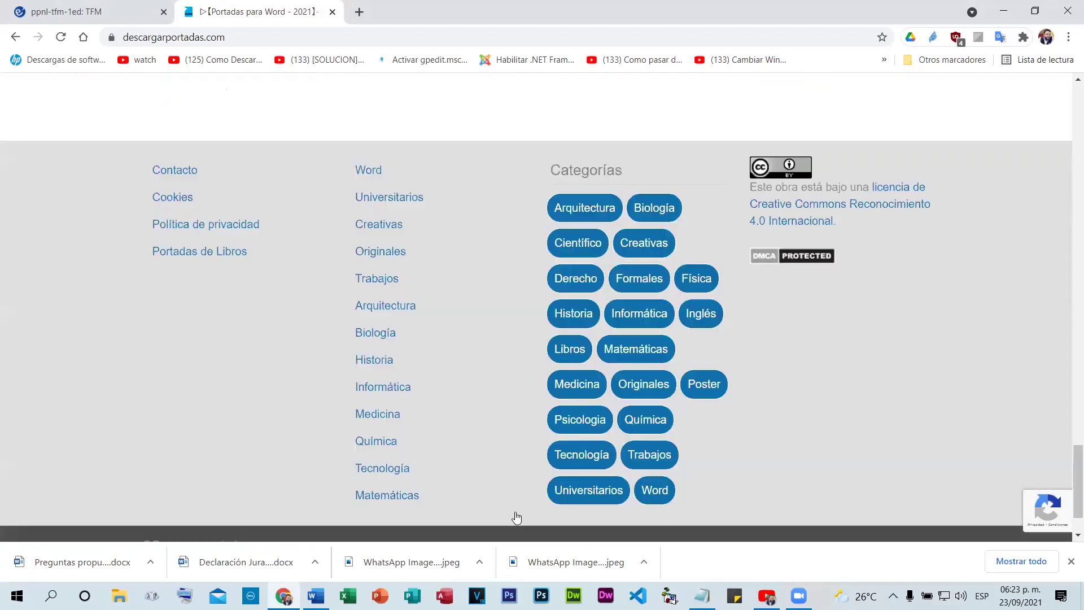
# Open the Universitarios category and browse its cover gallery down to the end of the page
pyautogui.click(591, 495)
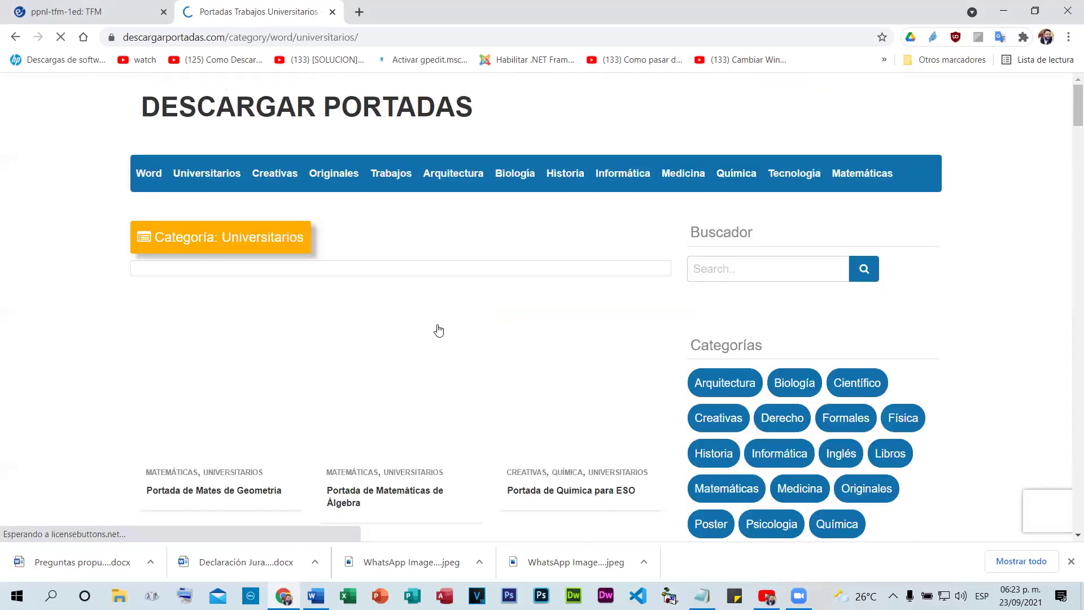
pyautogui.scroll(-3, 561, 309)
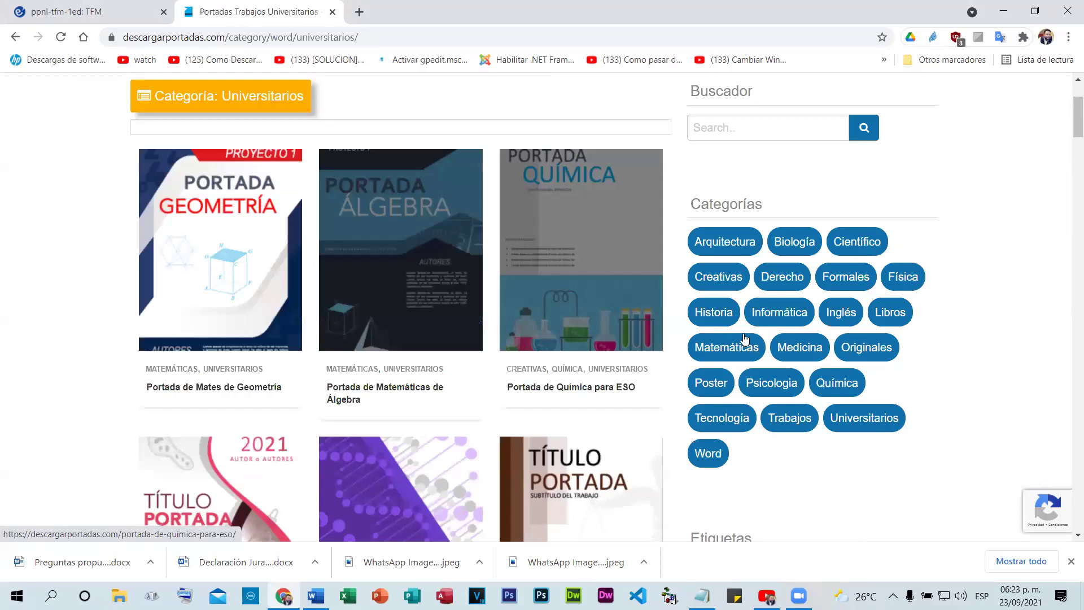
pyautogui.scroll(-8, 720, 329)
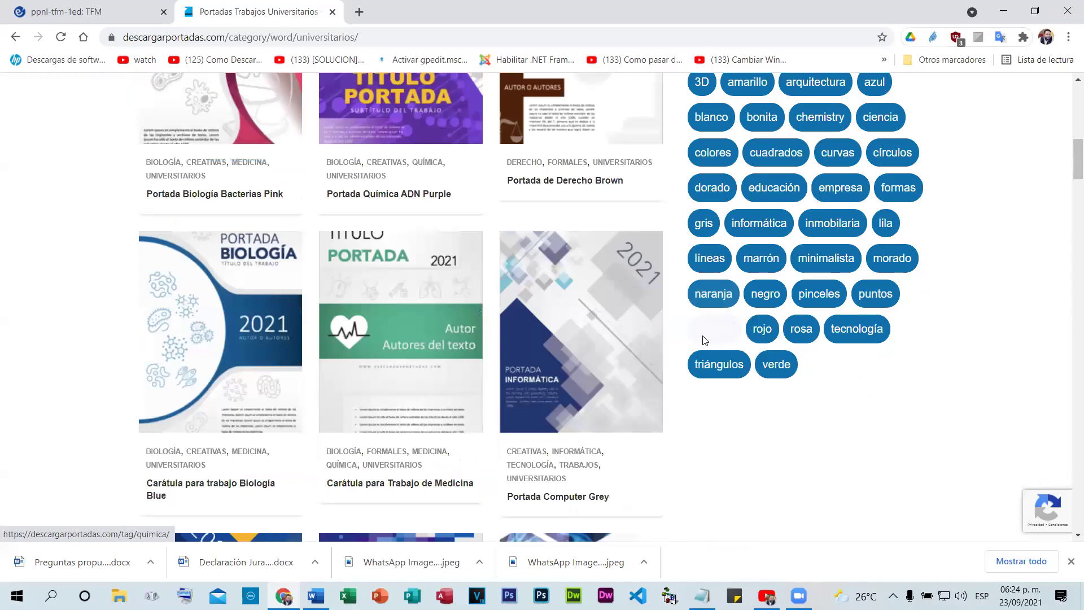
pyautogui.scroll(-12, 354, 298)
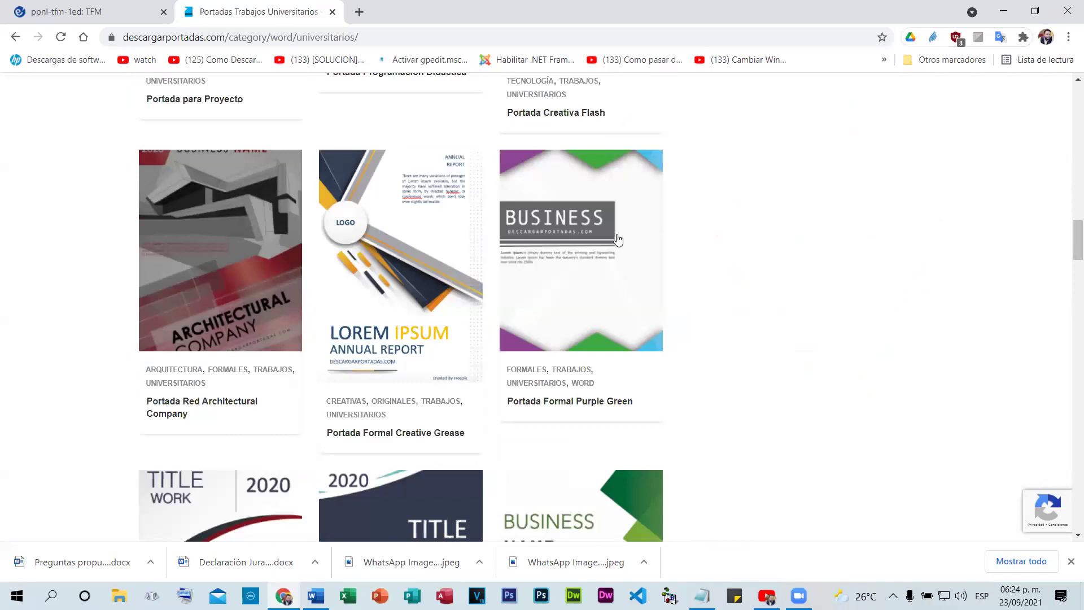
pyautogui.scroll(-5, 774, 274)
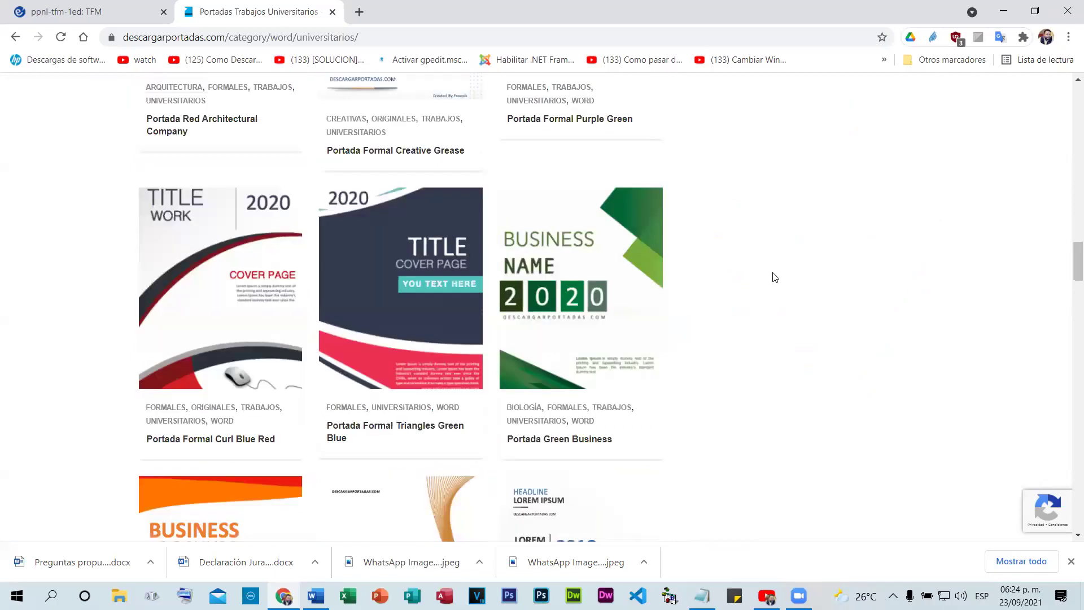
pyautogui.scroll(-5, 775, 278)
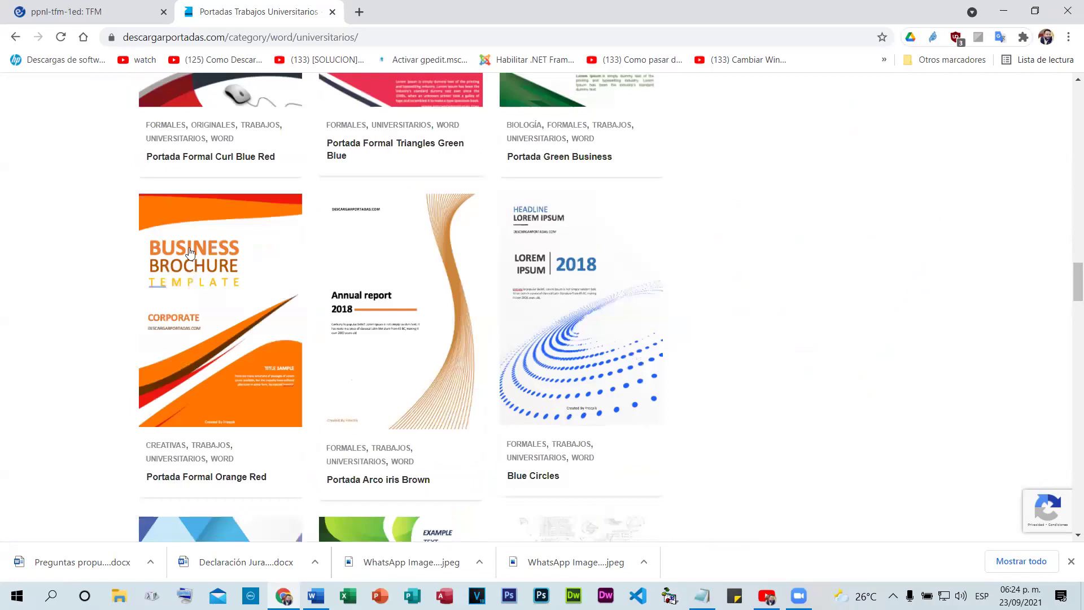
pyautogui.scroll(-6, 190, 262)
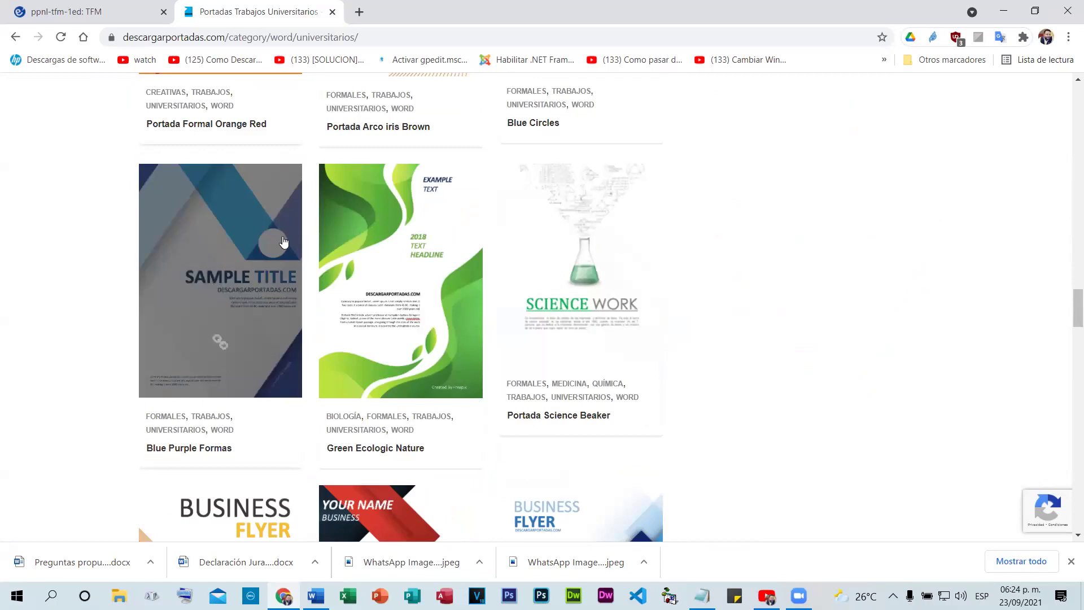
pyautogui.scroll(-3, 26, 259)
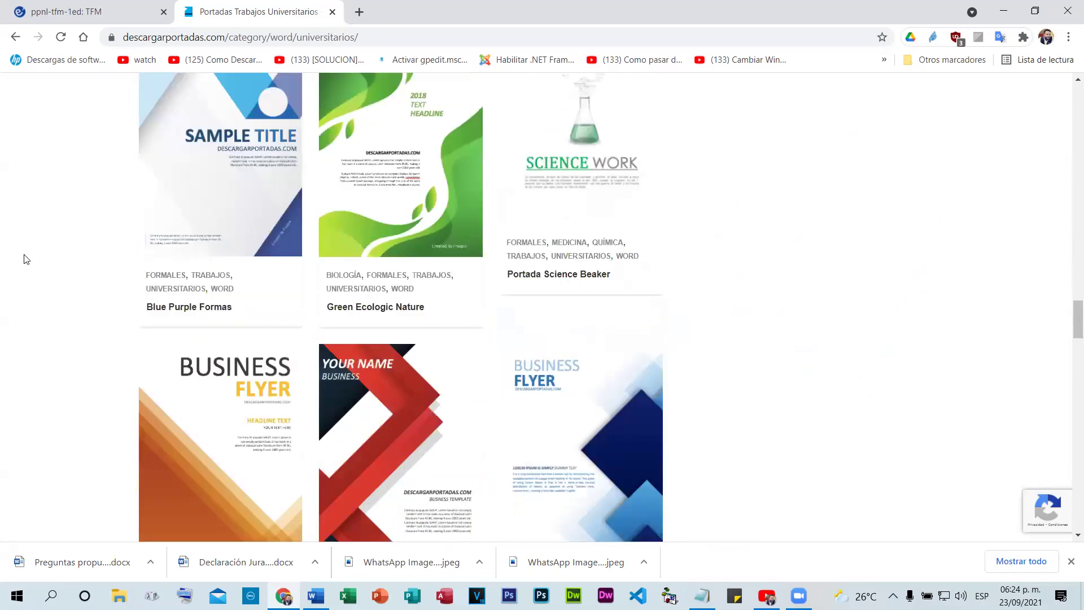
pyautogui.scroll(3, 24, 259)
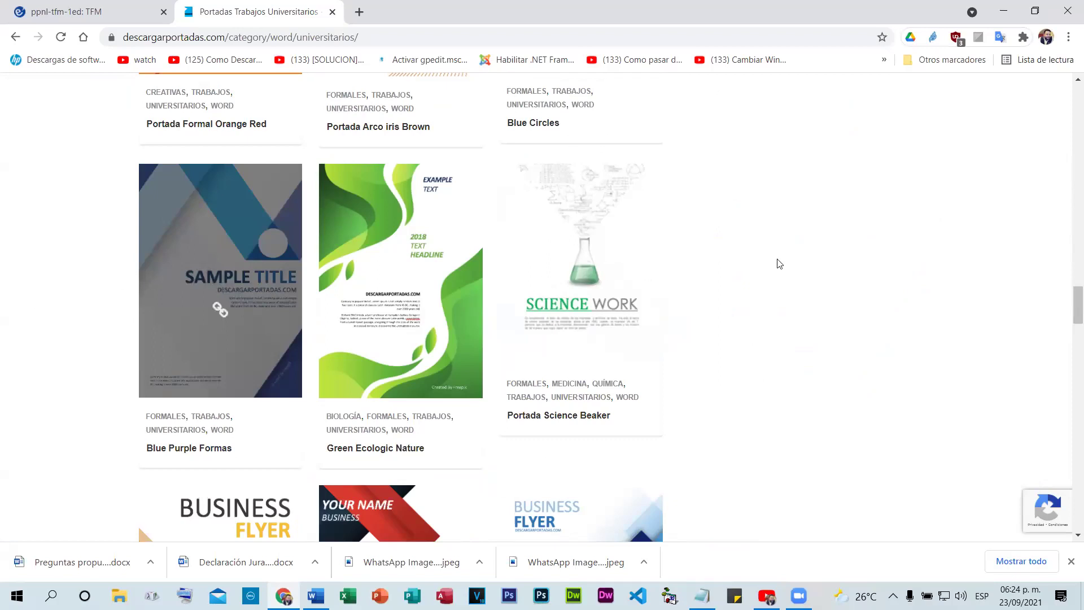
pyautogui.scroll(-4, 780, 262)
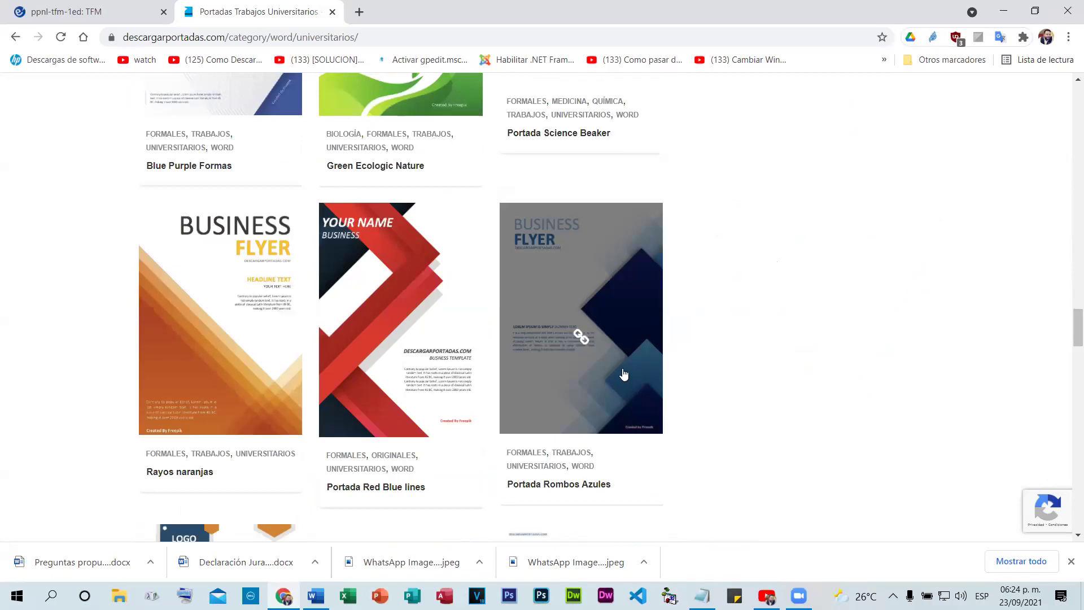
pyautogui.scroll(-7, 757, 312)
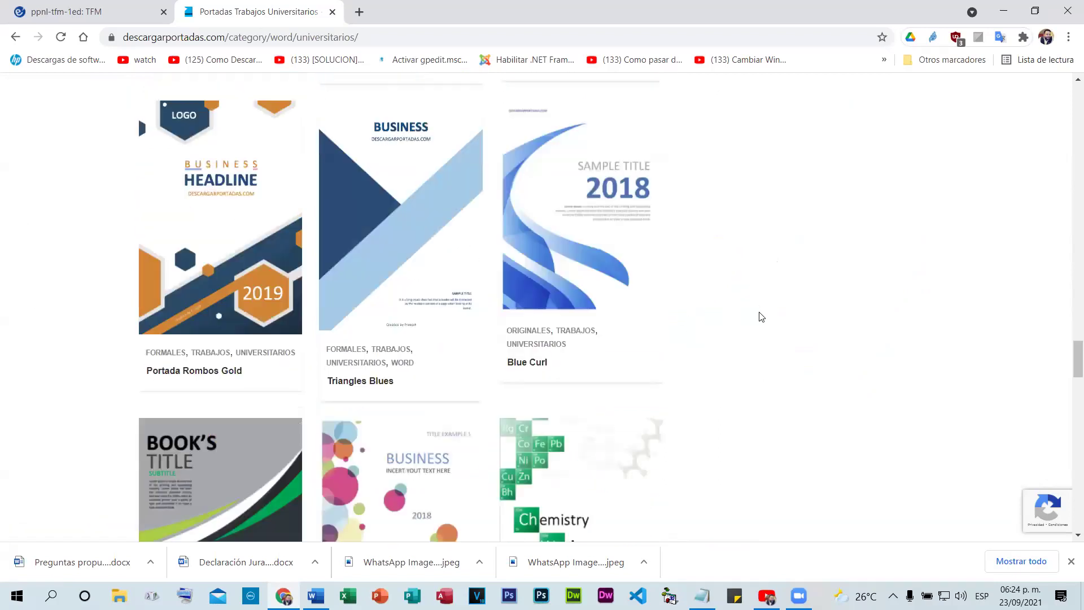
pyautogui.scroll(-2, 761, 317)
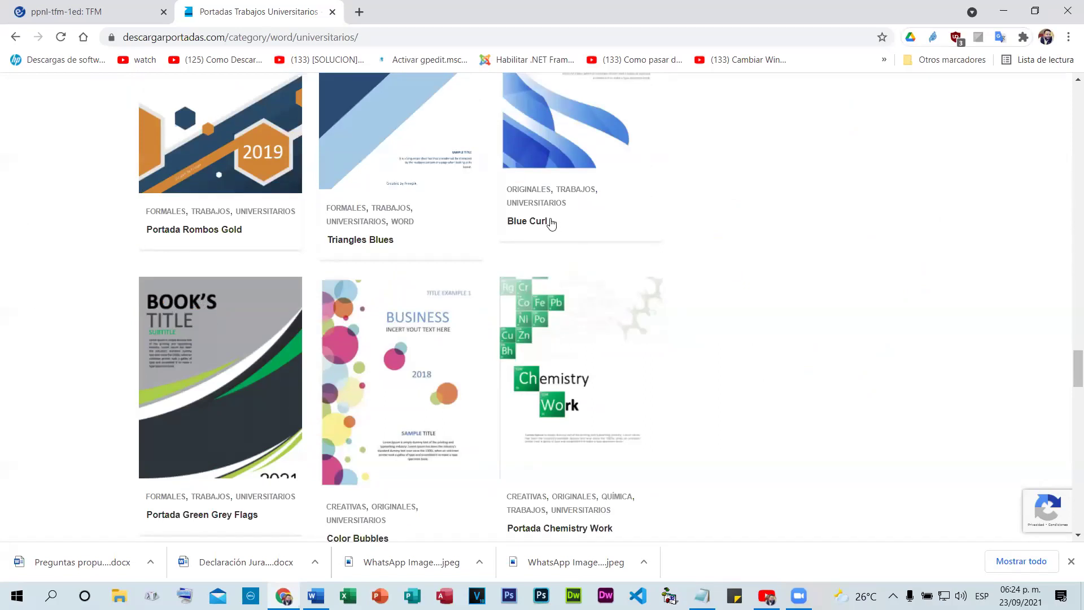
pyautogui.scroll(-2, 608, 209)
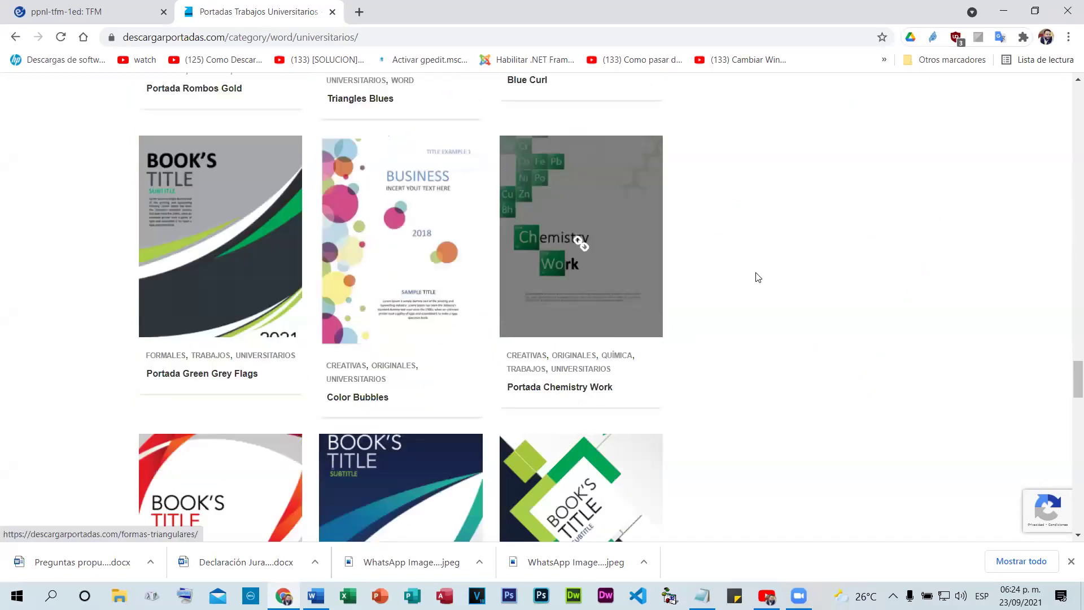
pyautogui.scroll(-2, 758, 277)
pyautogui.scroll(-3, 758, 277)
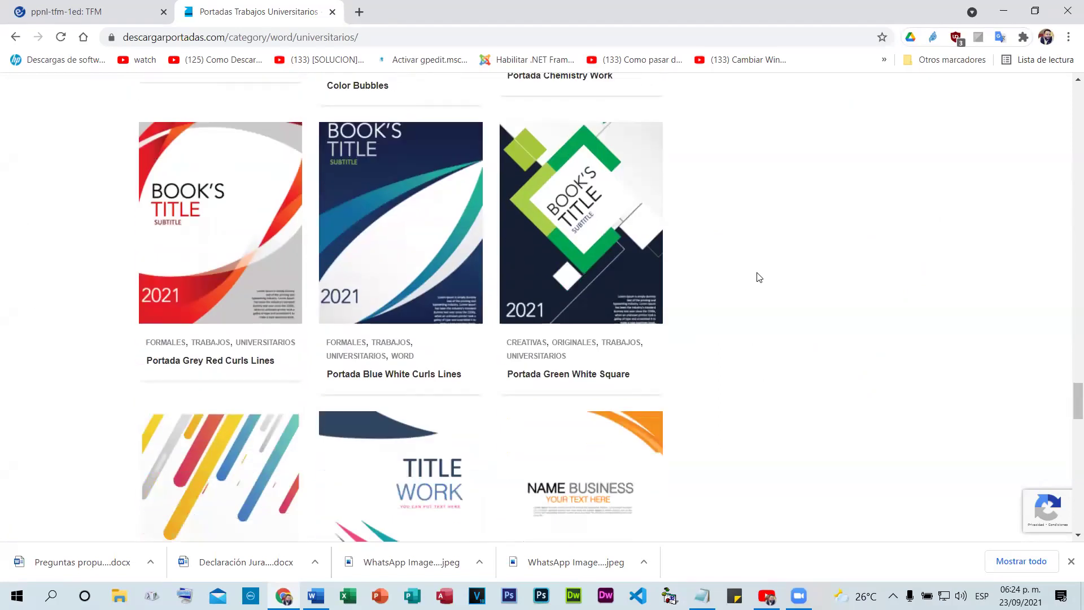
pyautogui.scroll(-3, 758, 277)
pyautogui.scroll(-4, 759, 276)
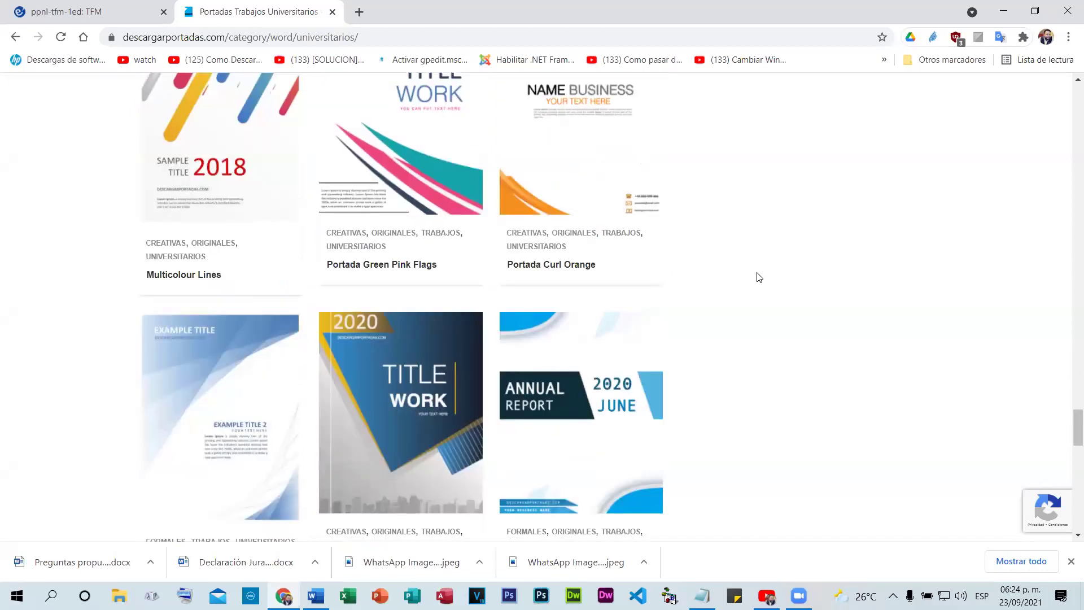
pyautogui.scroll(-1, 759, 276)
pyautogui.scroll(-2, 759, 277)
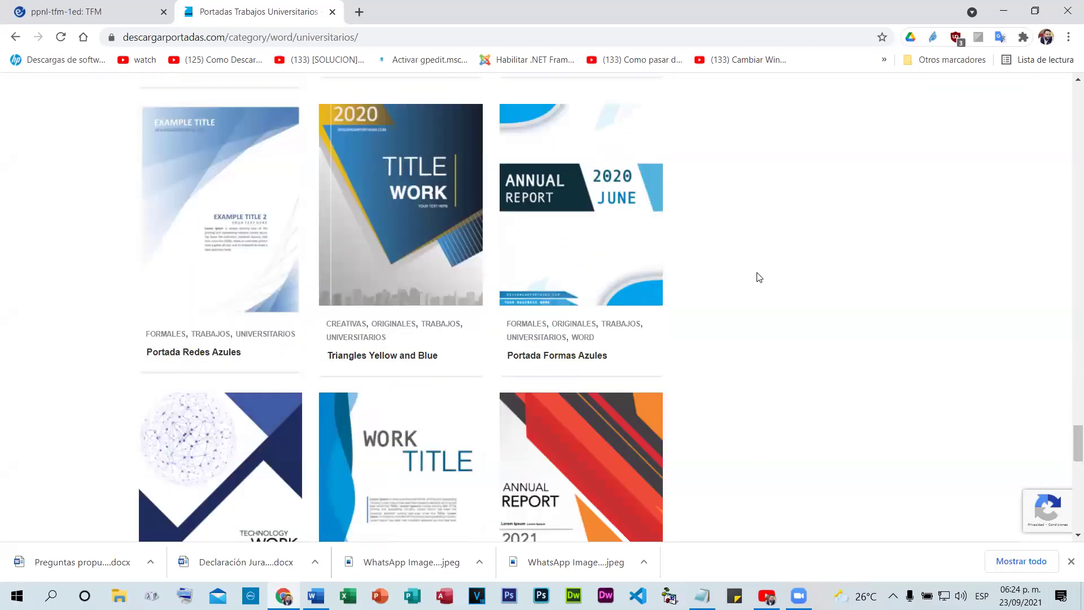
pyautogui.scroll(-3, 758, 277)
pyautogui.scroll(-7, 759, 277)
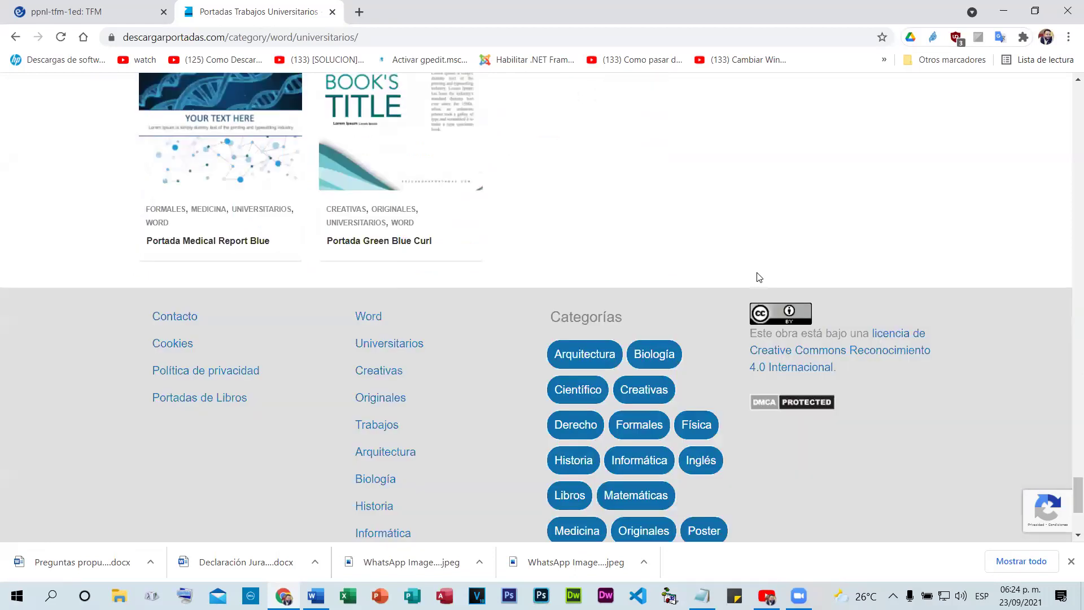
# Go back to the annual report covers in the Universitarios gallery and open the Portada Formas Azules page
pyautogui.scroll(9, 759, 277)
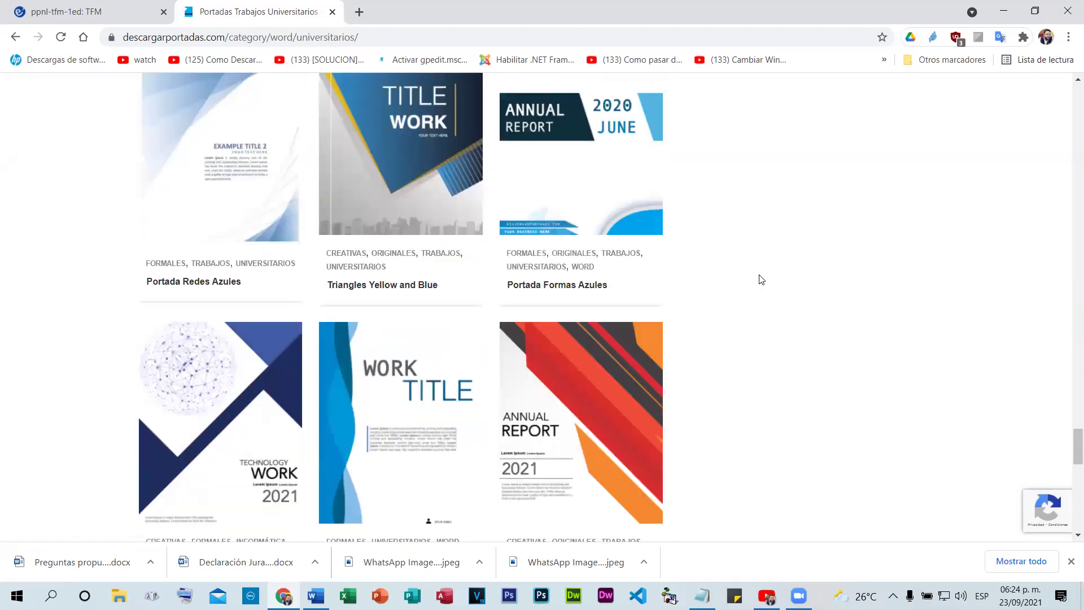
pyautogui.scroll(3, 813, 293)
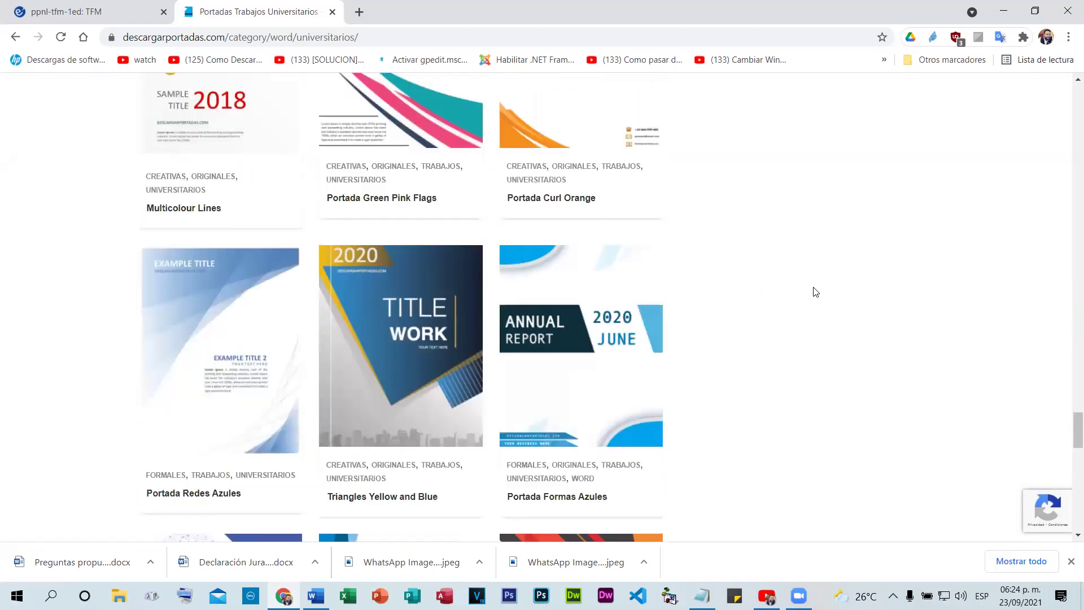
pyautogui.scroll(-2, 815, 292)
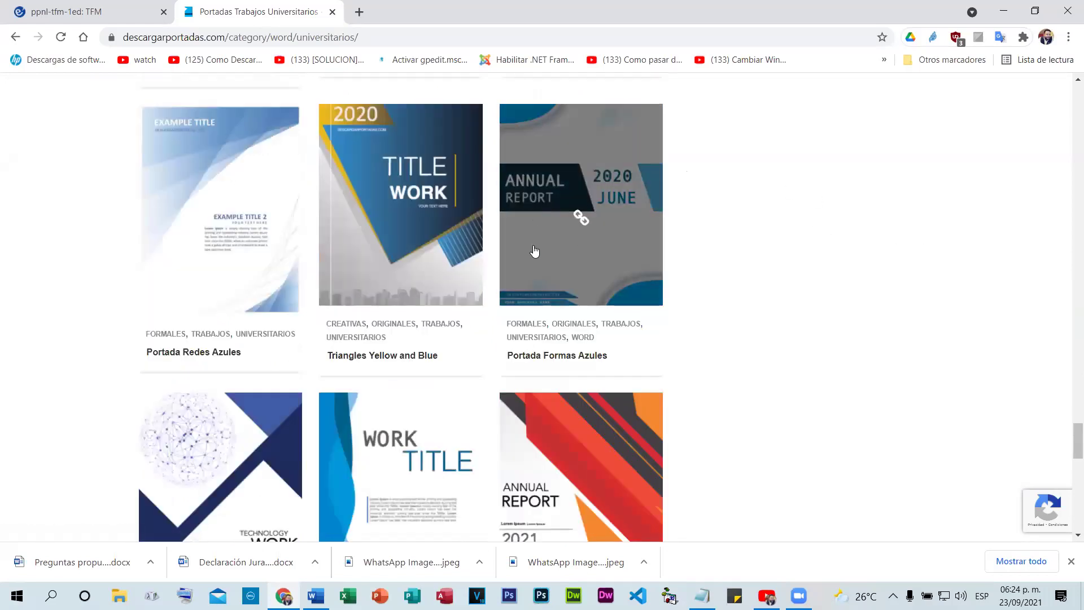
pyautogui.click(563, 209)
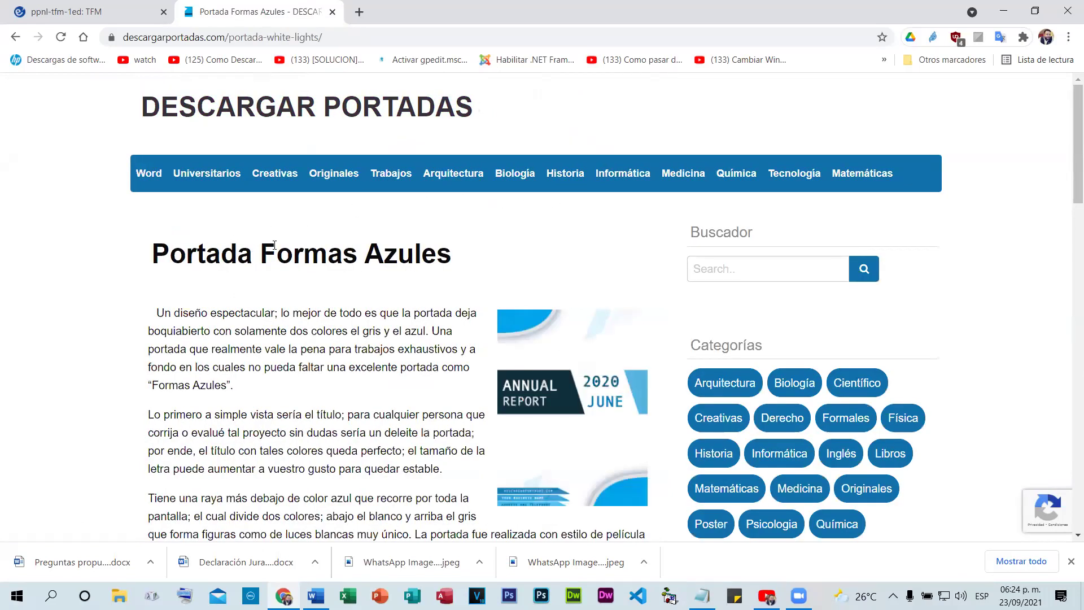
# Examine the Portada Formas Azules page: file formats, compatibility, dimensions, download row, installation notes and related covers
pyautogui.scroll(-7, 372, 239)
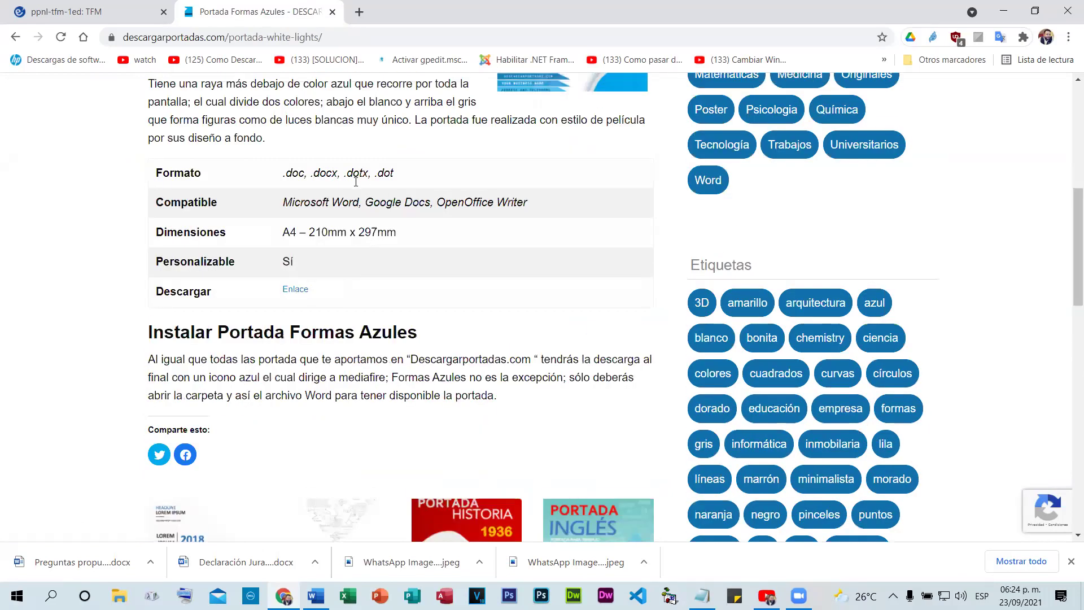
pyautogui.scroll(1, 356, 182)
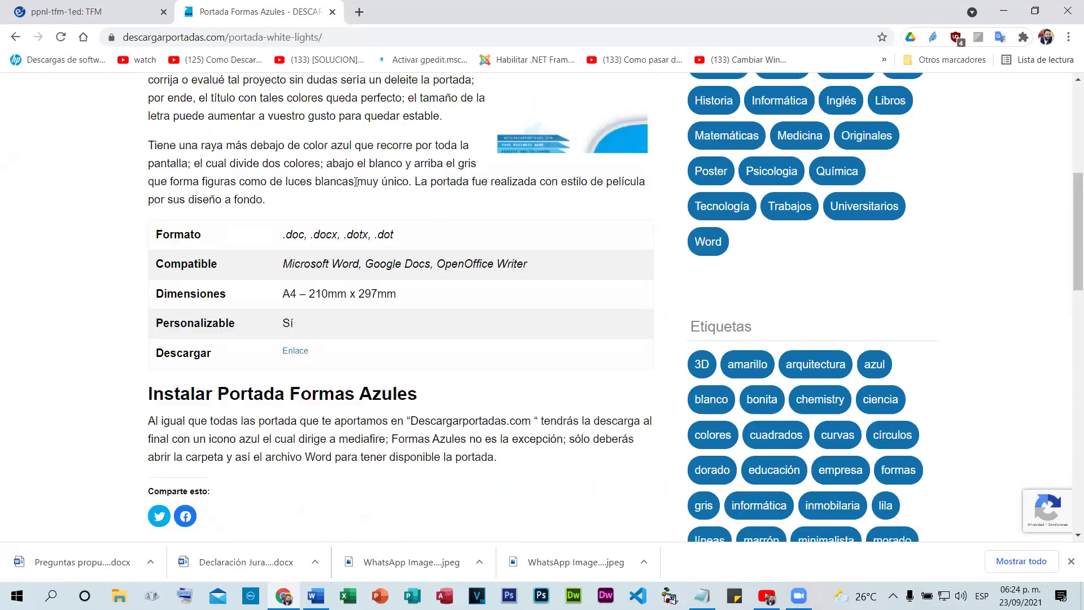
pyautogui.doubleClick(293, 295)
pyautogui.click(294, 293)
pyautogui.scroll(-5, 404, 266)
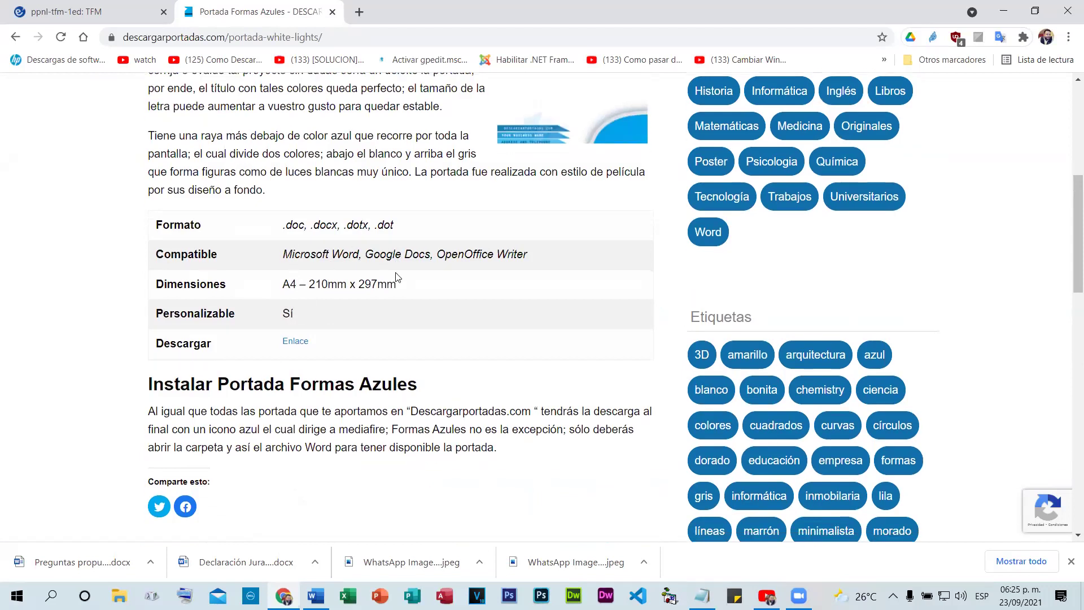
pyautogui.scroll(2, 408, 278)
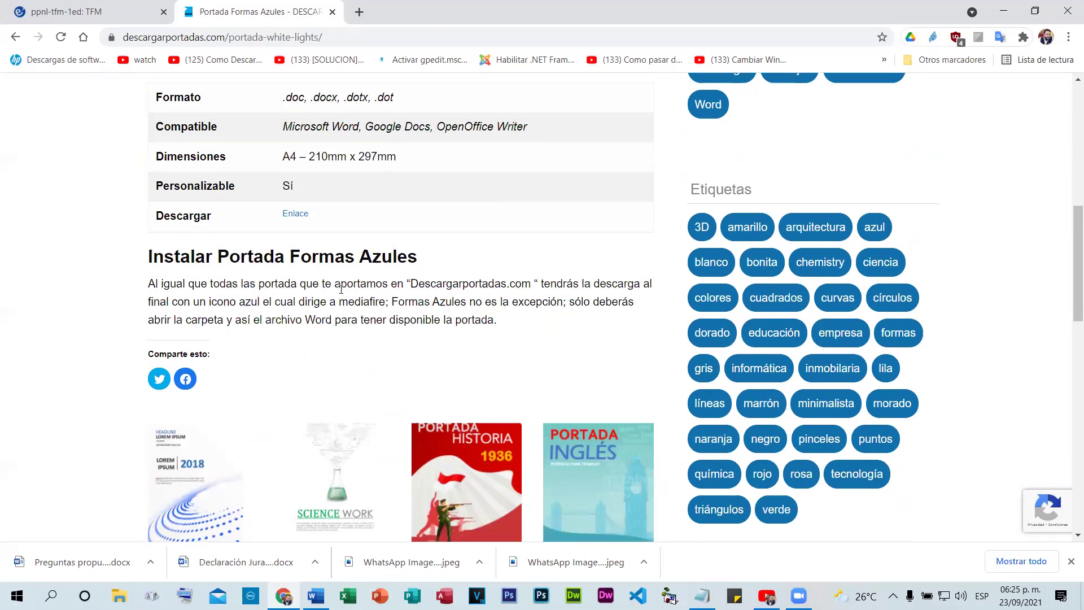
pyautogui.scroll(2, 350, 289)
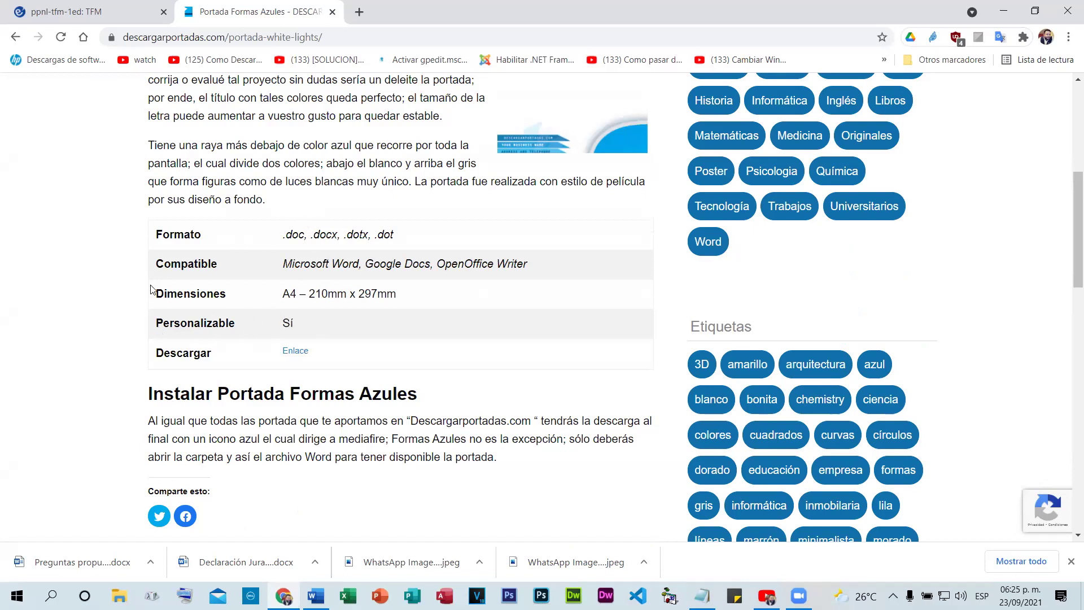
pyautogui.scroll(-5, 196, 361)
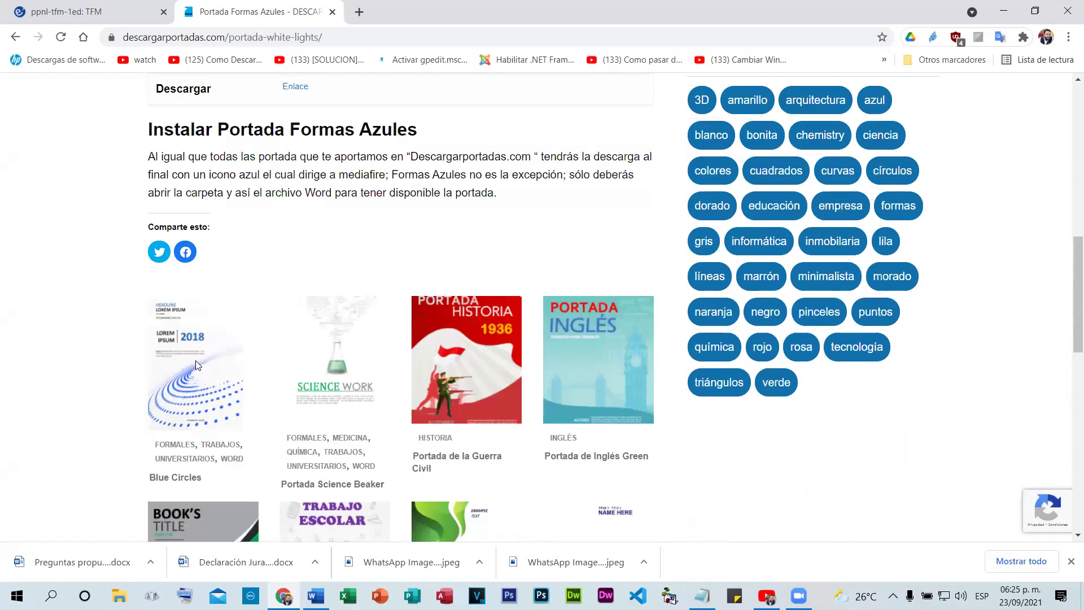
# Follow the cover's download link to MediaFire and save Portada-Formas-Azules.zip to the desktop
pyautogui.scroll(2, 299, 215)
pyautogui.click(300, 214)
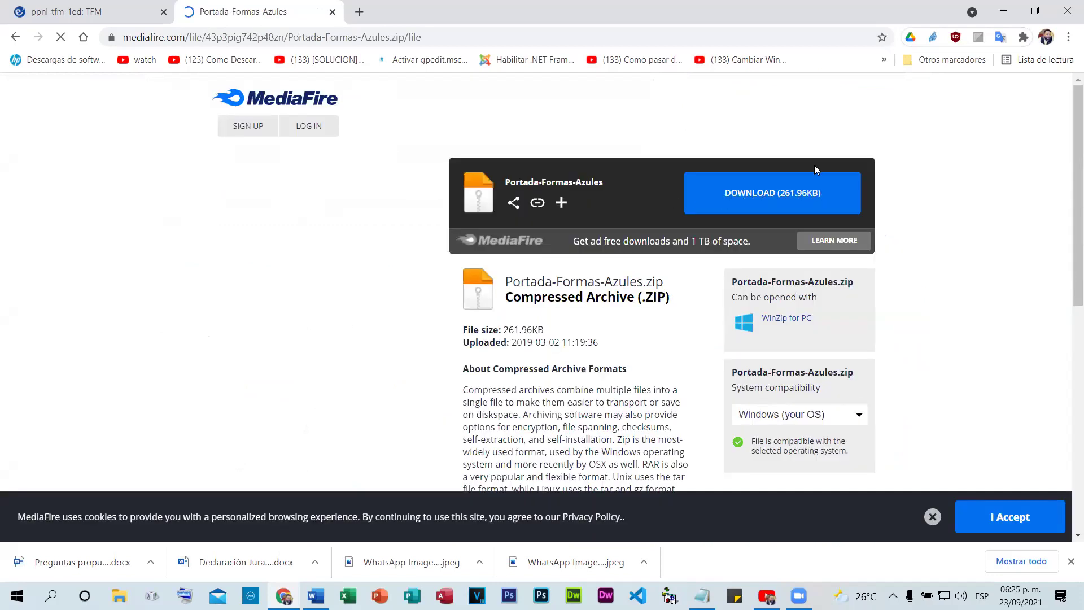
pyautogui.click(767, 199)
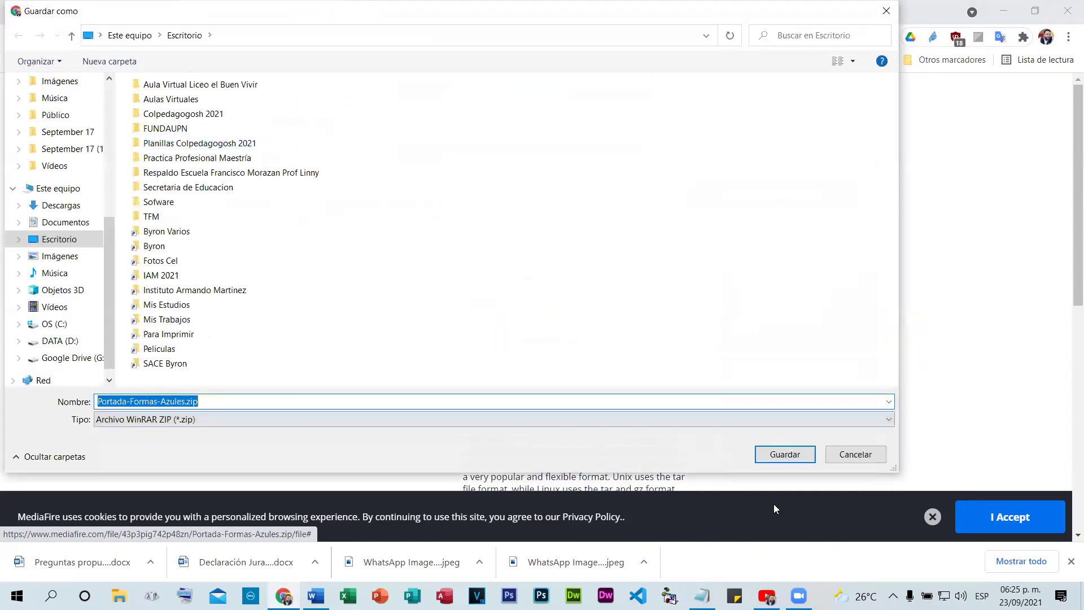
pyautogui.press('Return')
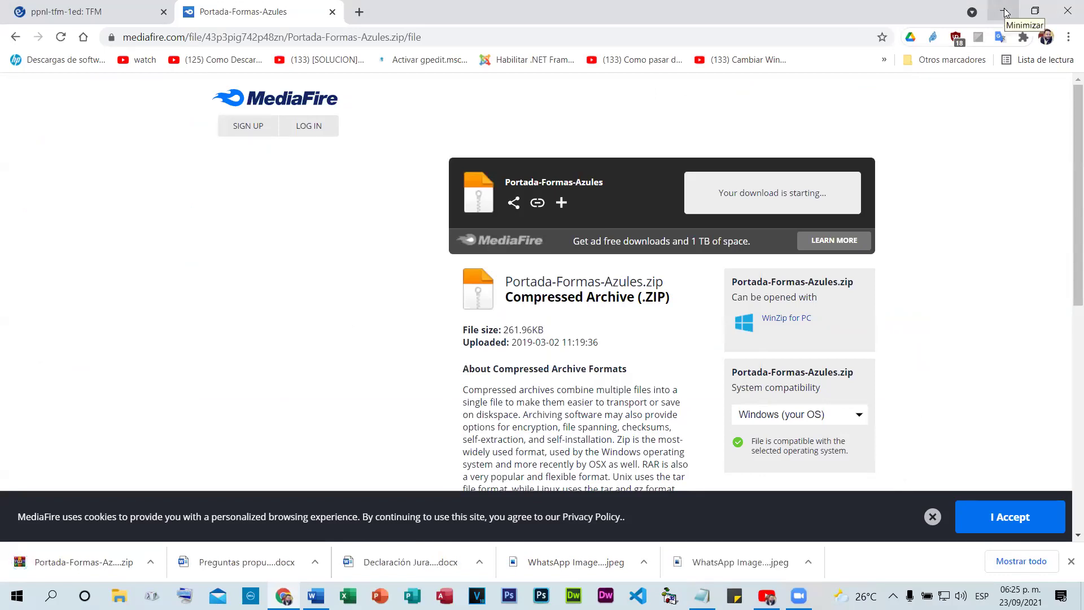
# Minimize the browser, extract the Portada-Formas-Azules archive directly onto the desktop and open the extracted folder
pyautogui.click(1004, 12)
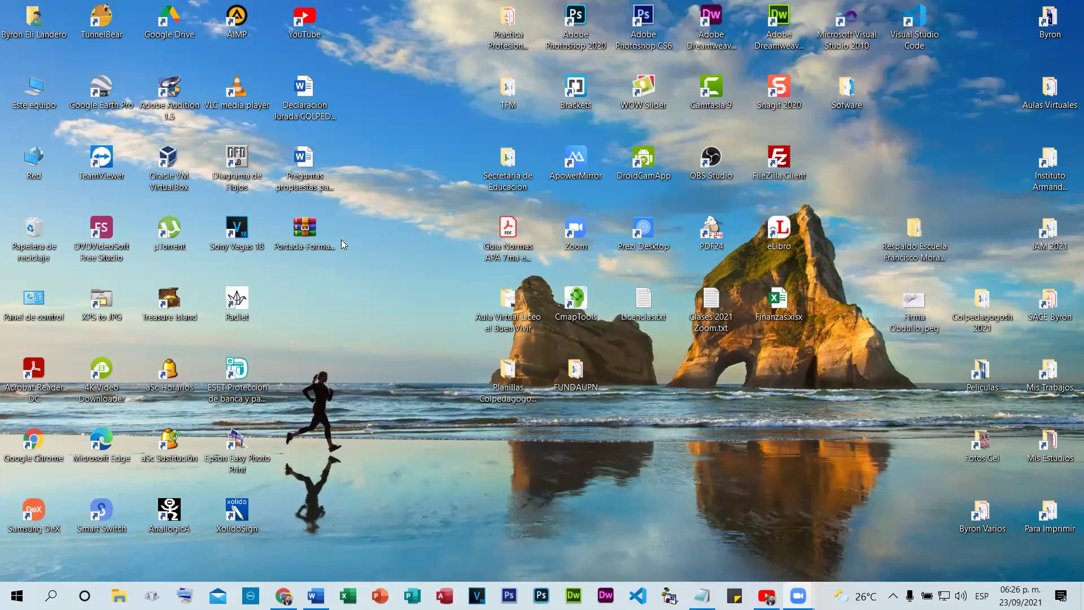
pyautogui.rightClick(308, 236)
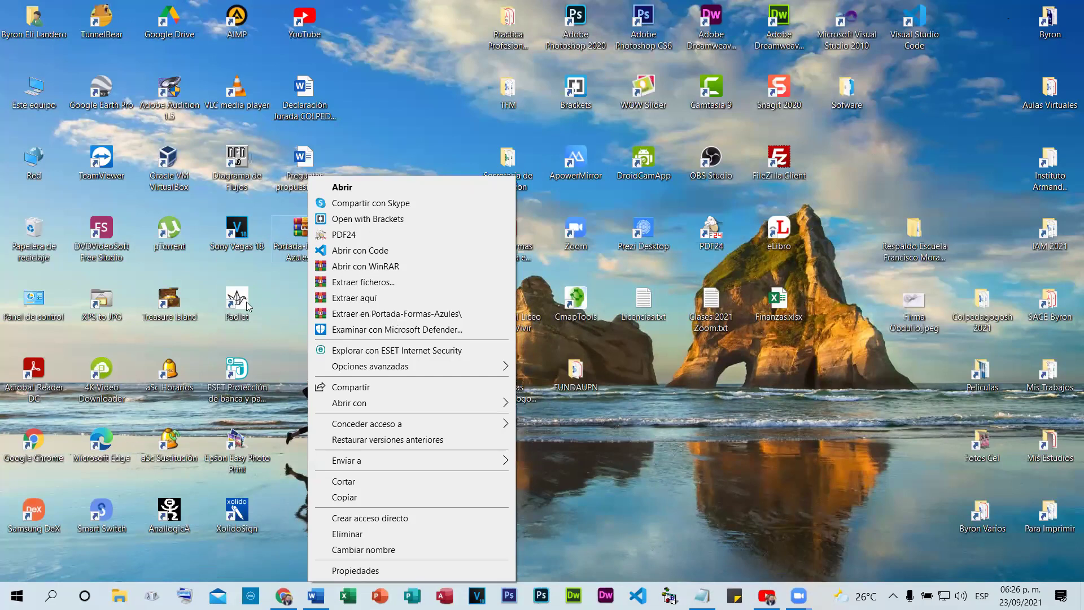
pyautogui.click(314, 299)
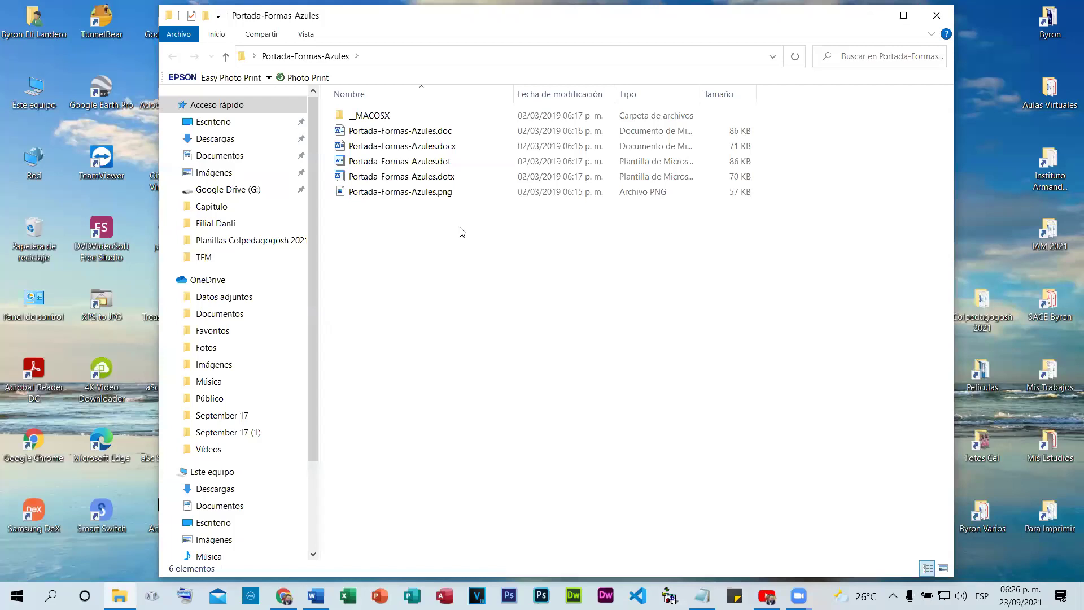
# Display the Portada-Formas-Azules folder's files as a list, and open its __MACOSX subfolder
pyautogui.rightClick(410, 223)
pyautogui.moveTo(441, 235)
pyautogui.click(673, 296)
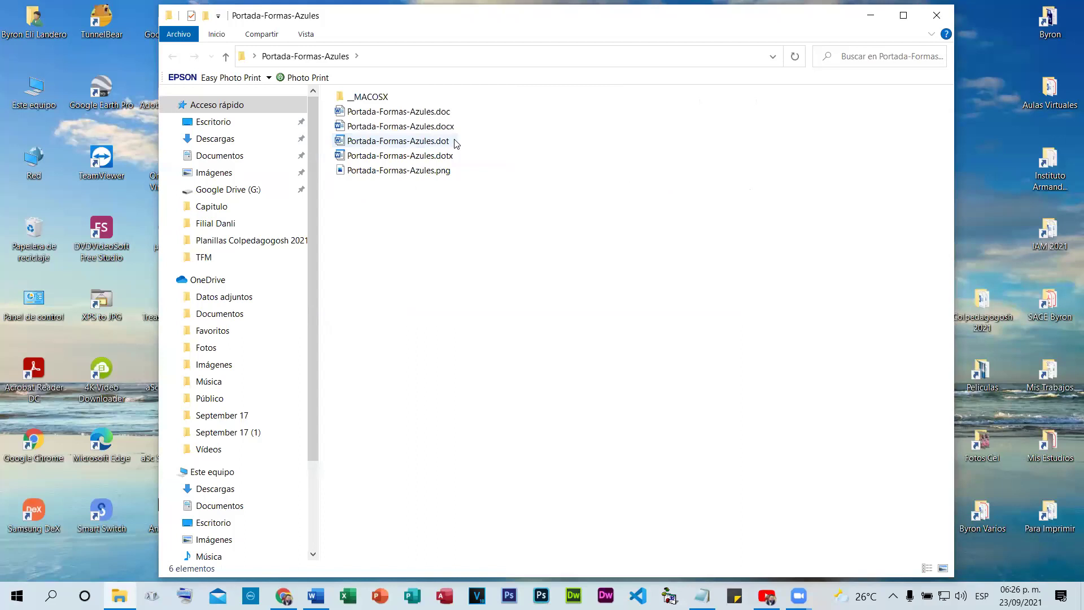
pyautogui.doubleClick(366, 99)
pyautogui.rightClick(513, 238)
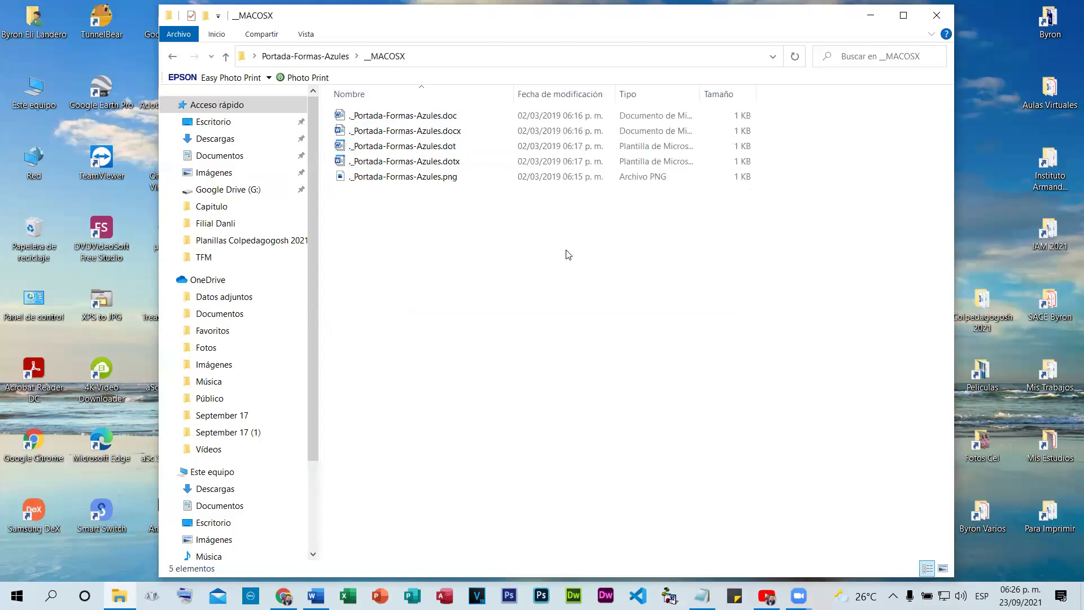
# Display the __MACOSX files as a list and return to the parent Portada-Formas-Azules folder
pyautogui.moveTo(593, 249)
pyautogui.click(744, 313)
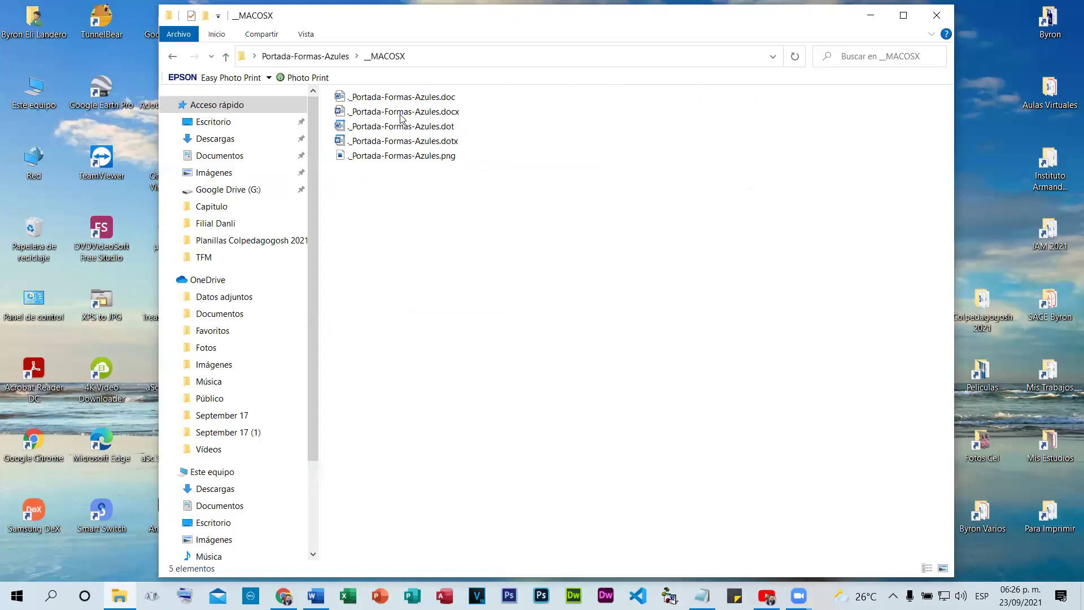
pyautogui.click(173, 56)
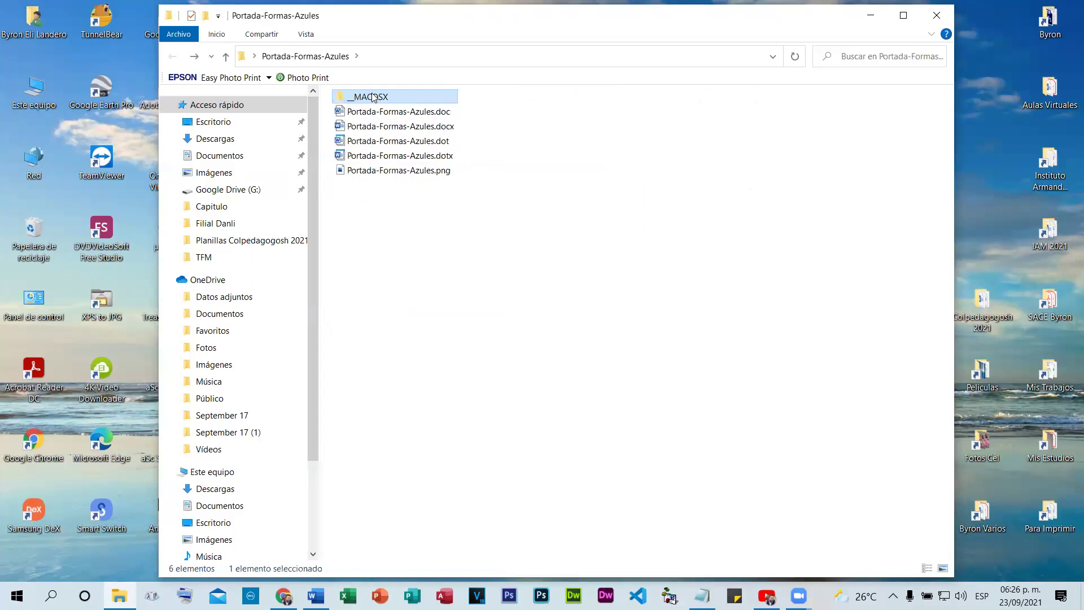
pyautogui.click(387, 131)
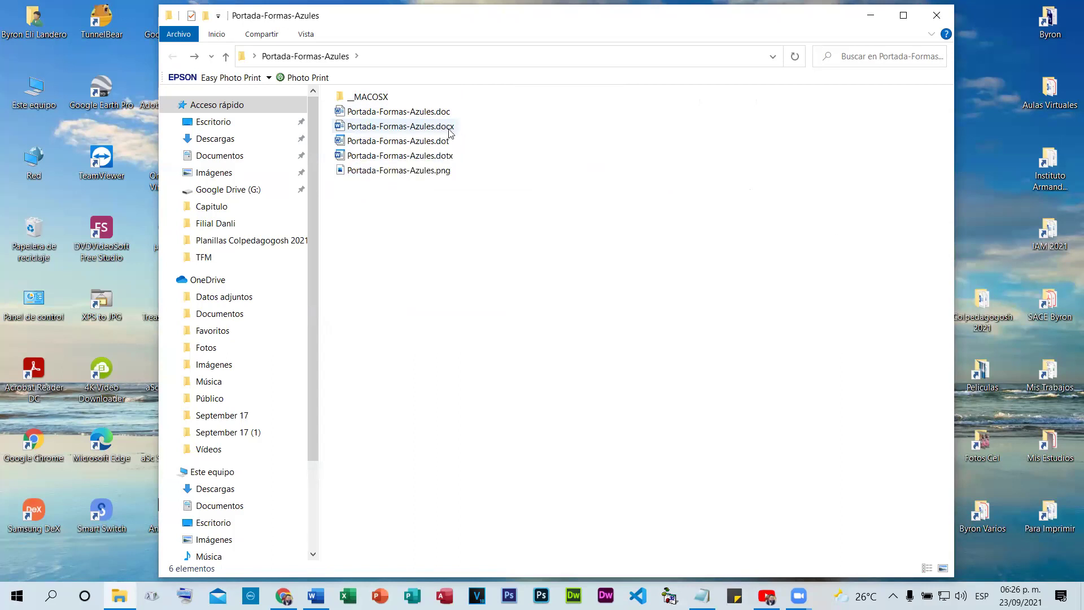
# View the Portada-Formas-Azules.png preview image and close the photo viewer
pyautogui.moveTo(455, 133)
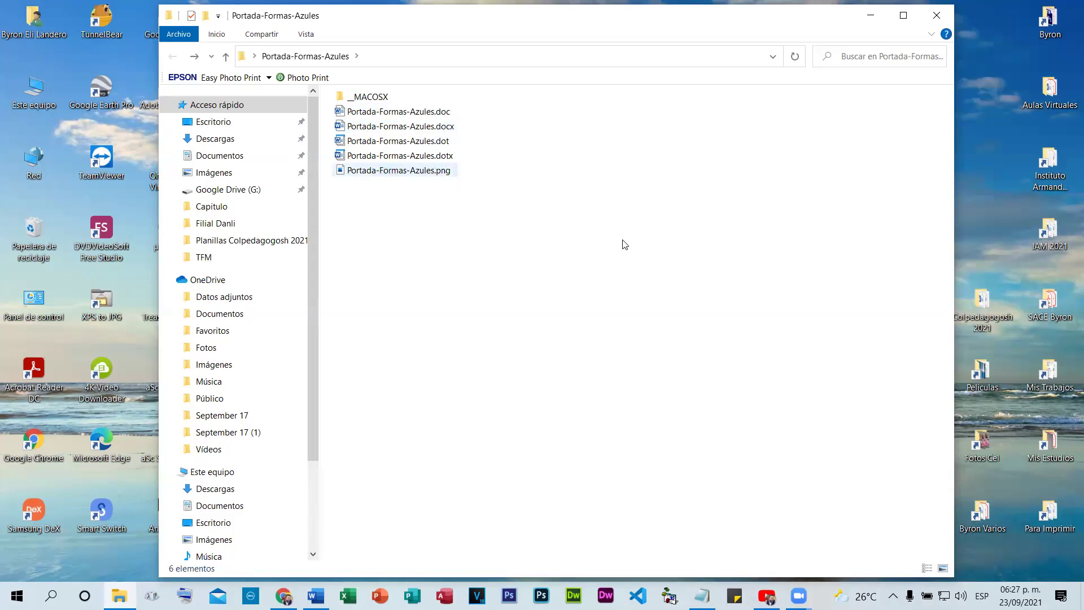
pyautogui.press('Return')
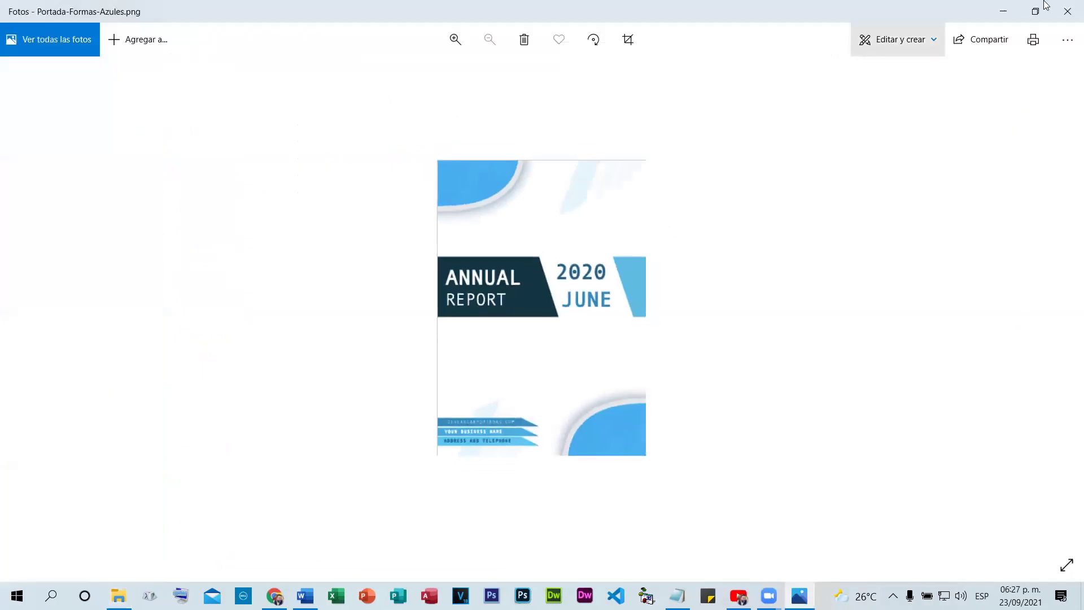
pyautogui.click(1069, 7)
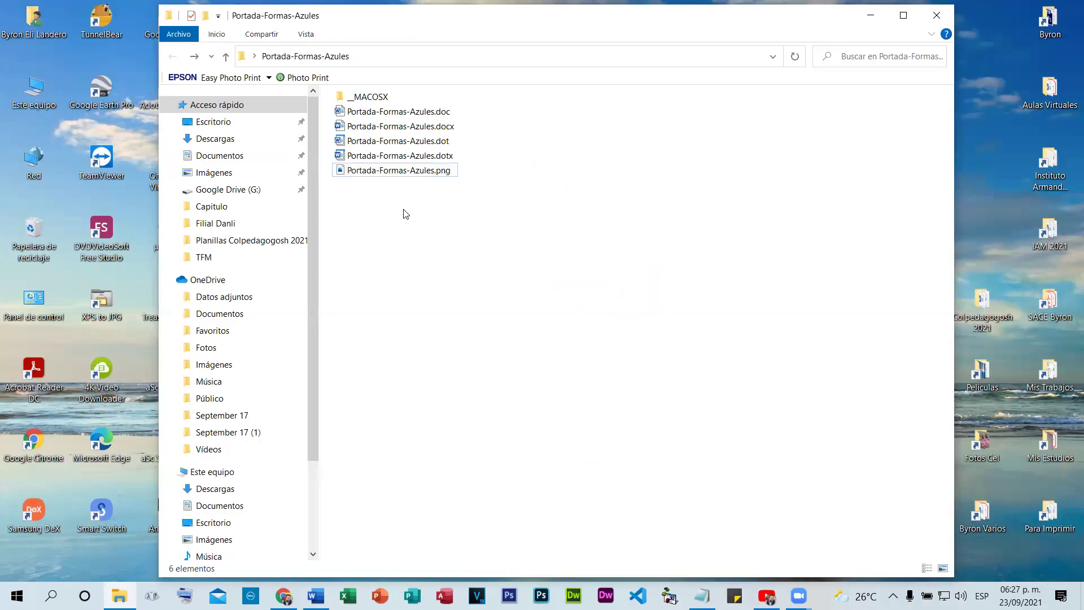
# Open Portada-Formas-Azules.docx in Word, look over the whole cover and place the cursor in the 2020 text box
pyautogui.doubleClick(379, 129)
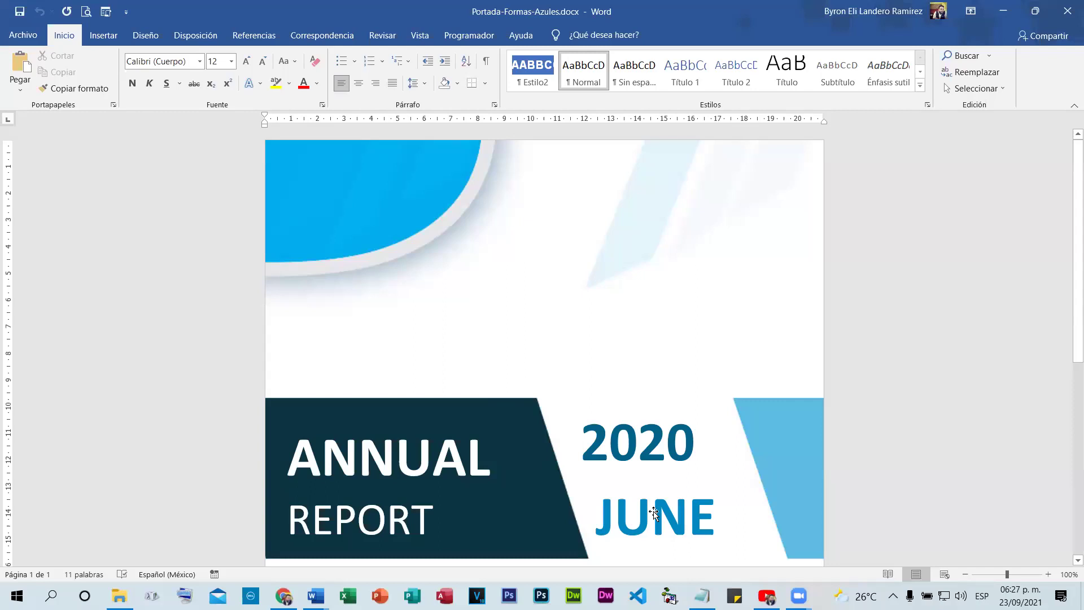
pyautogui.scroll(-9, 653, 513)
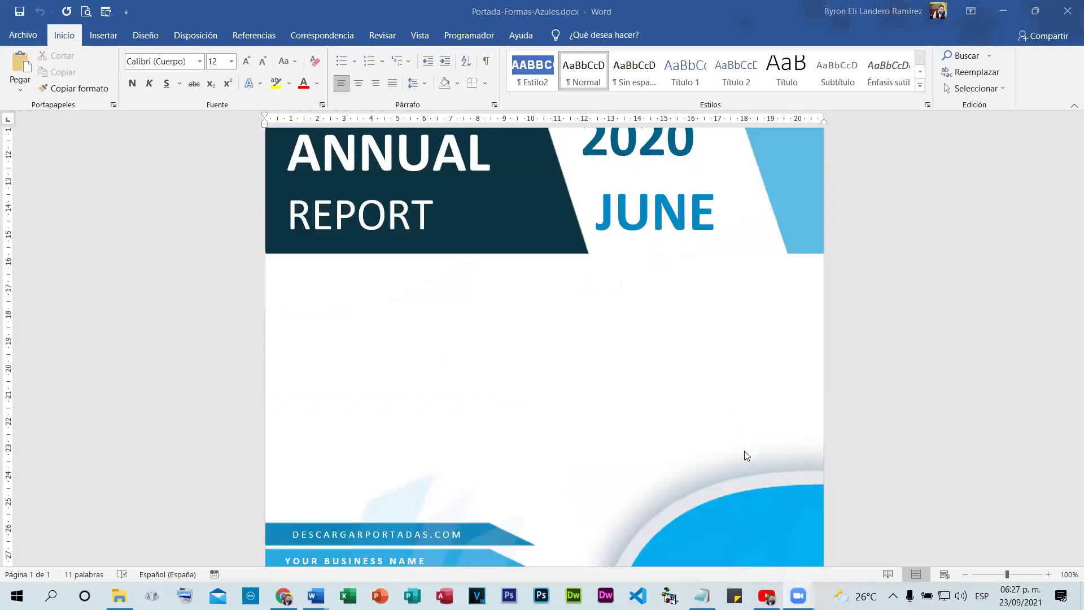
pyautogui.scroll(7, 744, 455)
pyautogui.scroll(4, 745, 460)
pyautogui.scroll(-4, 743, 455)
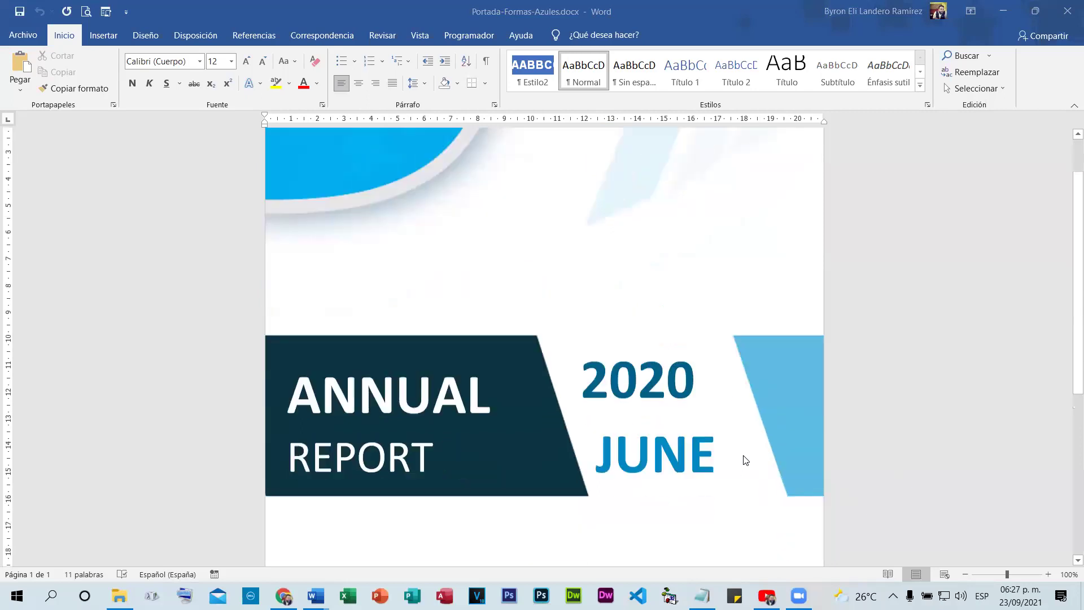
pyautogui.scroll(4, 754, 384)
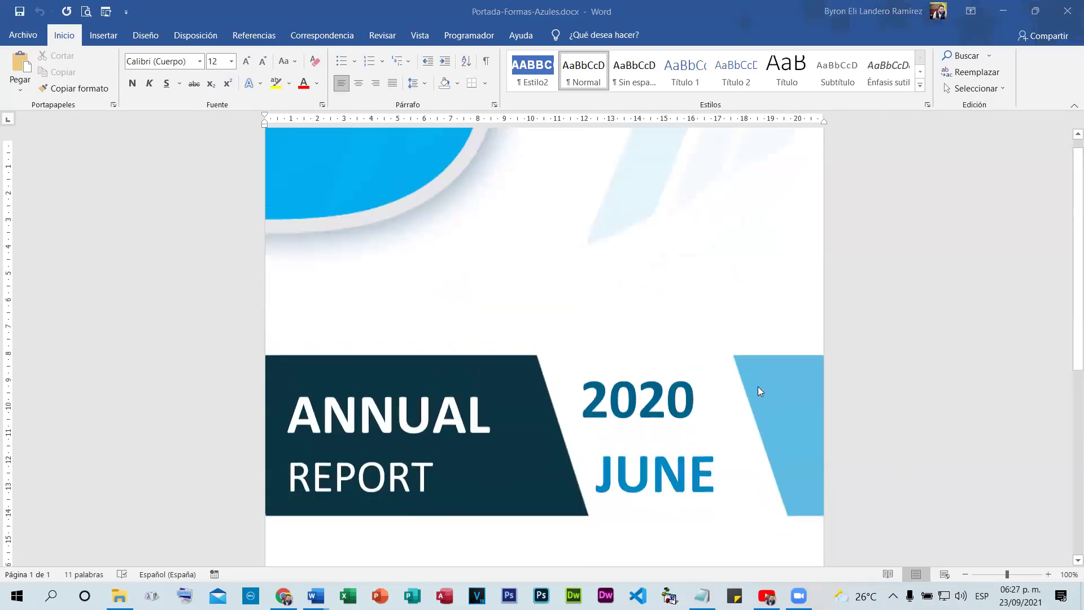
pyautogui.scroll(-8, 648, 364)
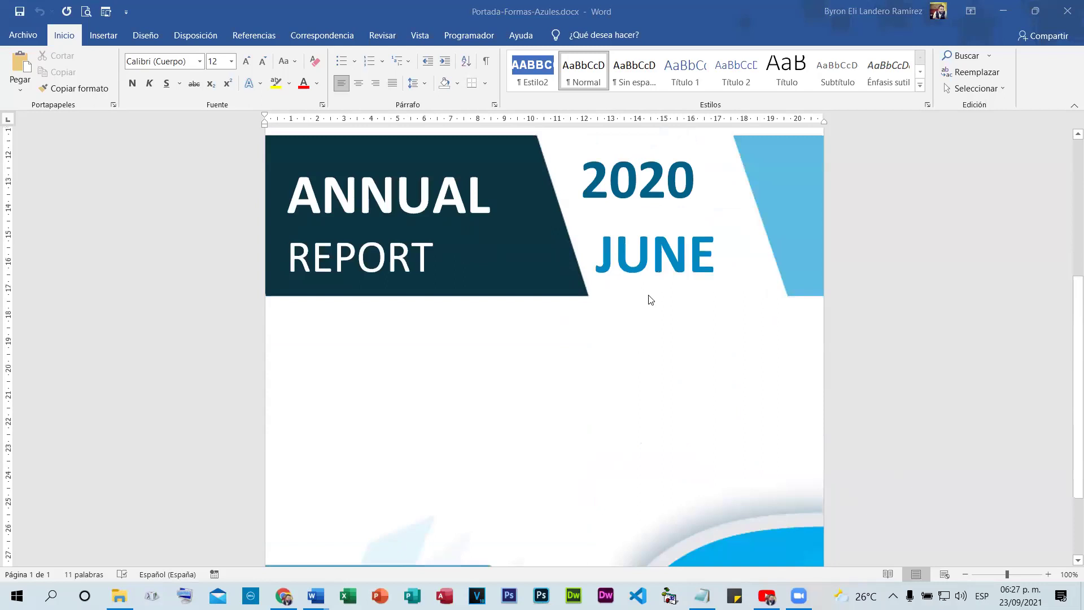
pyautogui.scroll(3, 649, 300)
pyautogui.click(613, 275)
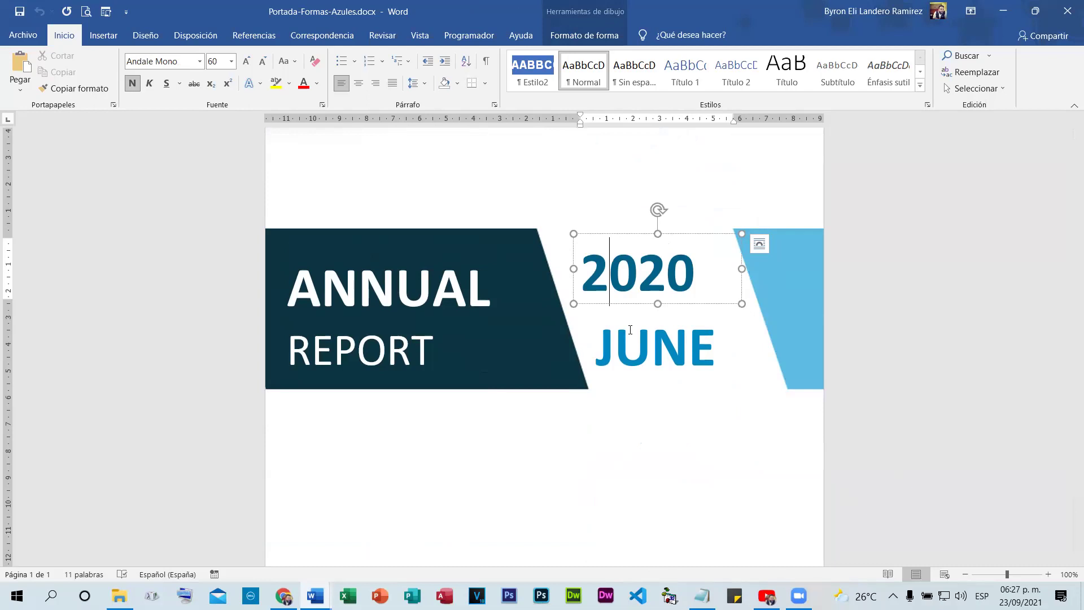
# Switch to Documento1 and enter three lines of random filler text on the blank page after the cover
pyautogui.click(315, 596)
pyautogui.click(240, 536)
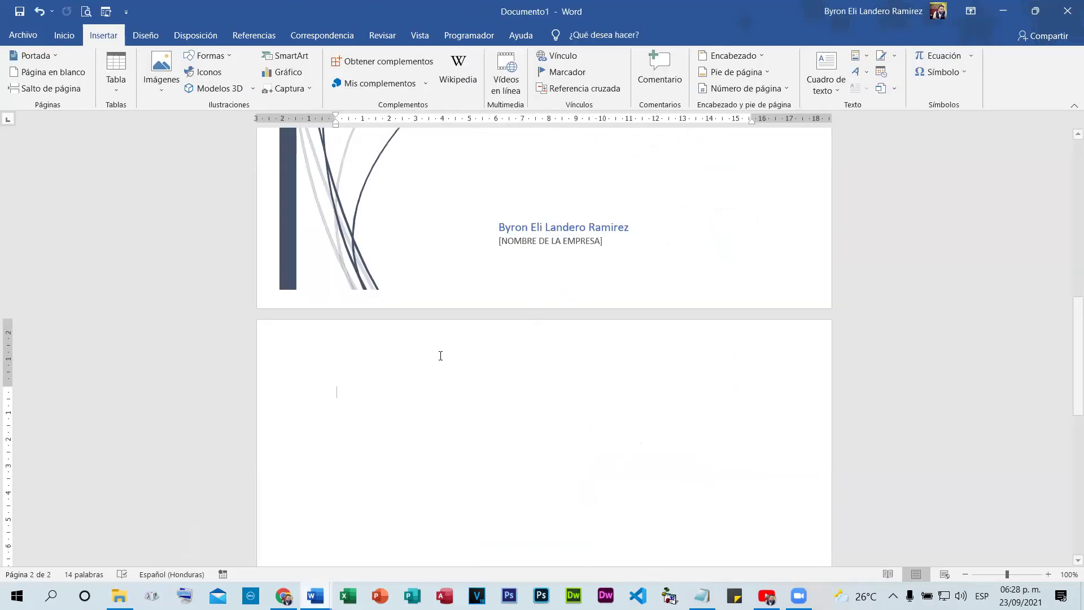
pyautogui.write('-zlmxcnz.x cvZ::xVC')
pyautogui.press('Return')
pyautogui.write('Zlxcvn{zlxmcvlzXcv')
pyautogui.press('Return')
pyautogui.write('Zlxmcvn zlmxc vlzxcv')
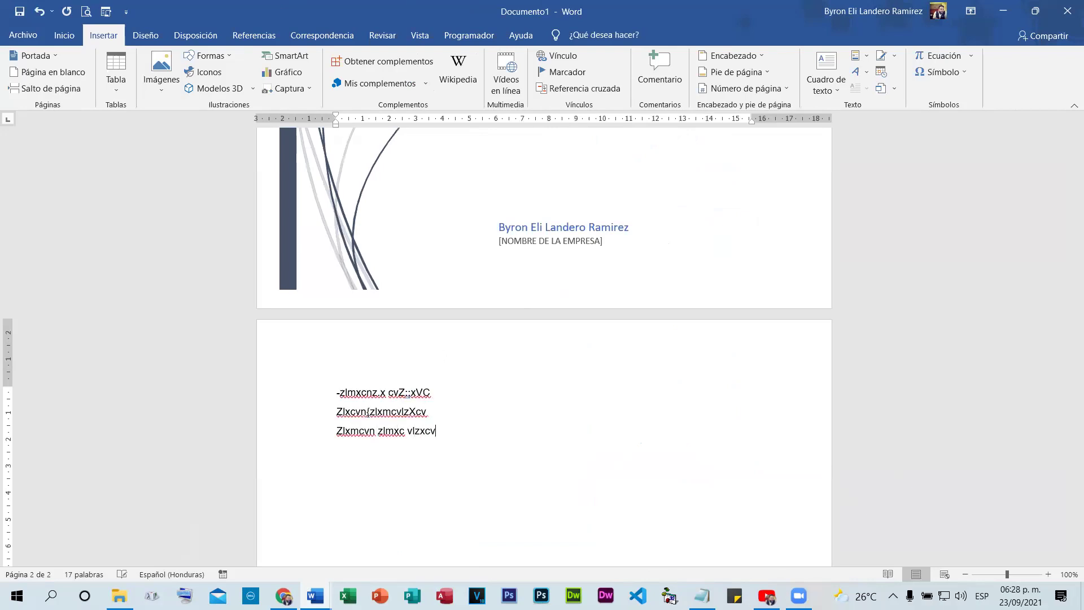
# Examine how the Normas APA cover in Documento1 sits ahead of the page of filler text
pyautogui.scroll(2, 523, 212)
pyautogui.scroll(2, 501, 296)
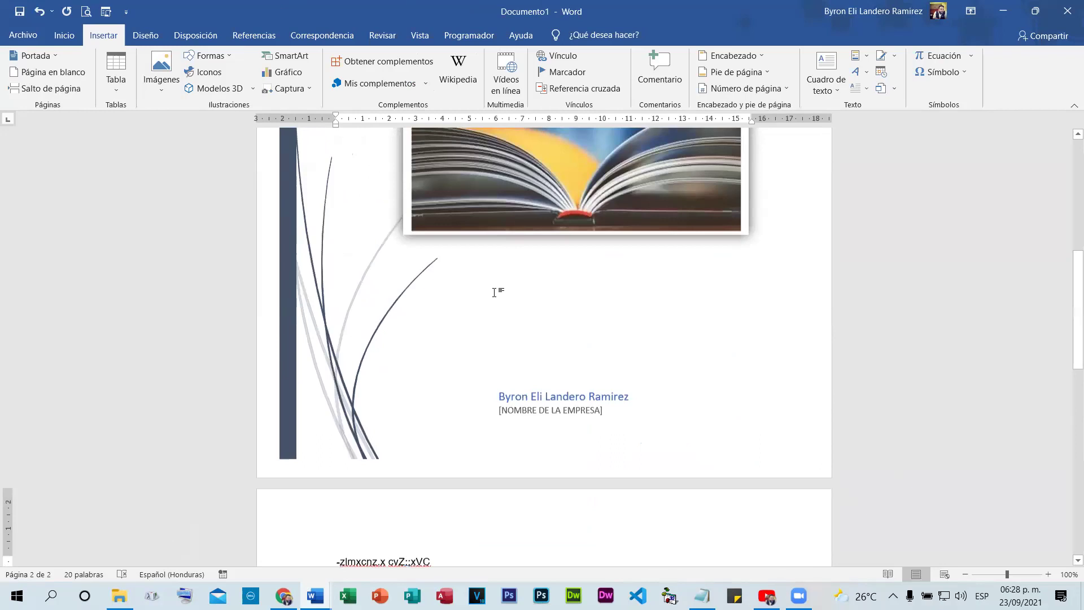
pyautogui.scroll(7, 491, 294)
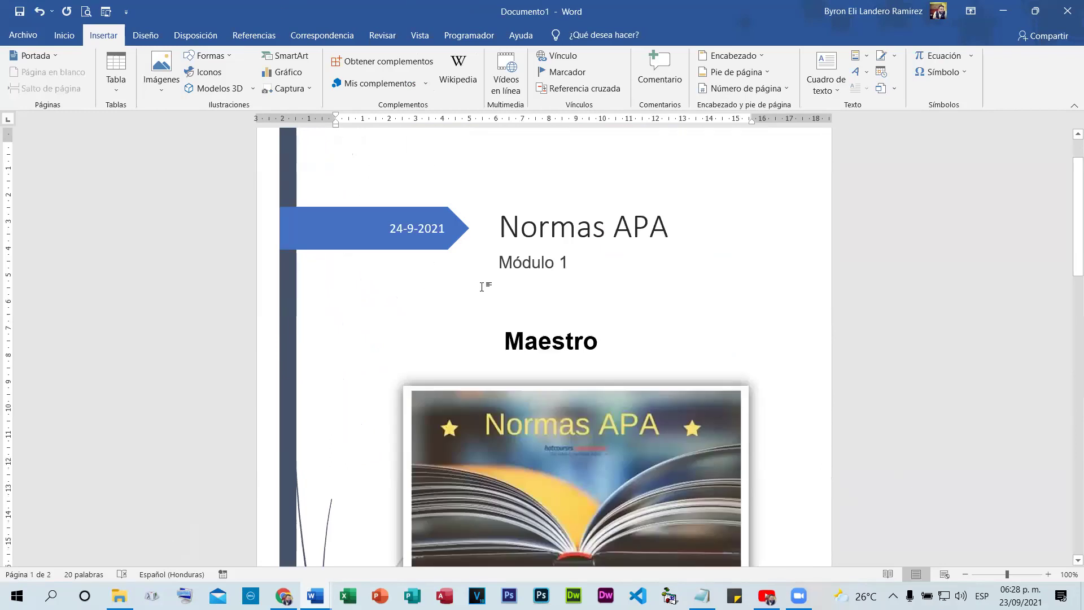
pyautogui.click(408, 282)
pyautogui.scroll(-3, 341, 263)
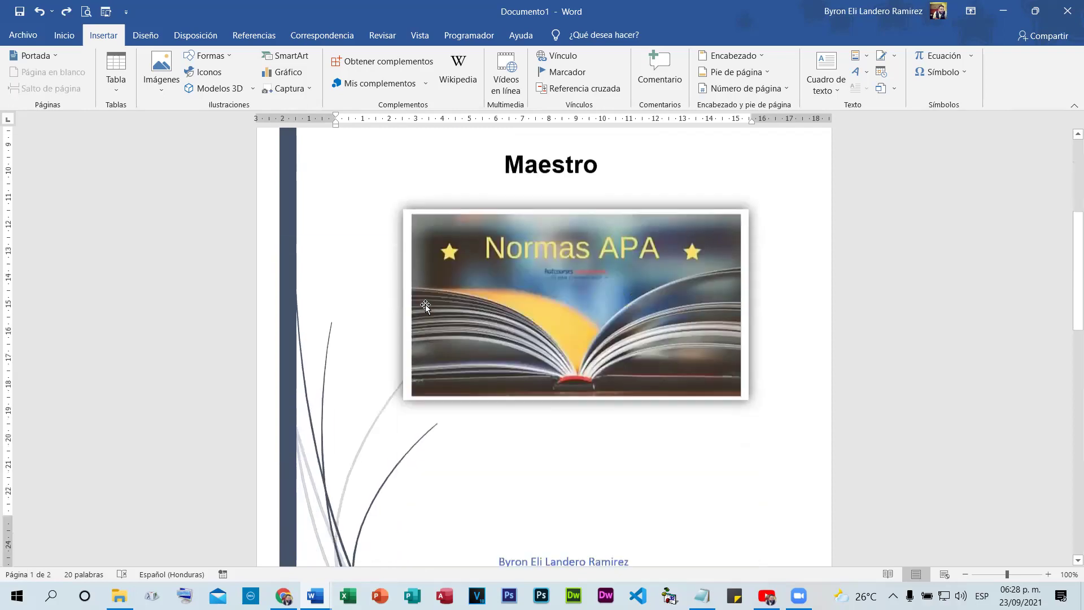
pyautogui.scroll(-6, 418, 402)
pyautogui.scroll(7, 548, 412)
pyautogui.scroll(-2, 549, 412)
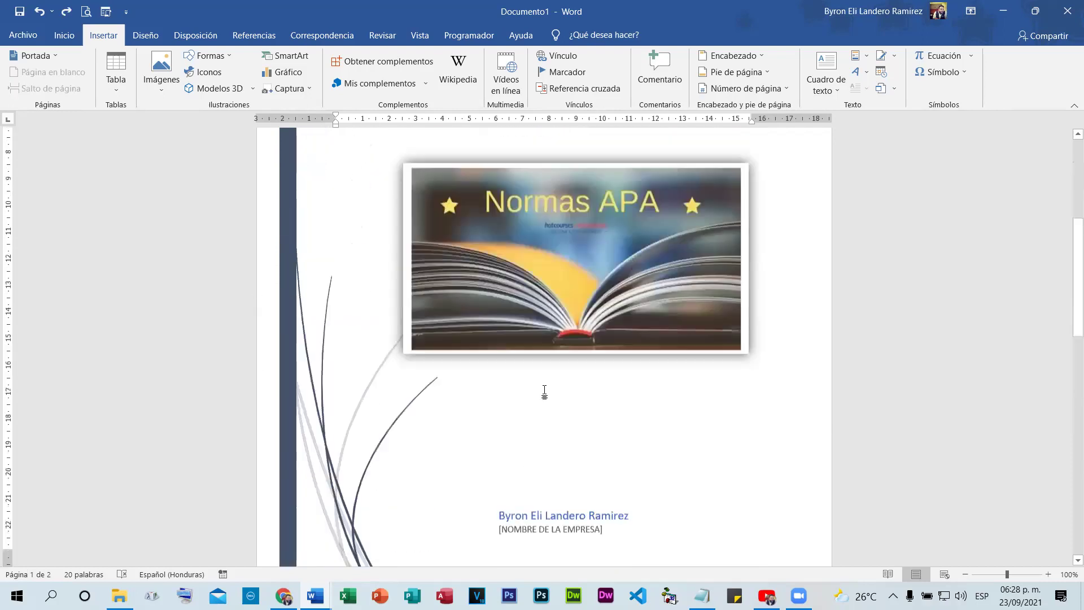
pyautogui.scroll(-4, 503, 457)
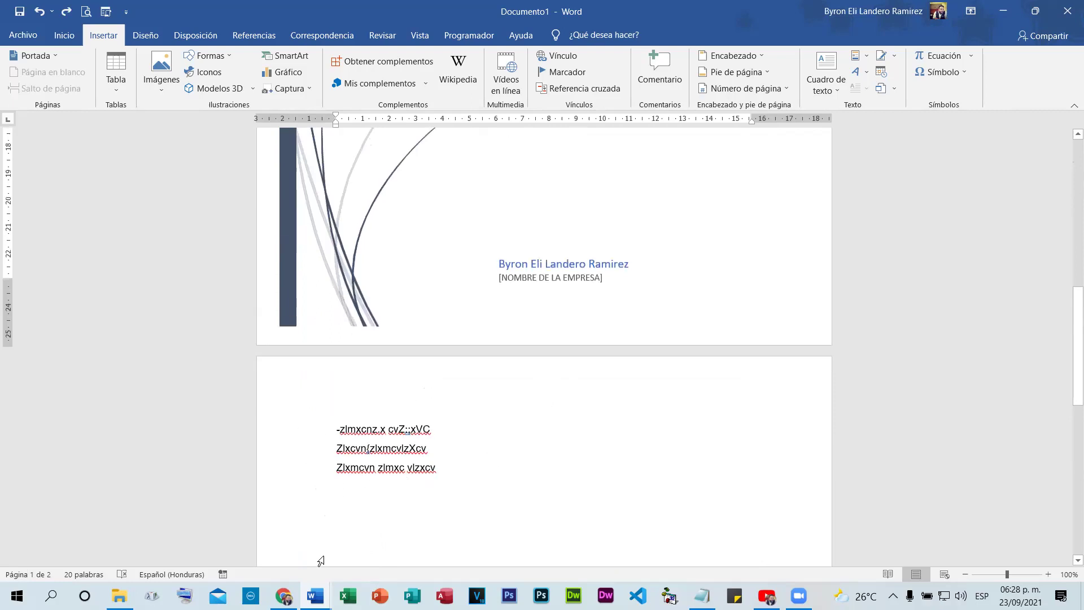
# Return to Portada-Formas-Azules.docx, select the cover's background image and look over the page down to its foot
pyautogui.moveTo(315, 596)
pyautogui.click(405, 553)
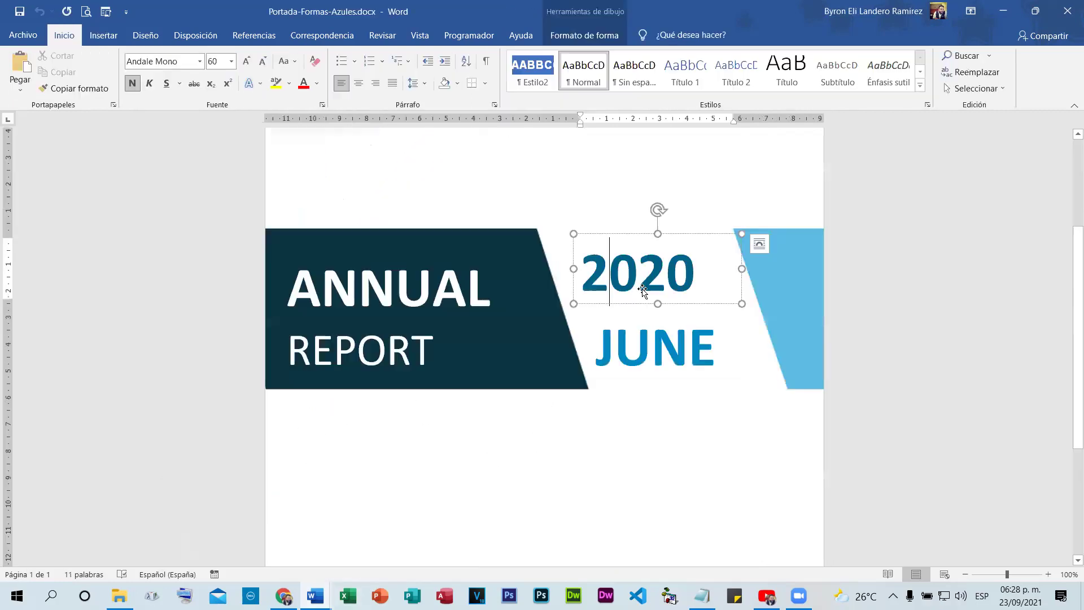
pyautogui.click(634, 305)
pyautogui.scroll(3, 634, 306)
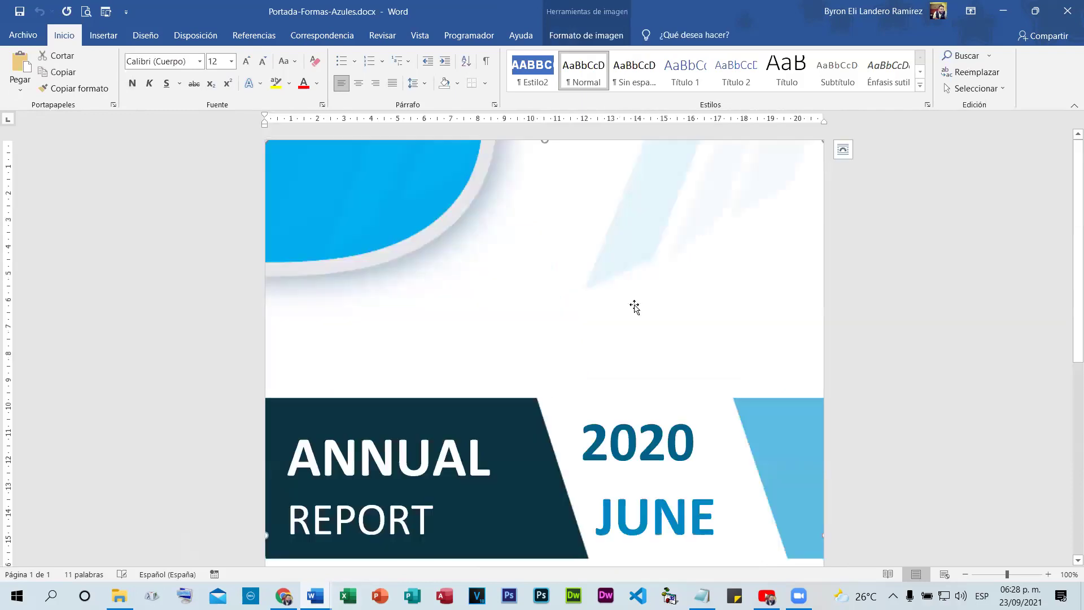
pyautogui.scroll(-6, 639, 320)
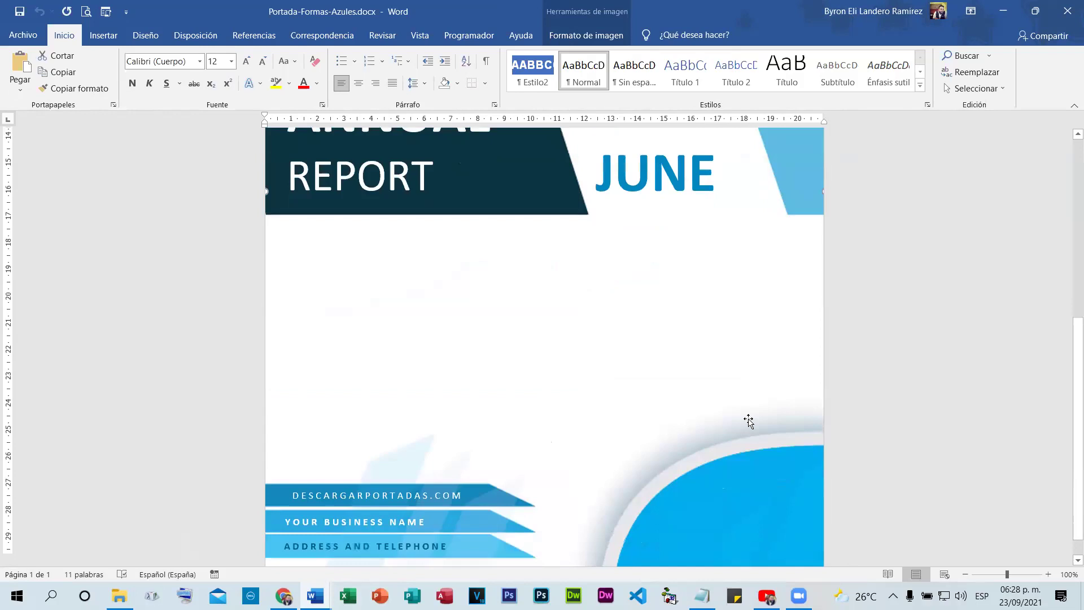
# Try to push the background image onto a second page and add blank lines at the document's start, and undo these changes
pyautogui.press('Delete')
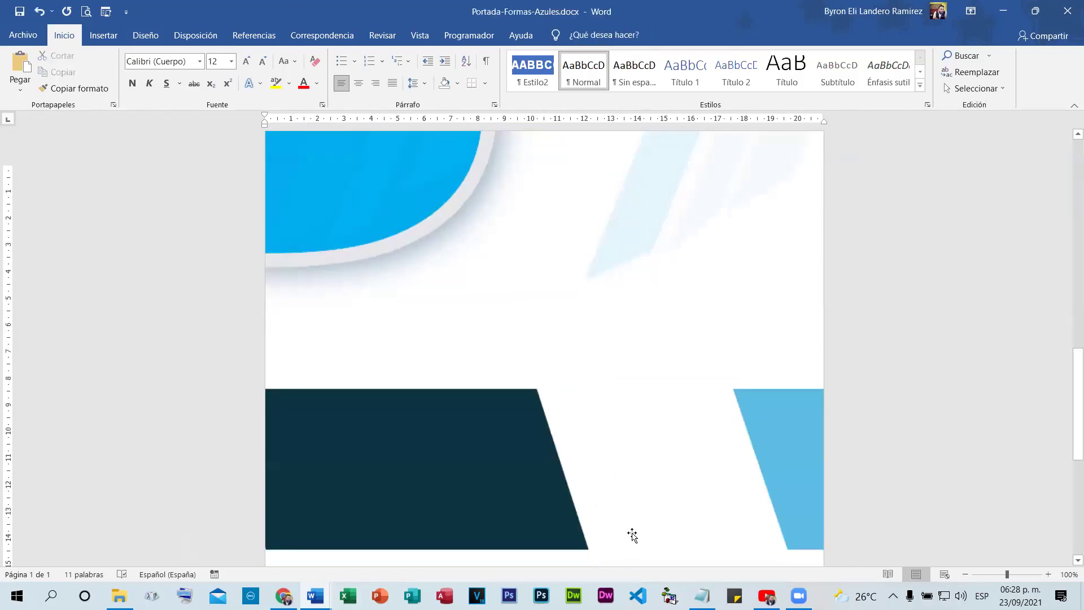
pyautogui.scroll(15, 628, 535)
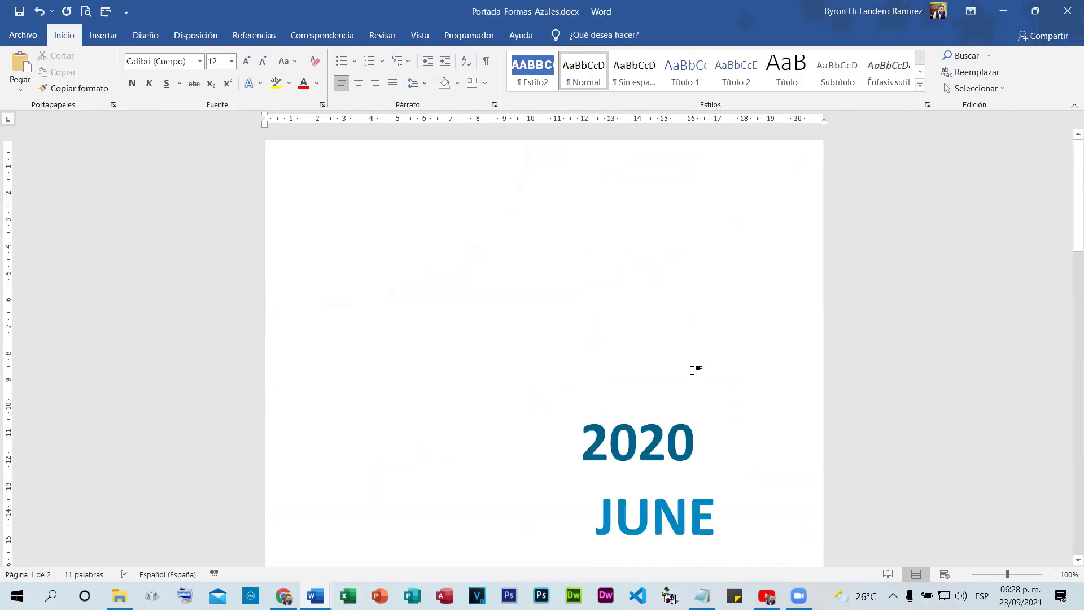
pyautogui.press('Return')
pyautogui.press('Return')
pyautogui.press('Return')
pyautogui.press('Return')
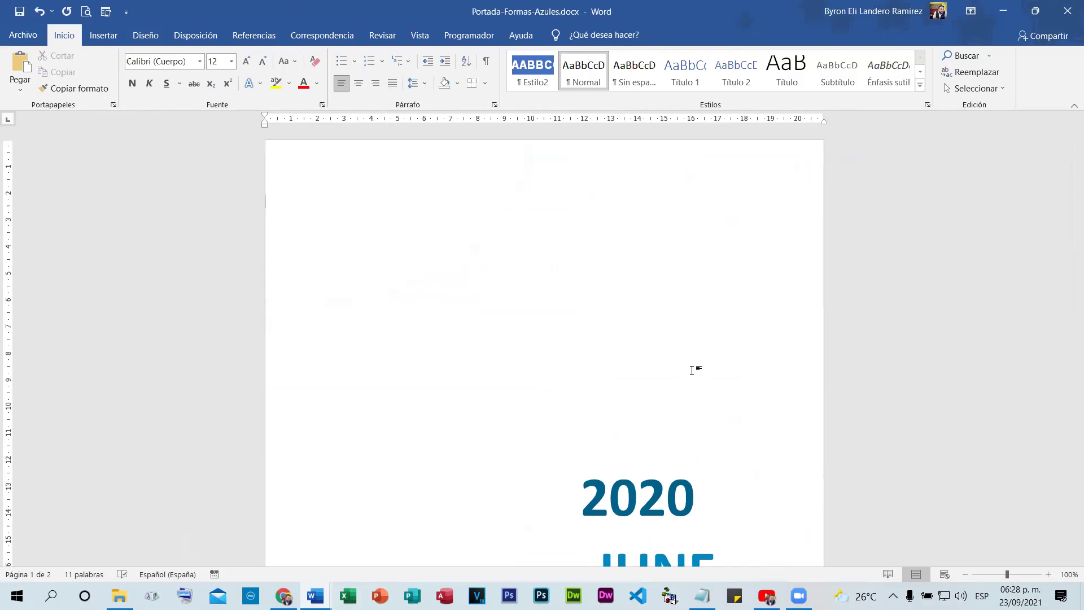
pyautogui.hotkey('ctrl', 'z')
pyautogui.hotkey('ctrl', 'z')
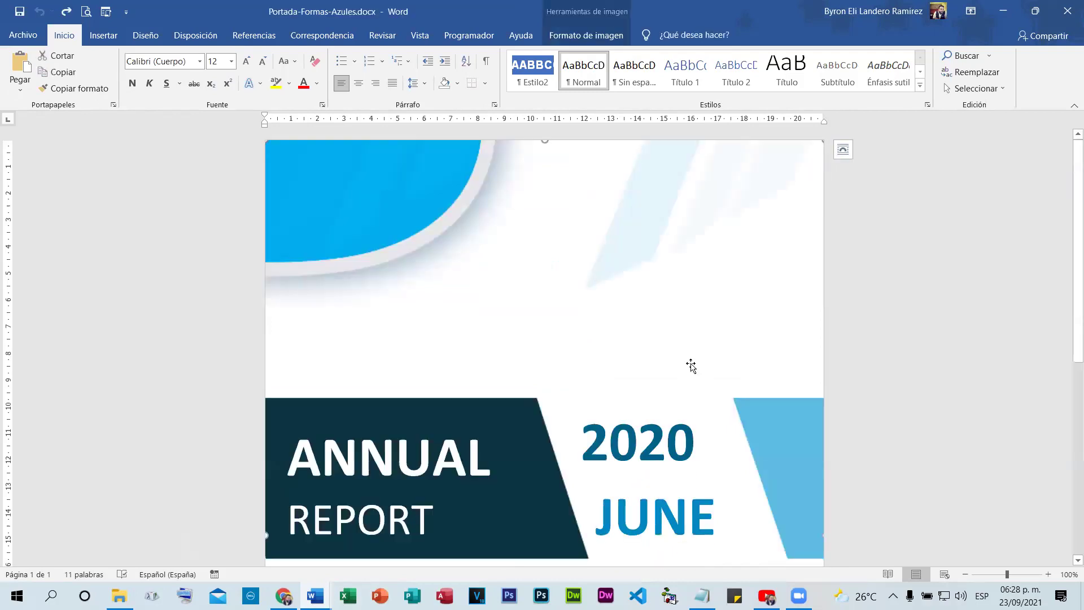
# Shrink the background image's height to leave blank space at the page's foot, and insert a page break in that space
pyautogui.moveTo(545, 140); pyautogui.dragTo(280, 542)
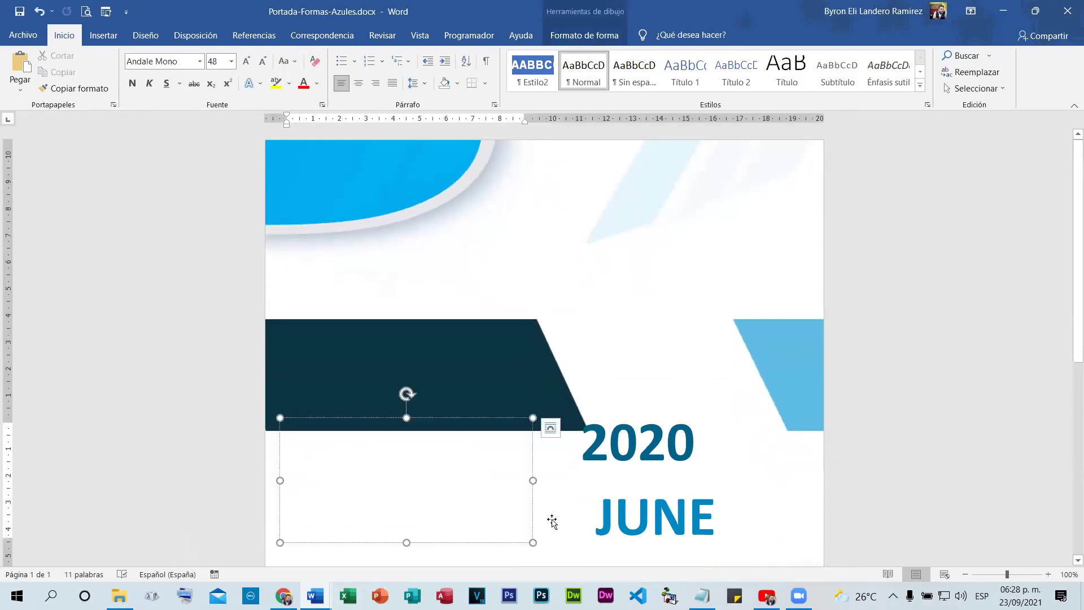
pyautogui.click(481, 512)
pyautogui.scroll(-3, 482, 513)
pyautogui.click(465, 446)
pyautogui.scroll(-3, 458, 499)
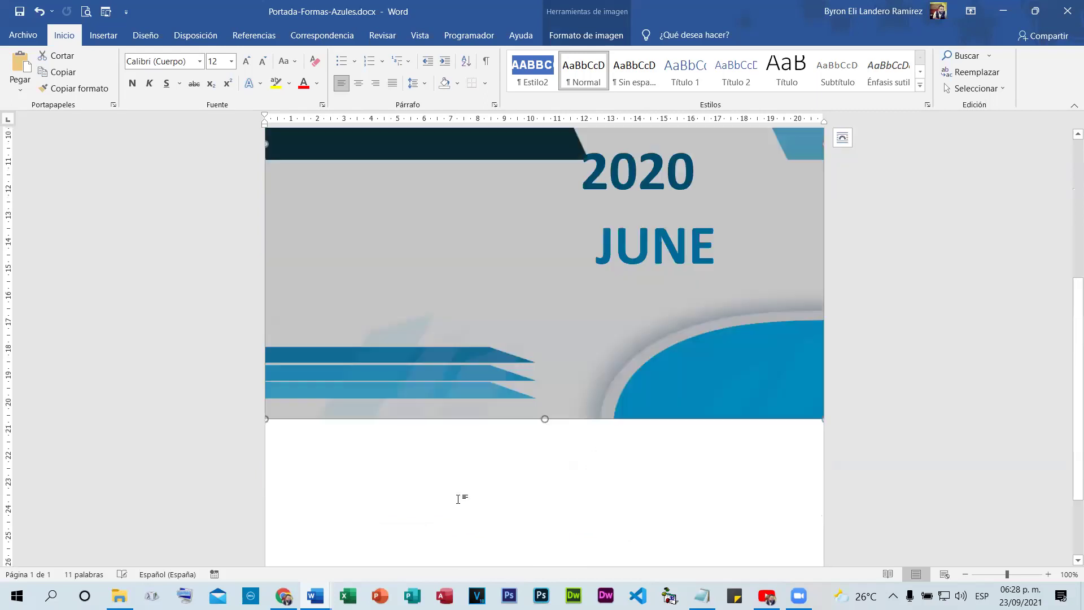
pyautogui.click(459, 499)
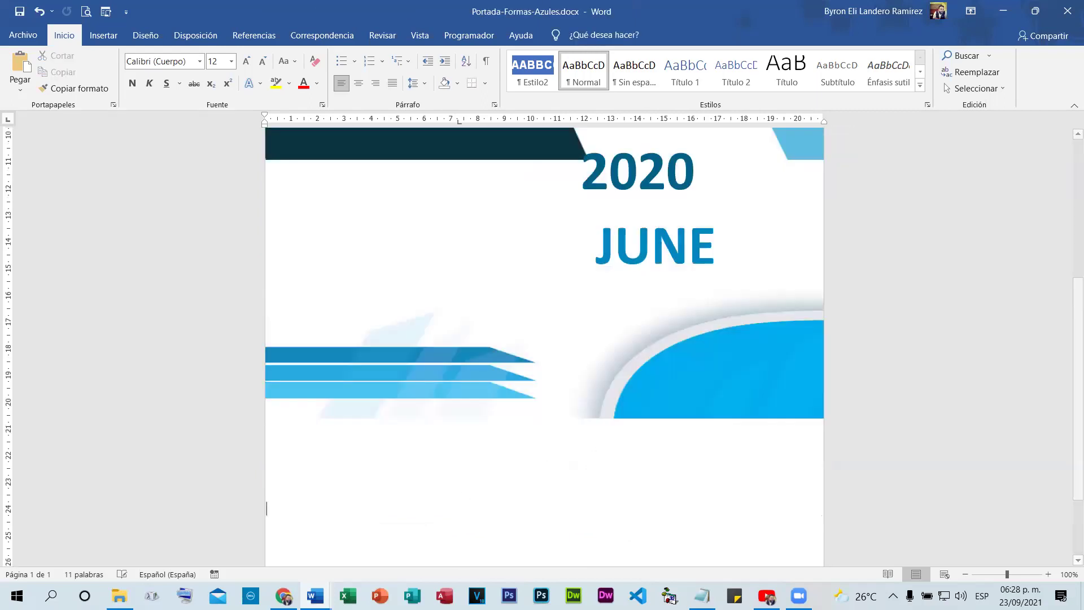
pyautogui.hotkey('ctrl', 'Return')
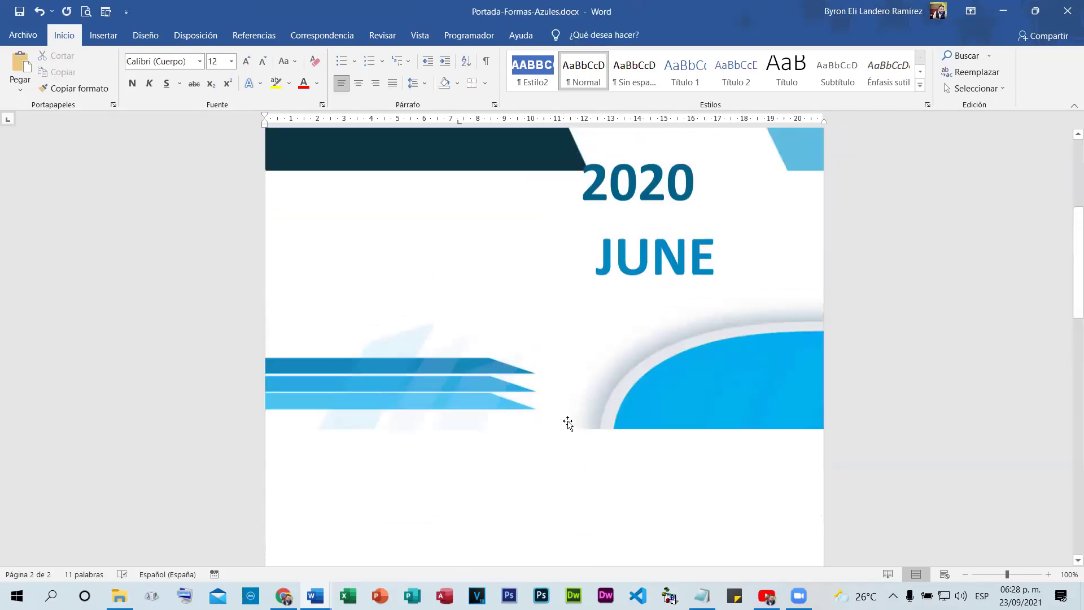
# Stretch the cover's background image vertically until it fills the whole first page again
pyautogui.scroll(4, 552, 191)
pyautogui.click(547, 141)
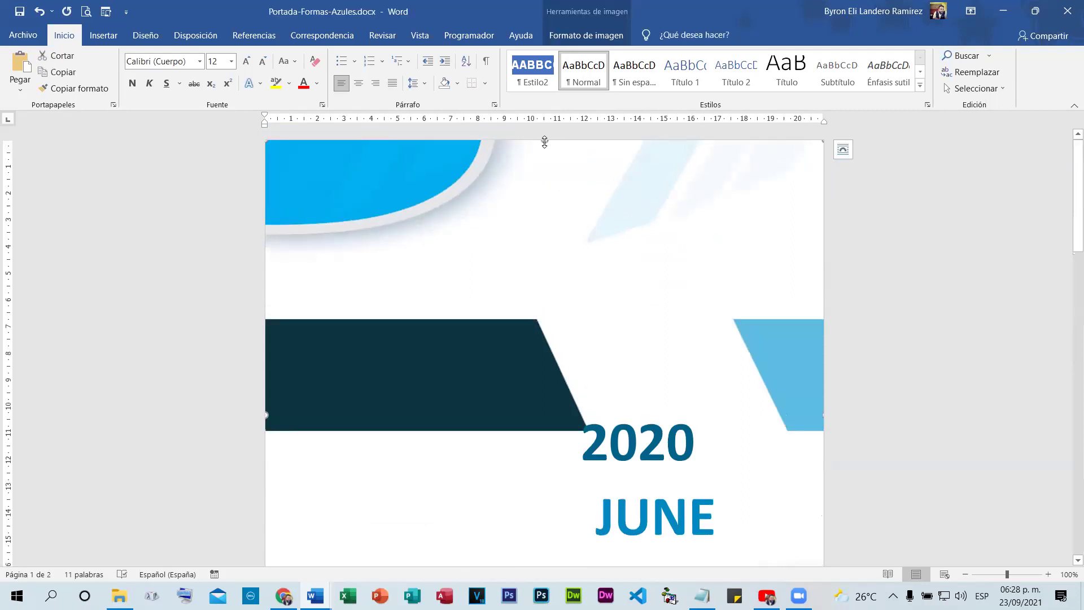
pyautogui.moveTo(545, 141); pyautogui.dragTo(554, 4)
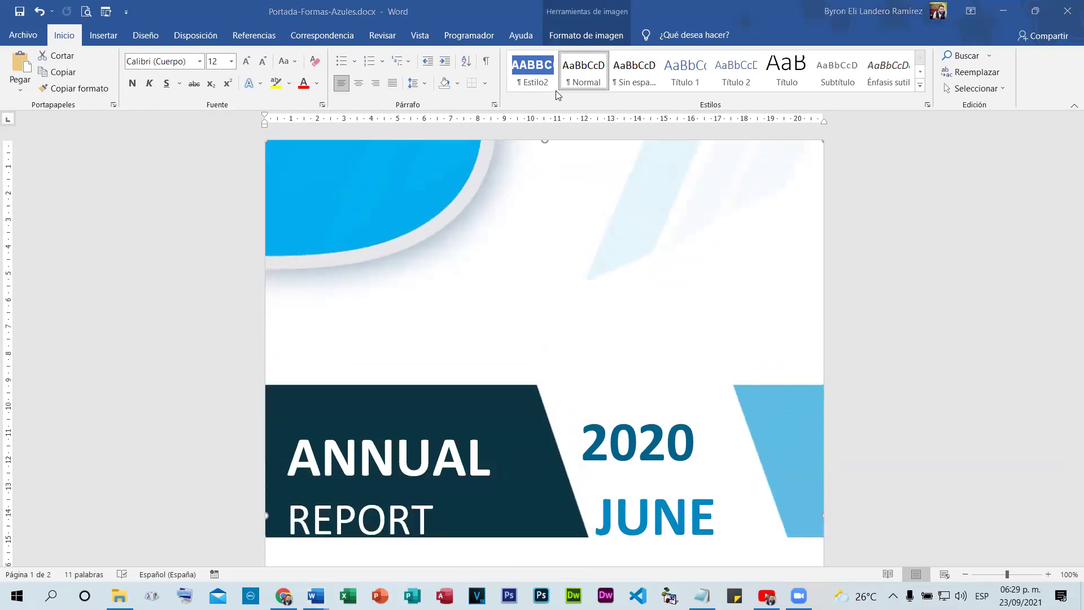
pyautogui.moveTo(545, 141); pyautogui.dragTo(510, 8)
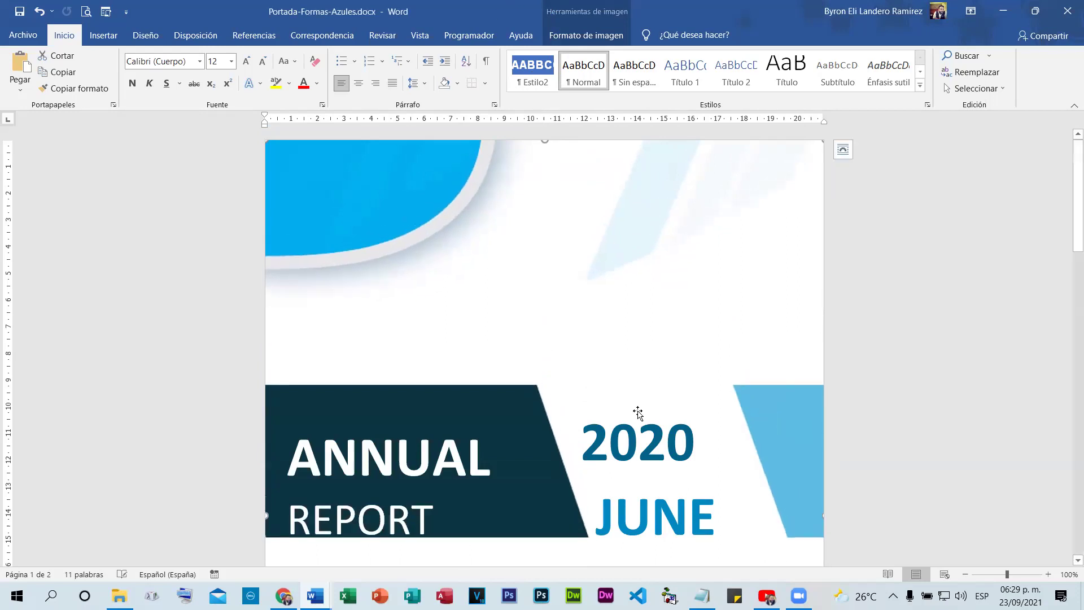
pyautogui.scroll(-10, 638, 411)
pyautogui.scroll(-10, 638, 411)
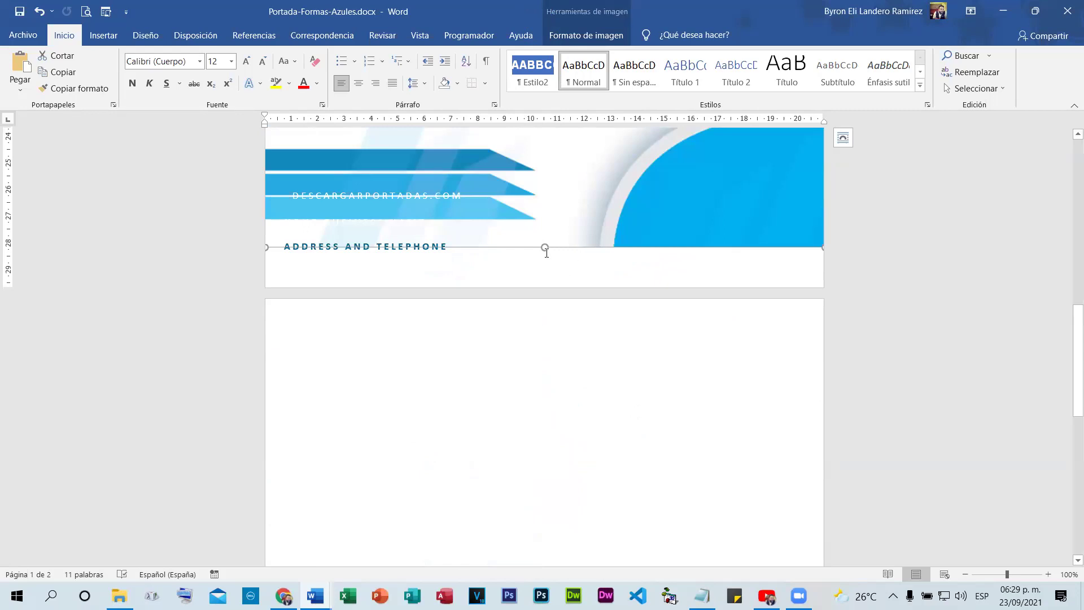
pyautogui.moveTo(541, 247); pyautogui.dragTo(547, 286)
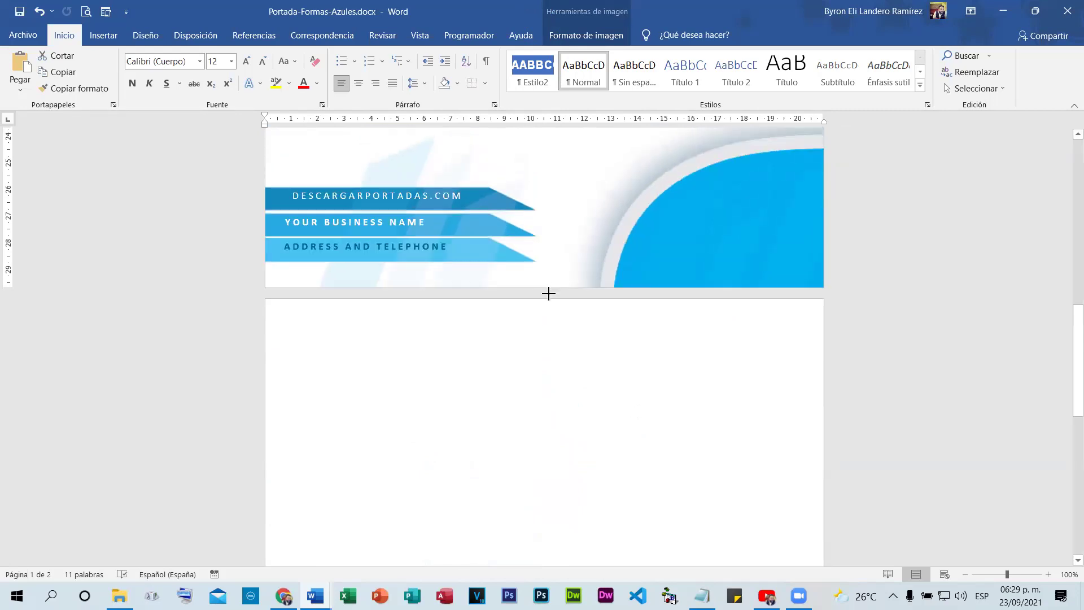
# Look over the full cover page and the blank second page that follows it
pyautogui.scroll(15, 612, 243)
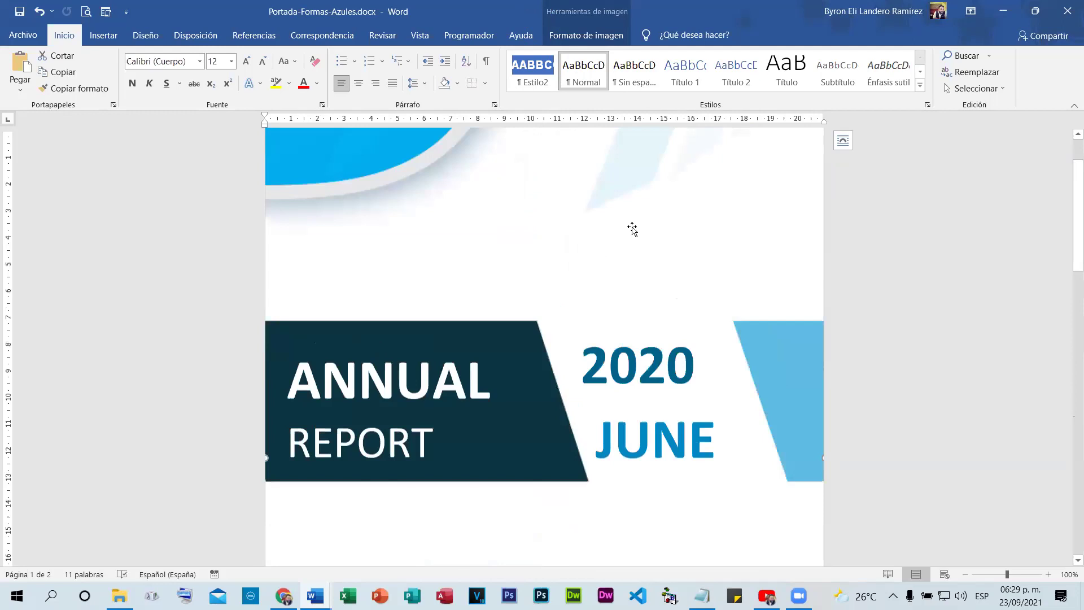
pyautogui.scroll(-5, 649, 237)
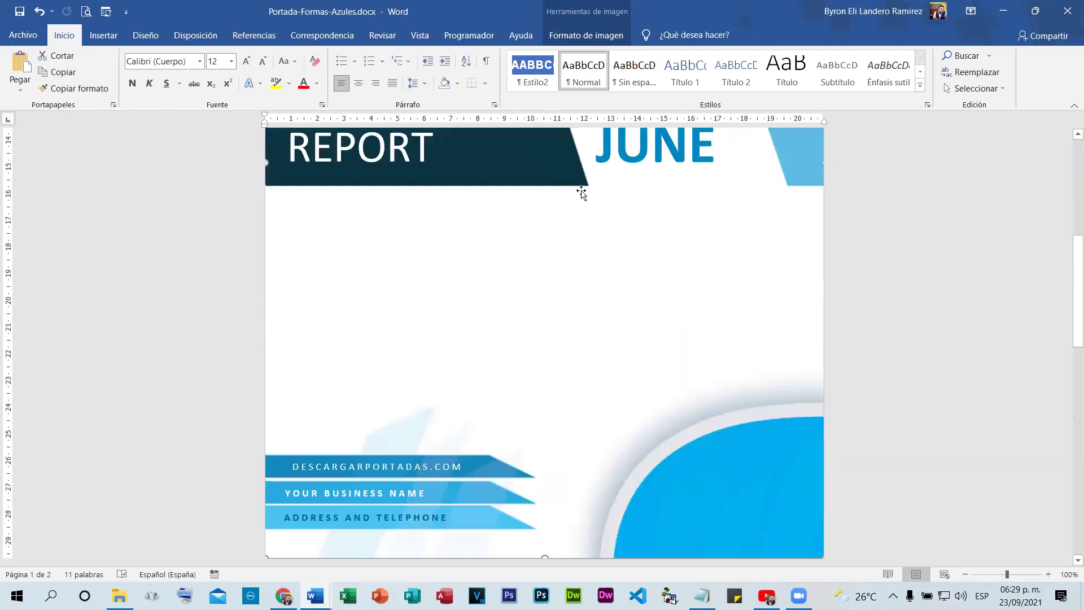
pyautogui.scroll(-4, 621, 192)
pyautogui.scroll(-10, 480, 284)
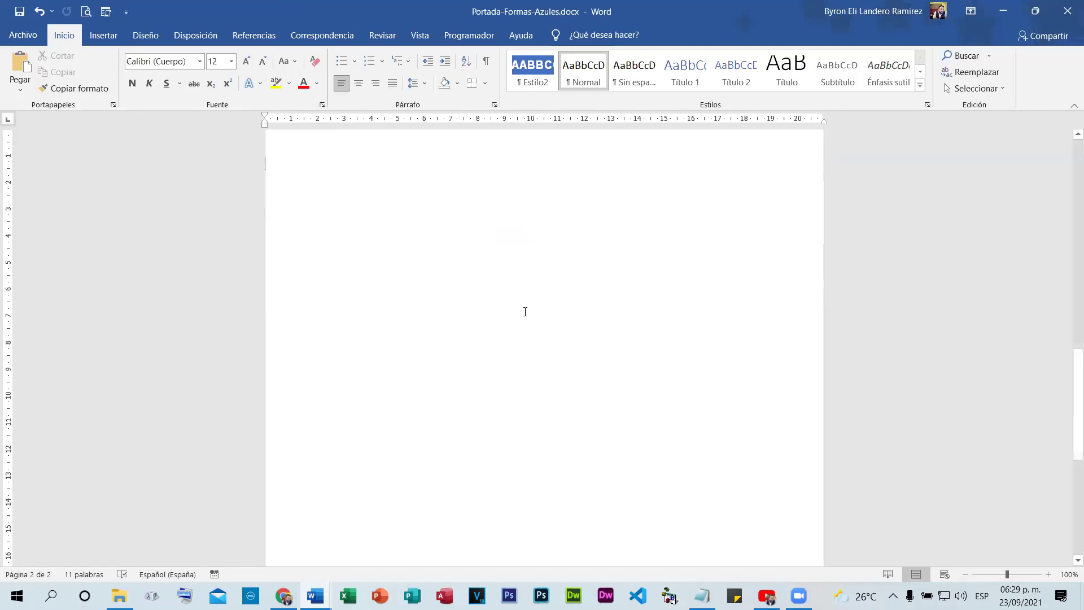
pyautogui.scroll(6, 403, 280)
pyautogui.scroll(10, 403, 280)
pyautogui.scroll(10, 278, 169)
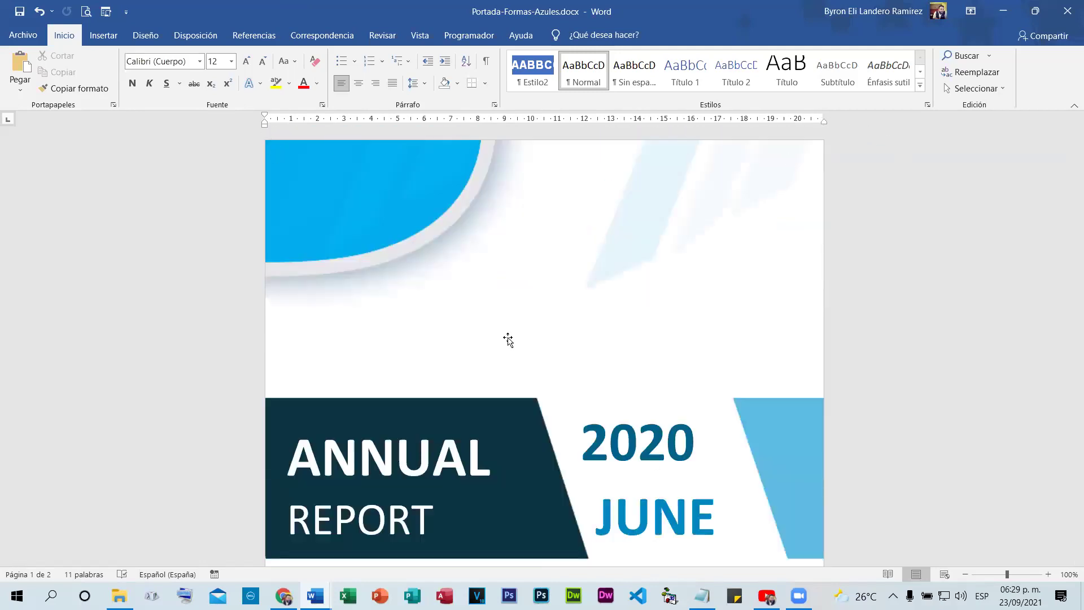
pyautogui.scroll(-15, 353, 389)
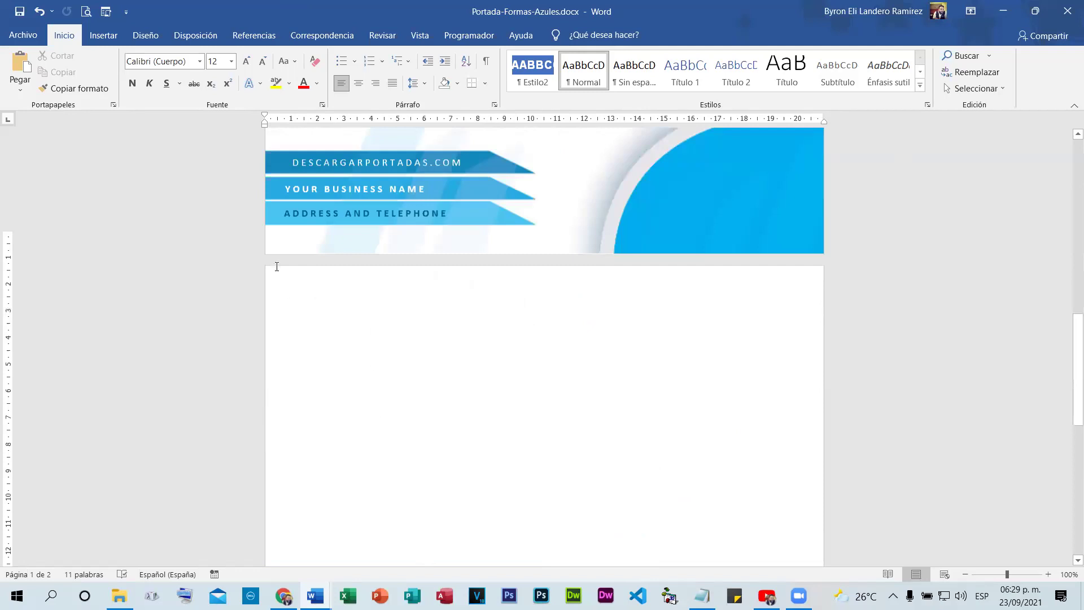
pyautogui.scroll(-1, 288, 255)
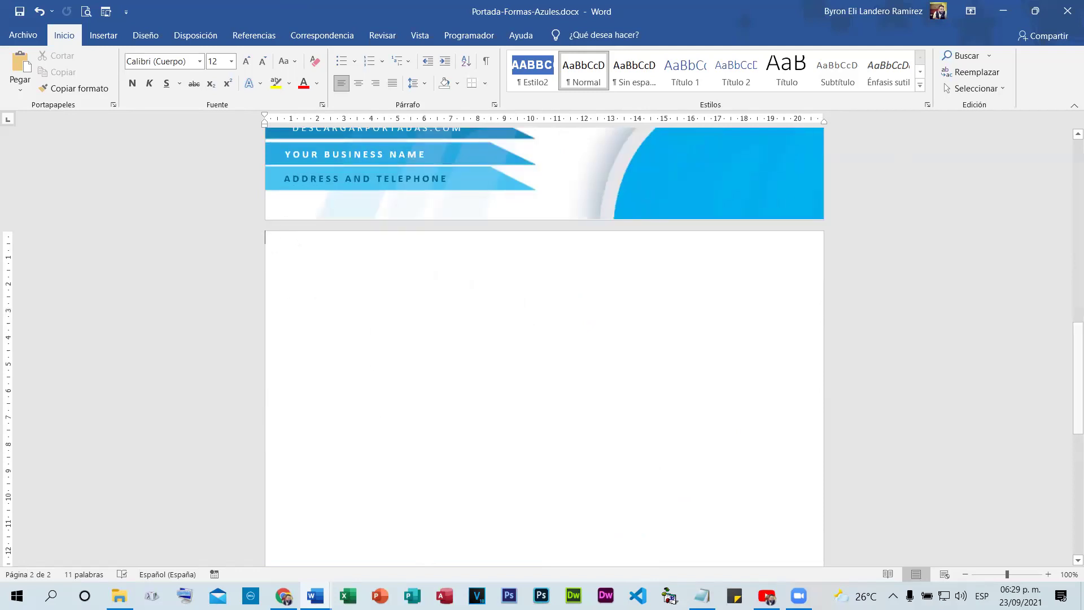
# Switch to Documento1 and look over its Normas APA cover and the text page after it
pyautogui.moveTo(314, 592)
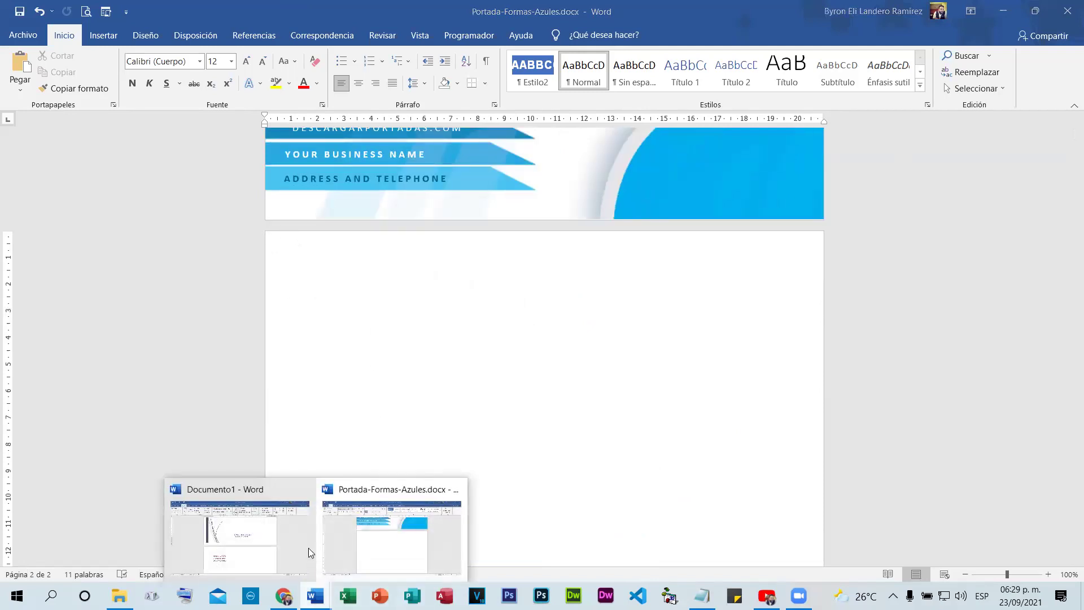
pyautogui.click(263, 538)
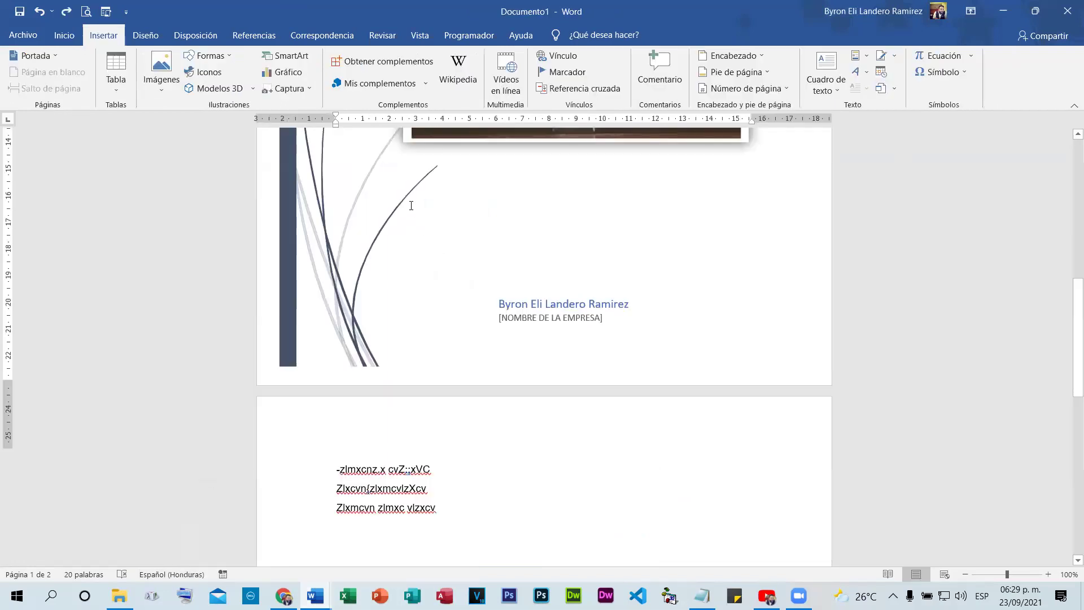
pyautogui.scroll(10, 333, 186)
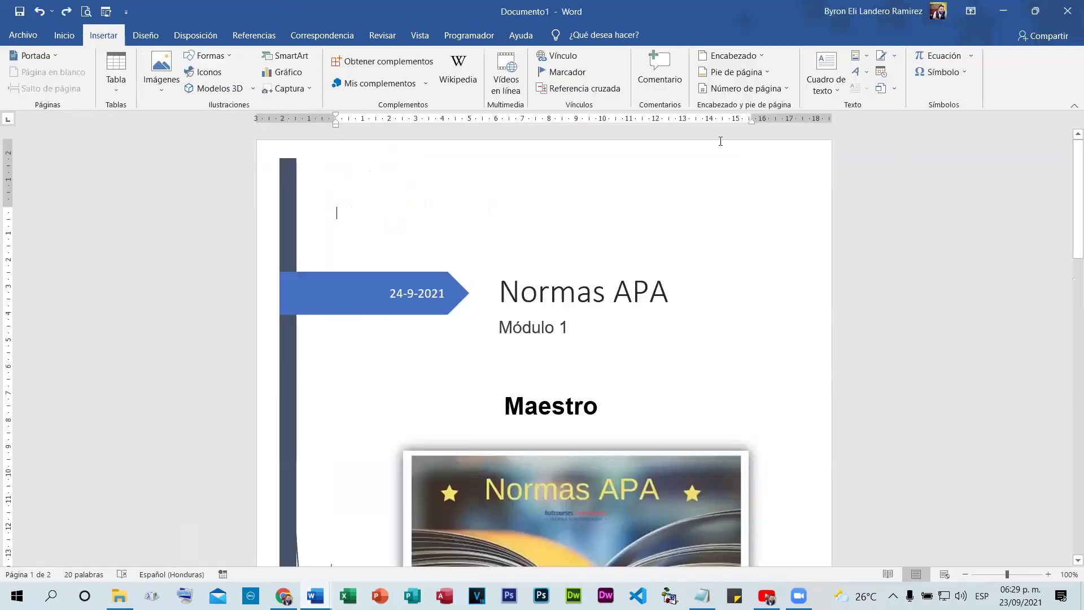
pyautogui.scroll(-4, 533, 306)
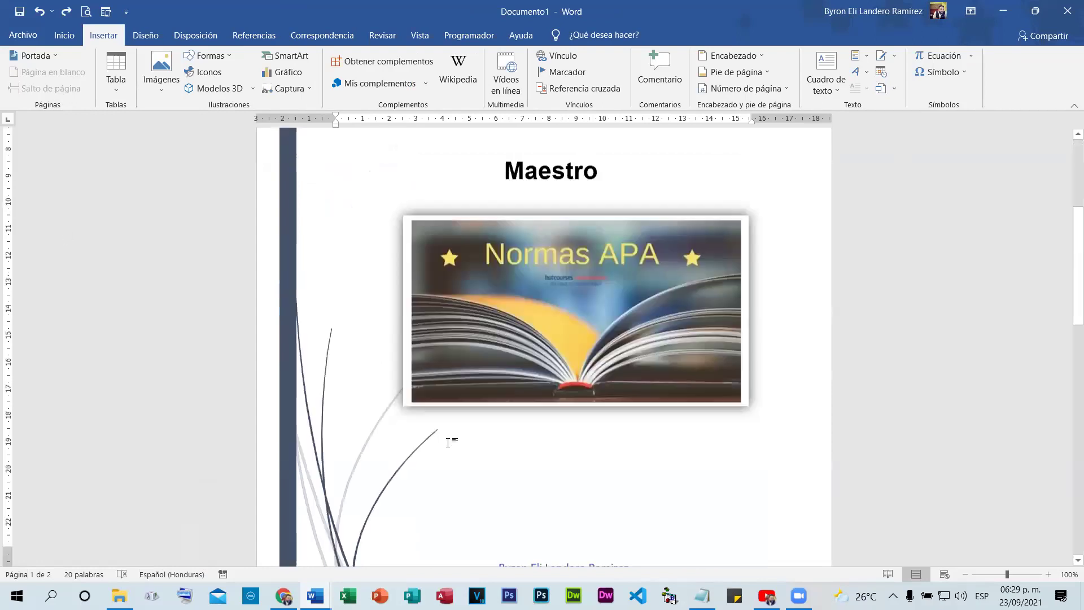
pyautogui.scroll(-8, 390, 458)
pyautogui.moveTo(319, 587)
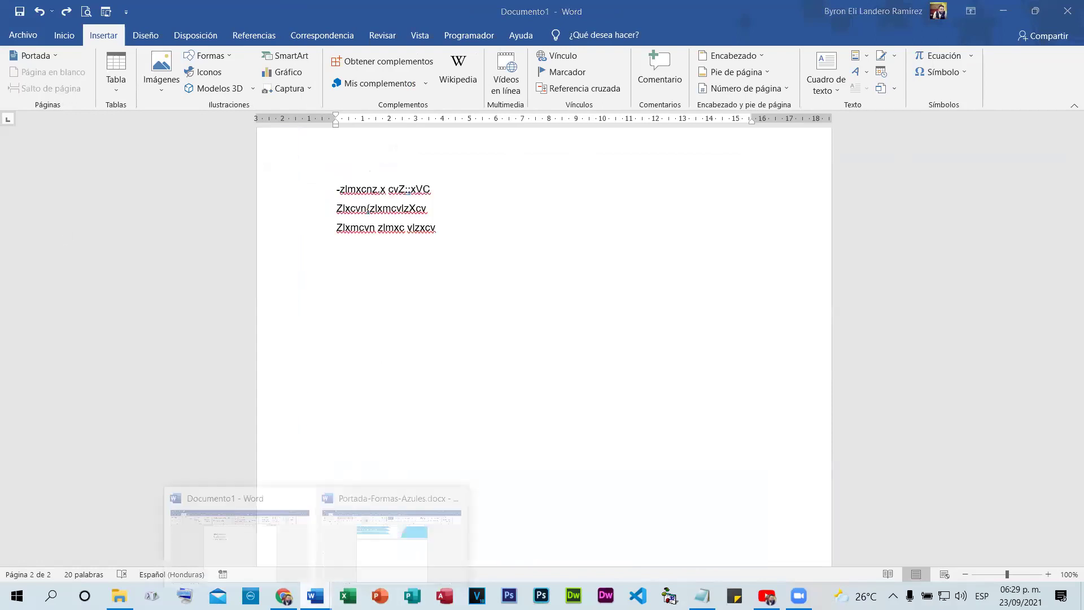
# Return to Portada-Formas-Azules.docx and view the cover page gallery, closing it without inserting a cover
pyautogui.hotkey('alt', 'Tab')
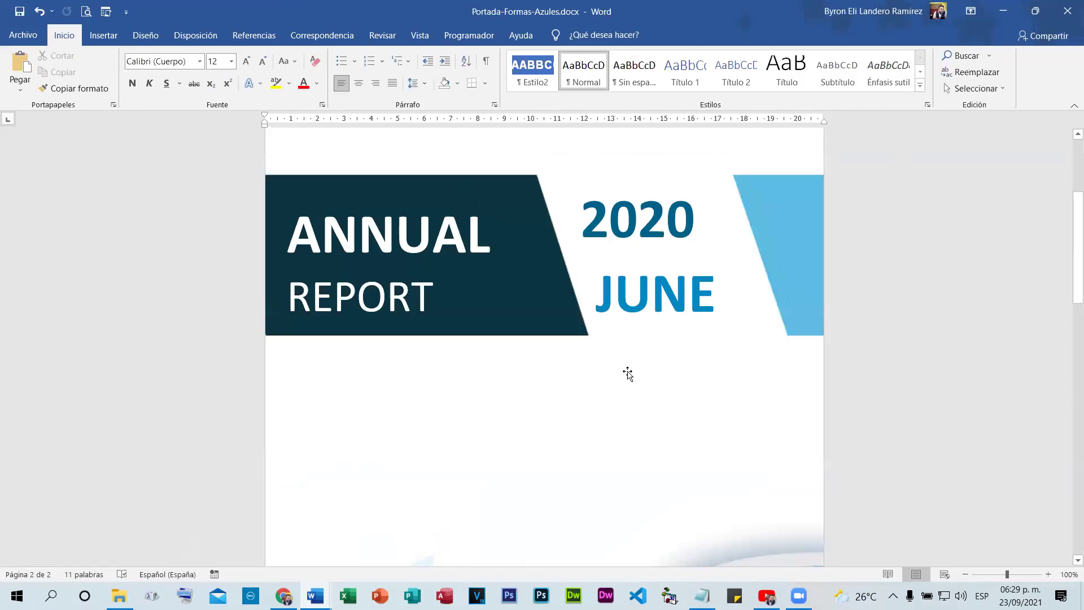
pyautogui.scroll(4, 627, 374)
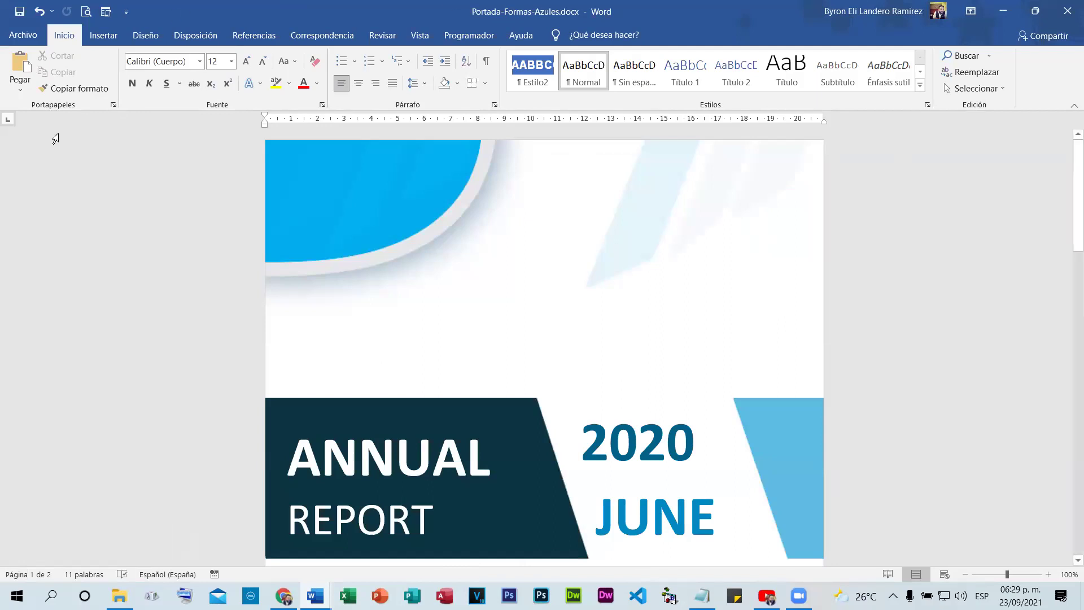
pyautogui.click(117, 37)
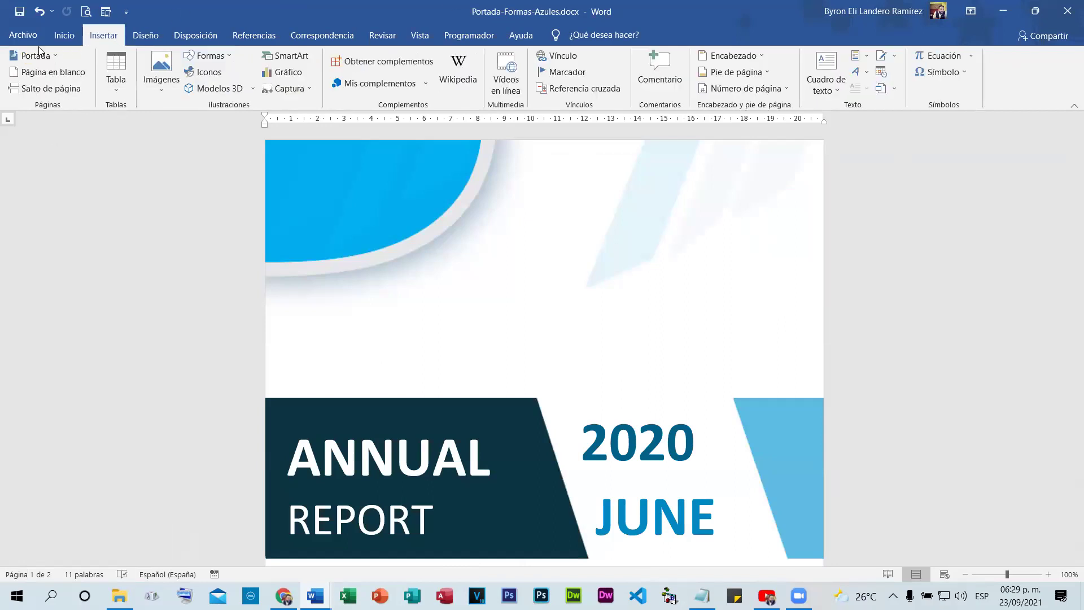
pyautogui.click(57, 55)
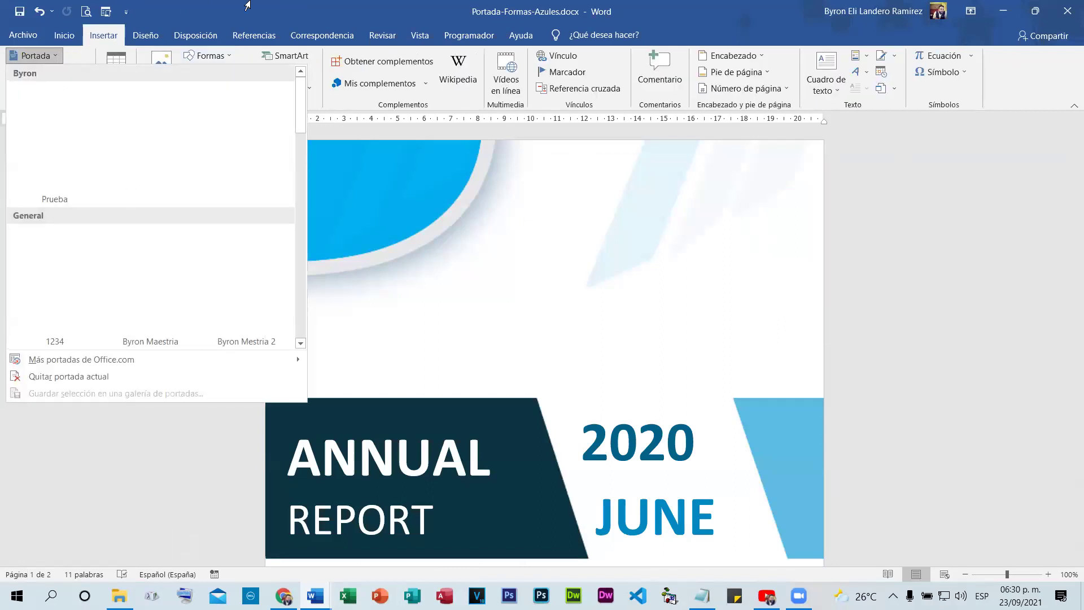
pyautogui.click(805, 256)
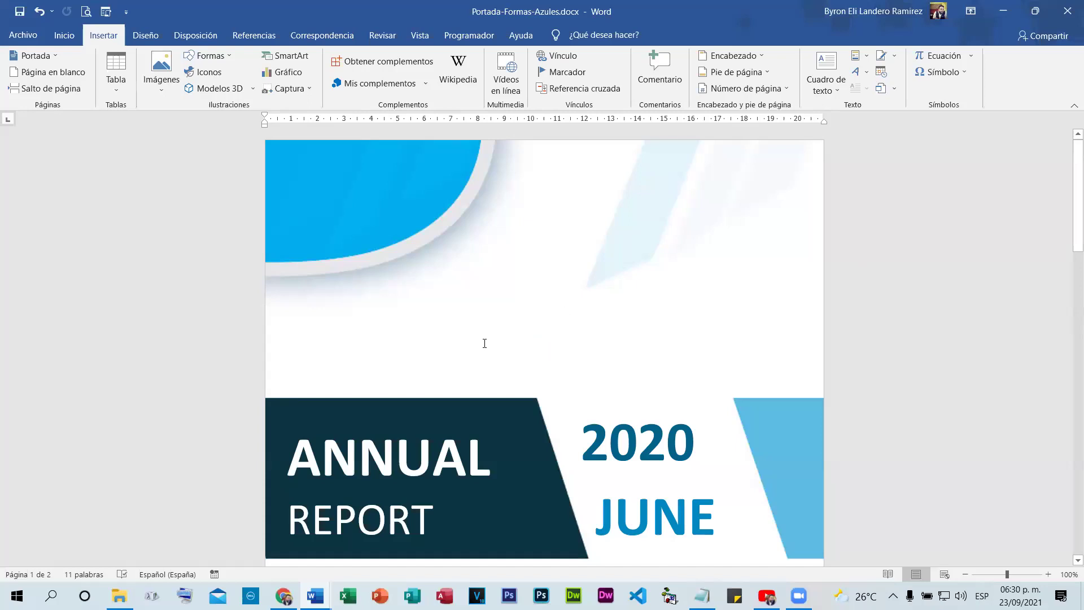
# Close Portada-Formas-Azules.docx without saving its changes, keep Documento1 open, and reopen the original Portada-Formas-Azules.docx from its folder
pyautogui.click(1068, 6)
pyautogui.click(1067, 6)
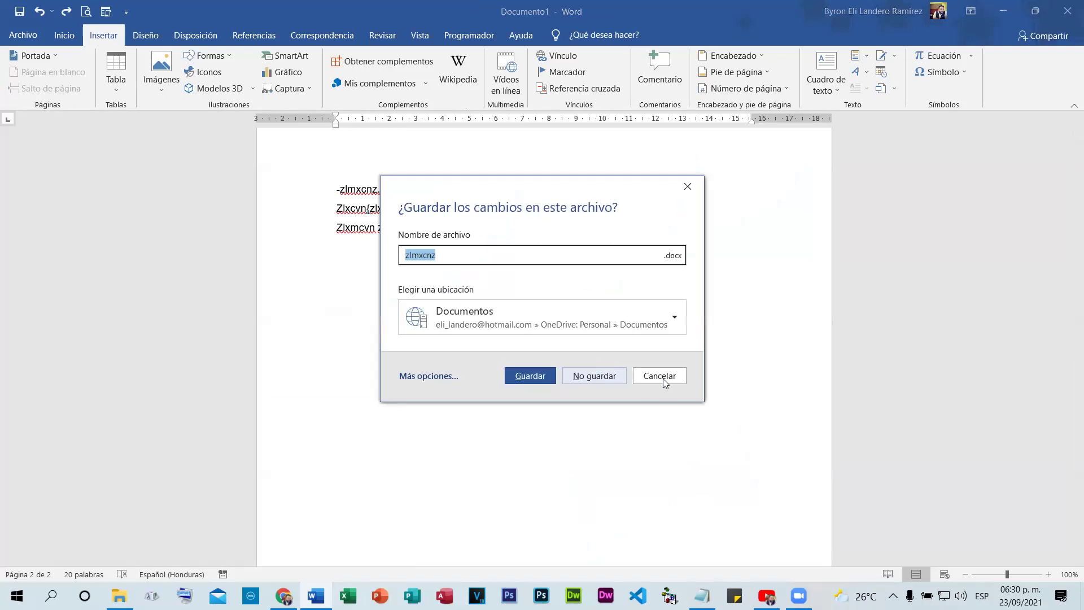
pyautogui.press('Escape')
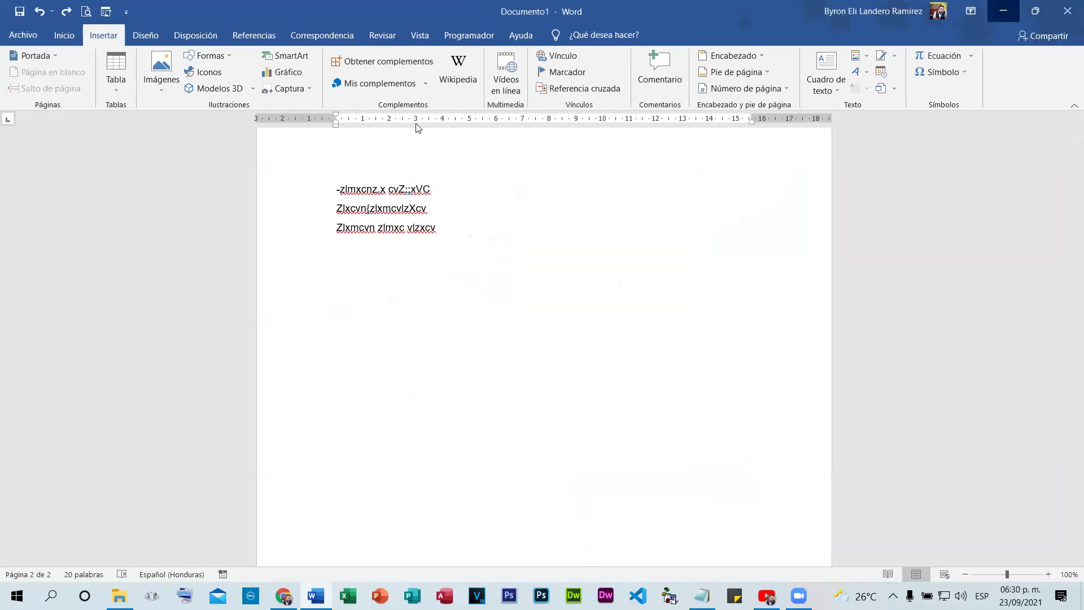
pyautogui.hotkey('alt', 'Tab')
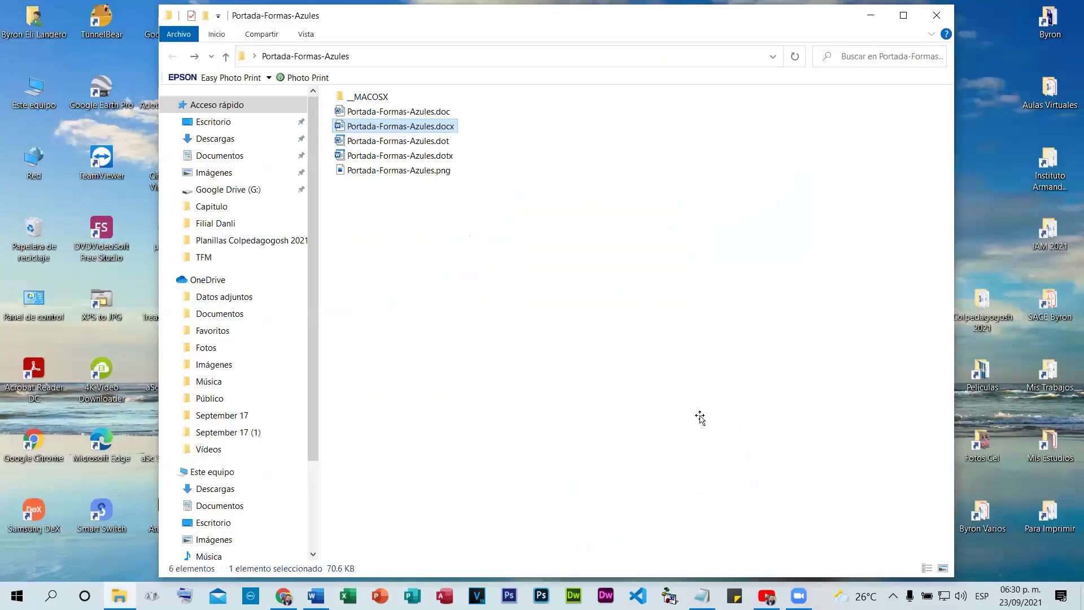
pyautogui.hotkey('alt', 'Tab')
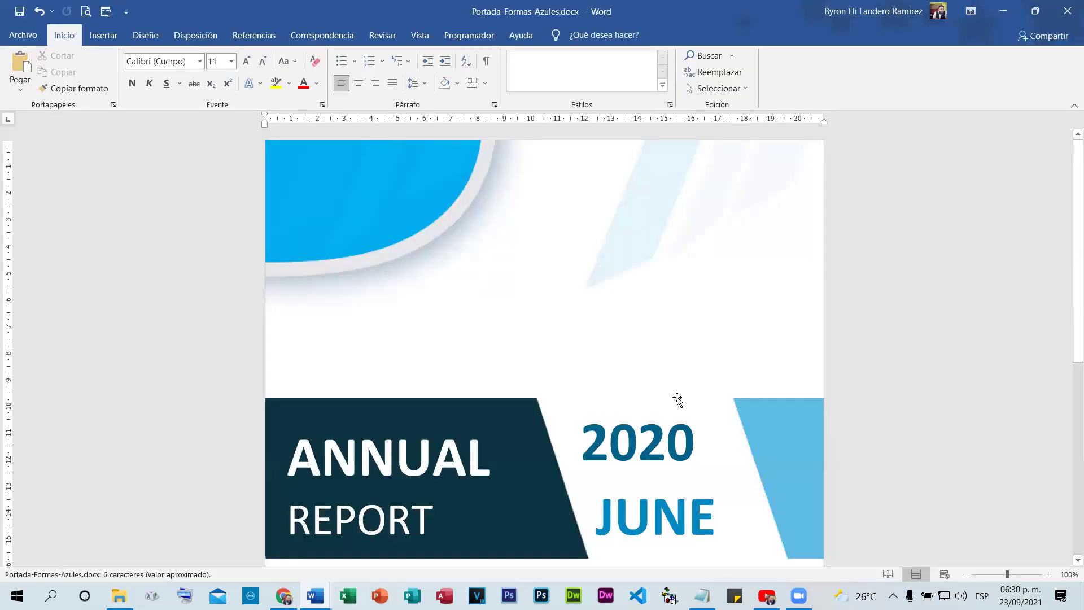
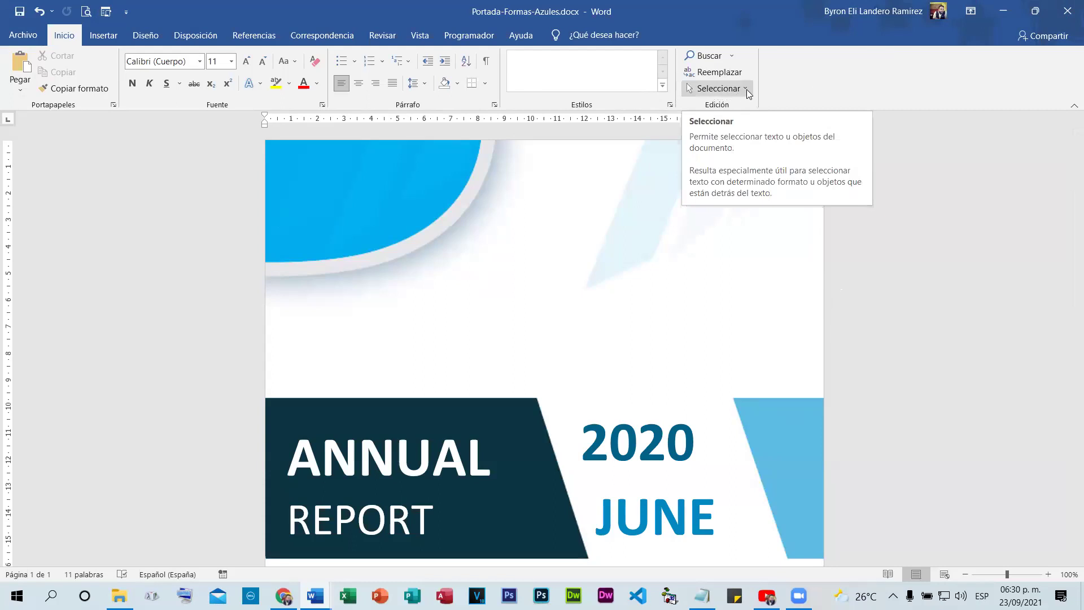
# Select all the contents of the cover document and check the selection down to the page's foot
pyautogui.click(746, 89)
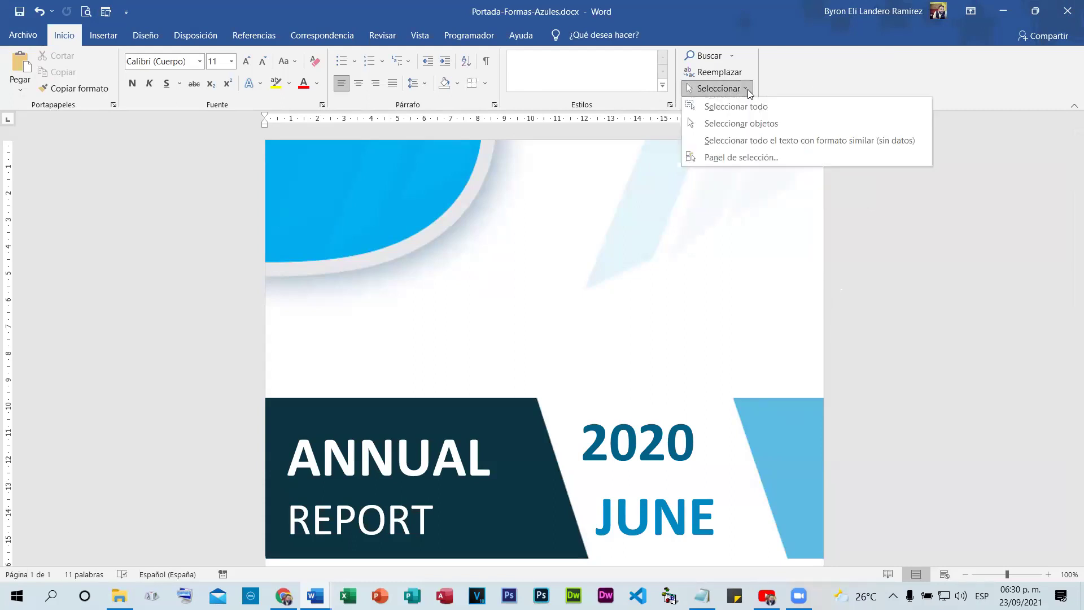
pyautogui.click(732, 106)
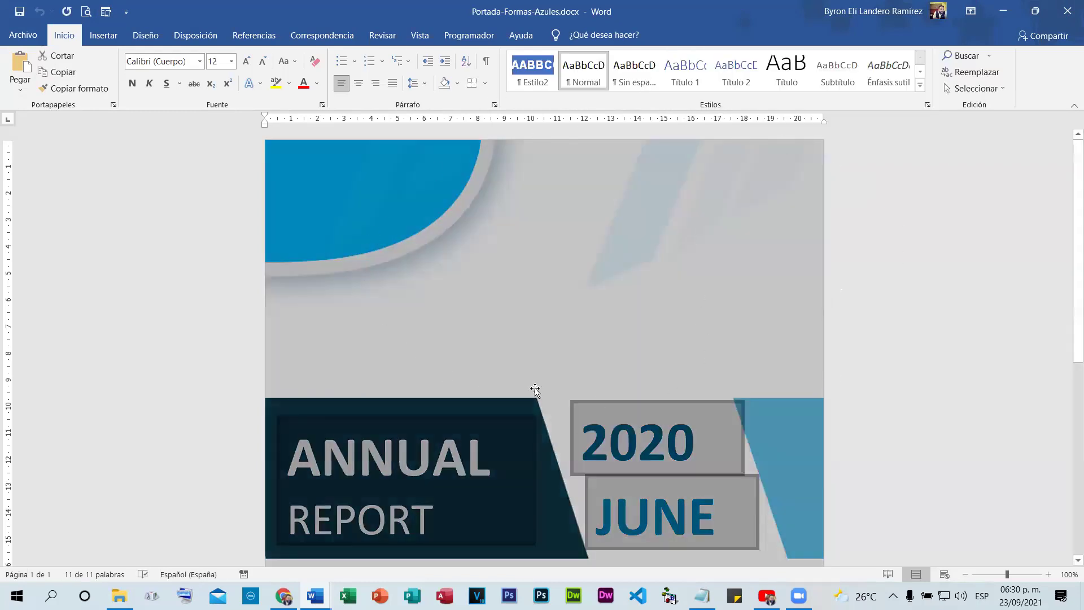
pyautogui.scroll(-5, 485, 471)
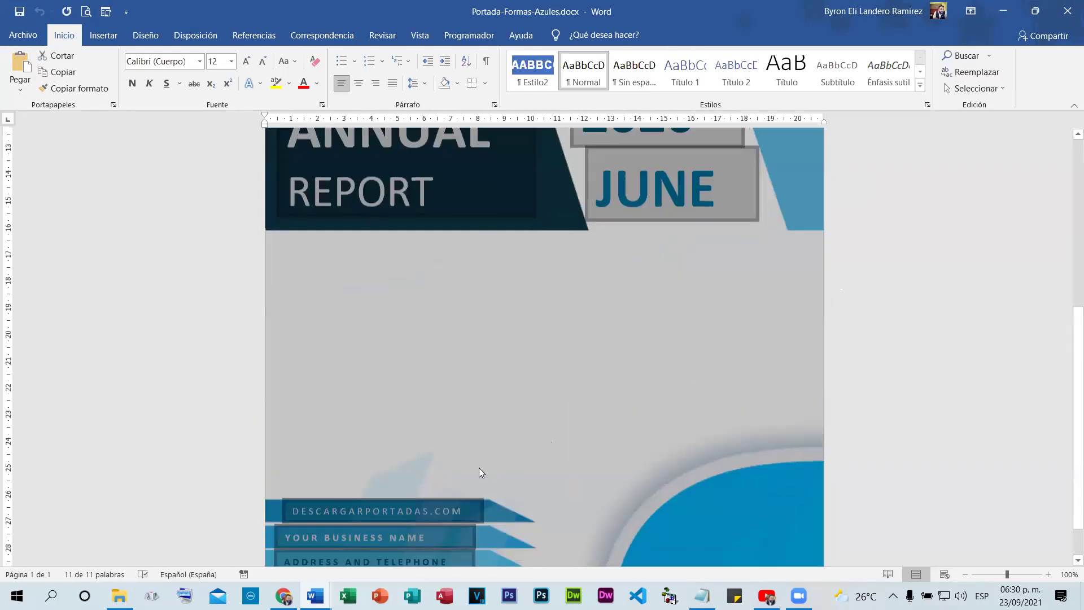
pyautogui.scroll(-1, 479, 472)
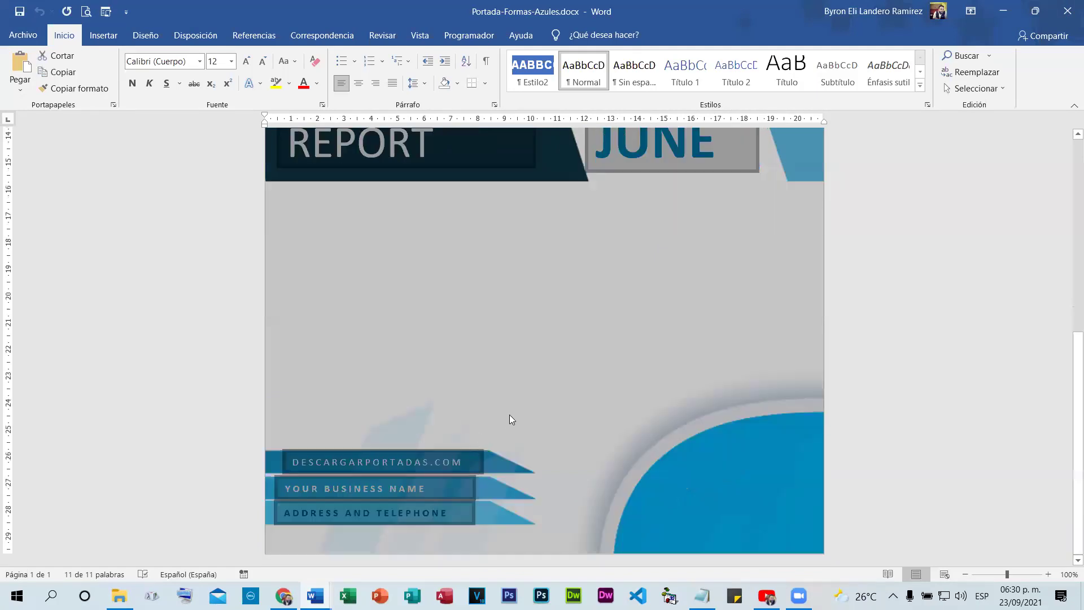
pyautogui.scroll(6, 509, 415)
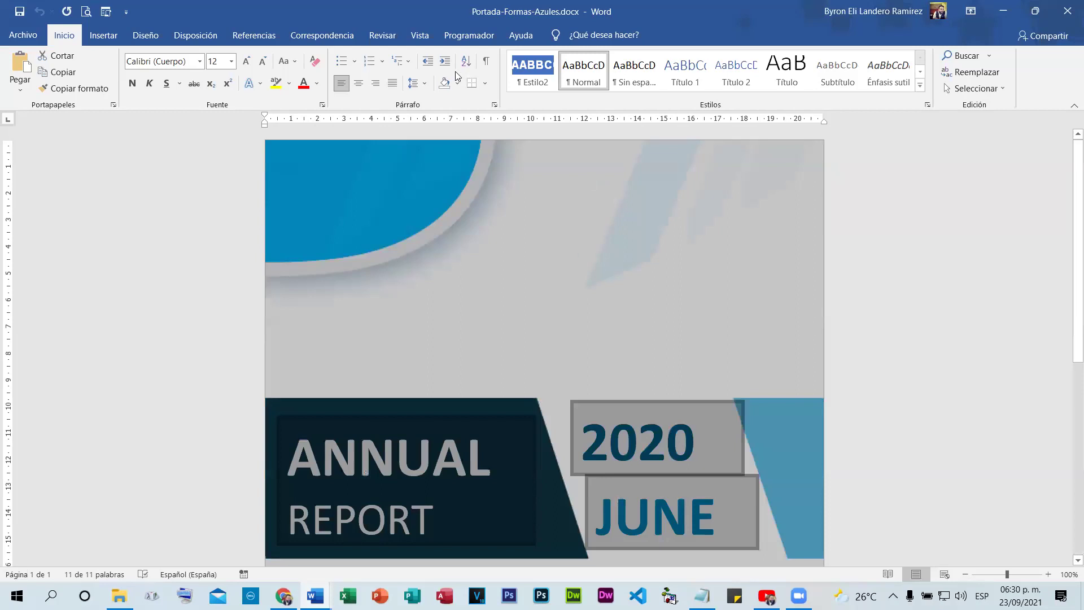
# Start saving the selection to the cover page gallery as a building block named "Portada FUNDAUPN"
pyautogui.click(103, 37)
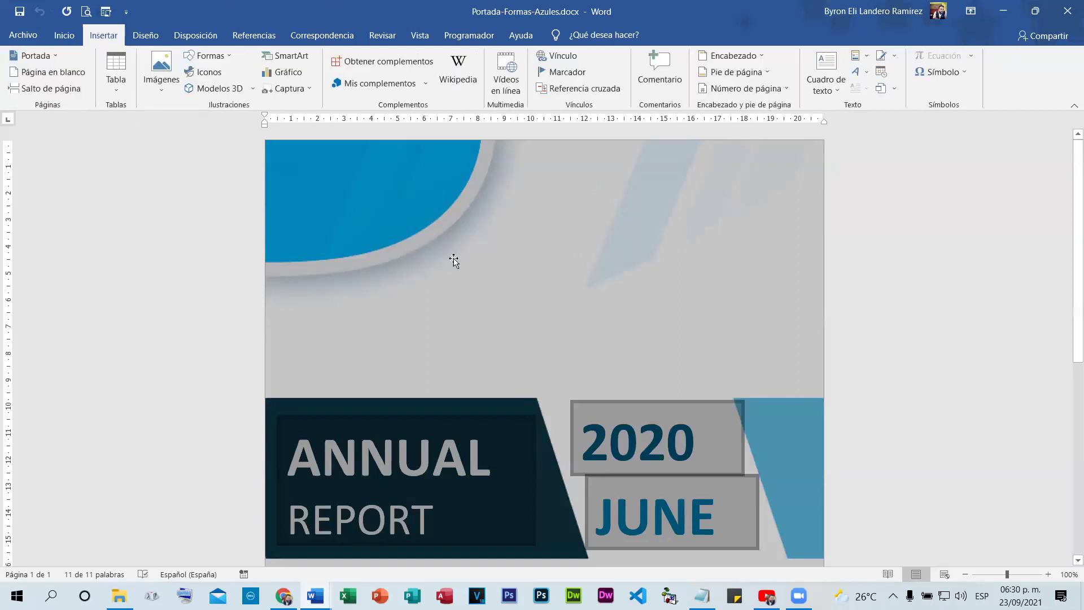
pyautogui.click(55, 58)
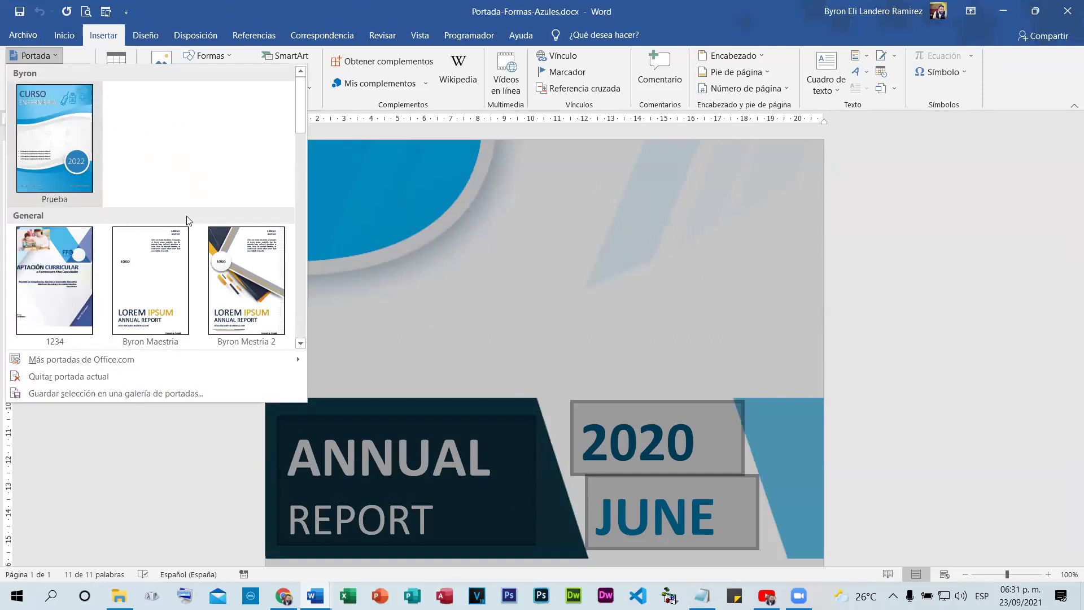
pyautogui.click(88, 395)
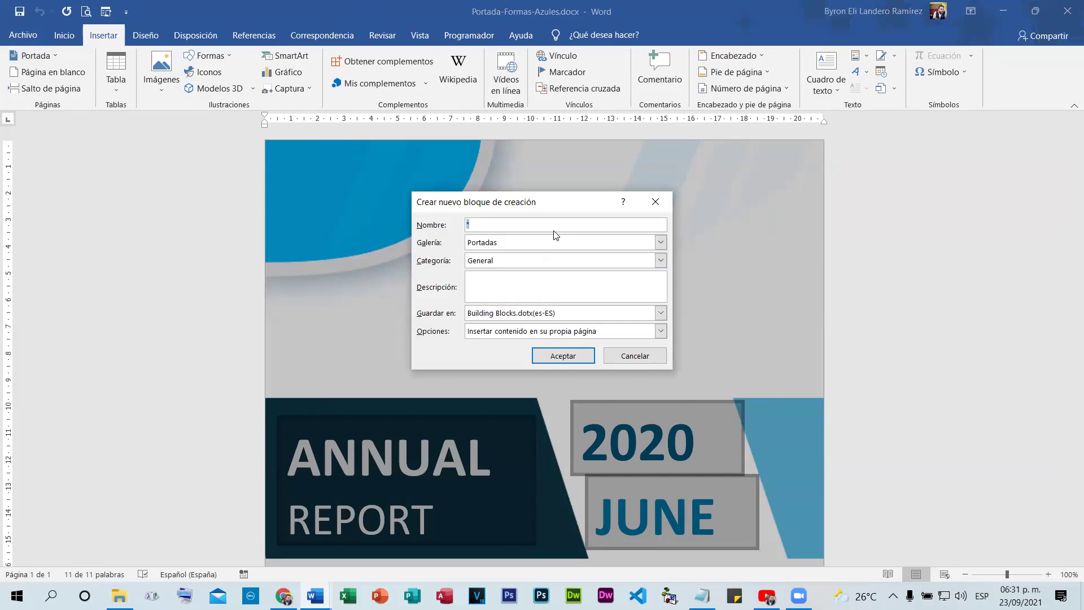
pyautogui.write('Portad')
pyautogui.write('a FUNDAUPN')
# File the building block under the existing personal category with the description "Esta portada es de tonos azules", save it and close the document
pyautogui.click(507, 273)
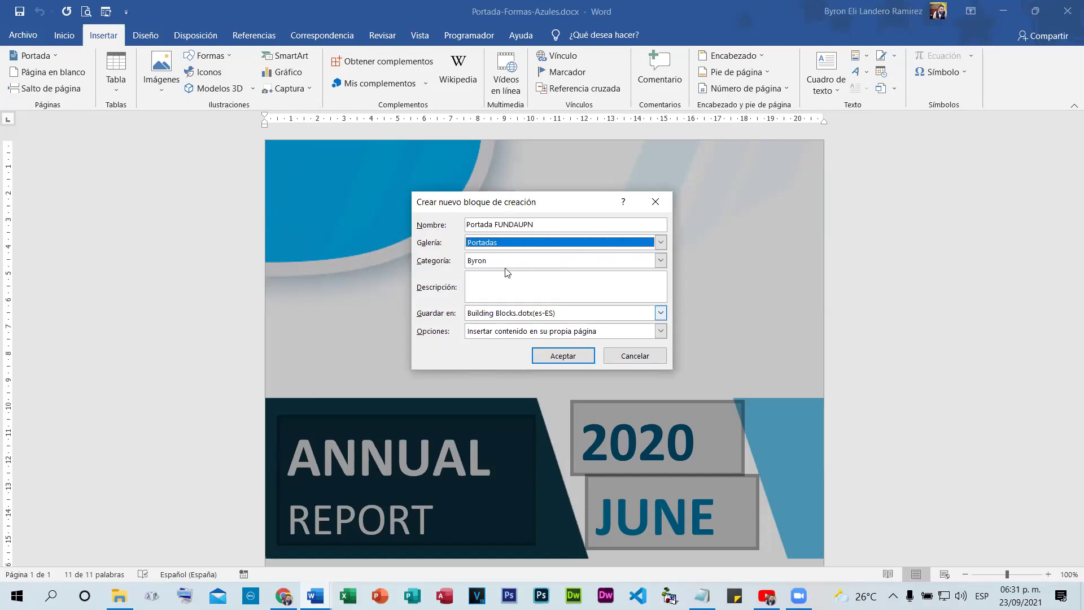
pyautogui.click(660, 260)
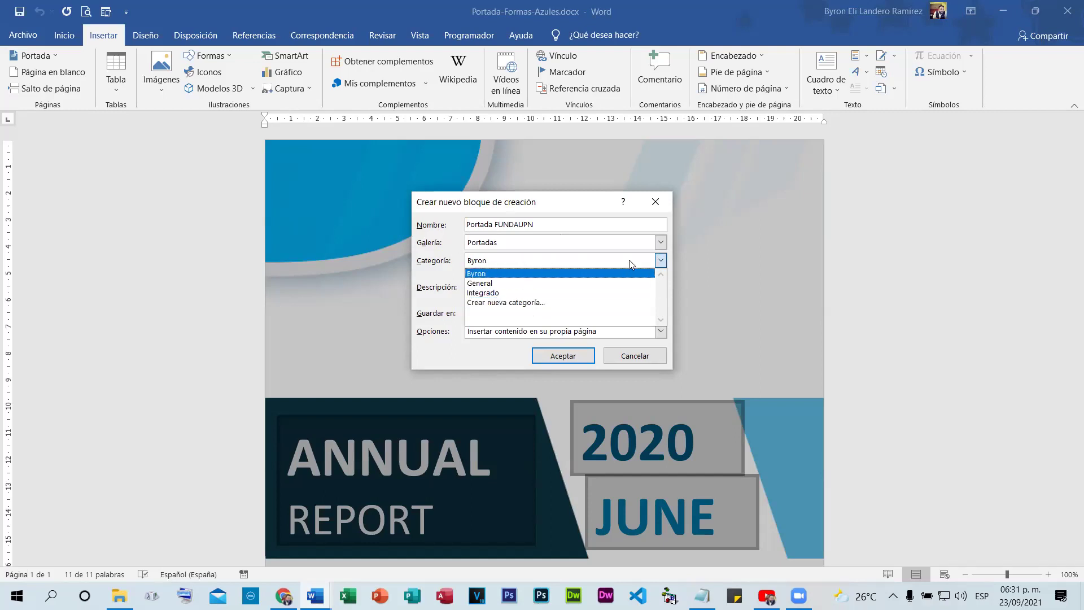
pyautogui.click(665, 260)
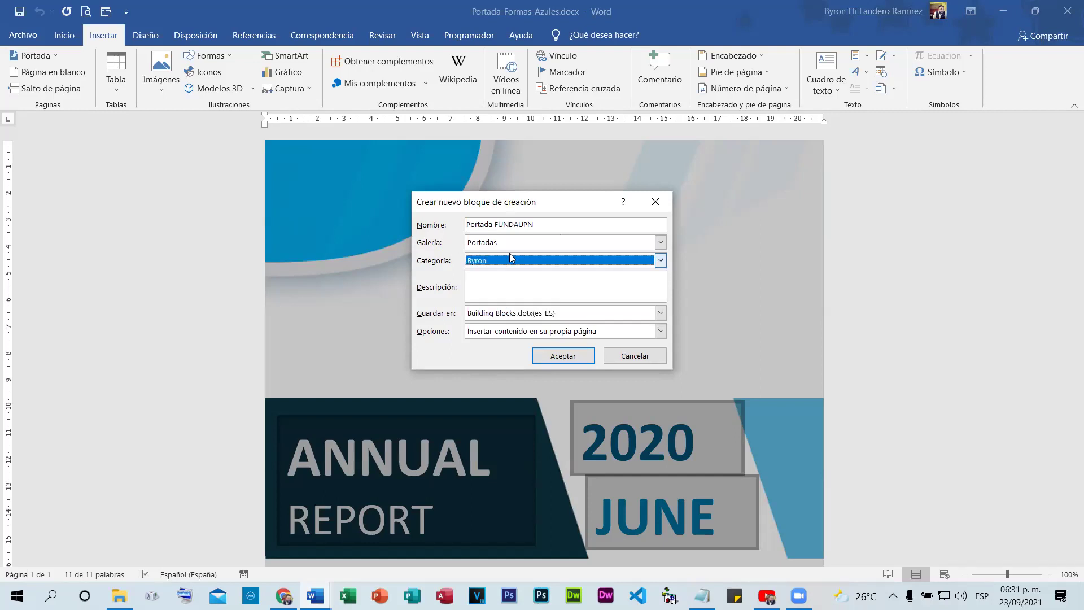
pyautogui.click(515, 284)
pyautogui.write('E')
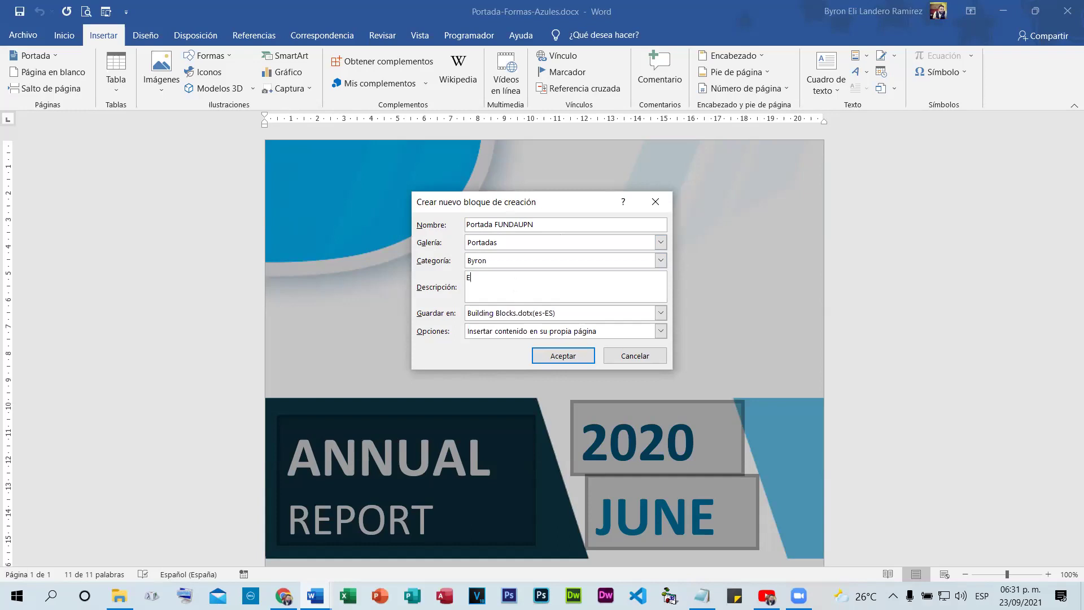
pyautogui.write('sta portada es de tonos azules')
pyautogui.click(562, 355)
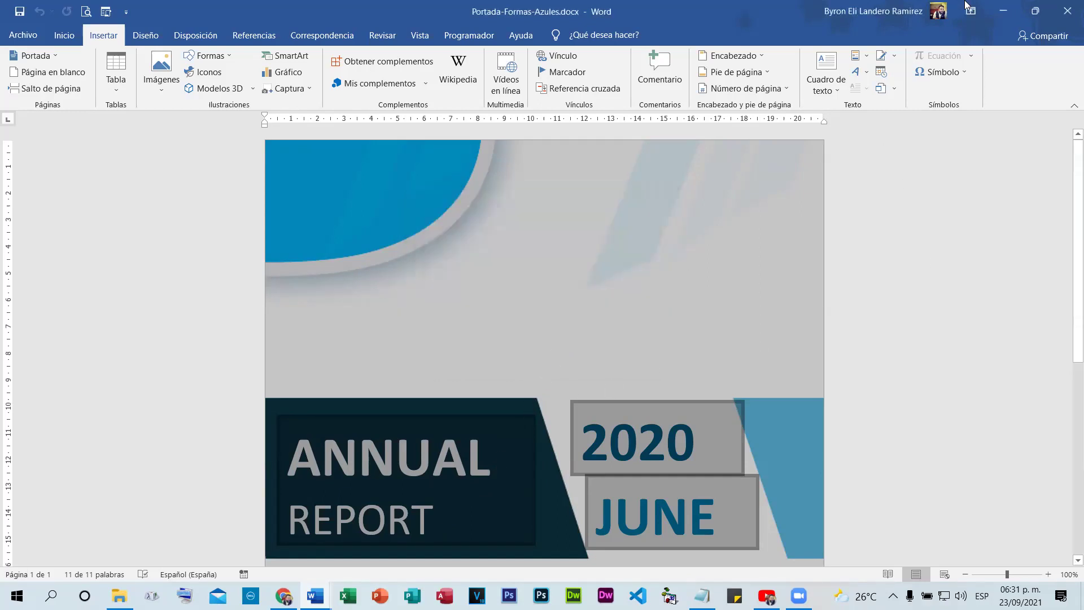
pyautogui.click(1067, 7)
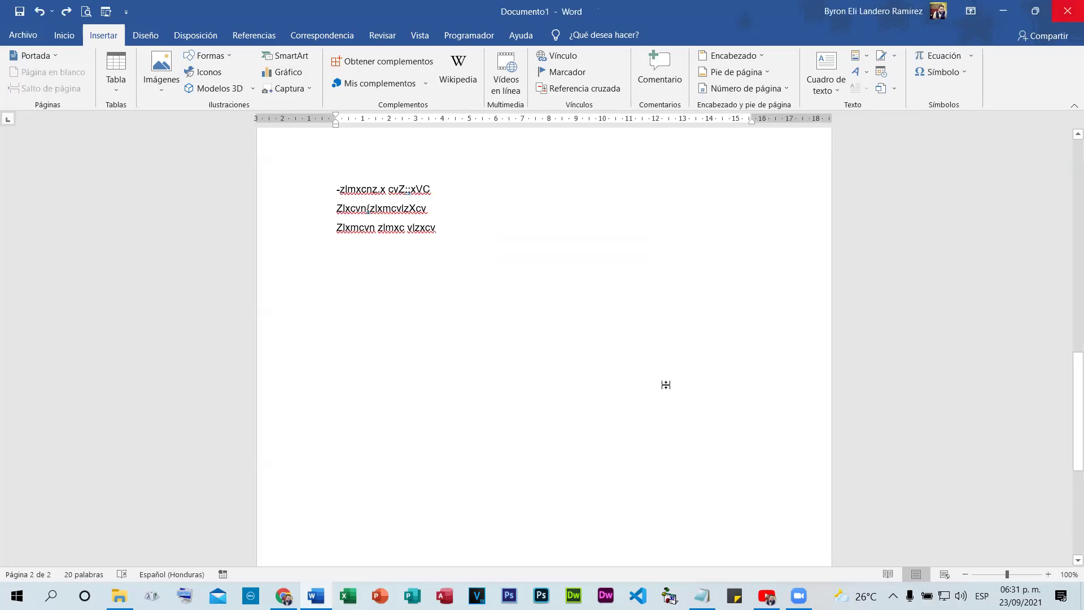
# Insert the saved "Portada FUNDAUPN" cover into Documento1 from the cover page gallery, and close the document without saving
pyautogui.scroll(5, 470, 241)
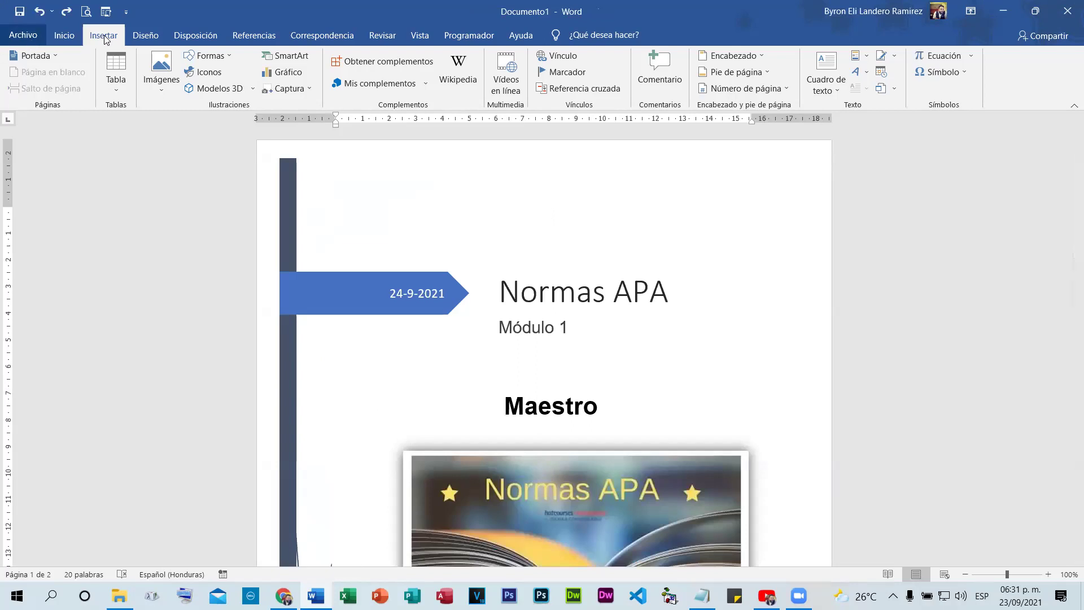
pyautogui.click(56, 56)
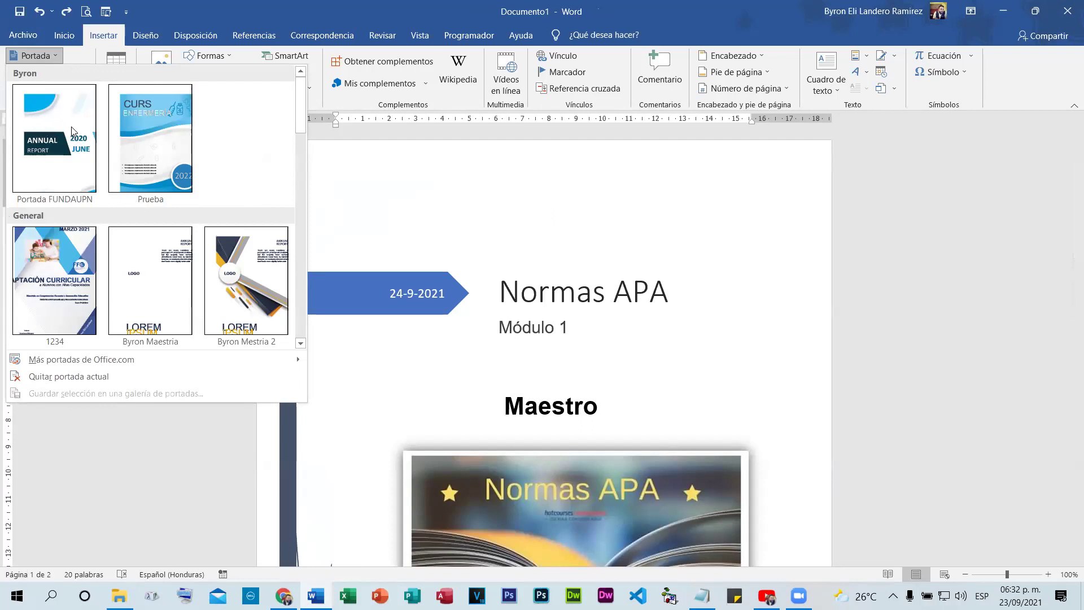
pyautogui.click(28, 116)
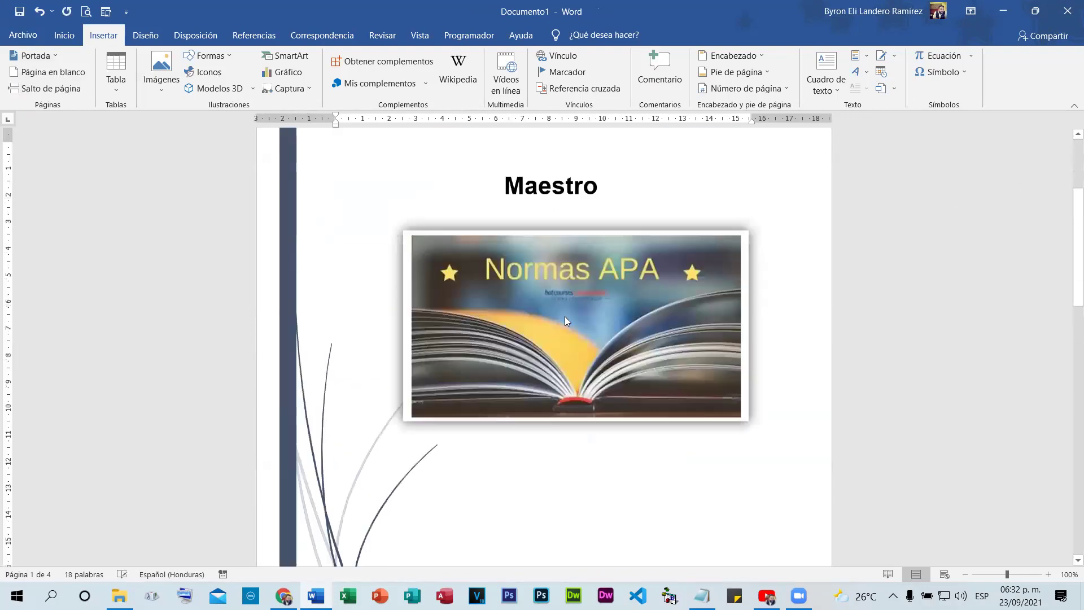
pyautogui.hotkey('alt', 'F4')
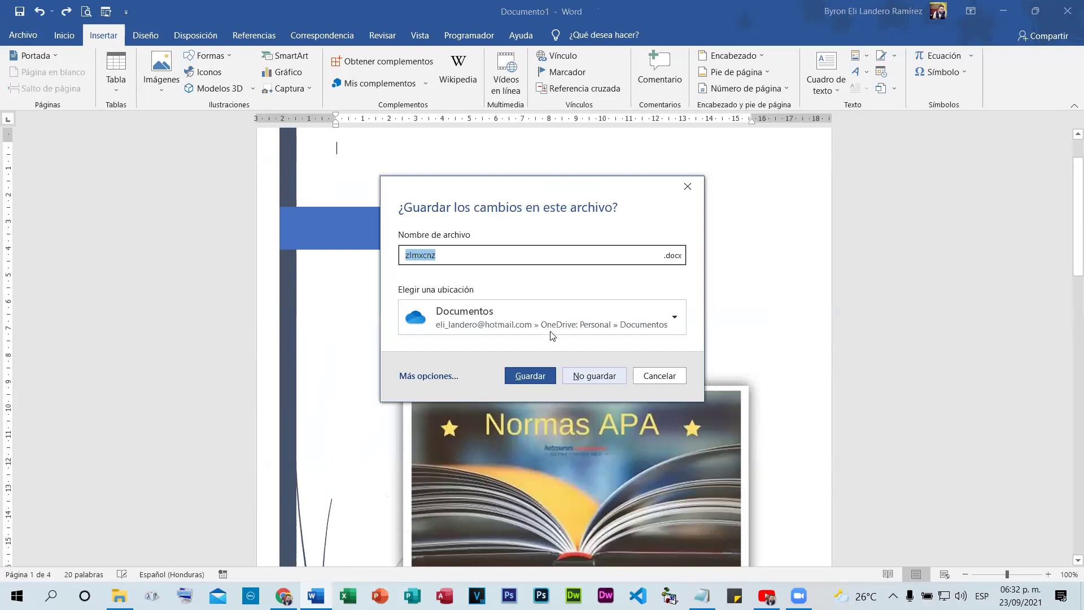
# Open a new blank Word document and browse the cover page gallery for the saved cover
pyautogui.click(324, 592)
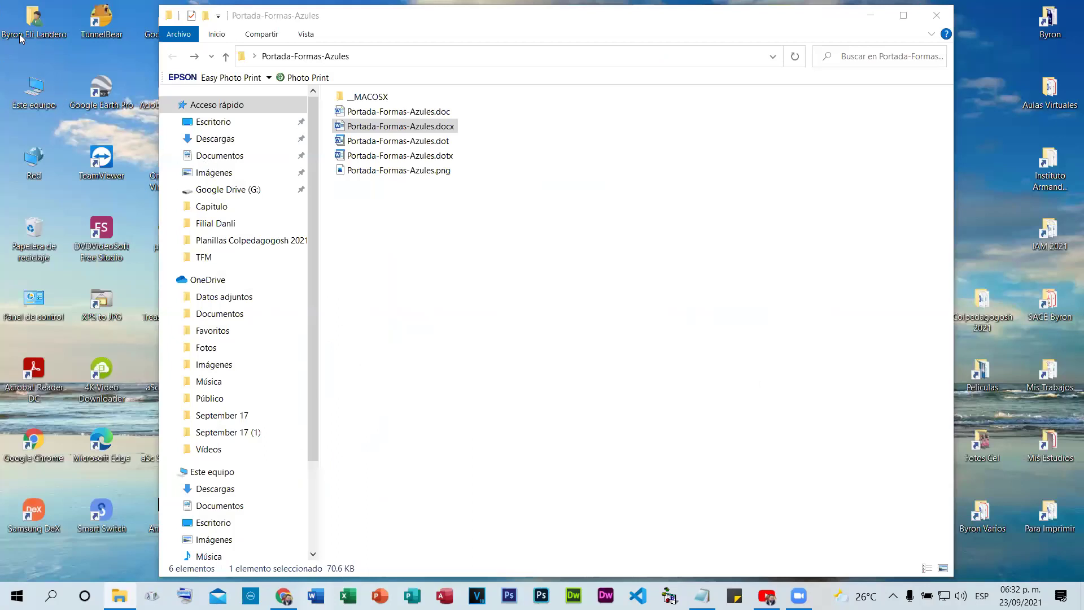
pyautogui.hotkey('alt', 'Tab')
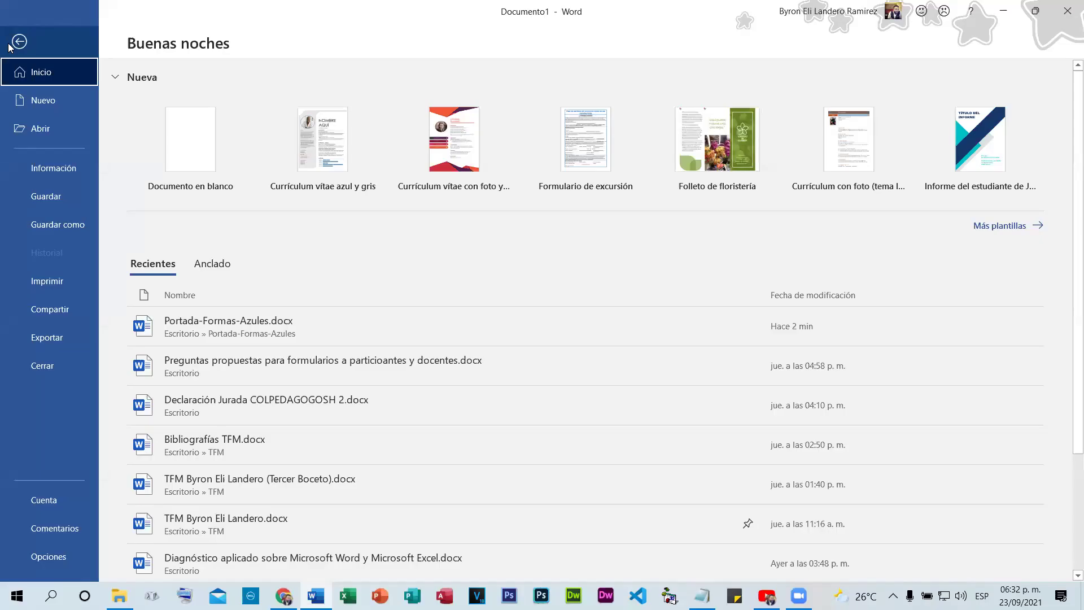
pyautogui.press('Escape')
pyautogui.click(59, 54)
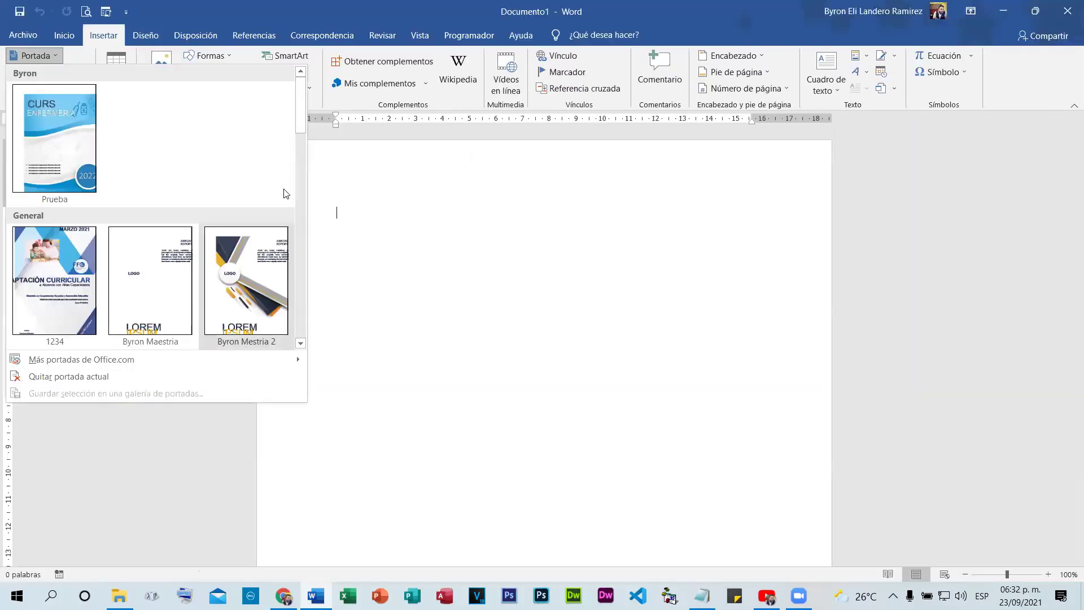
pyautogui.scroll(-10, 289, 188)
pyautogui.scroll(10, 286, 189)
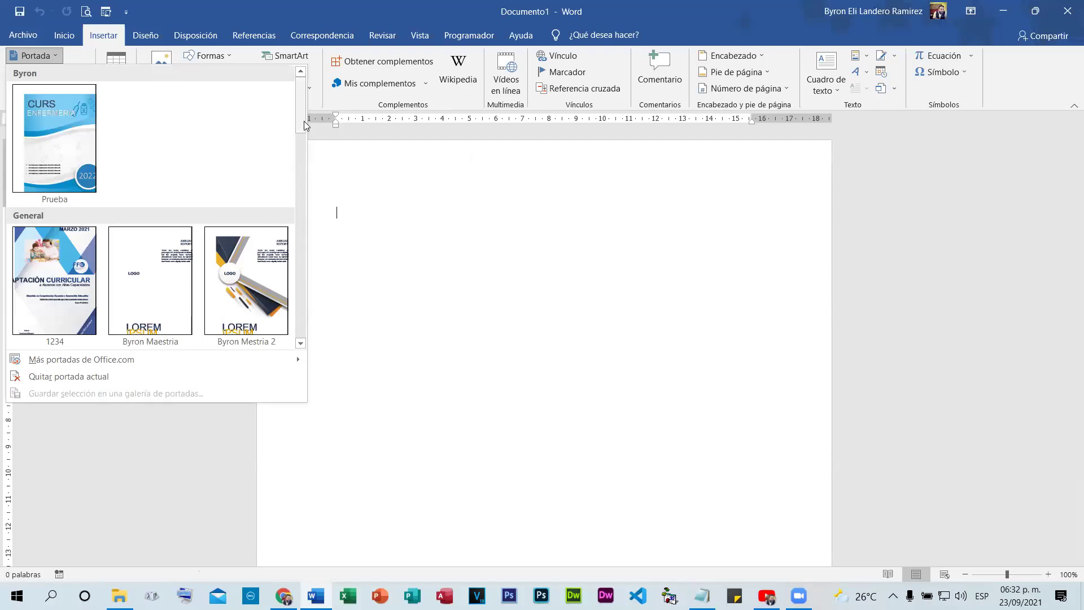
# Close the blank document and reopen Portada-Formas-Azules.docx from its folder
pyautogui.click(1067, 5)
pyautogui.click(1068, 6)
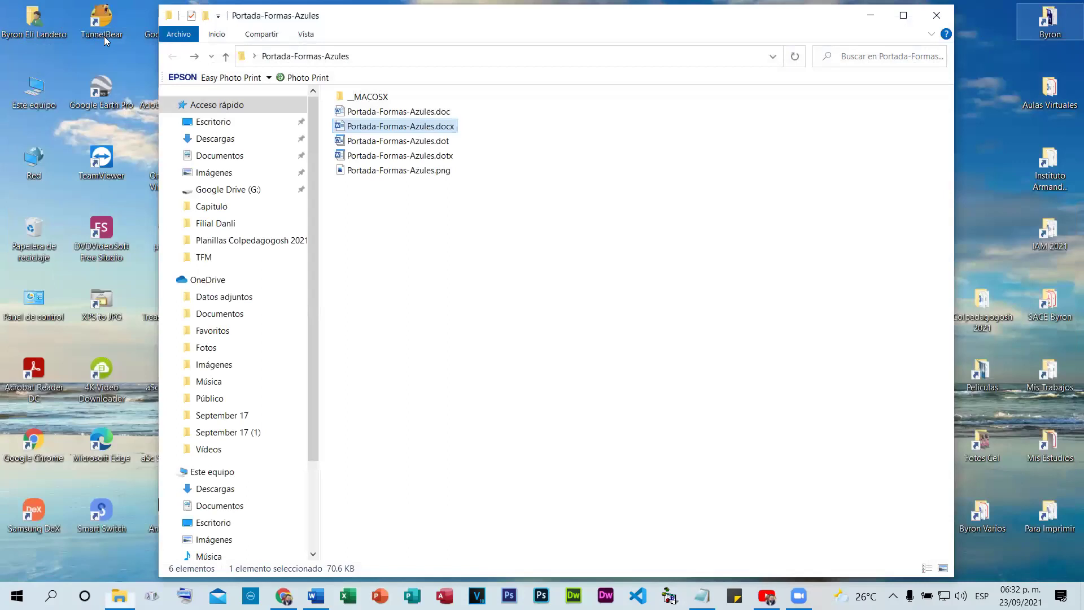
pyautogui.press('Return')
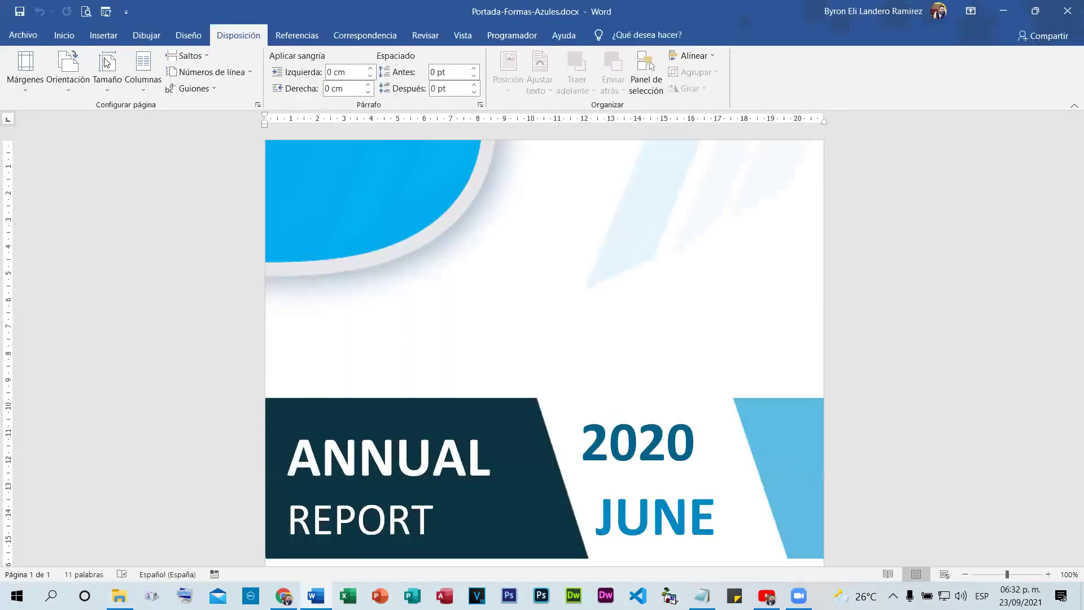
# Try the Carta (8,5 x 11 pulg.) paper size on the cover, check the page's foot, and undo the size change
pyautogui.click(107, 62)
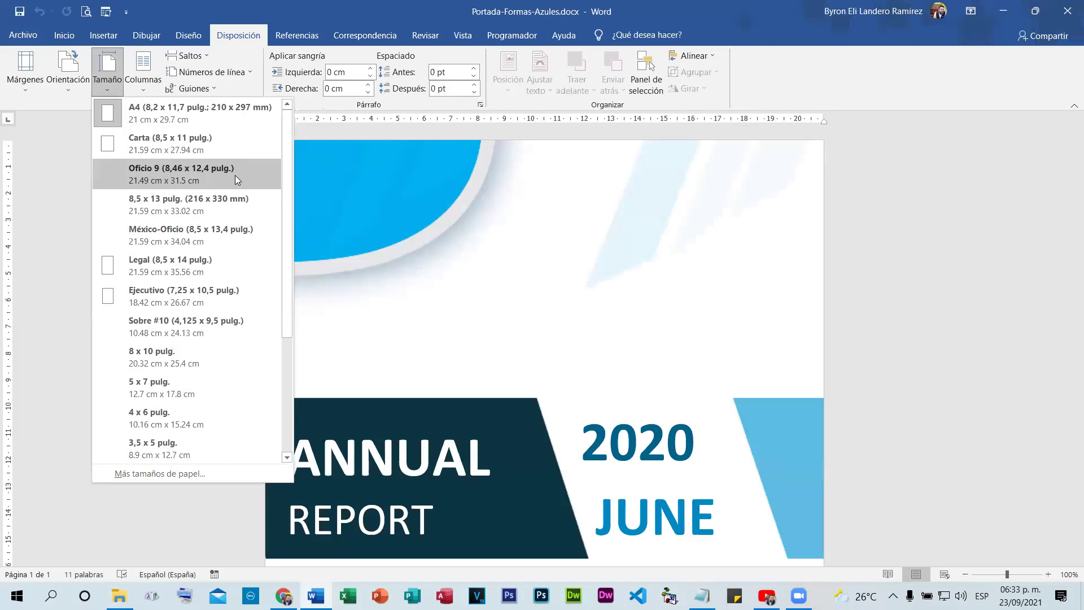
pyautogui.click(208, 149)
pyautogui.scroll(-3, 452, 232)
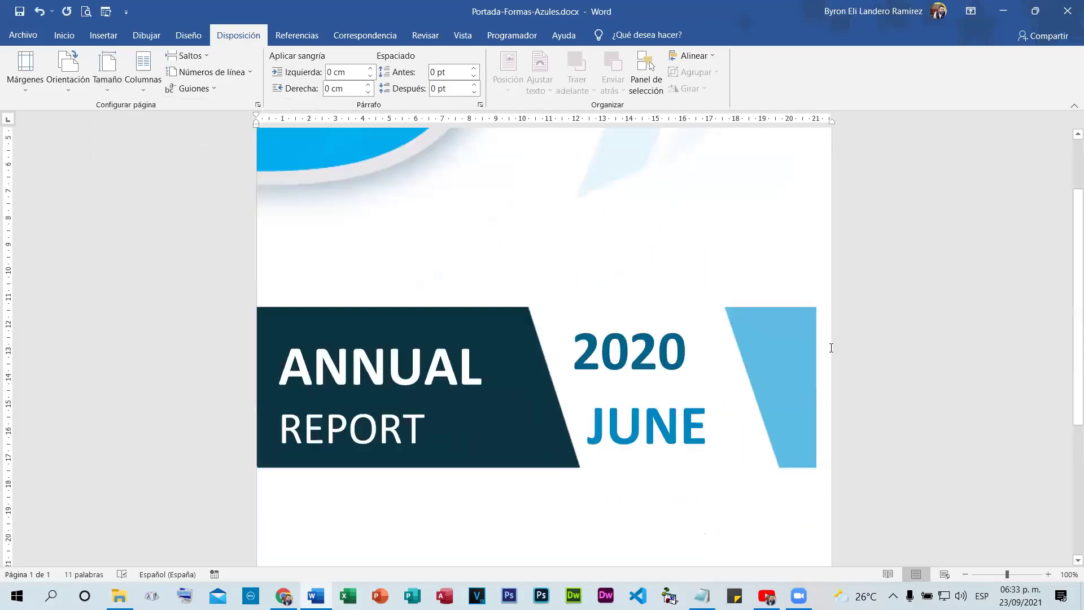
pyautogui.scroll(-5, 851, 355)
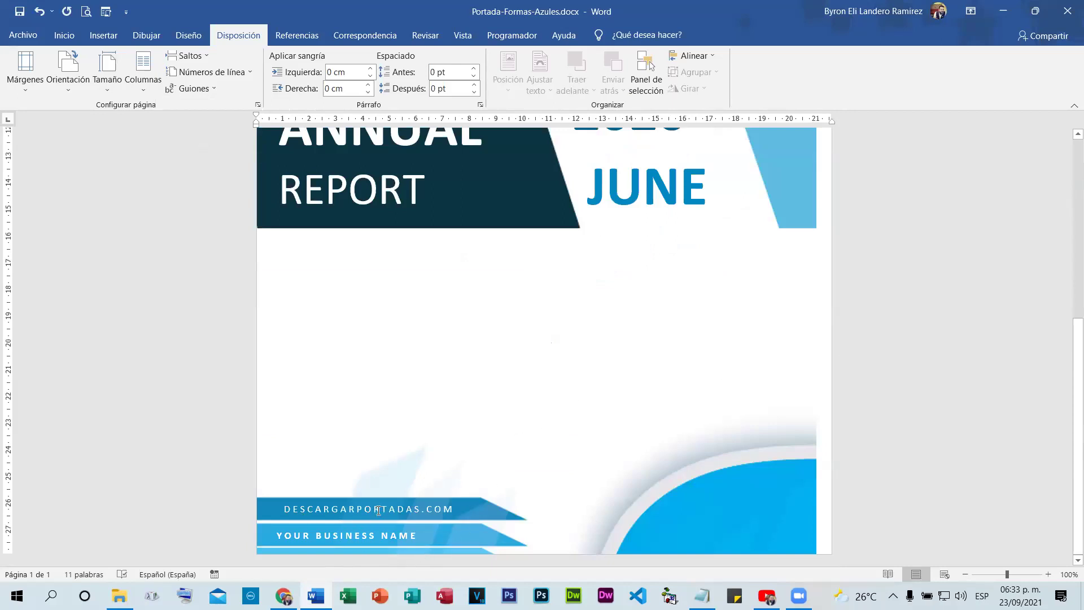
pyautogui.hotkey('ctrl', 'z')
pyautogui.scroll(-1, 339, 520)
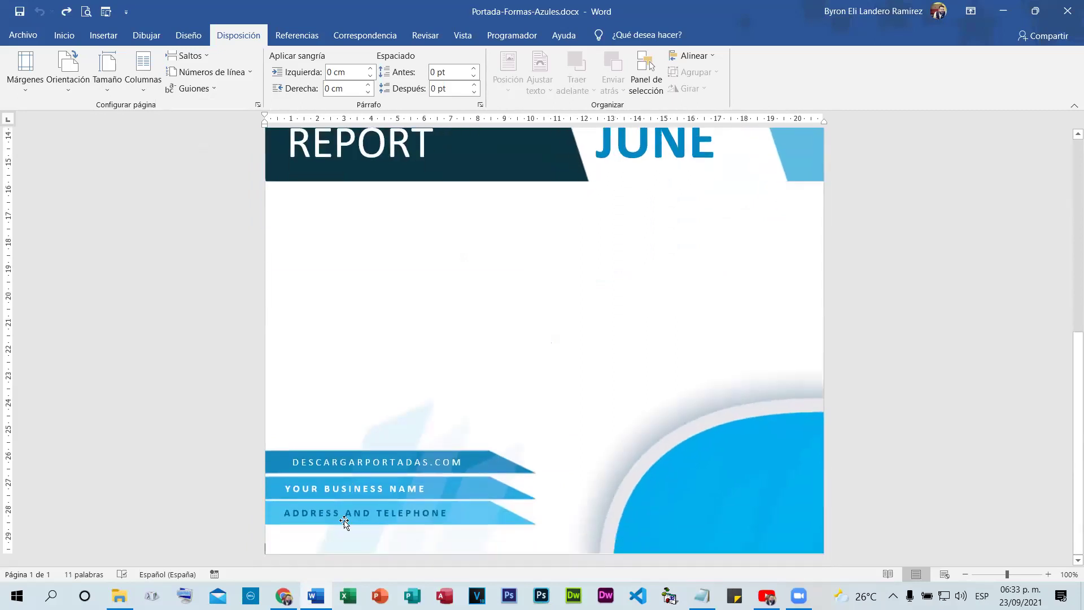
# Try shortening the cover's background picture from its lower edge, restore its full height, and check the page
pyautogui.click(630, 407)
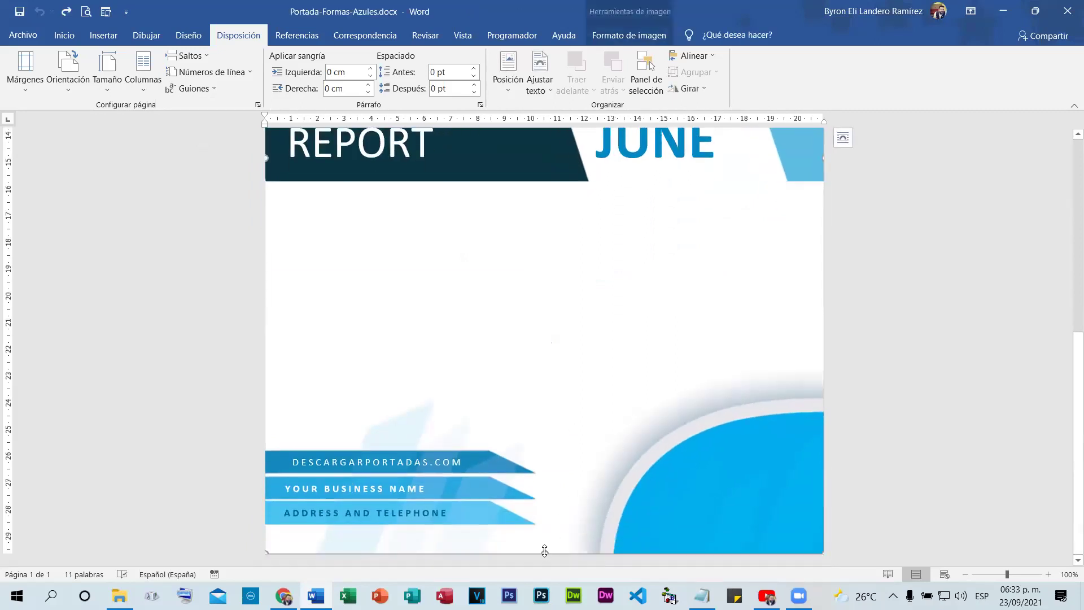
pyautogui.moveTo(544, 552); pyautogui.dragTo(564, 482)
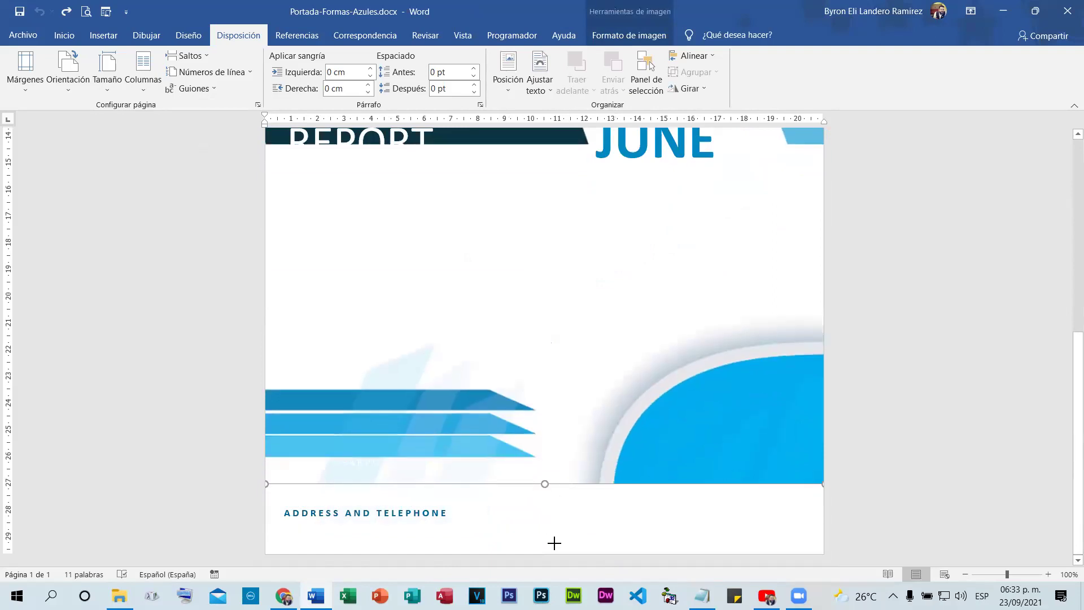
pyautogui.moveTo(550, 549); pyautogui.dragTo(548, 547)
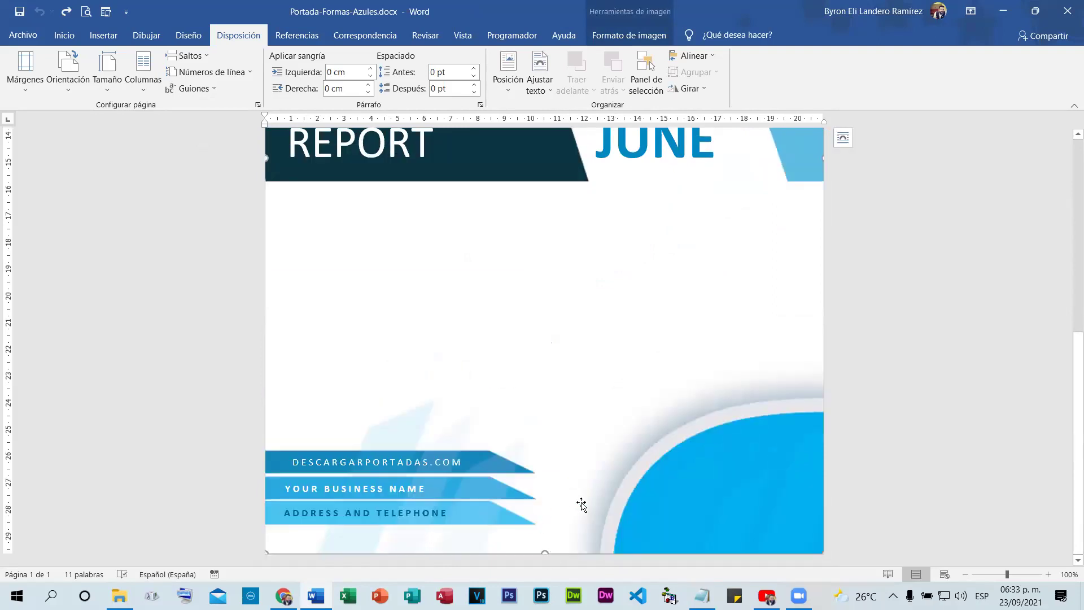
pyautogui.scroll(6, 621, 440)
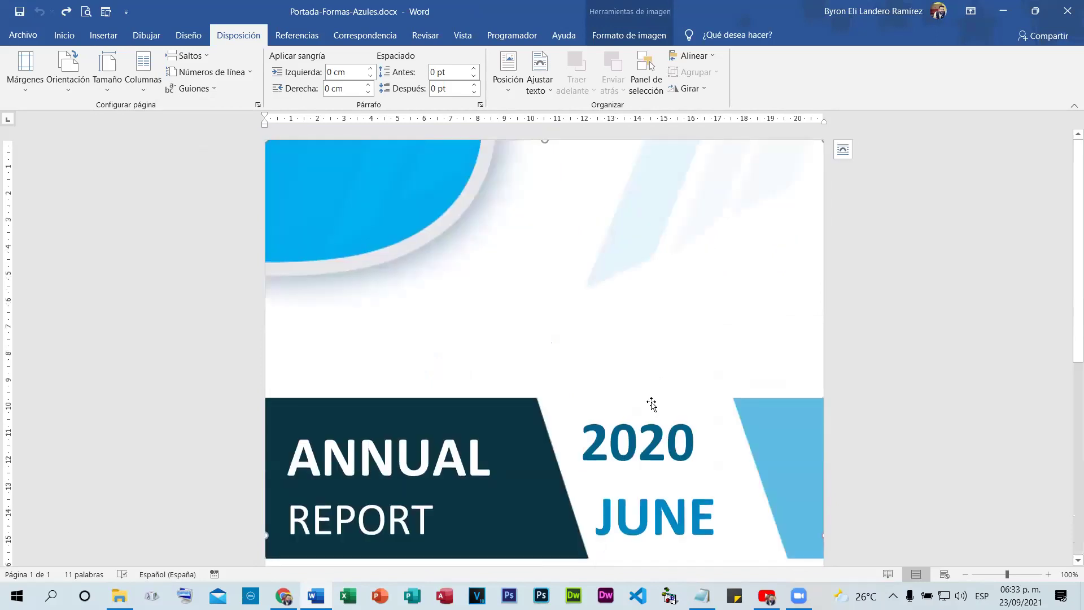
pyautogui.scroll(-5, 651, 403)
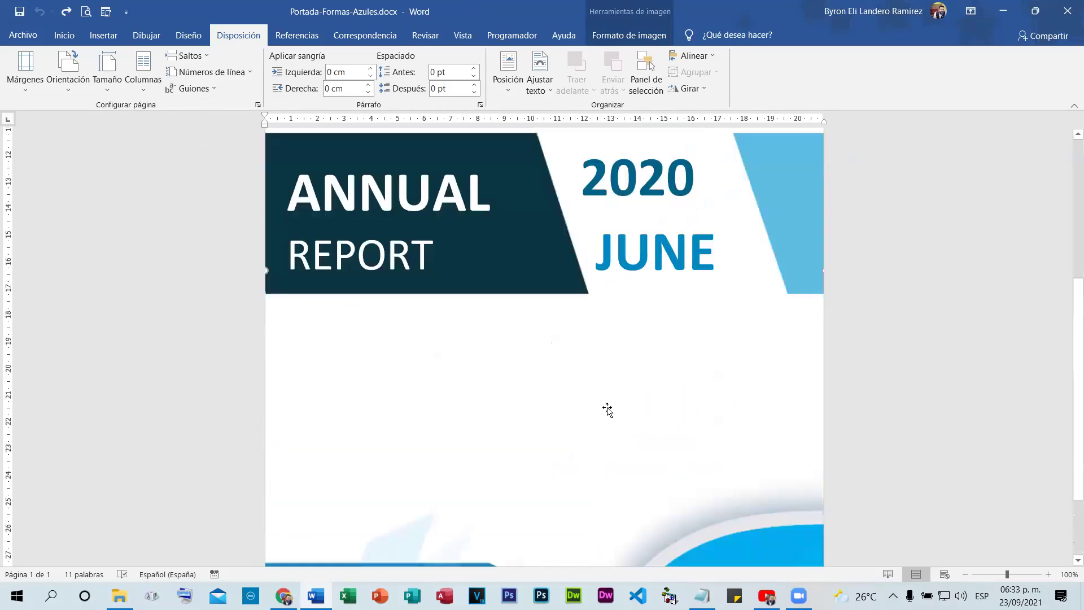
pyautogui.scroll(-2, 358, 380)
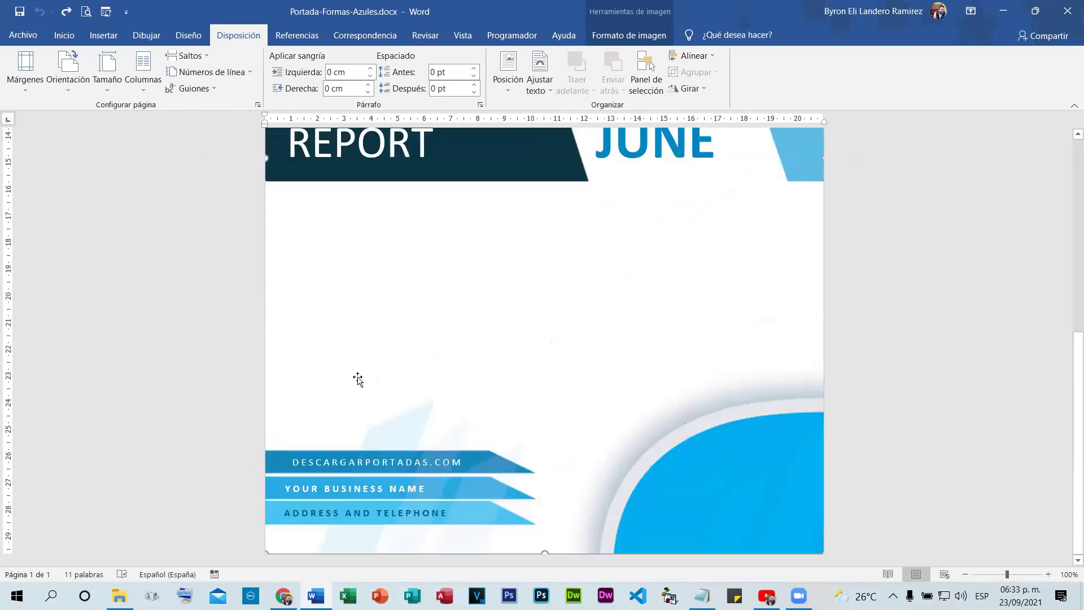
# Try selecting the website, business name and address text boxes at the cover's foot together, and clear the selection
pyautogui.click(328, 464)
pyautogui.tripleClick(322, 487)
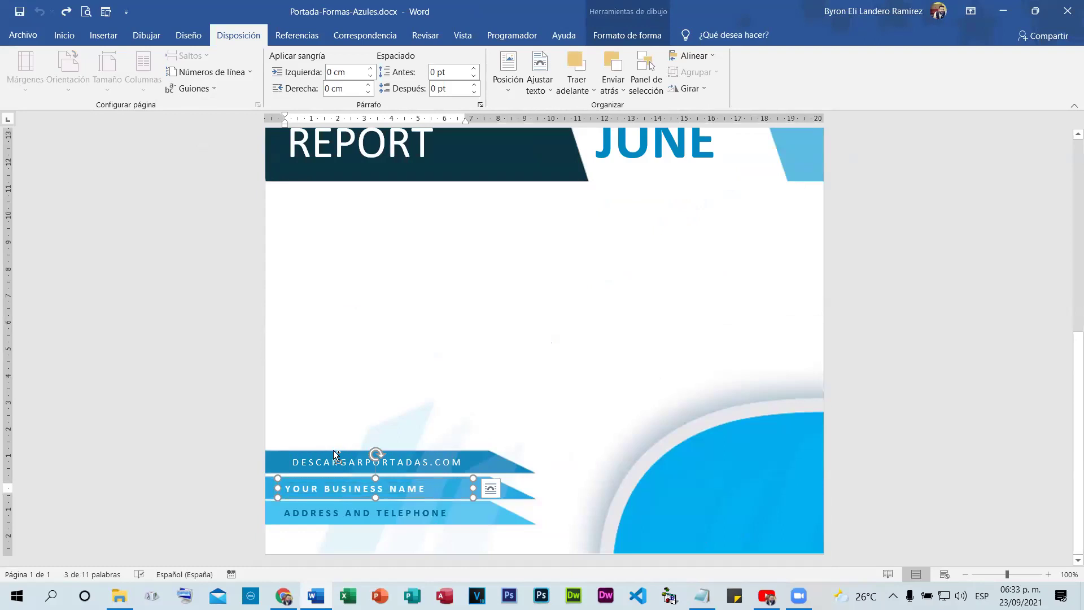
pyautogui.click(332, 458)
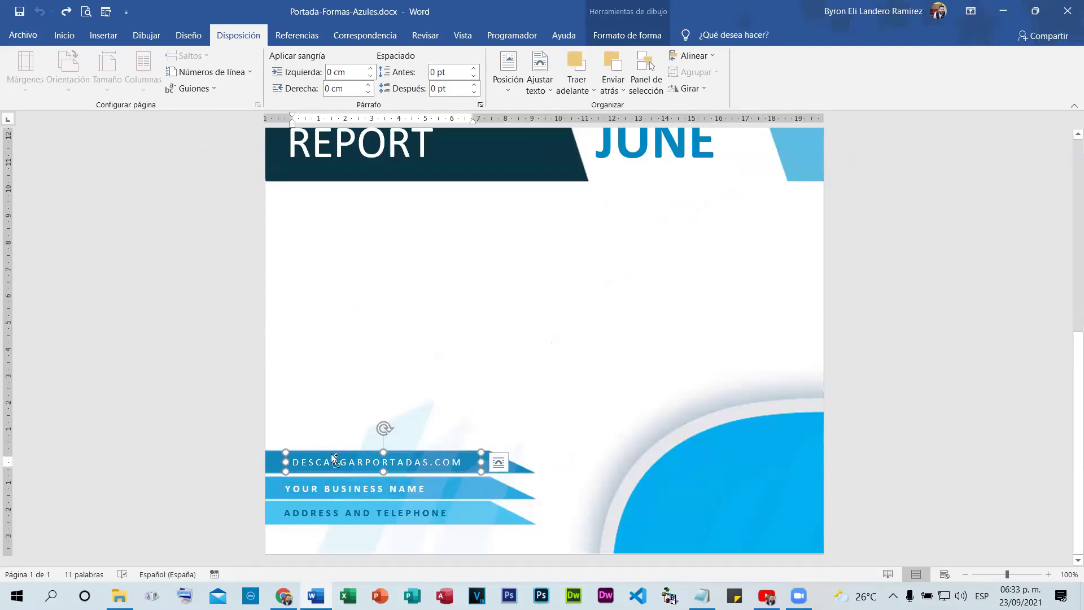
pyautogui.keyDown('shift'); pyautogui.click(327, 480); pyautogui.keyUp('shift')
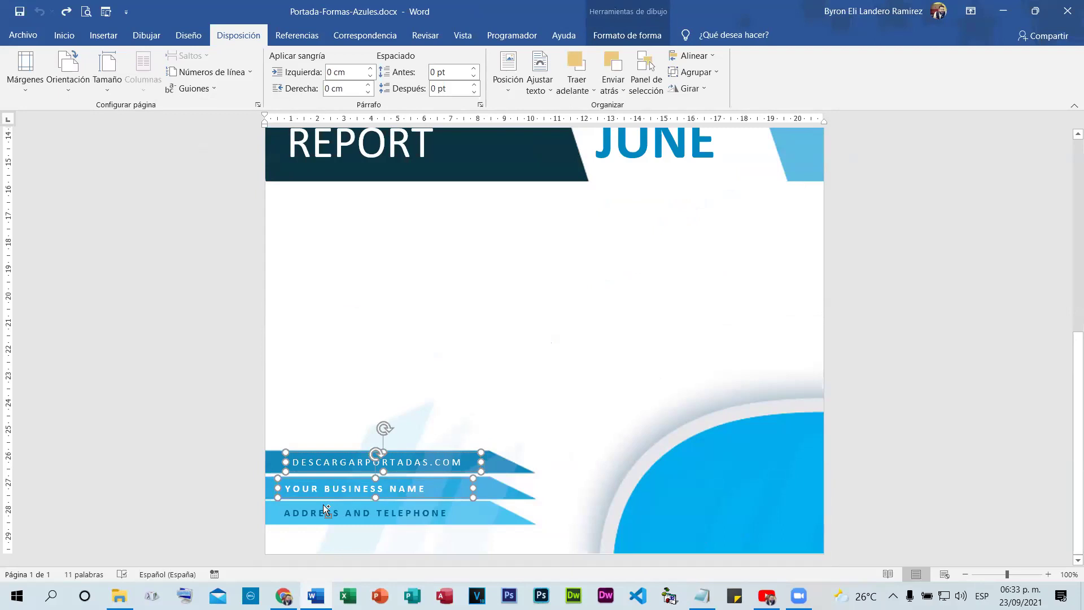
pyautogui.keyDown('shift'); pyautogui.click(455, 504); pyautogui.keyUp('shift')
pyautogui.rightClick(549, 357)
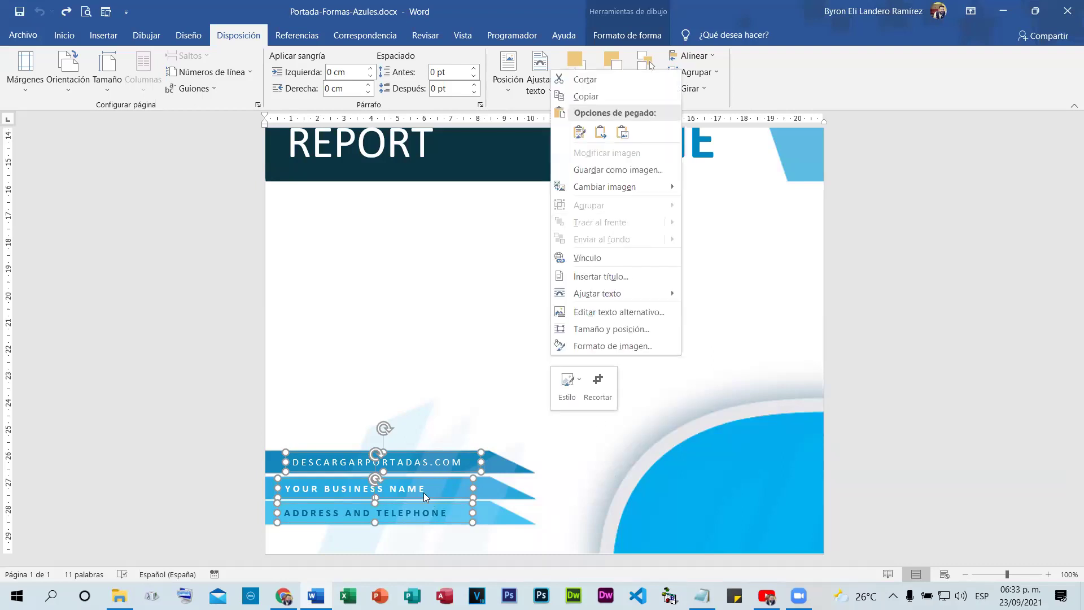
pyautogui.click(419, 455)
pyautogui.click(419, 456)
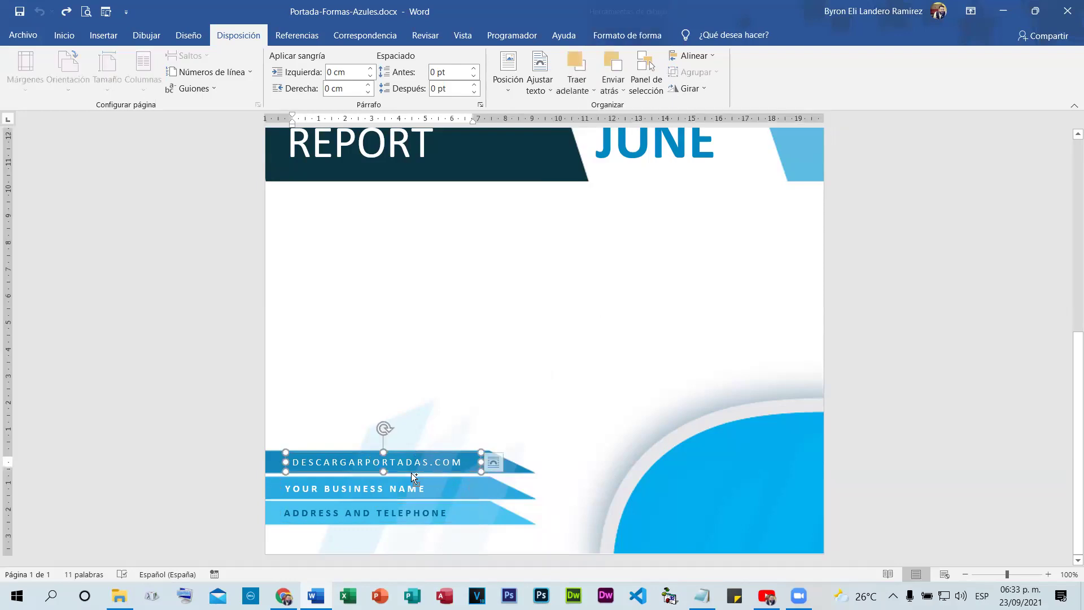
pyautogui.keyDown('shift'); pyautogui.click(414, 488); pyautogui.keyUp('shift')
pyautogui.click(412, 511)
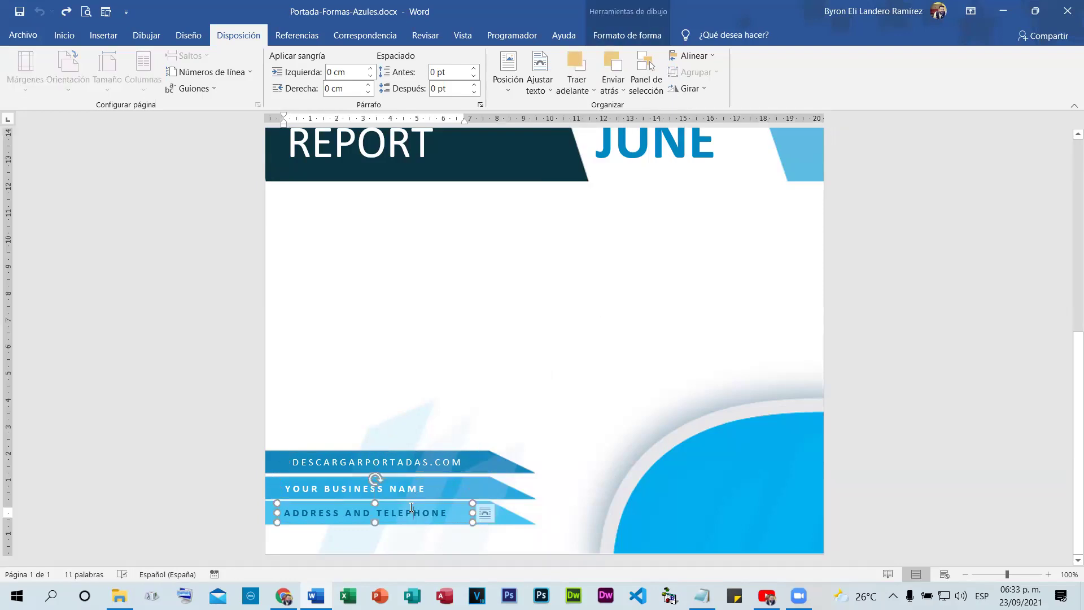
pyautogui.click(526, 378)
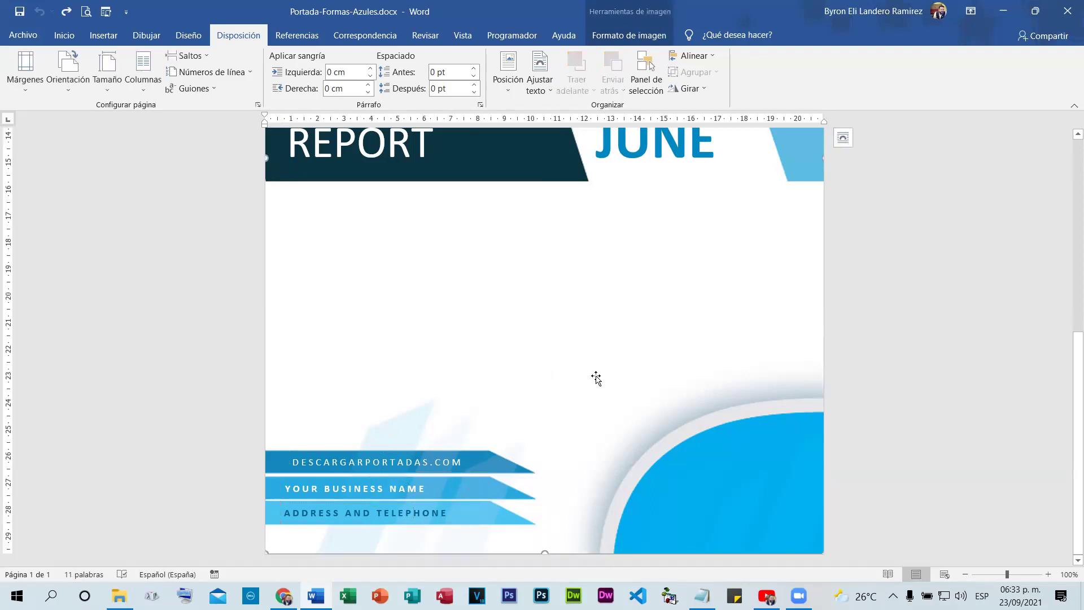
# Select all the contents of the cover document, ready for saving to the cover page gallery
pyautogui.scroll(5, 653, 380)
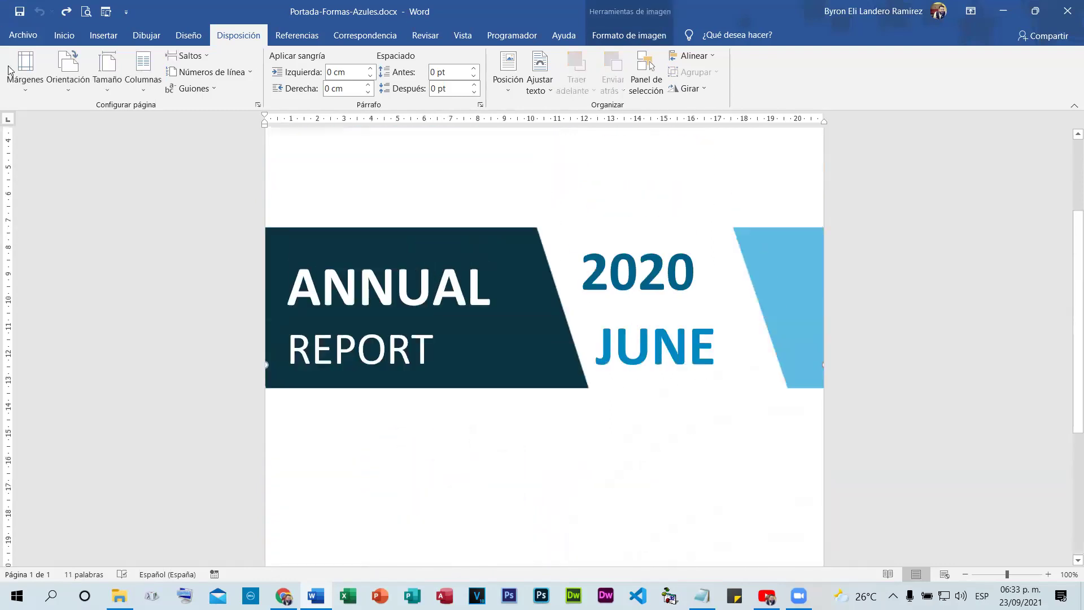
pyautogui.scroll(3, 525, 261)
pyautogui.click(64, 35)
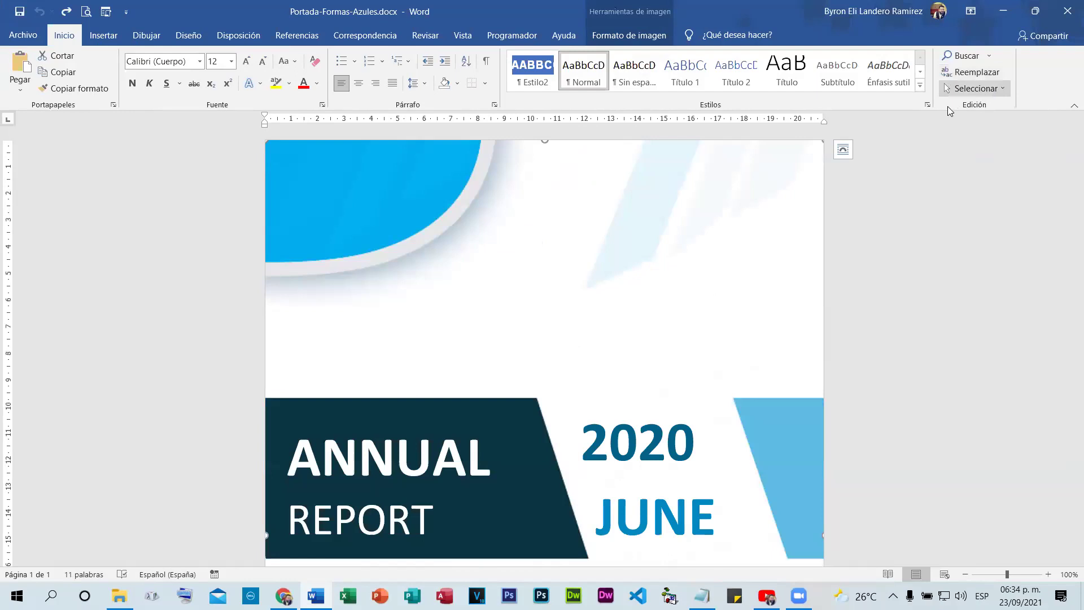
pyautogui.hotkey('ctrl', 'e')
pyautogui.click(96, 38)
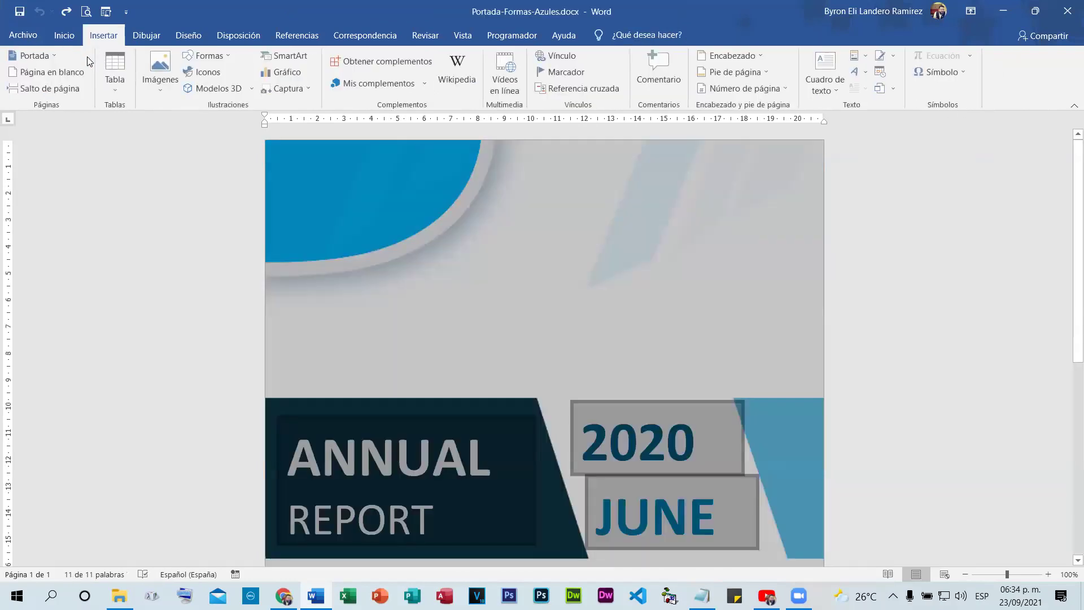
# Save the selection as a cover page building block named "Portada FUNDAUPN", and close the document, saving the changes to Building Blocks.dotx
pyautogui.click(54, 56)
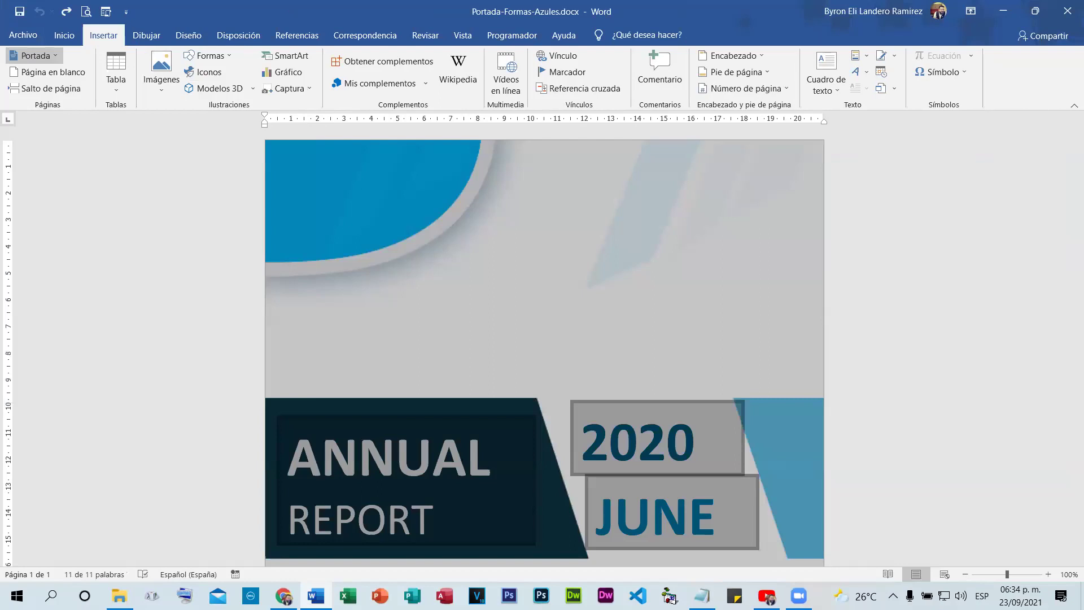
pyautogui.write('FUNDAUPN')
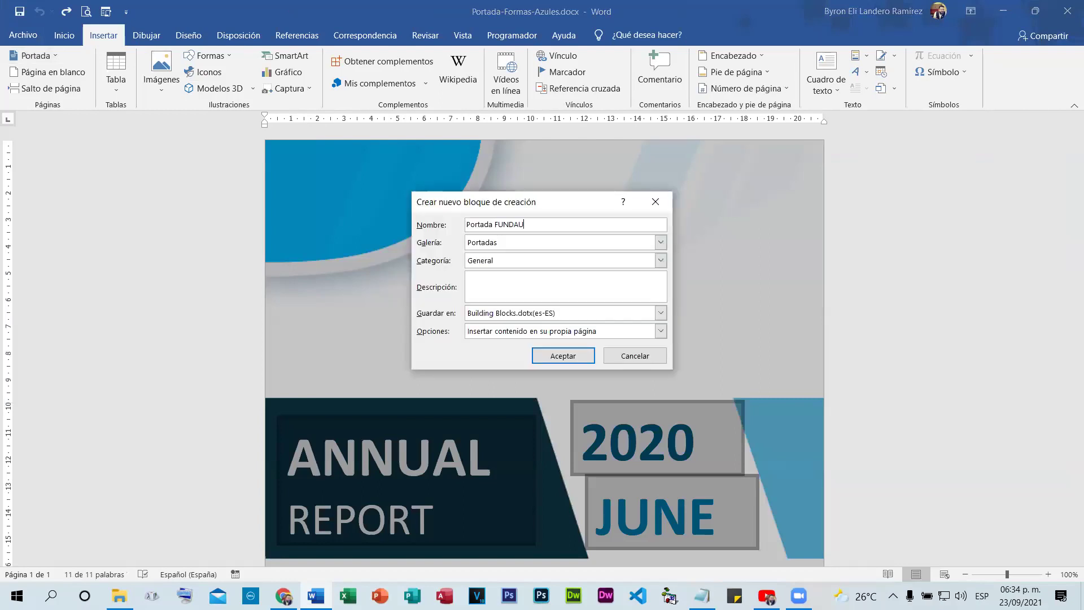
pyautogui.click(563, 358)
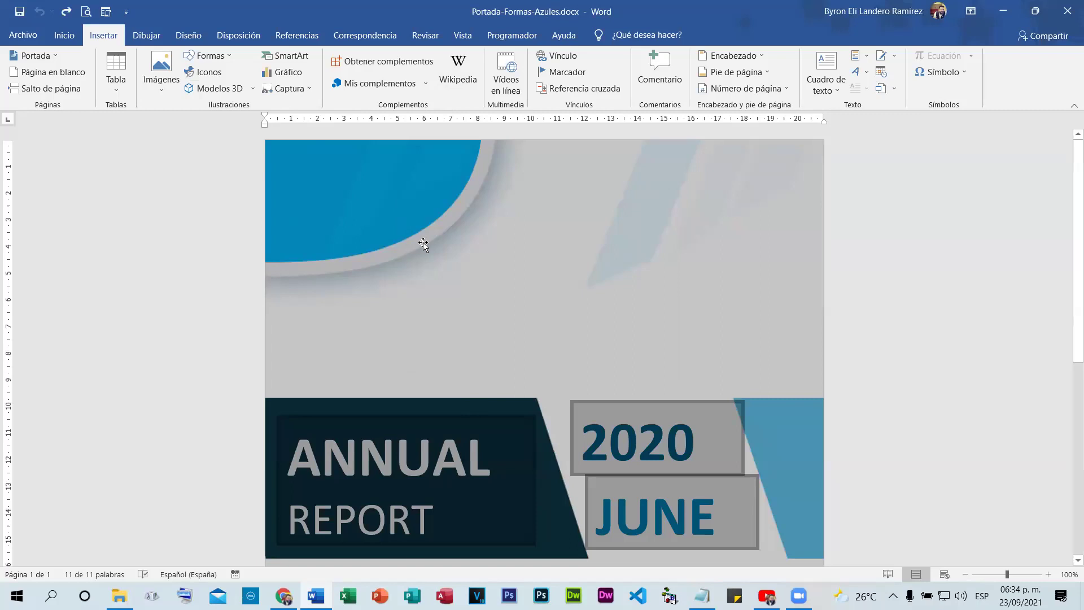
pyautogui.click(1069, 8)
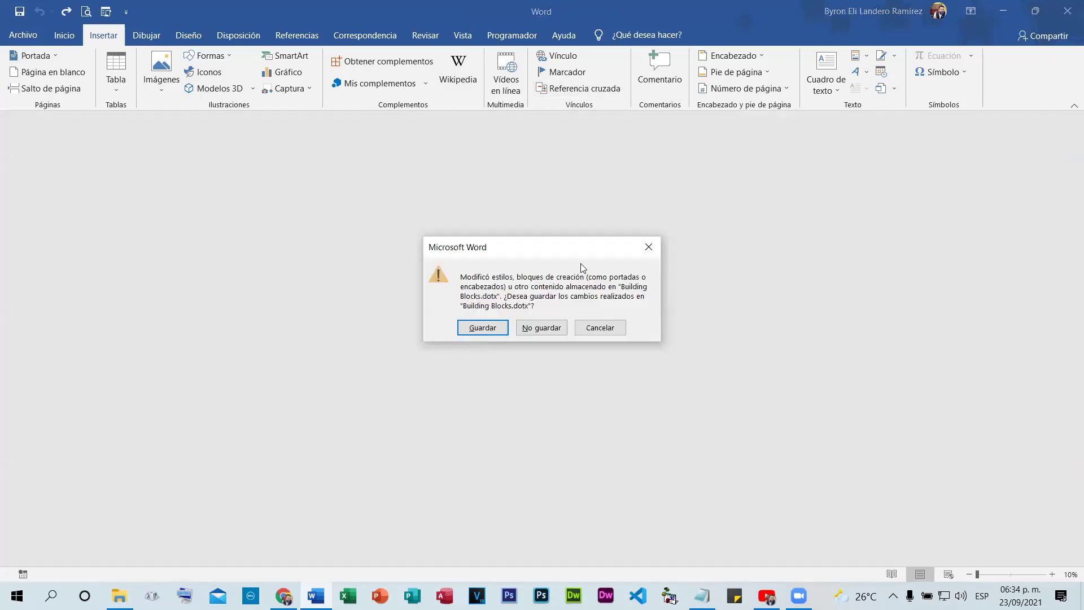
pyautogui.click(462, 325)
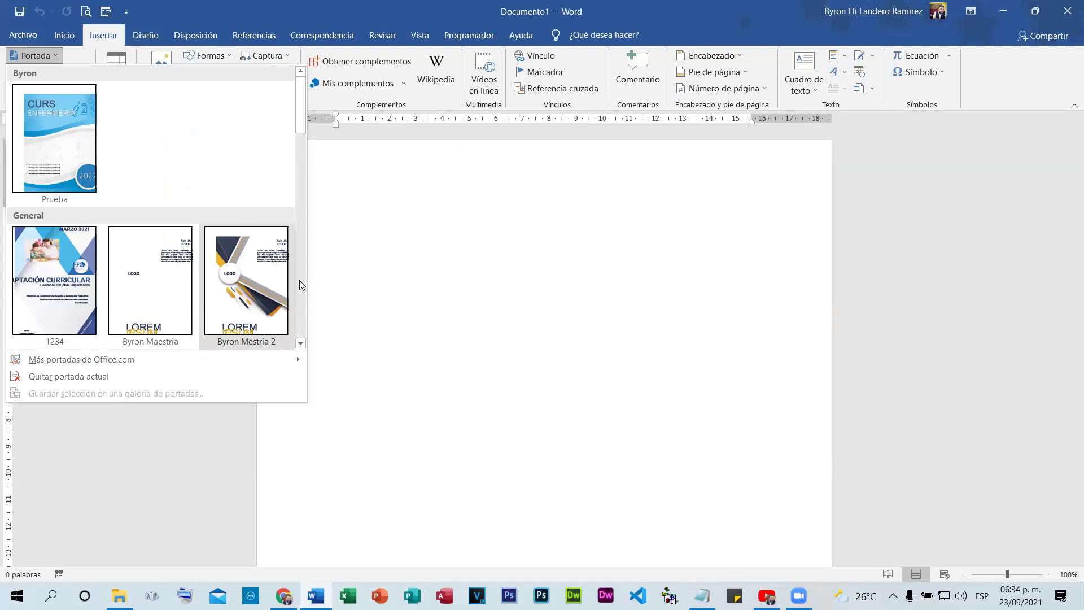
# Insert the newly saved "Portada FUNDAUPN" cover from the cover page gallery
pyautogui.scroll(-10, 301, 281)
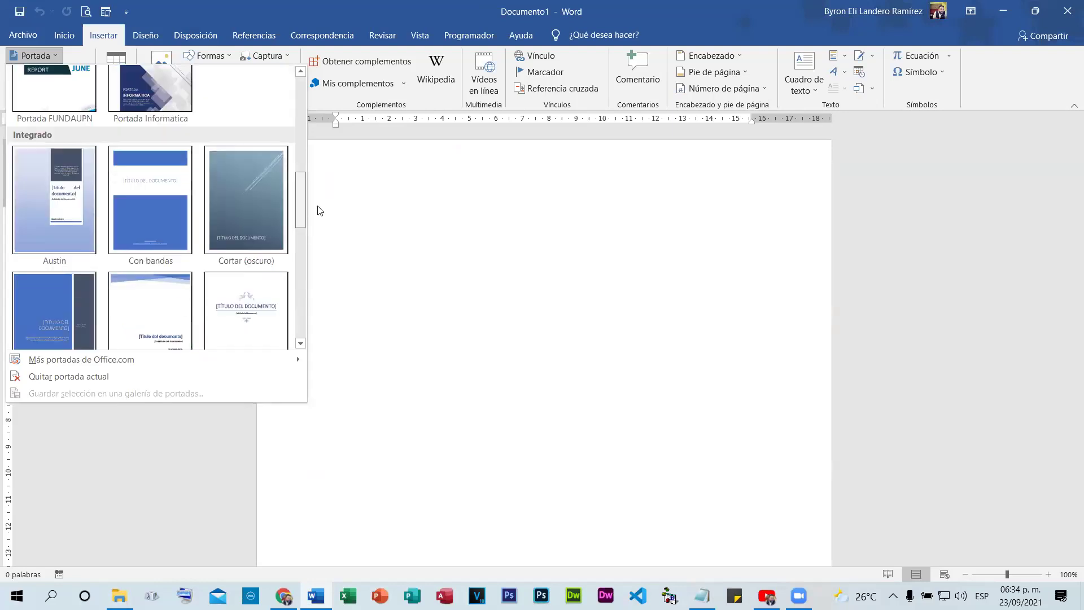
pyautogui.scroll(2, 22, 161)
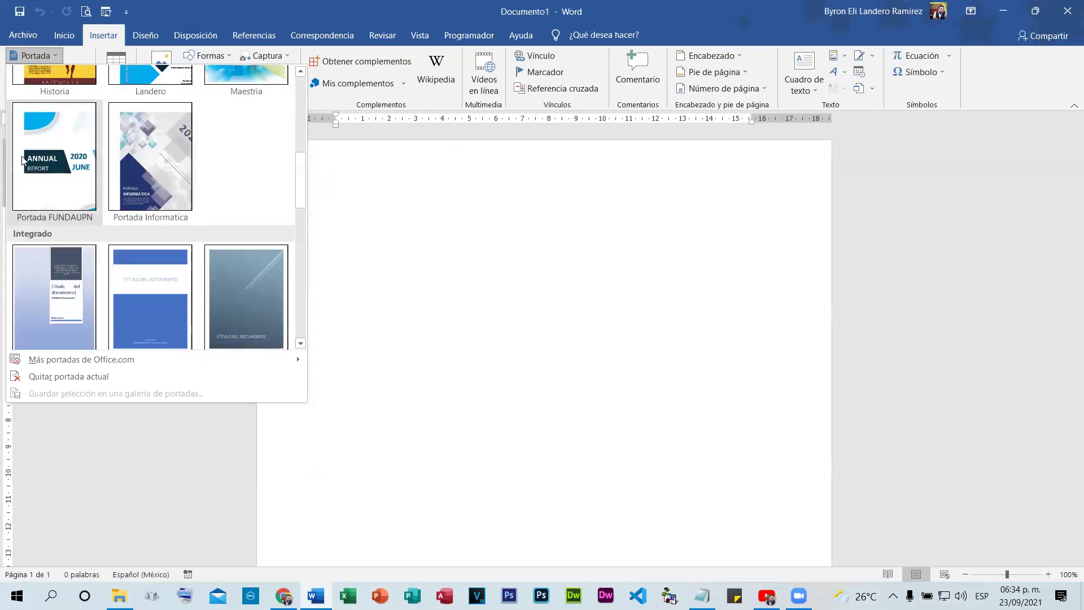
pyautogui.click(62, 163)
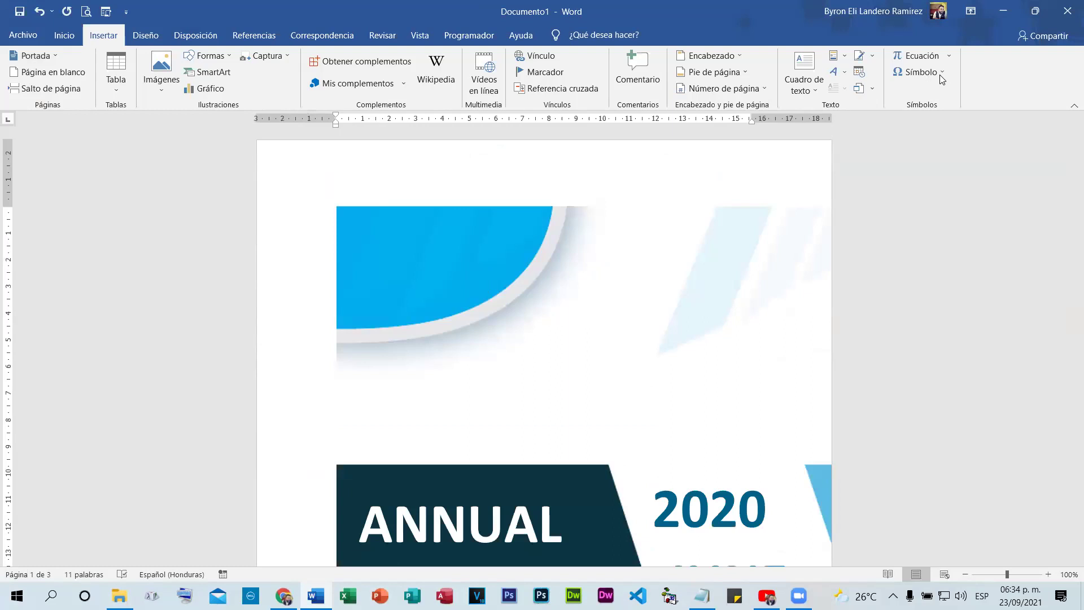
# Try moving the inserted cover's contents and background picture toward the page's upper-left corner, and check the page
pyautogui.click(64, 35)
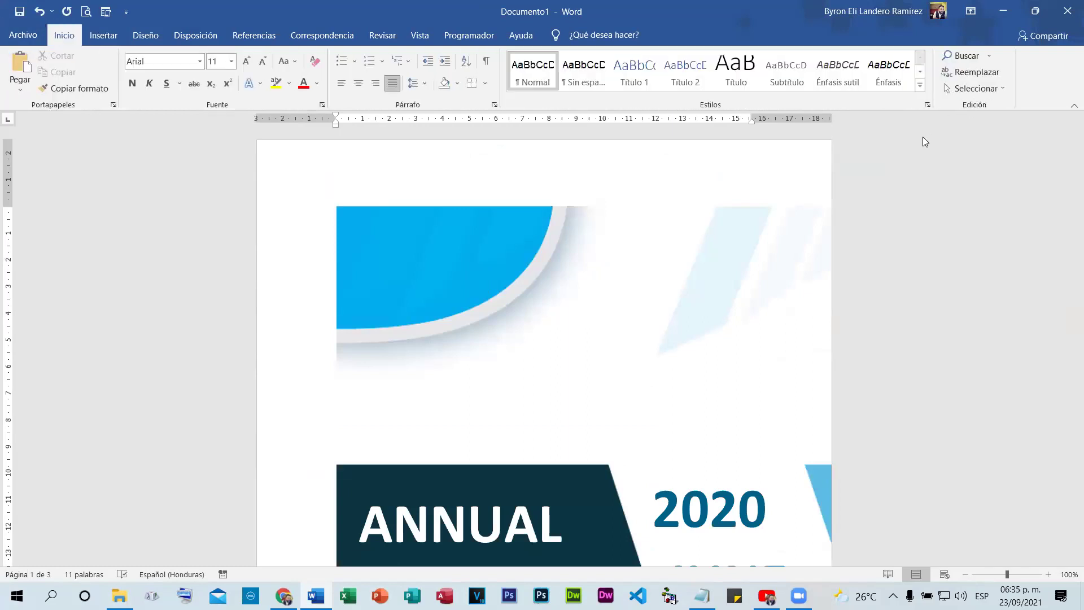
pyautogui.hotkey('ctrl', 'e')
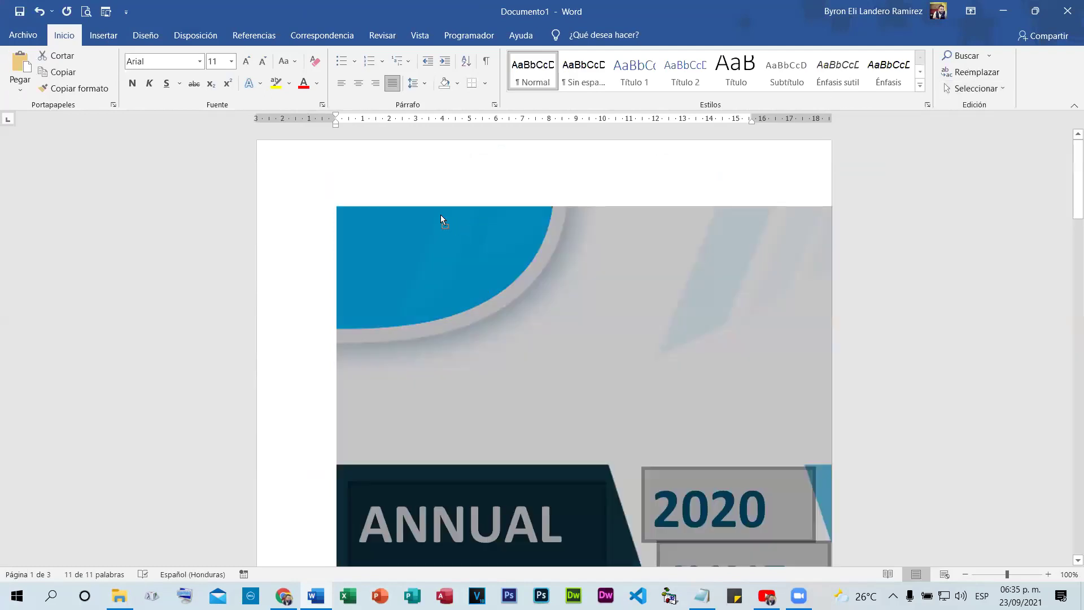
pyautogui.moveTo(337, 148); pyautogui.dragTo(252, 165)
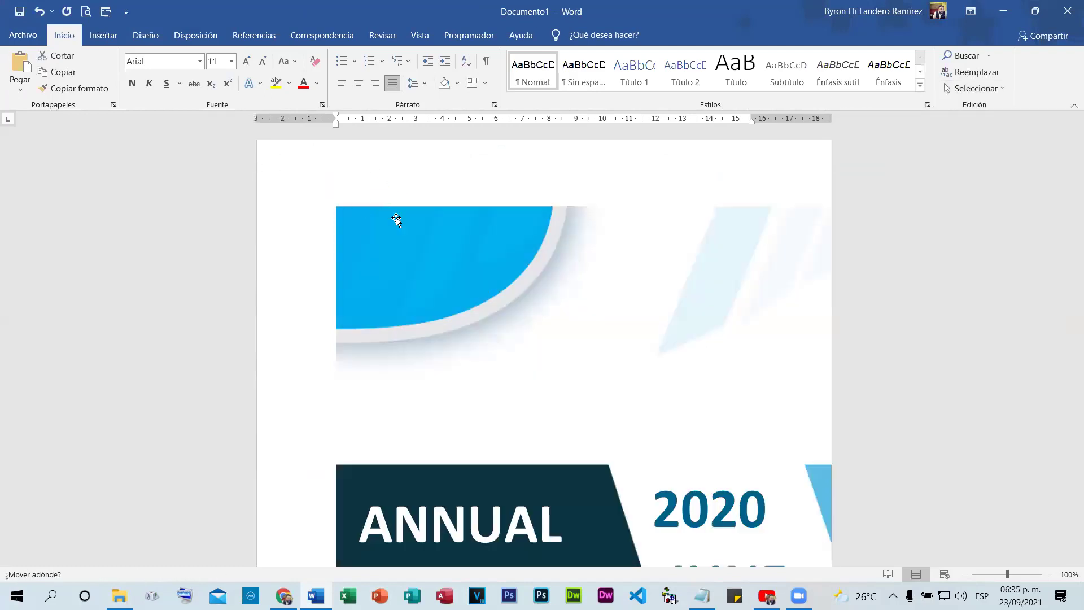
pyautogui.moveTo(396, 220); pyautogui.dragTo(276, 170)
pyautogui.click(444, 250)
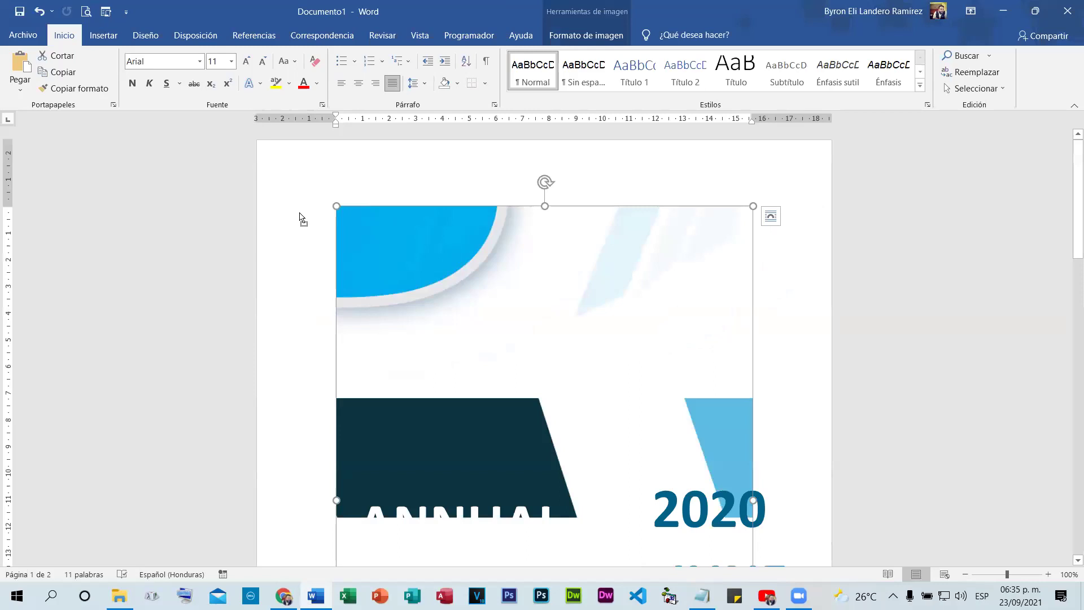
pyautogui.scroll(-10, 688, 276)
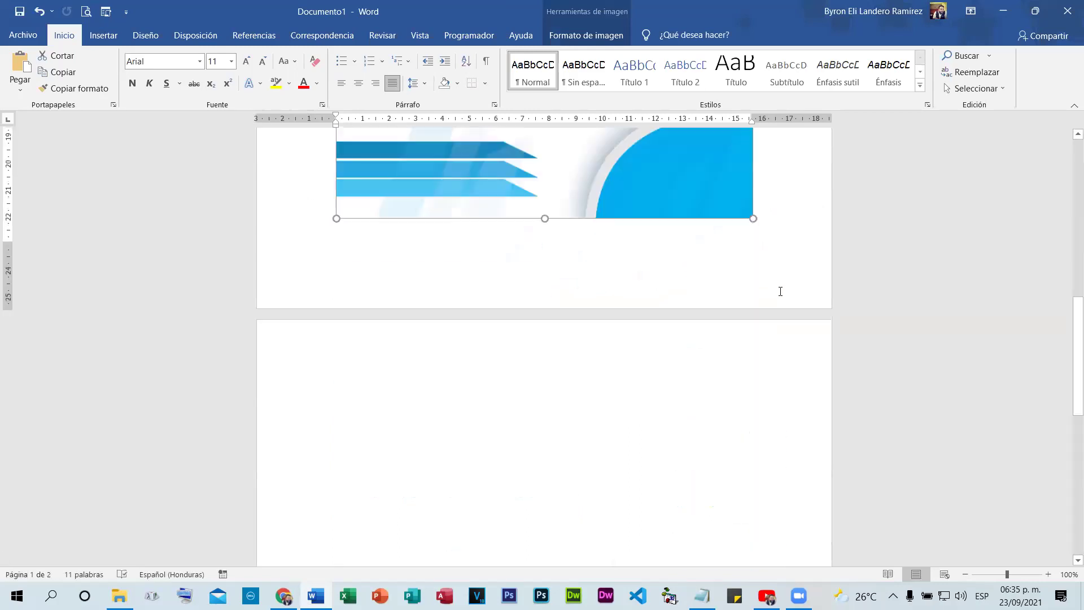
pyautogui.scroll(5, 780, 291)
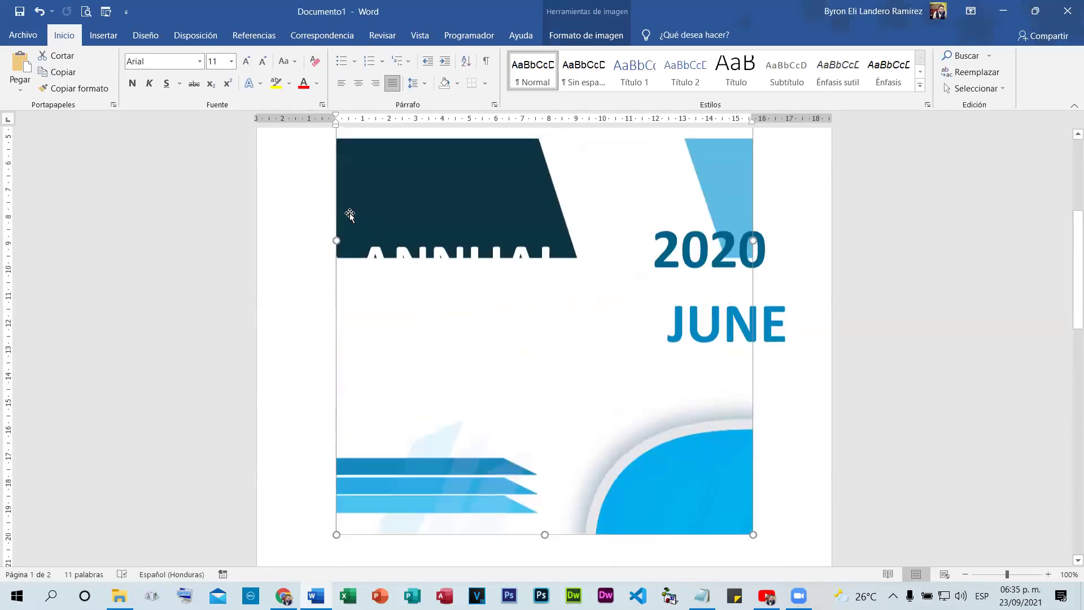
# Undo the background picture changes and the cover insertion, back to the blank document
pyautogui.hotkey('ctrl', 'z')
pyautogui.hotkey('ctrl', 'z')
pyautogui.hotkey('ctrl', 'z')
pyautogui.hotkey('ctrl', 'z')
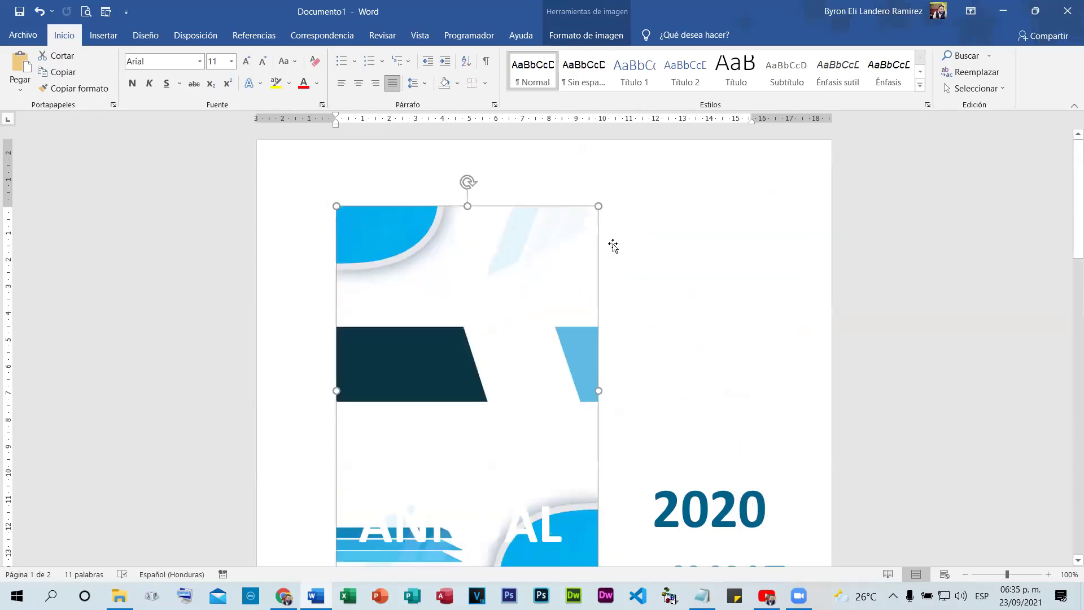
pyautogui.hotkey('ctrl', 'z')
pyautogui.hotkey('ctrl', 'z')
pyautogui.hotkey('ctrl', 'z')
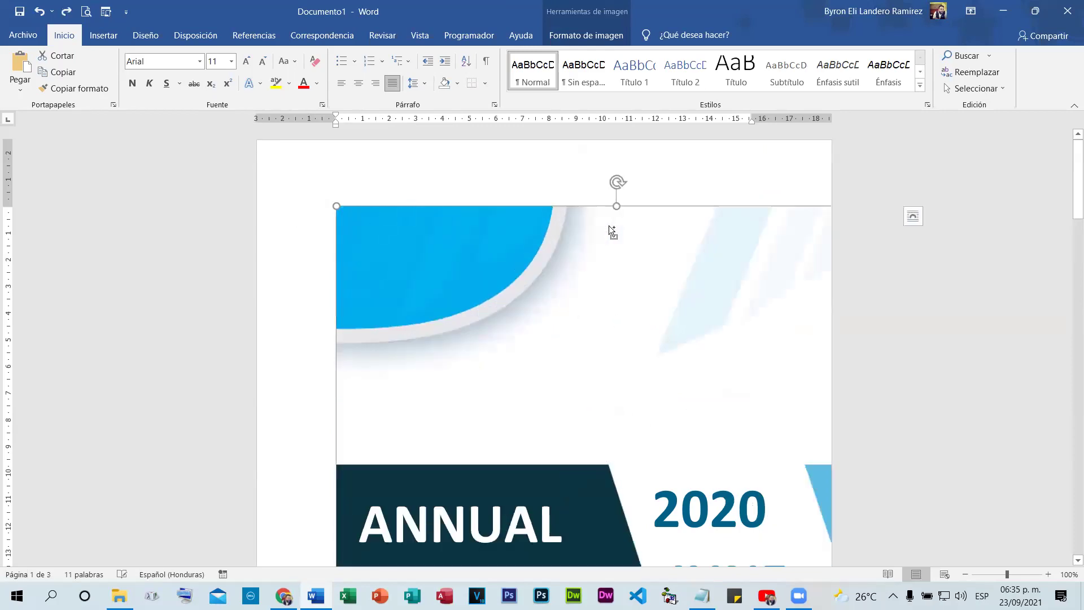
pyautogui.hotkey('ctrl', 'z')
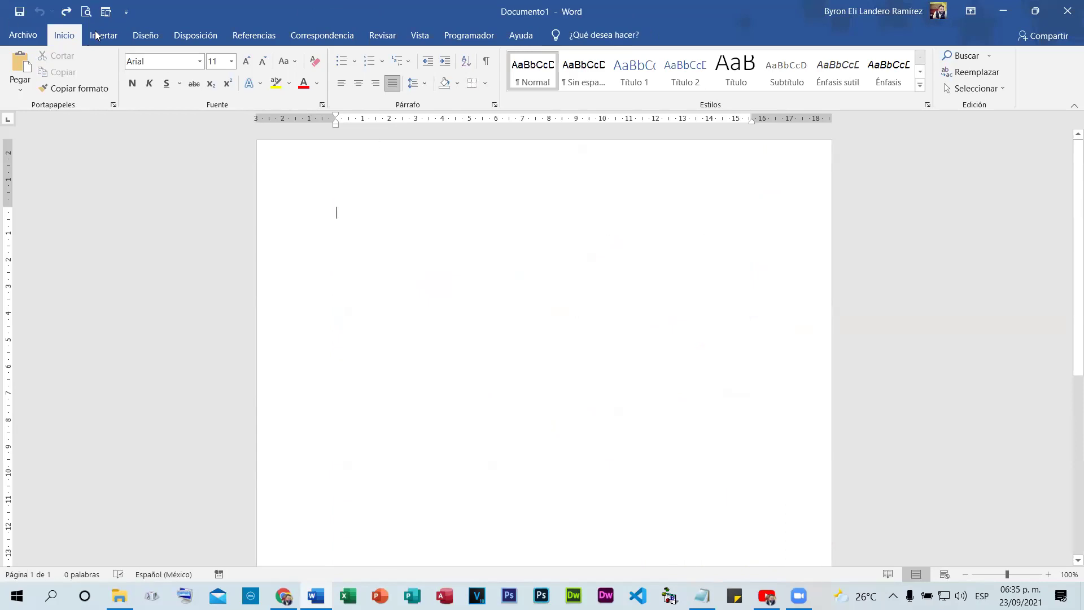
# Insert the "Portada FUNDAUPN" cover into the blank document again
pyautogui.click(99, 35)
pyautogui.click(35, 55)
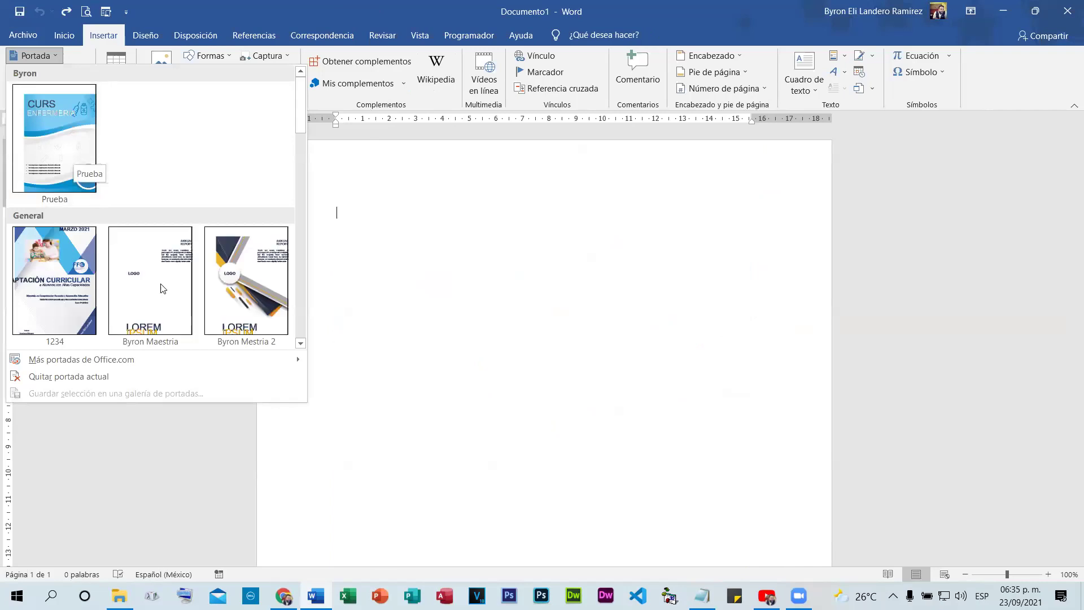
pyautogui.scroll(-10, 161, 311)
pyautogui.scroll(3, 162, 317)
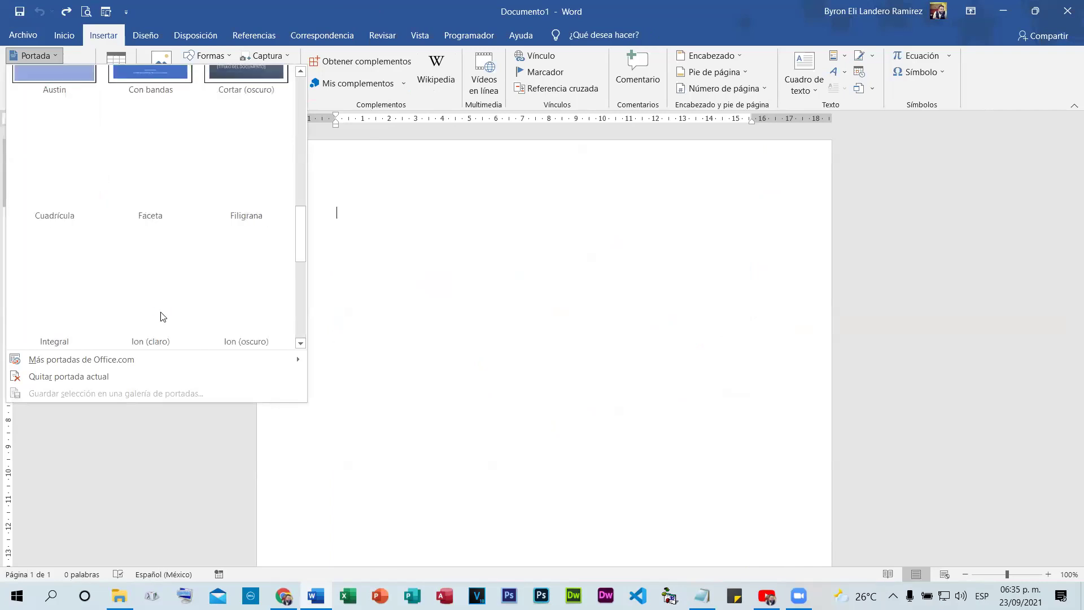
pyautogui.scroll(3, 159, 316)
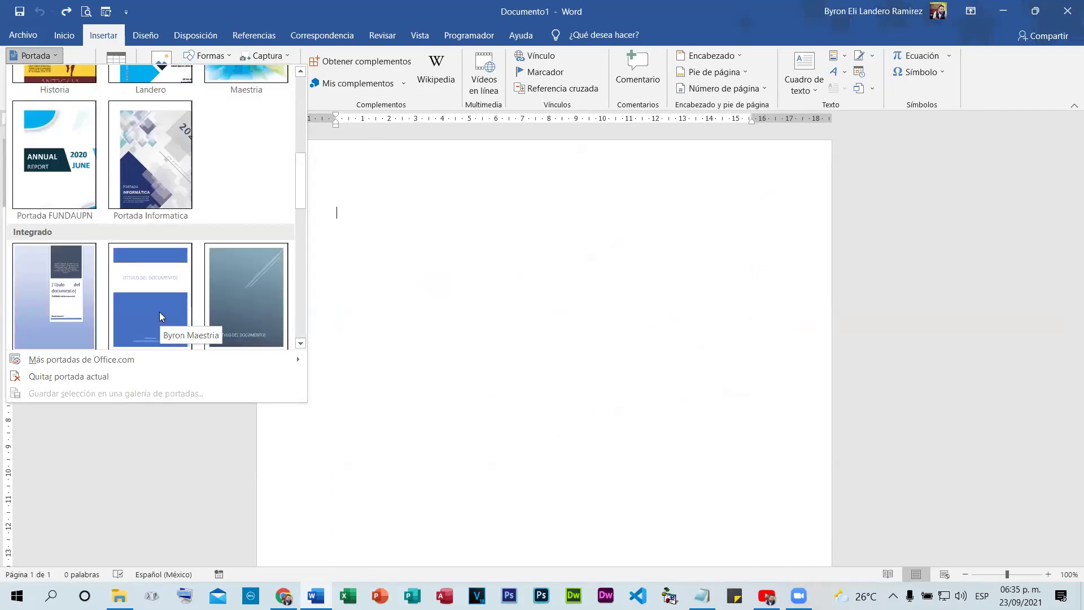
pyautogui.click(64, 181)
# Set the cover's background picture to float in front of the text and move it to the page's upper-left corner
pyautogui.click(678, 360)
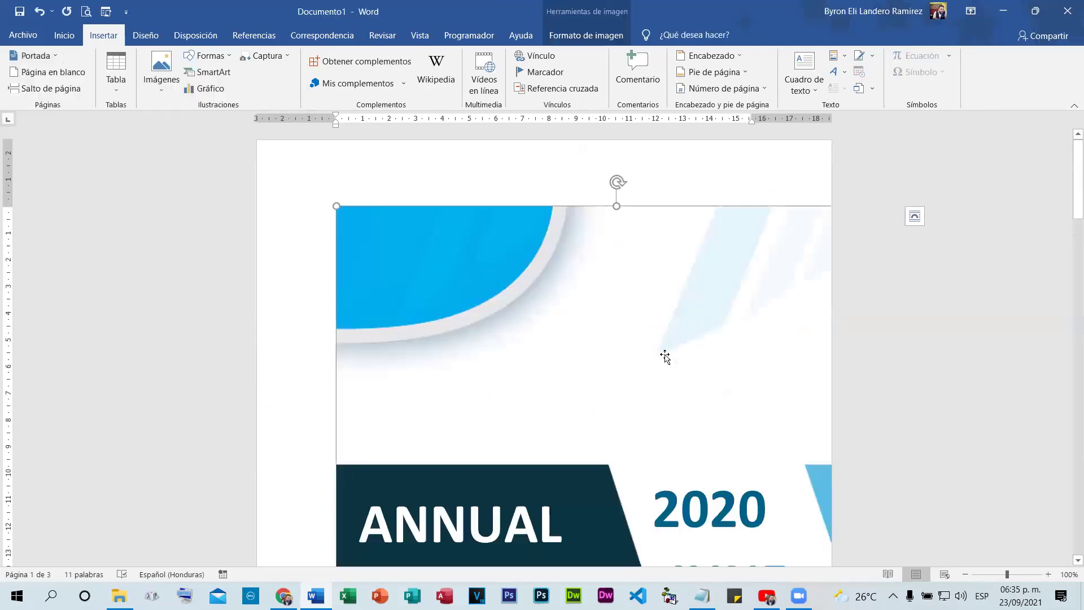
pyautogui.moveTo(554, 334); pyautogui.dragTo(665, 329)
pyautogui.click(916, 216)
pyautogui.click(1015, 352)
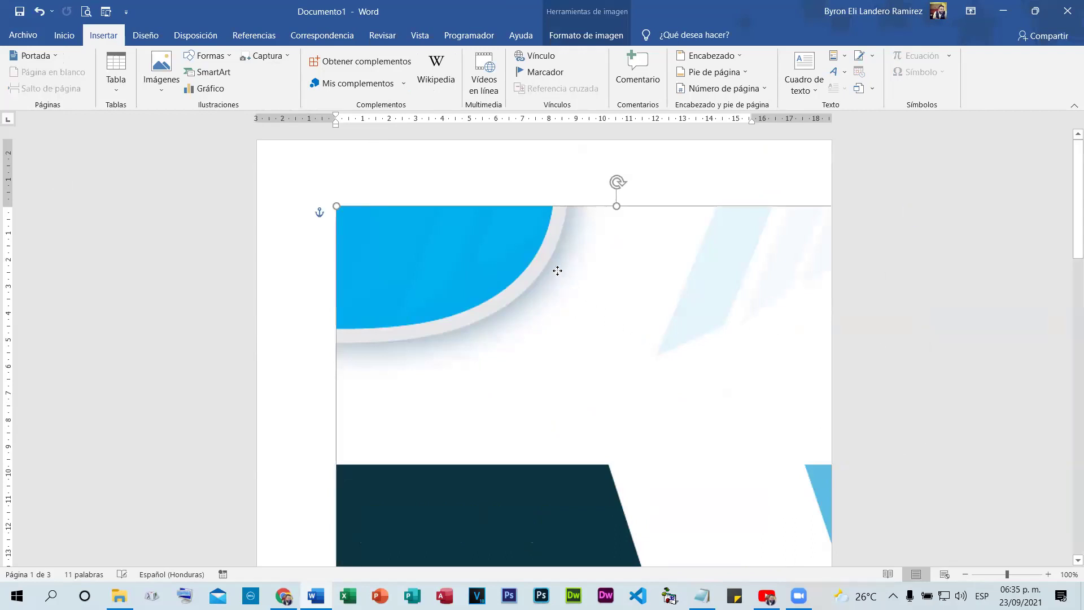
pyautogui.scroll(-5, 807, 363)
pyautogui.scroll(-5, 740, 339)
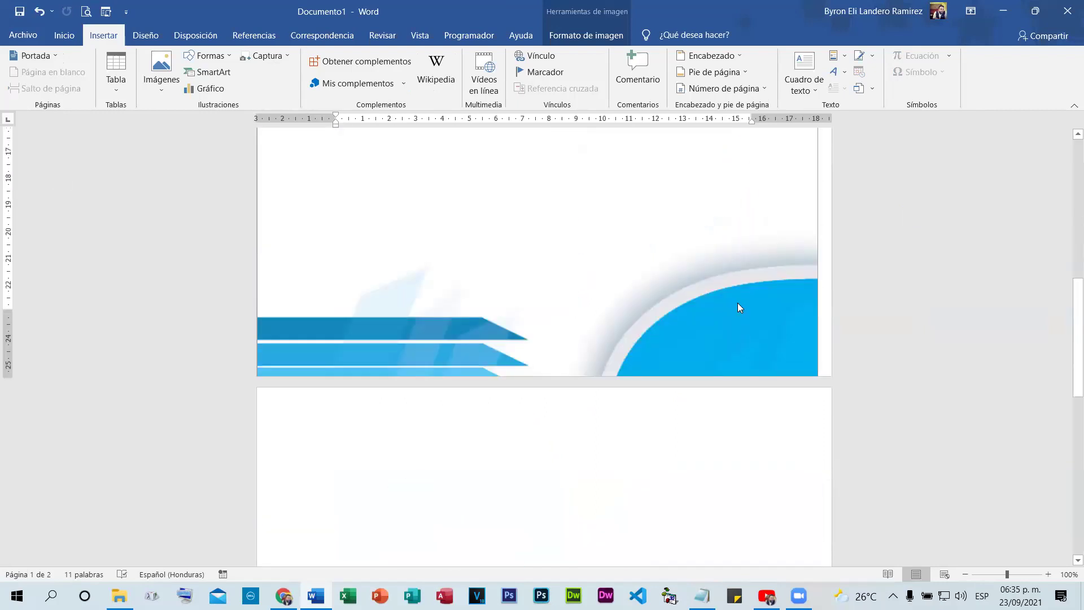
# Send the background picture to the back, behind the cover's text boxes
pyautogui.rightClick(738, 303)
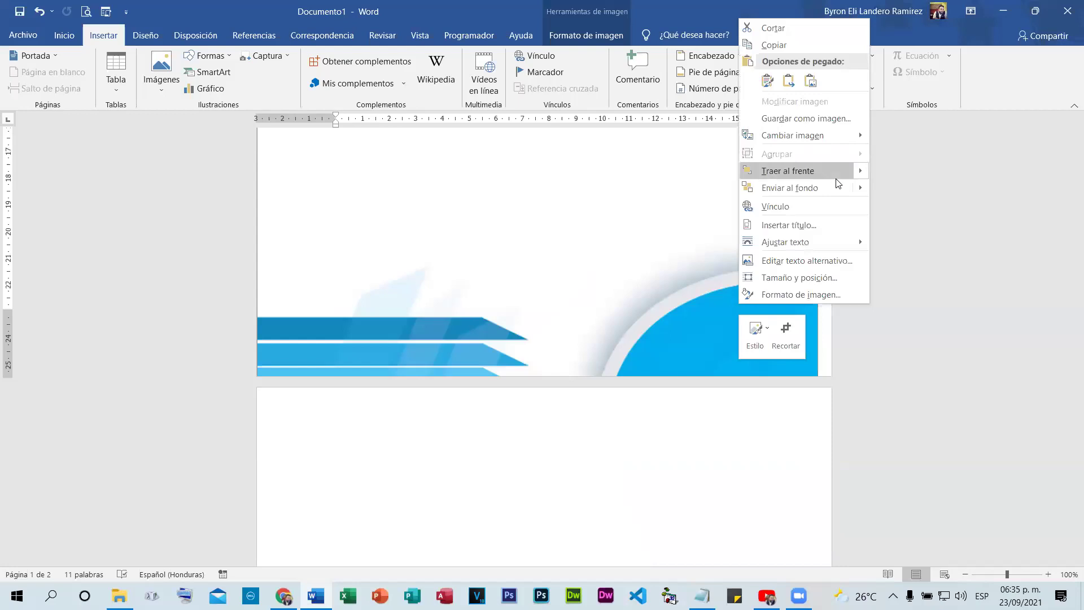
pyautogui.click(817, 188)
pyautogui.scroll(4, 772, 271)
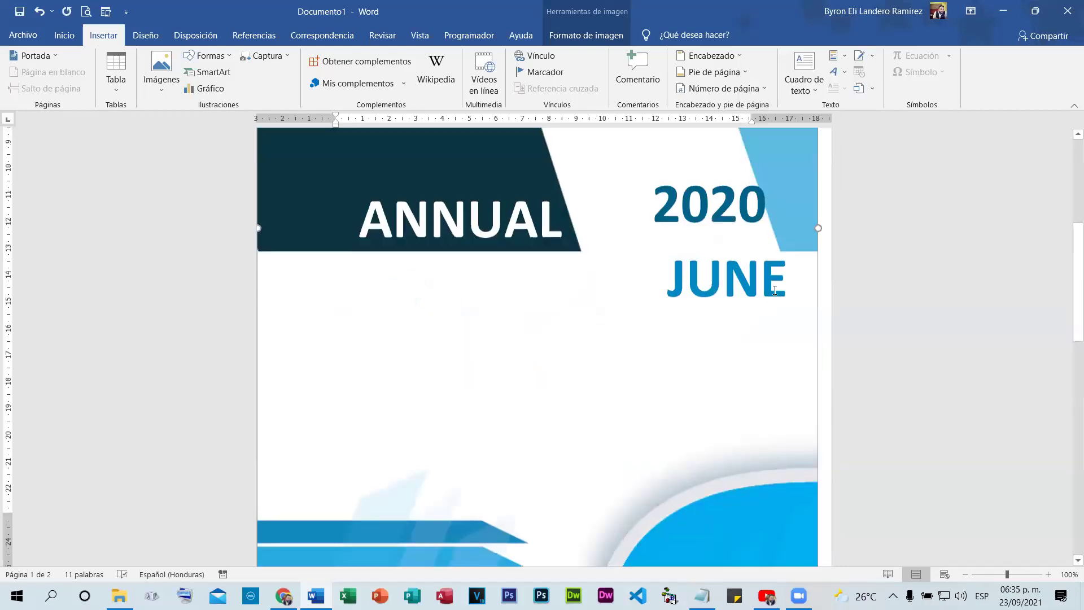
# Align the background picture with the page's left edge and widen it to reach the right edge
pyautogui.scroll(1, 776, 291)
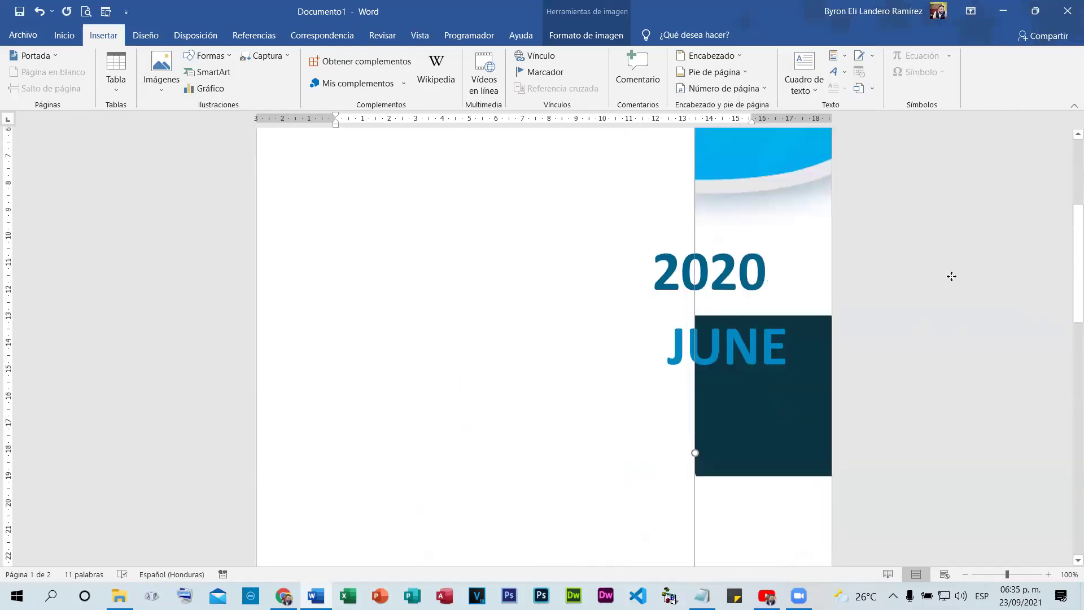
pyautogui.scroll(4, 614, 341)
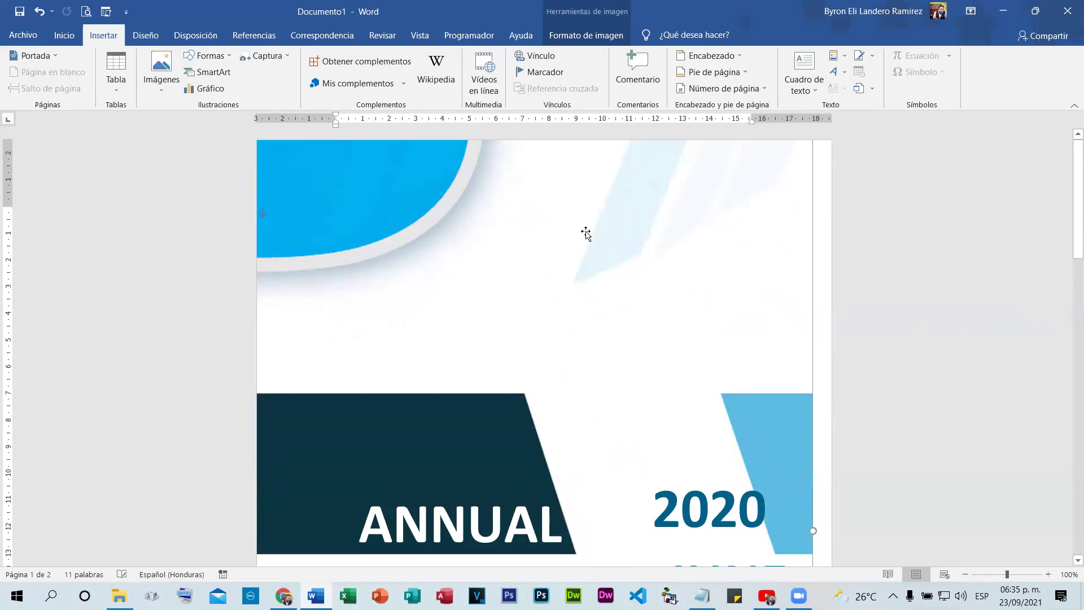
pyautogui.scroll(-3, 585, 234)
pyautogui.scroll(-7, 551, 449)
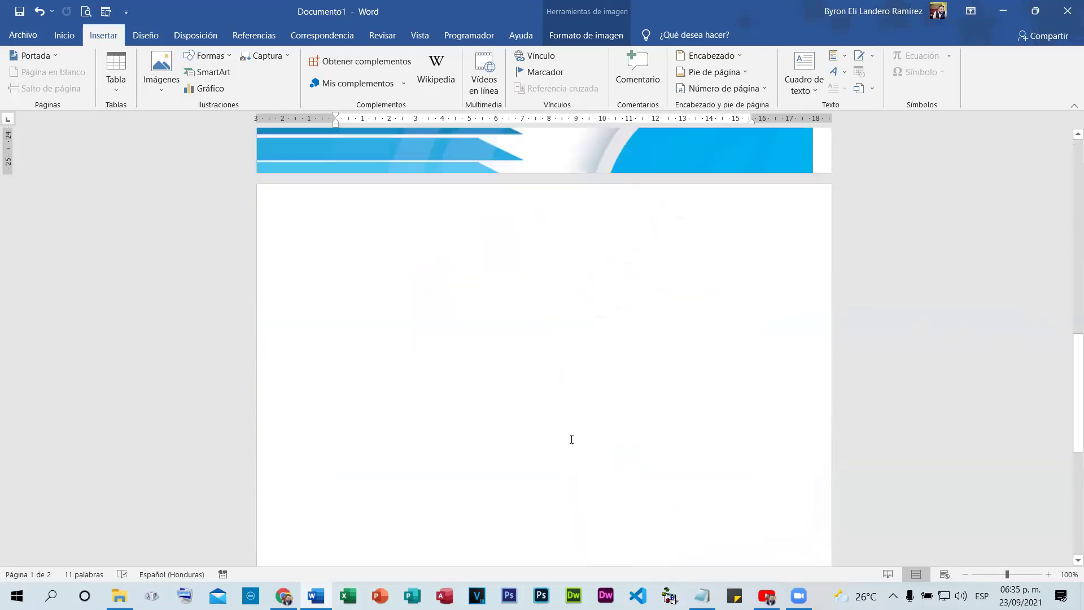
pyautogui.scroll(6, 744, 381)
pyautogui.scroll(1, 800, 371)
pyautogui.moveTo(815, 291); pyautogui.dragTo(830, 288)
# Move the "2020" and "JUNE" text boxes into the white gap between the dark and light blue bands
pyautogui.click(738, 271)
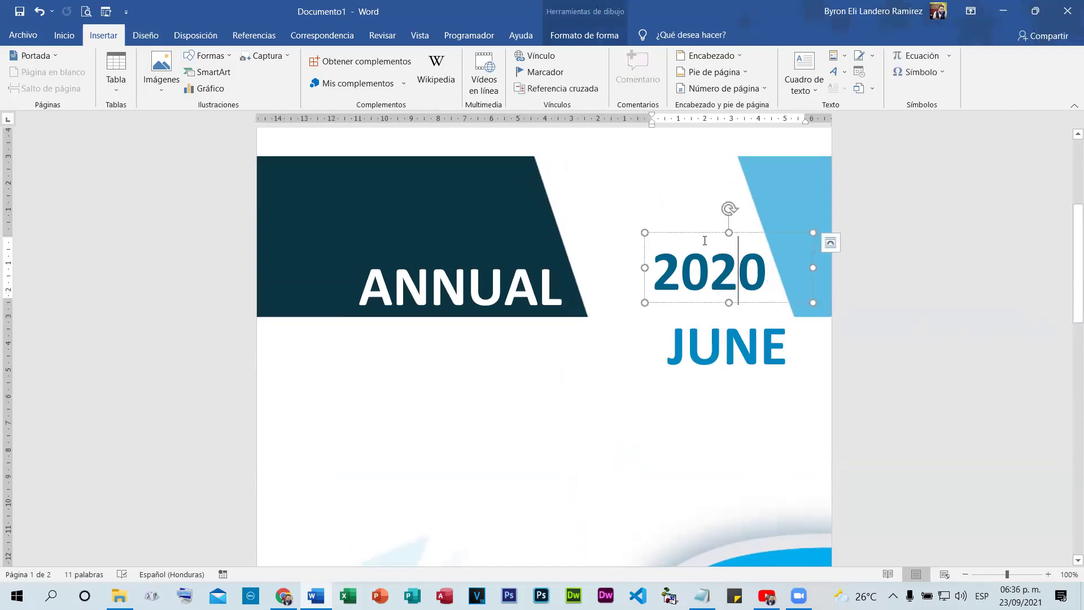
pyautogui.moveTo(692, 222); pyautogui.dragTo(625, 152)
pyautogui.click(710, 345)
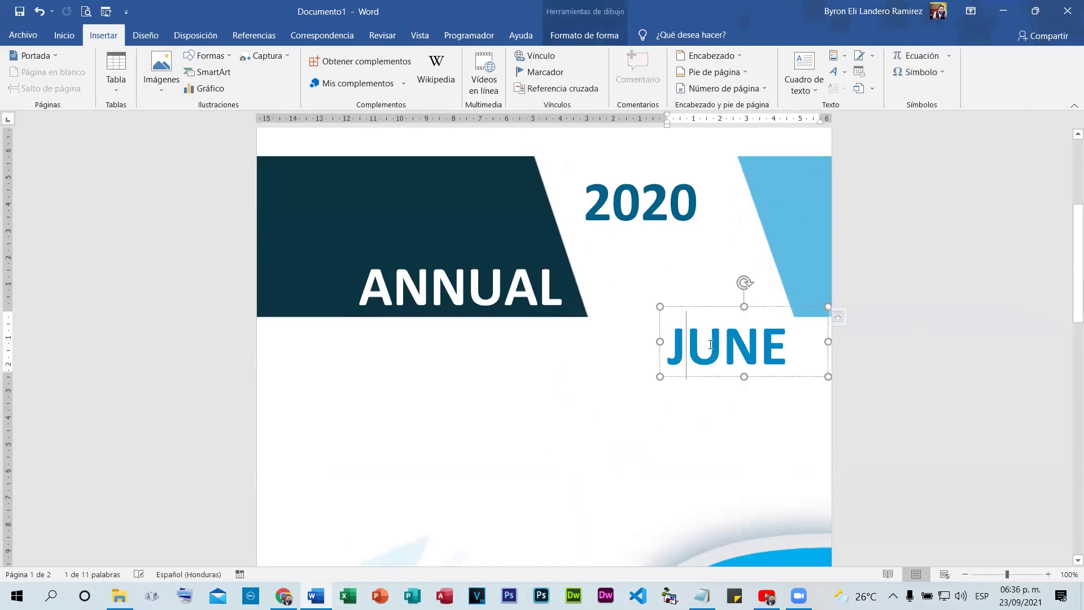
pyautogui.moveTo(727, 307); pyautogui.dragTo(668, 236)
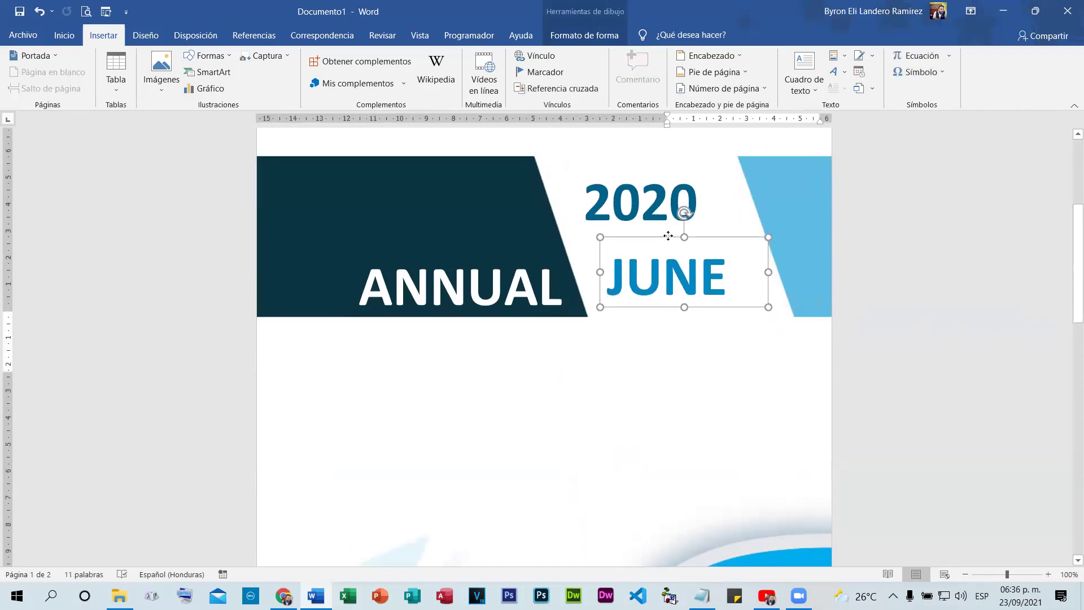
# Move the "ANNUAL REPORT" text box inside the dark band
pyautogui.click(485, 282)
pyautogui.moveTo(493, 223); pyautogui.dragTo(459, 163)
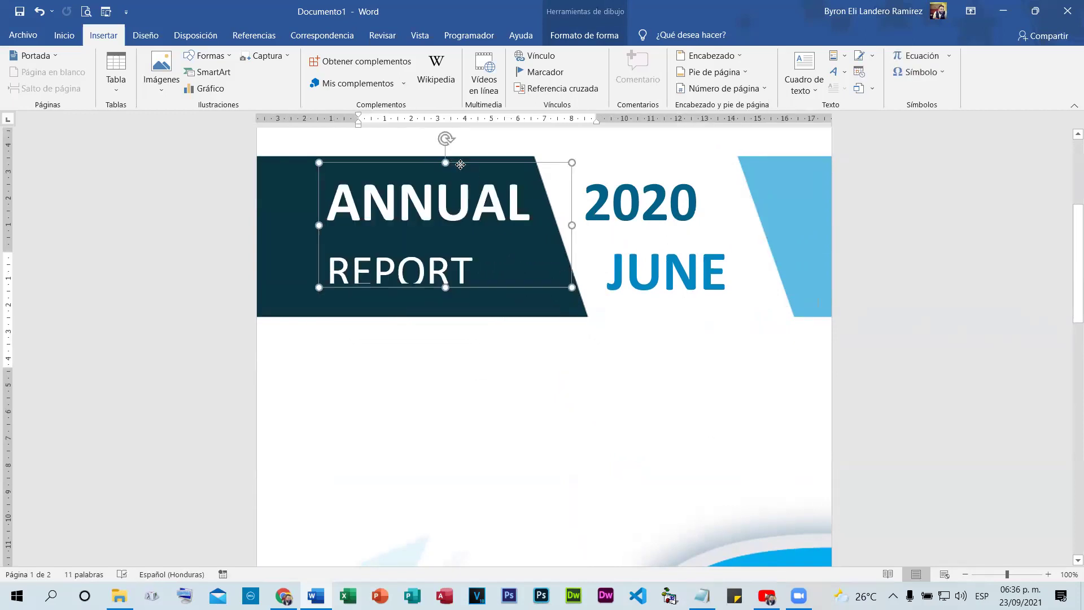
pyautogui.click(448, 296)
pyautogui.click(449, 297)
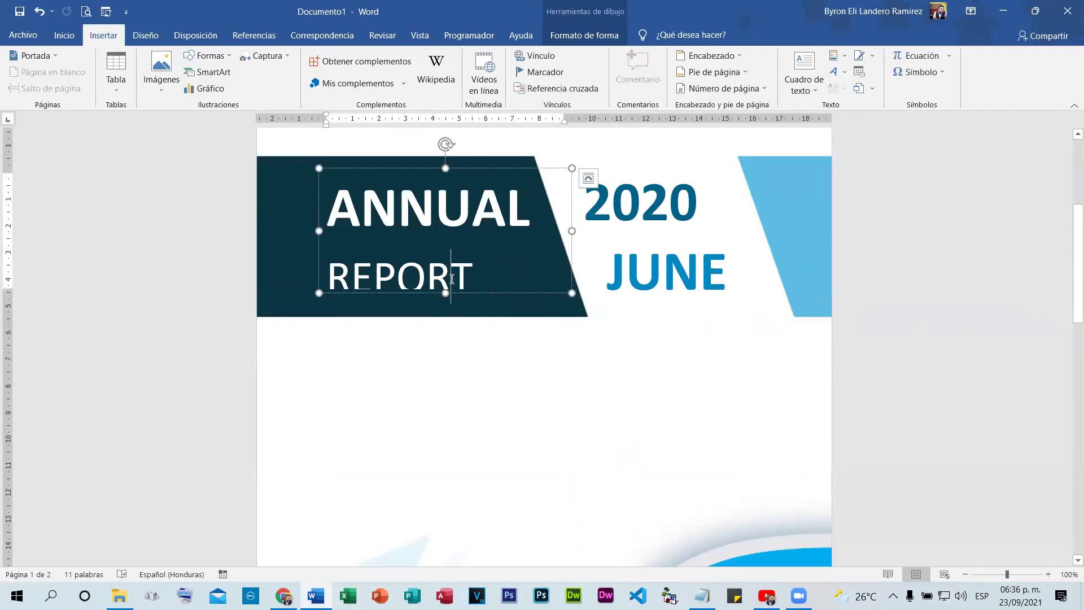
# Reposition the background picture so it lines up with the page's edges and the band sits behind the titles
pyautogui.click(621, 310)
pyautogui.scroll(-2, 731, 370)
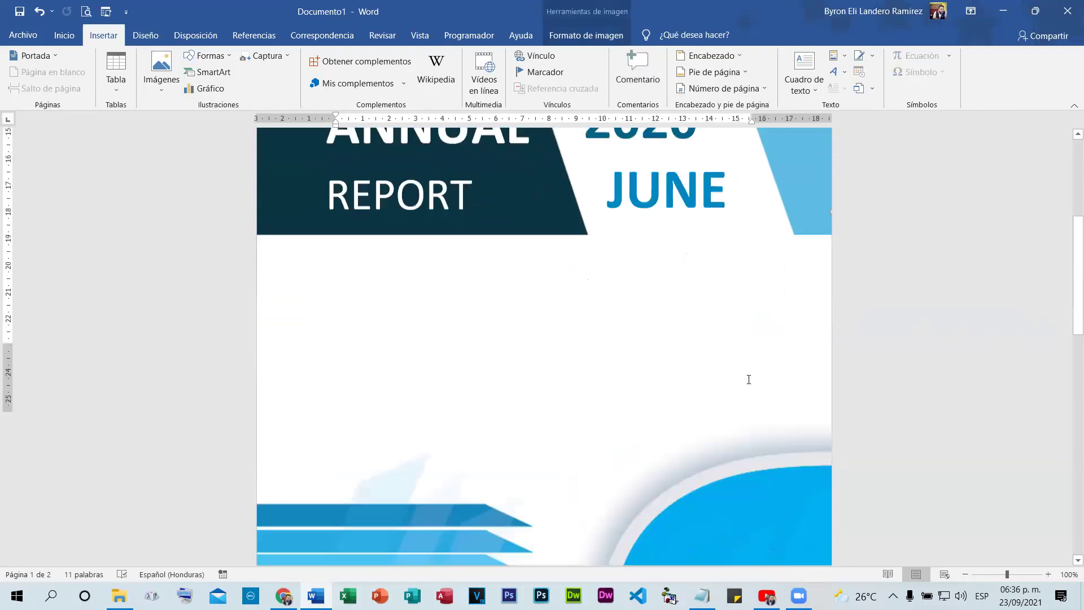
pyautogui.scroll(-6, 748, 380)
pyautogui.scroll(4, 383, 269)
pyautogui.scroll(5, 569, 289)
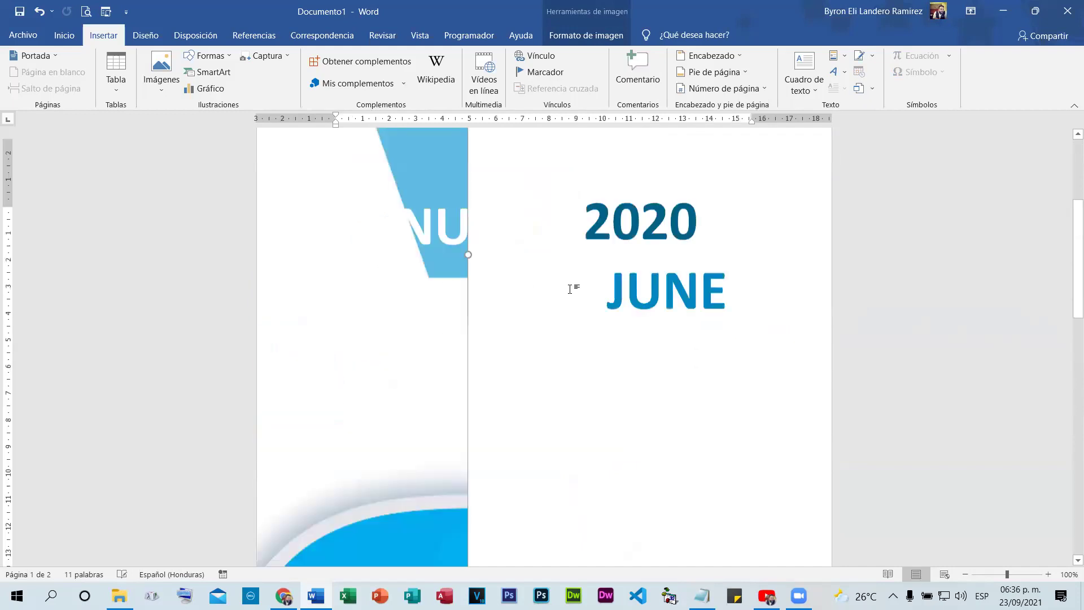
pyautogui.click(569, 290)
pyautogui.scroll(5, 660, 357)
pyautogui.scroll(-5, 647, 406)
pyautogui.scroll(-2, 779, 497)
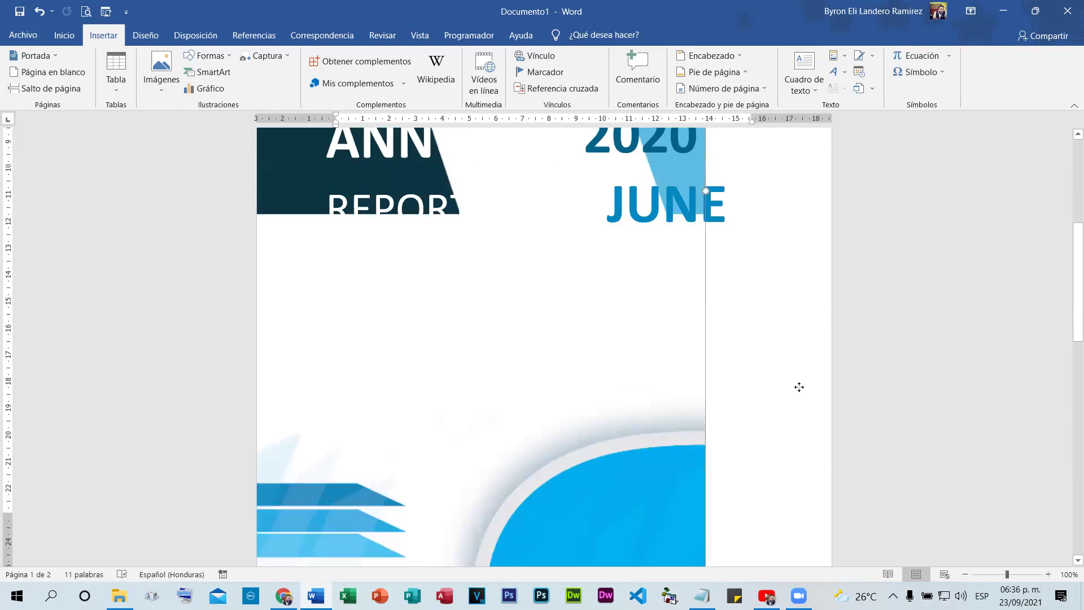
pyautogui.click(774, 423)
pyautogui.scroll(8, 506, 317)
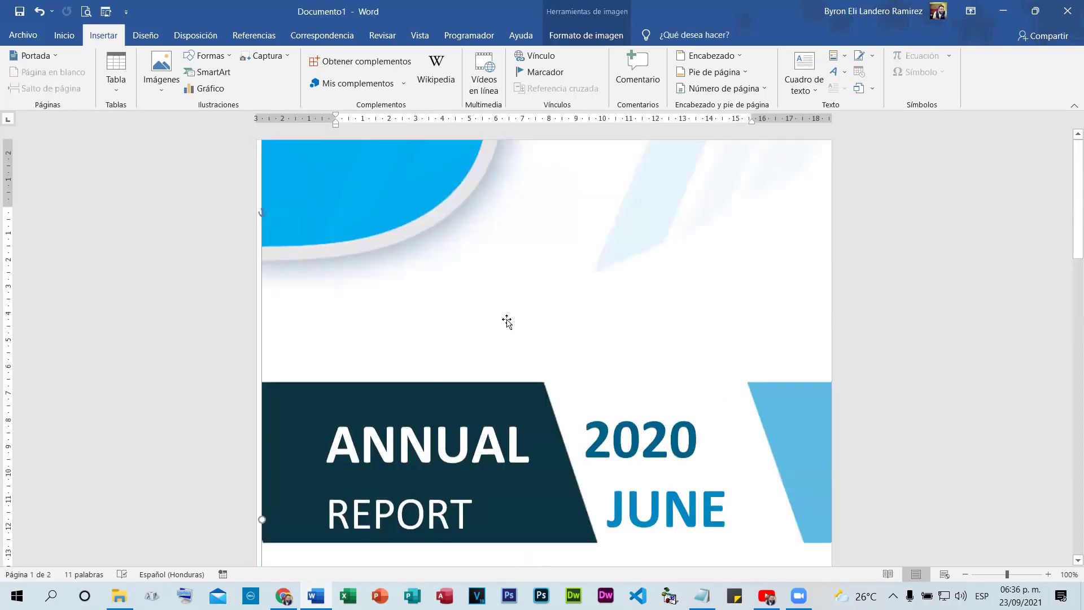
pyautogui.moveTo(463, 297)
pyautogui.mouseDown()
pyautogui.moveTo(472, 317)
pyautogui.moveTo(463, 310)
pyautogui.mouseUp()
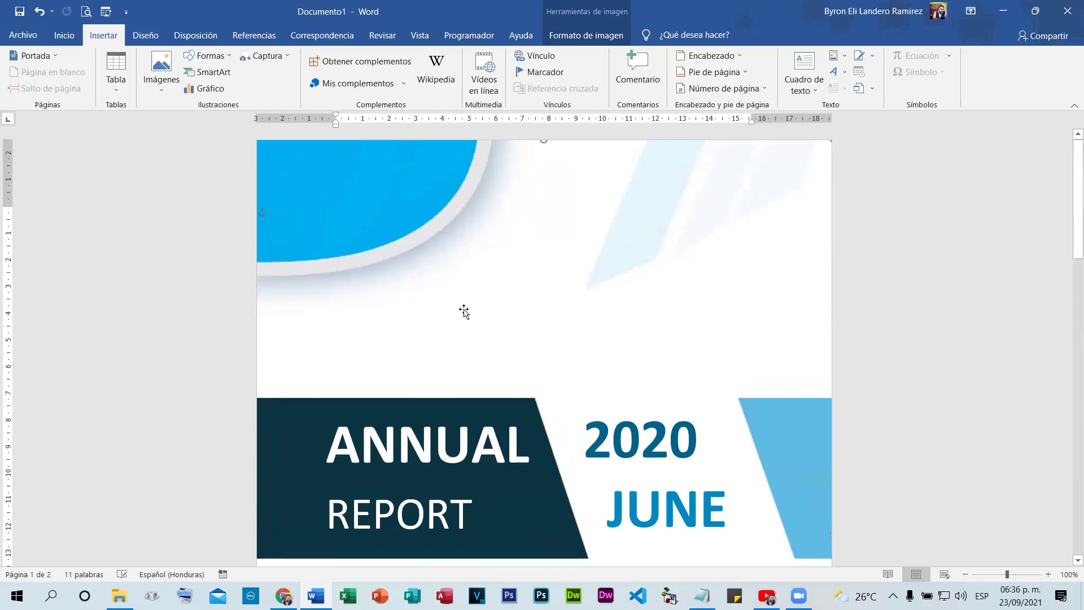
# Move the background picture upward to bring its lower edge onto the page, and check the upper part of the cover
pyautogui.click(676, 326)
pyautogui.scroll(-10, 676, 326)
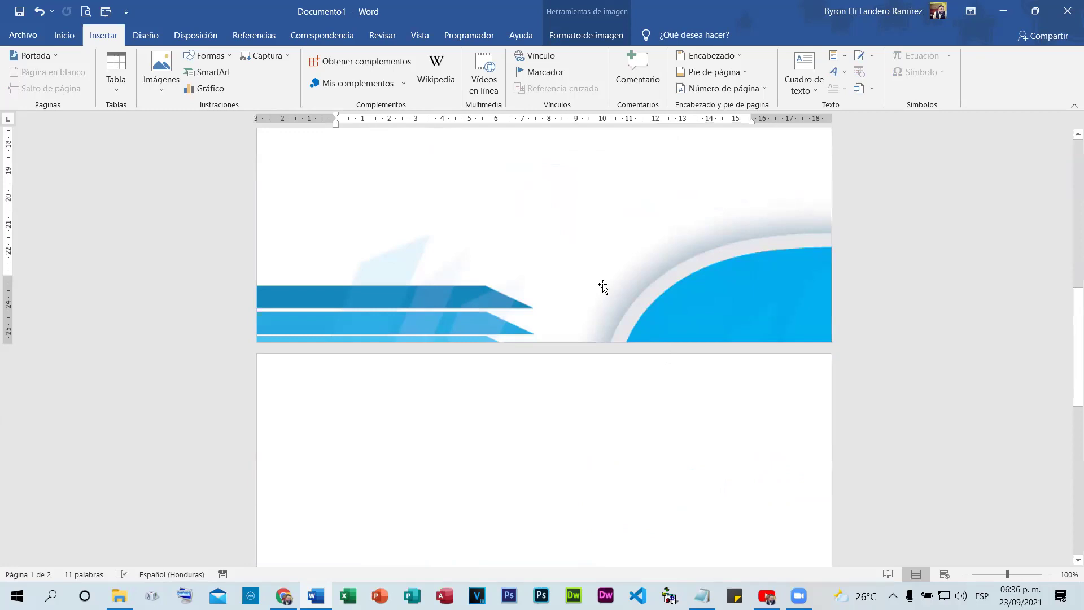
pyautogui.moveTo(578, 336); pyautogui.dragTo(581, 262)
pyautogui.scroll(3, 576, 265)
pyautogui.scroll(5, 553, 327)
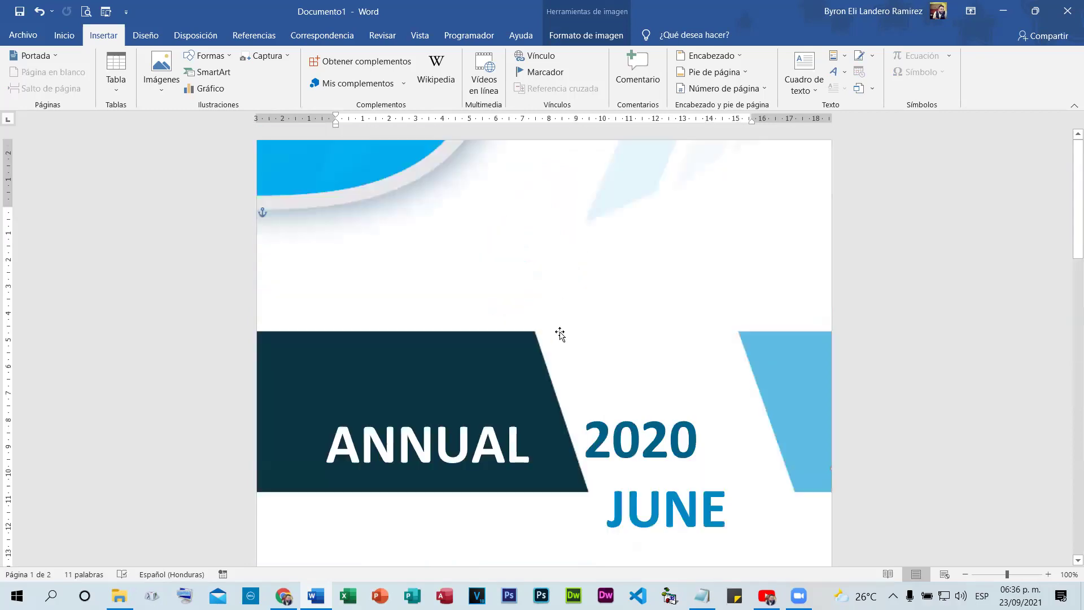
# Reduce the background picture's height from its lower edge and move it down to meet the bottom of the cover page
pyautogui.scroll(-6, 556, 339)
pyautogui.scroll(-1, 544, 390)
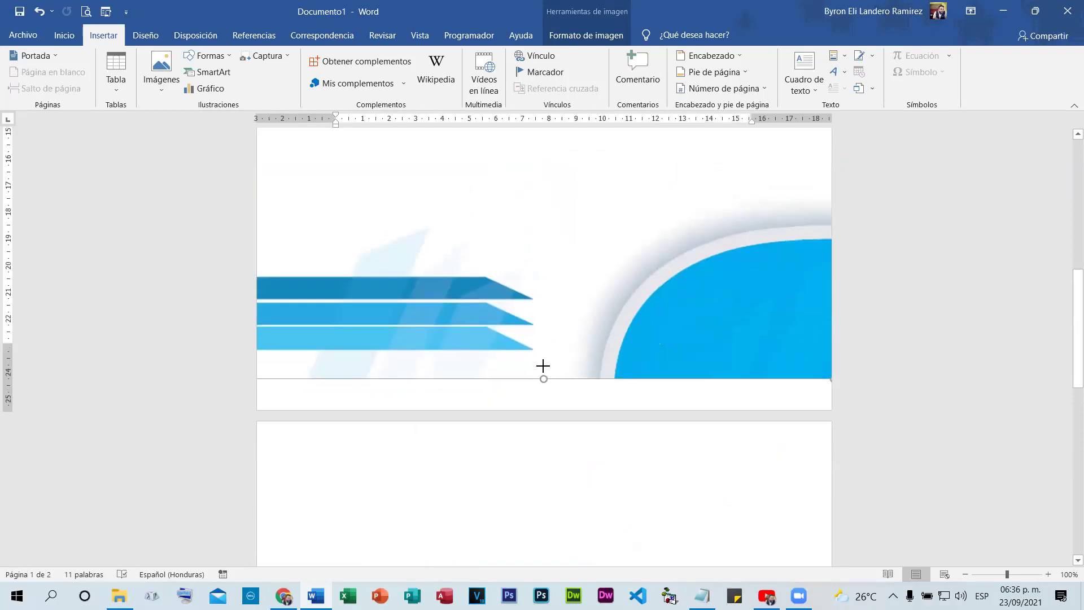
pyautogui.moveTo(544, 366); pyautogui.dragTo(547, 317)
pyautogui.scroll(7, 577, 271)
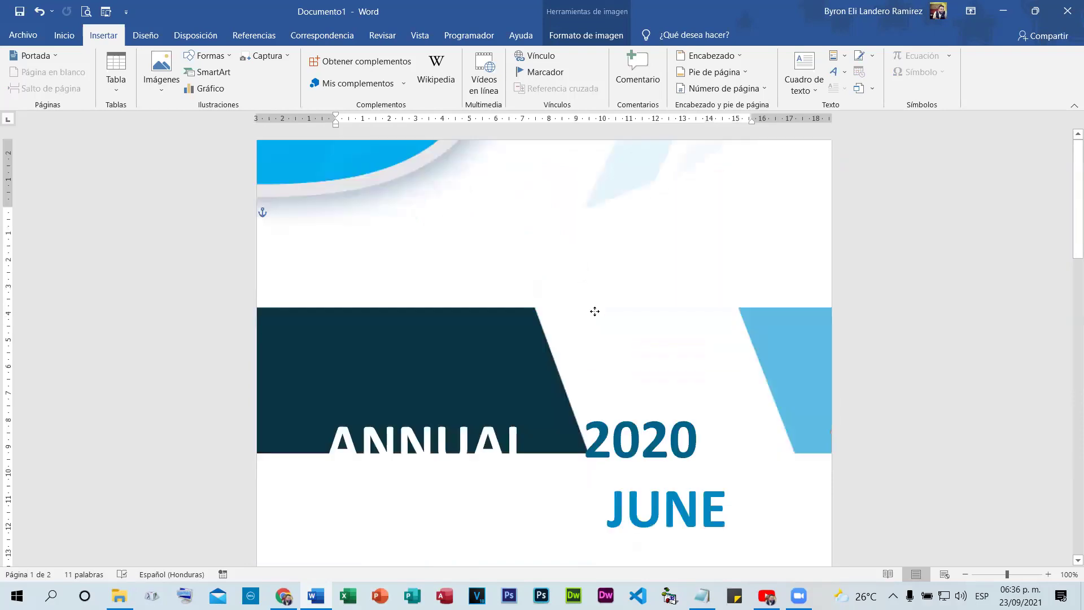
pyautogui.click(614, 341)
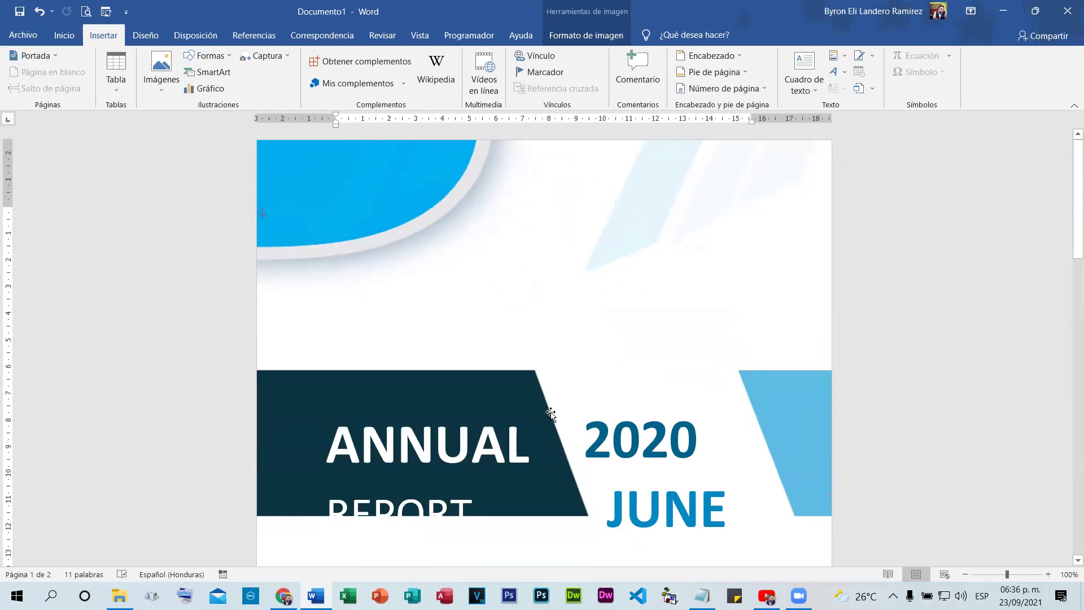
pyautogui.scroll(-10, 547, 418)
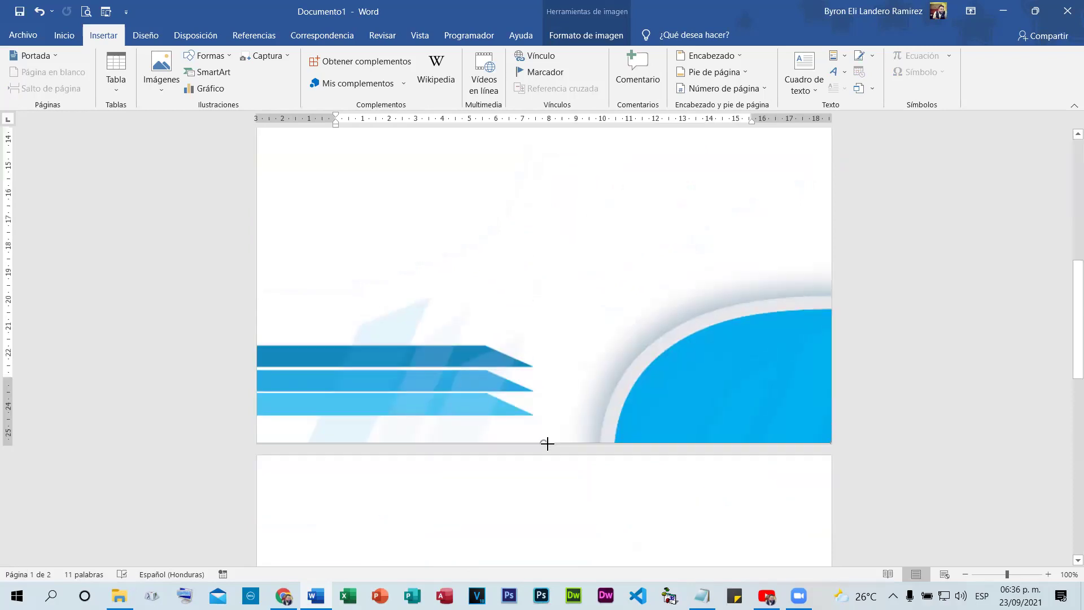
pyautogui.scroll(10, 547, 443)
# Shift the "ANNUAL REPORT" text box inside the dark band and the "2020" and "JUNE" text boxes up within the white gap
pyautogui.click(449, 417)
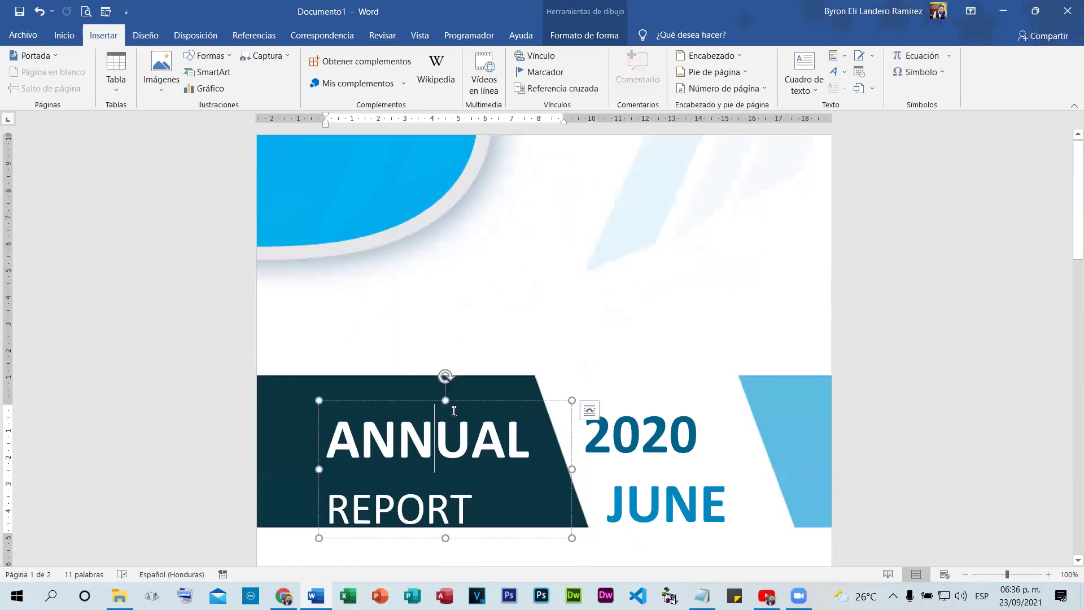
pyautogui.moveTo(466, 400); pyautogui.dragTo(446, 381)
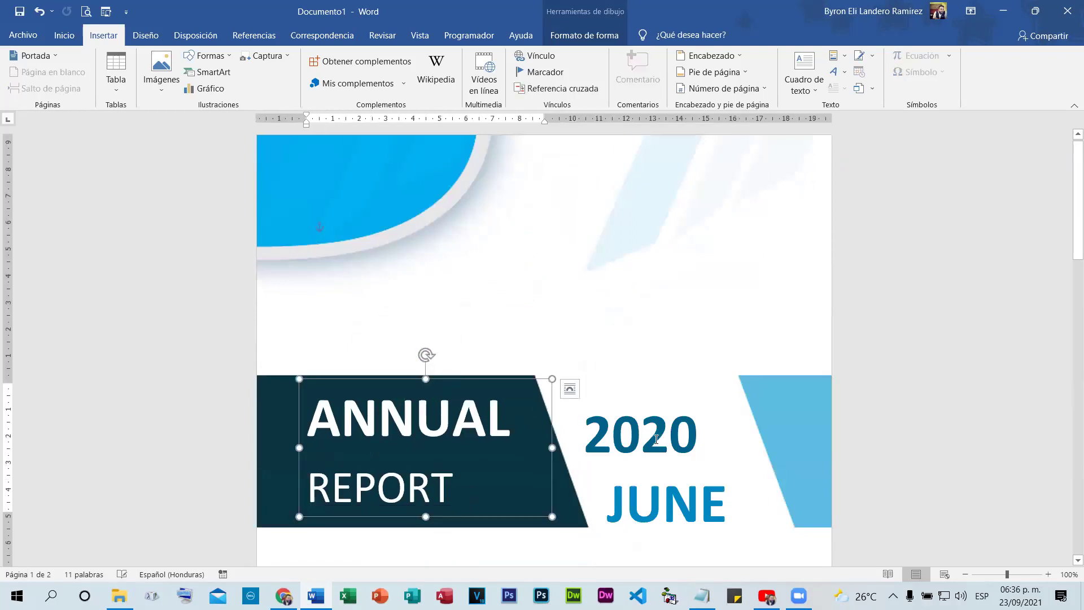
pyautogui.click(660, 394)
pyautogui.hotkey('ctrl', 'z')
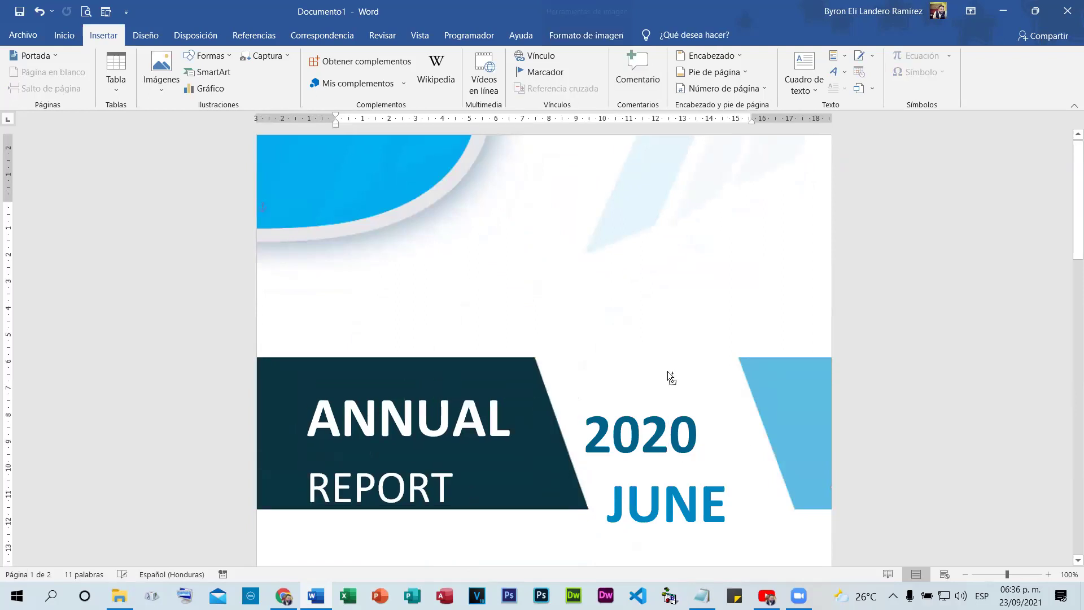
pyautogui.click(644, 441)
pyautogui.moveTo(677, 397)
pyautogui.mouseDown()
pyautogui.moveTo(663, 375)
pyautogui.moveTo(663, 402)
pyautogui.mouseUp()
pyautogui.click(701, 476)
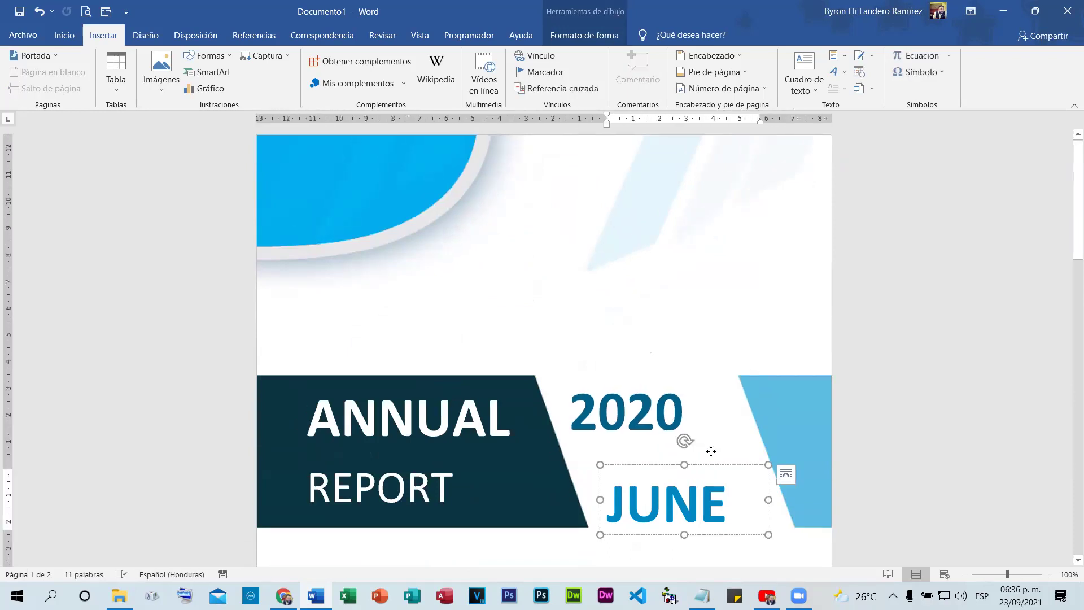
pyautogui.moveTo(712, 441); pyautogui.dragTo(710, 418)
# Look over the whole cover and move the background picture down the page, away from the top edge
pyautogui.click(497, 229)
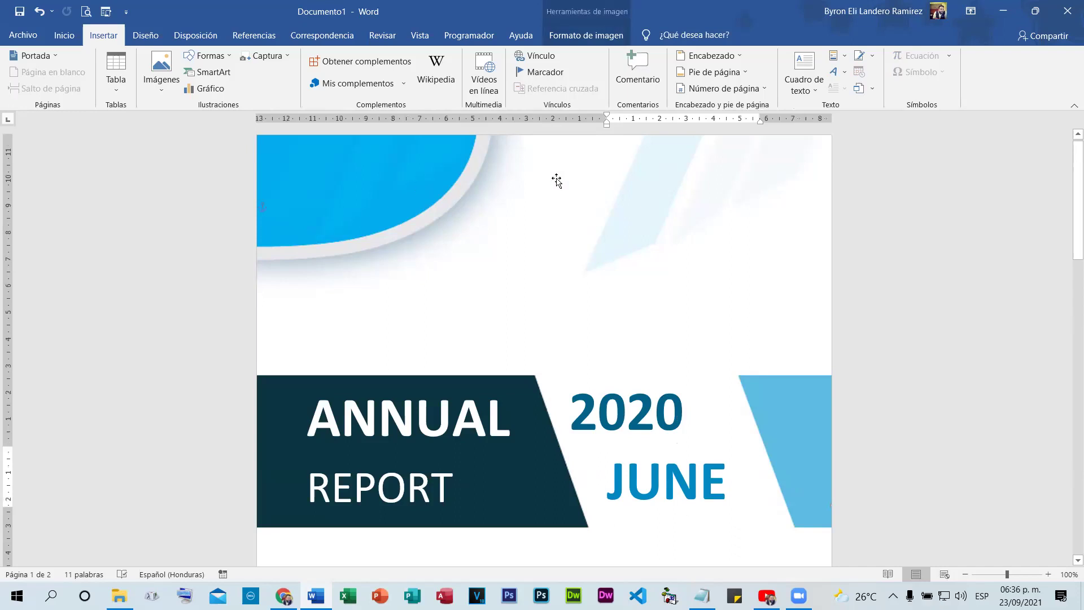
pyautogui.scroll(-5, 880, 367)
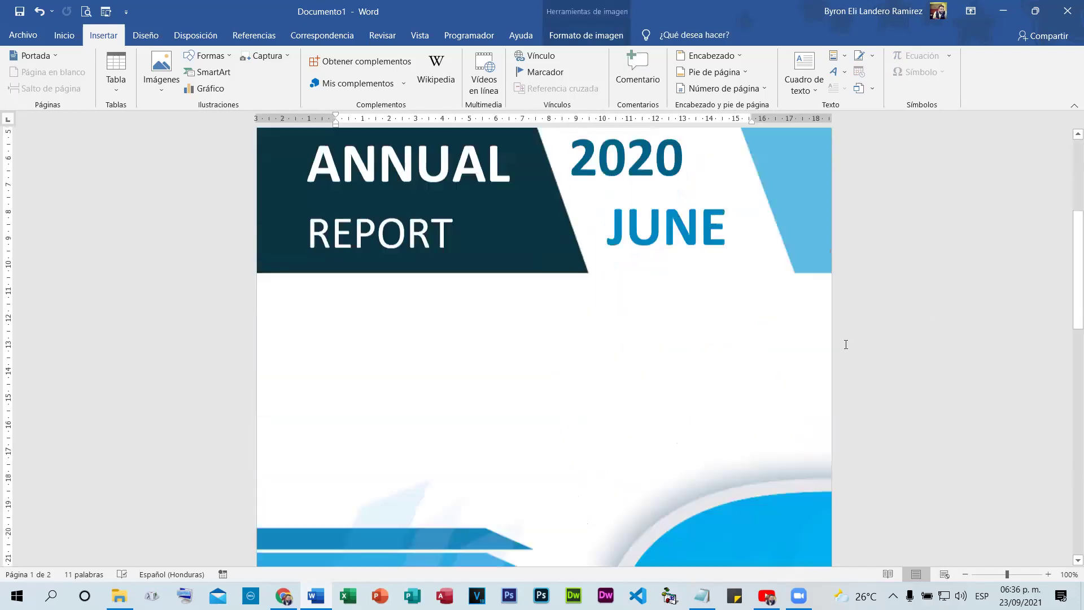
pyautogui.scroll(5, 844, 341)
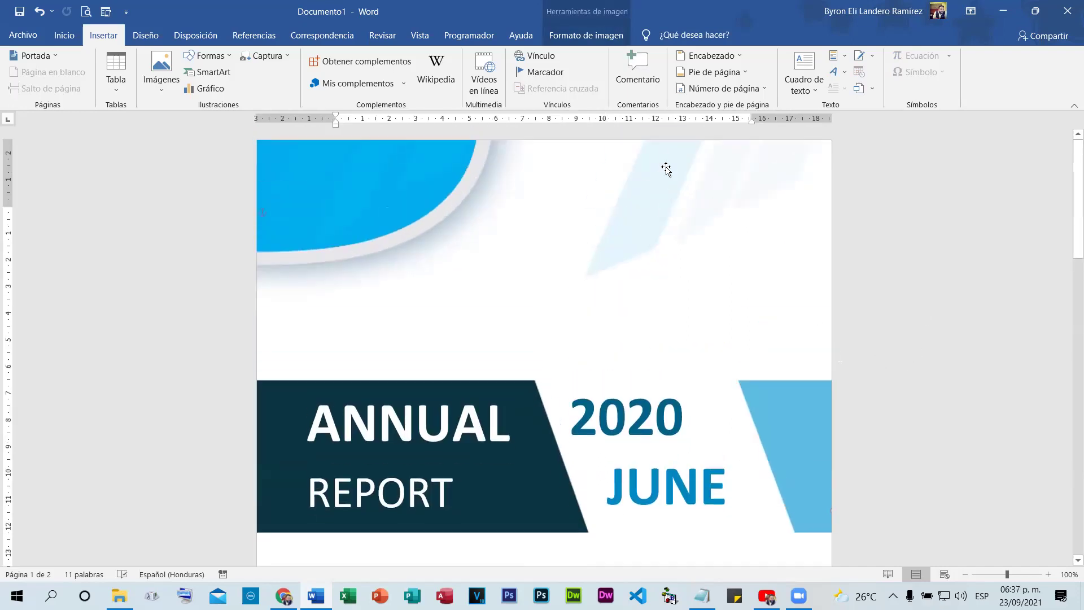
pyautogui.moveTo(361, 167); pyautogui.dragTo(389, 243)
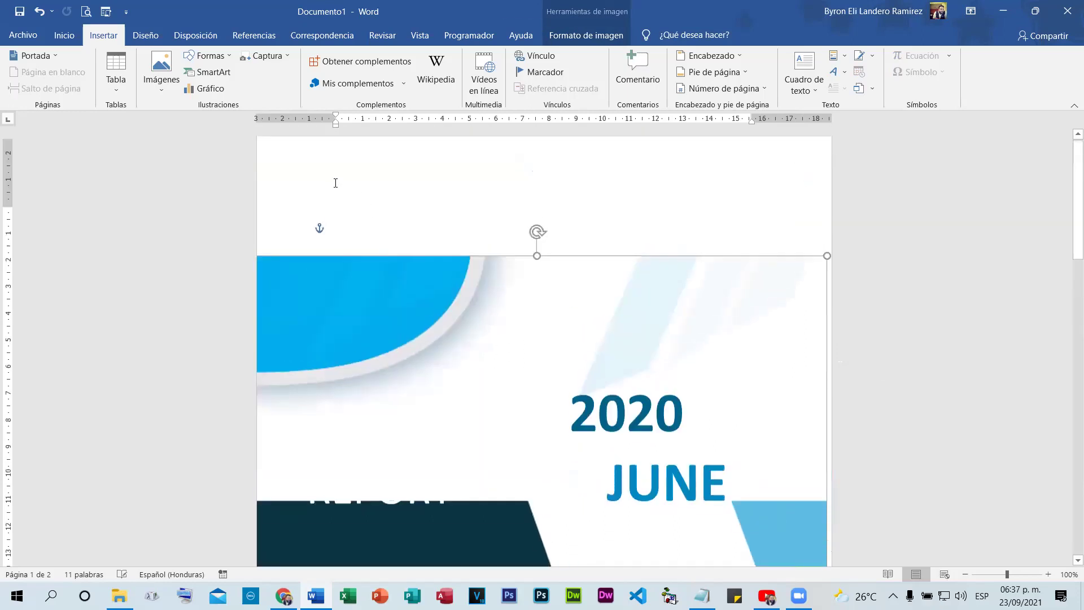
pyautogui.click(337, 211)
pyautogui.click(607, 273)
pyautogui.moveTo(561, 347)
pyautogui.mouseDown()
pyautogui.moveTo(636, 542)
pyautogui.moveTo(544, 322)
pyautogui.moveTo(571, 378)
pyautogui.moveTo(553, 358)
pyautogui.mouseUp()
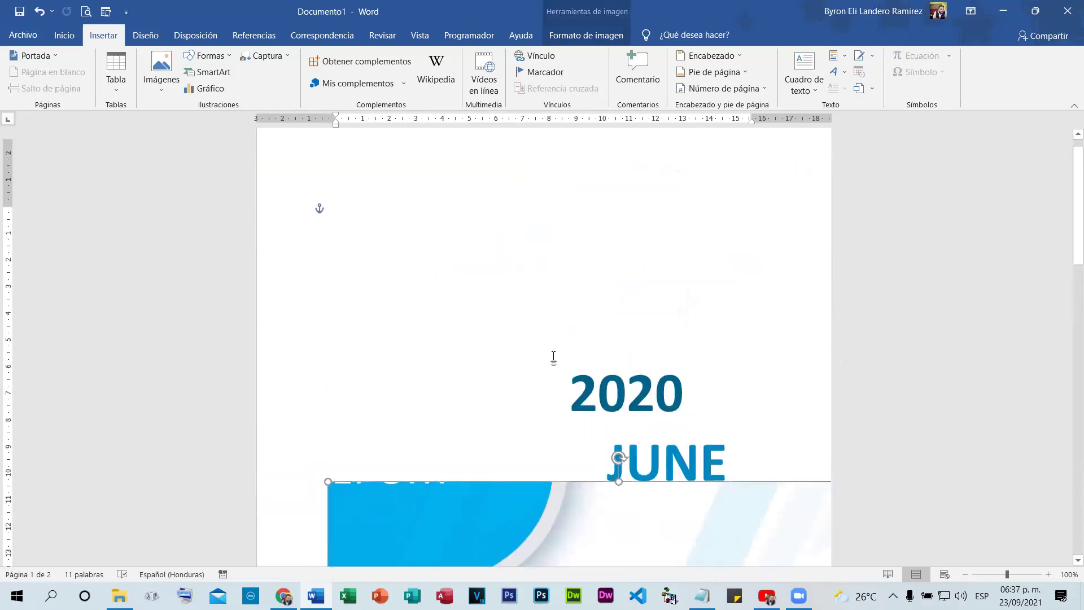
pyautogui.click(516, 314)
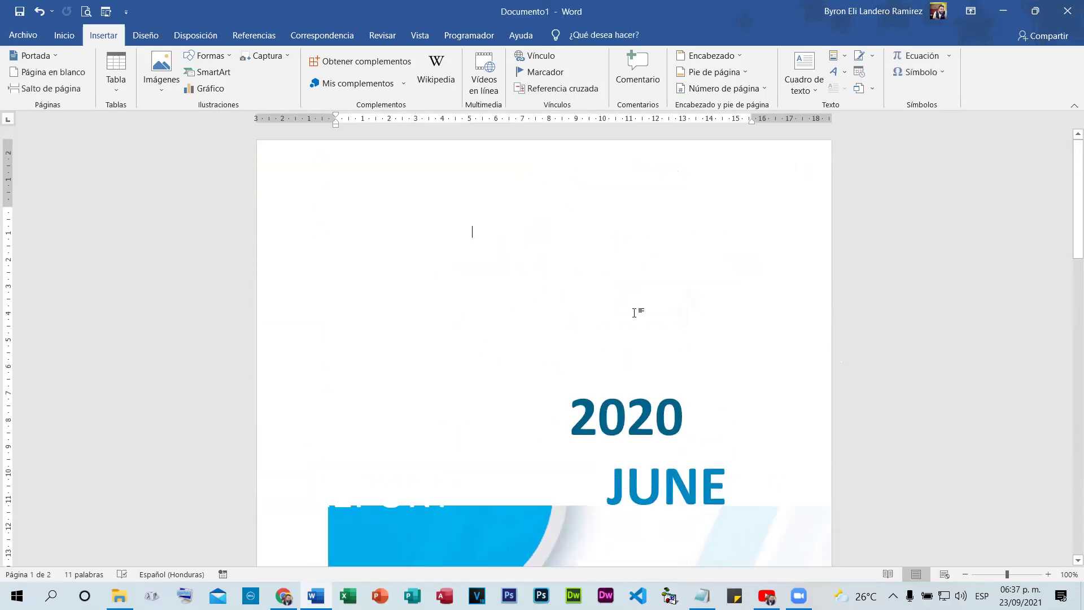
# Move the background picture back up to the page's upper-left corner with the bands behind the titles, and check the lower part
pyautogui.moveTo(491, 563); pyautogui.dragTo(380, 222)
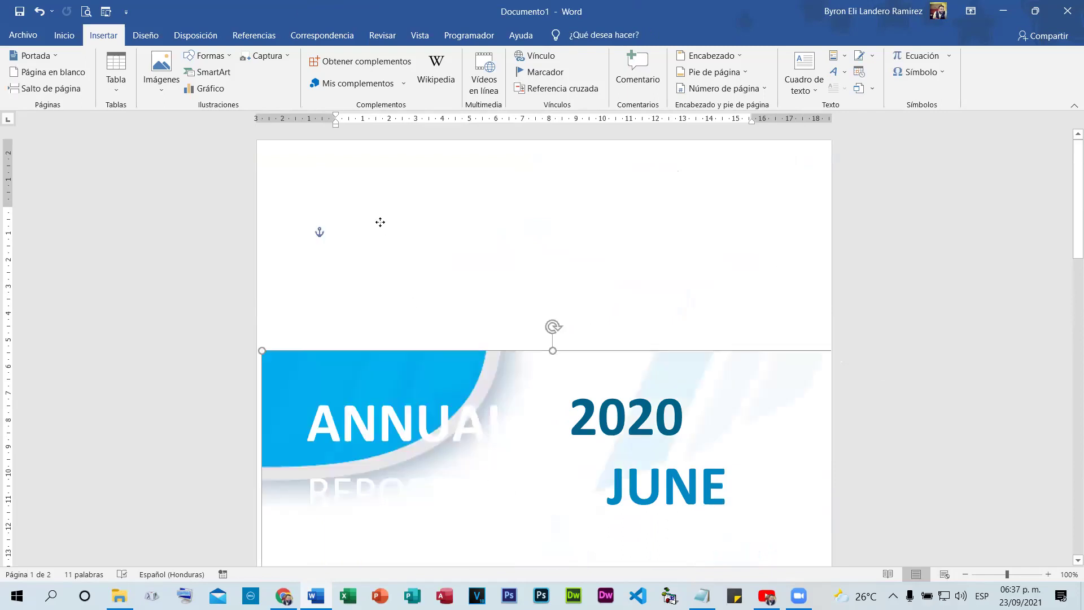
pyautogui.moveTo(467, 165); pyautogui.dragTo(446, 169)
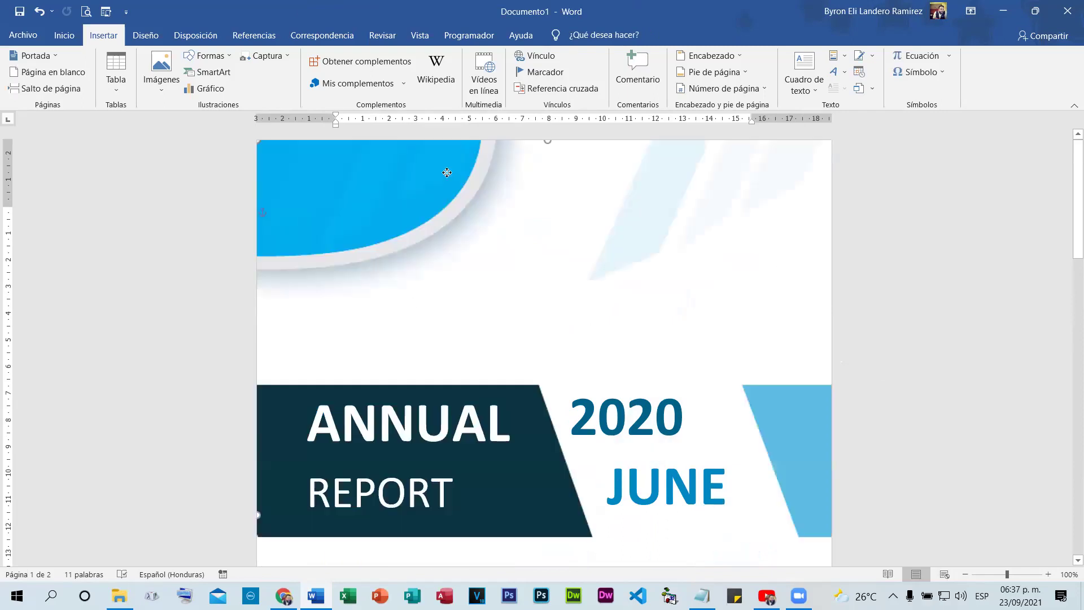
pyautogui.scroll(-5, 967, 396)
pyautogui.scroll(-3, 966, 395)
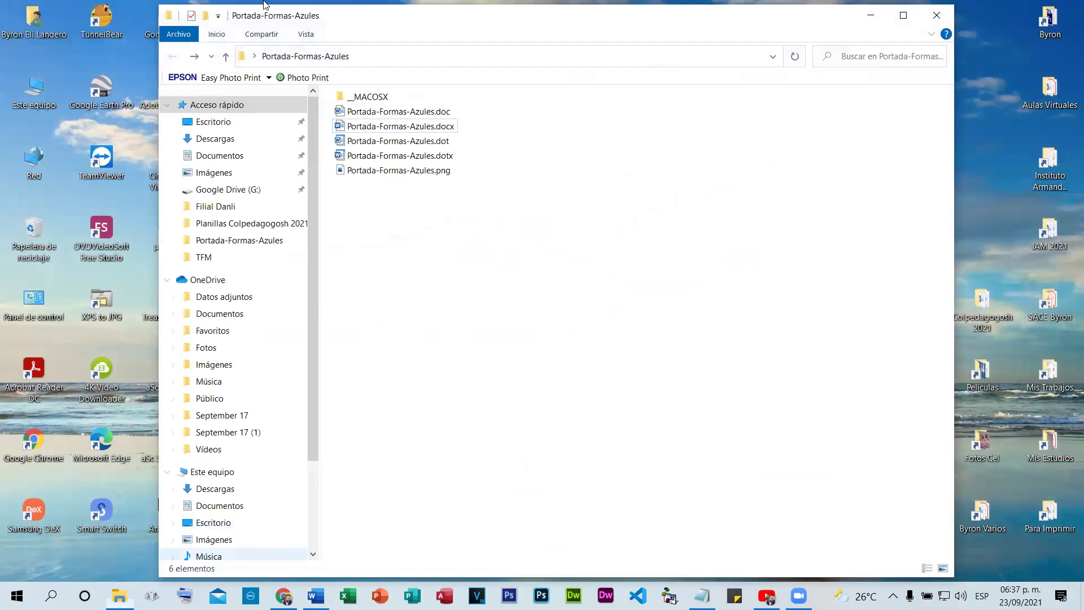
# Switch to Chrome, return to the "portadas para word 2019" results, open portadascreativas.com and browse its Word cover designs
pyautogui.hotkey('alt', 'Tab')
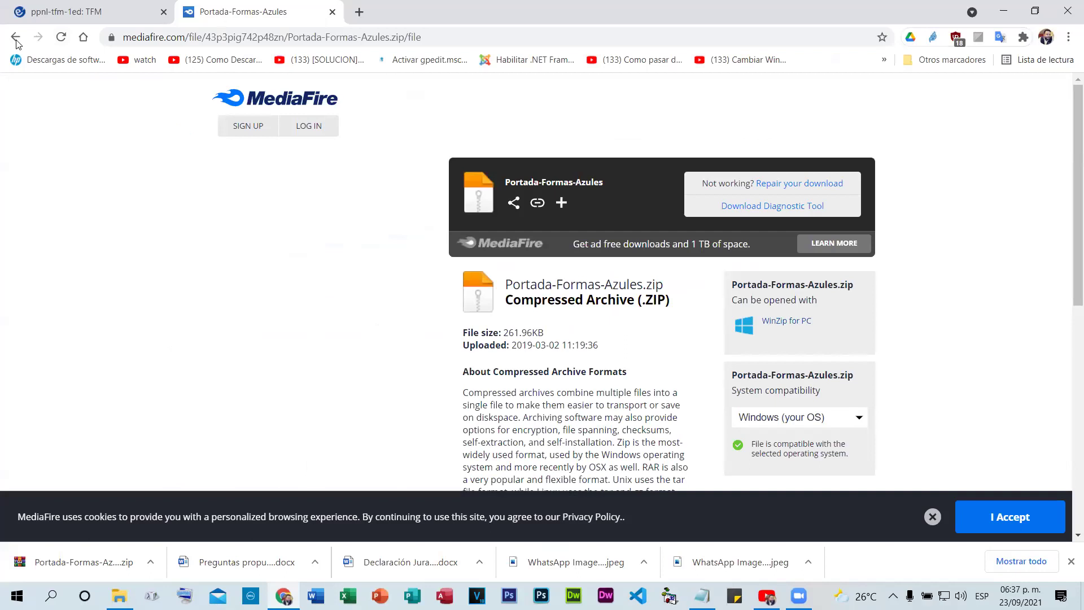
pyautogui.click(16, 39)
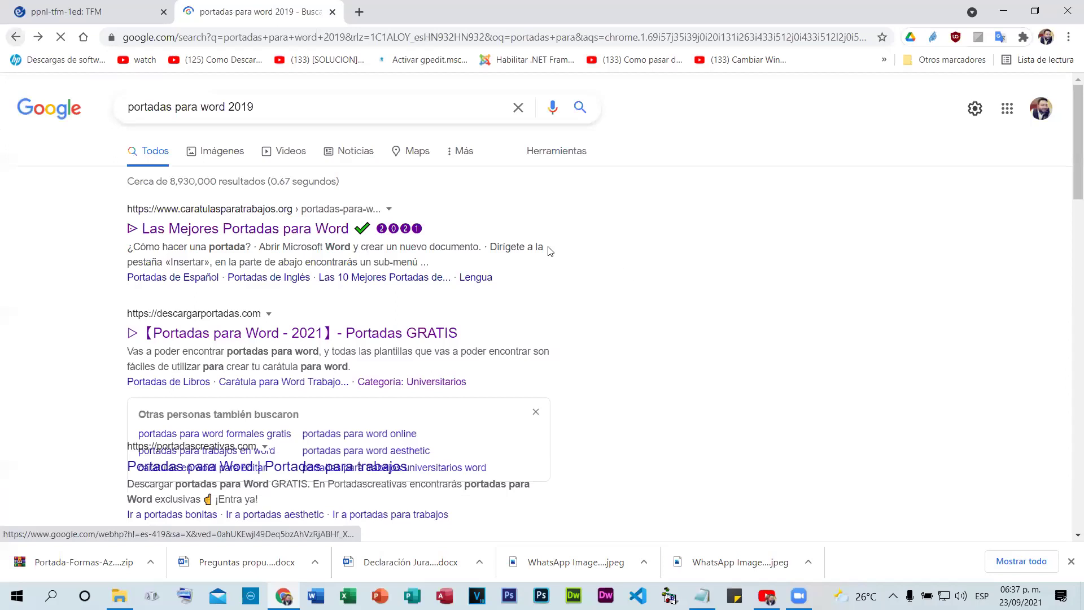
pyautogui.scroll(-5, 277, 177)
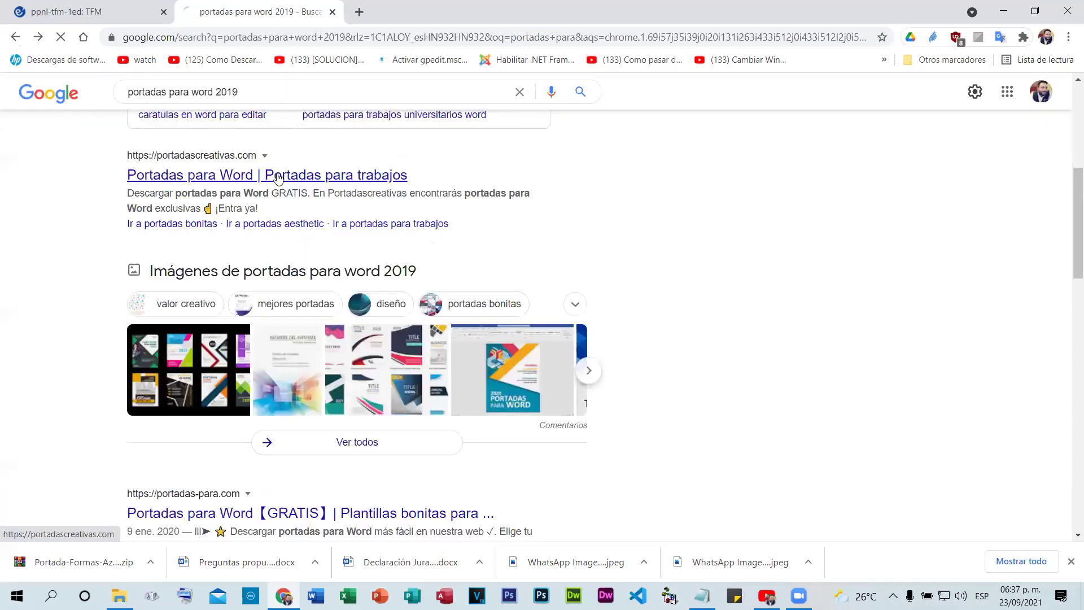
pyautogui.click(277, 177)
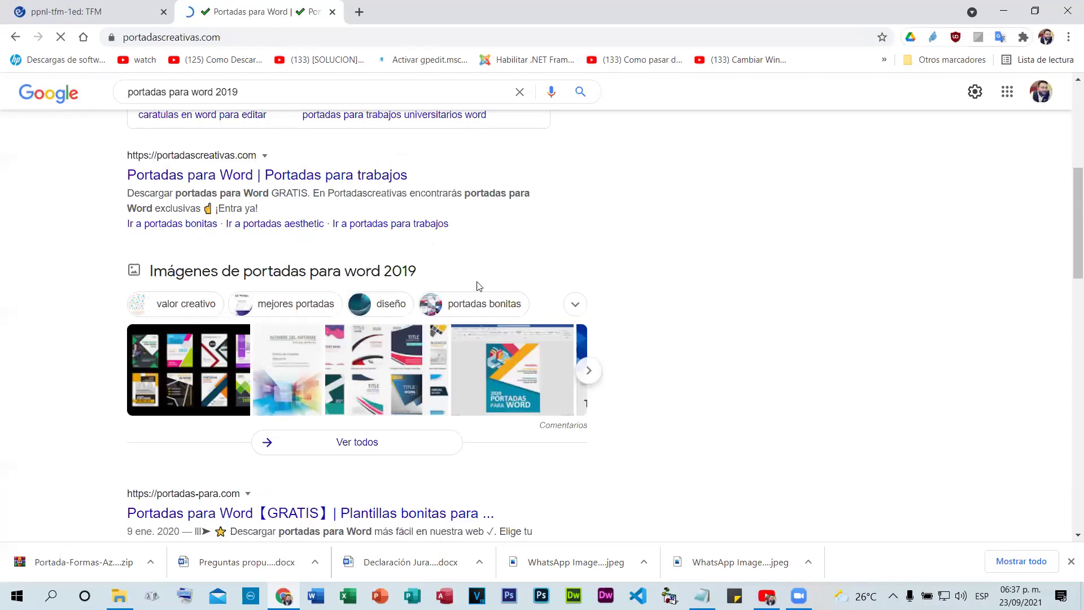
pyautogui.scroll(-5, 698, 326)
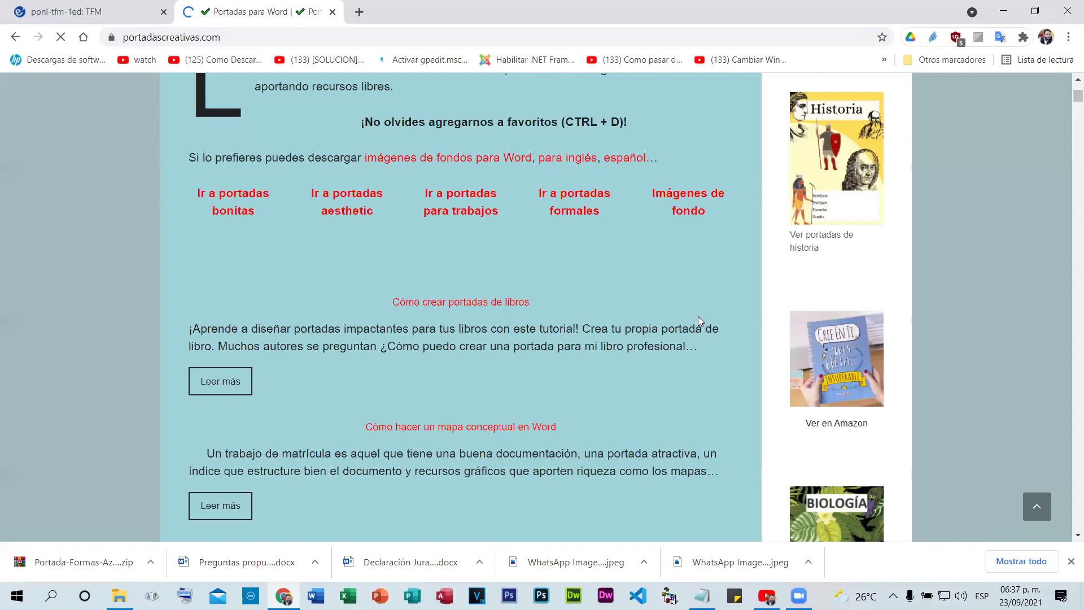
pyautogui.scroll(-5, 699, 316)
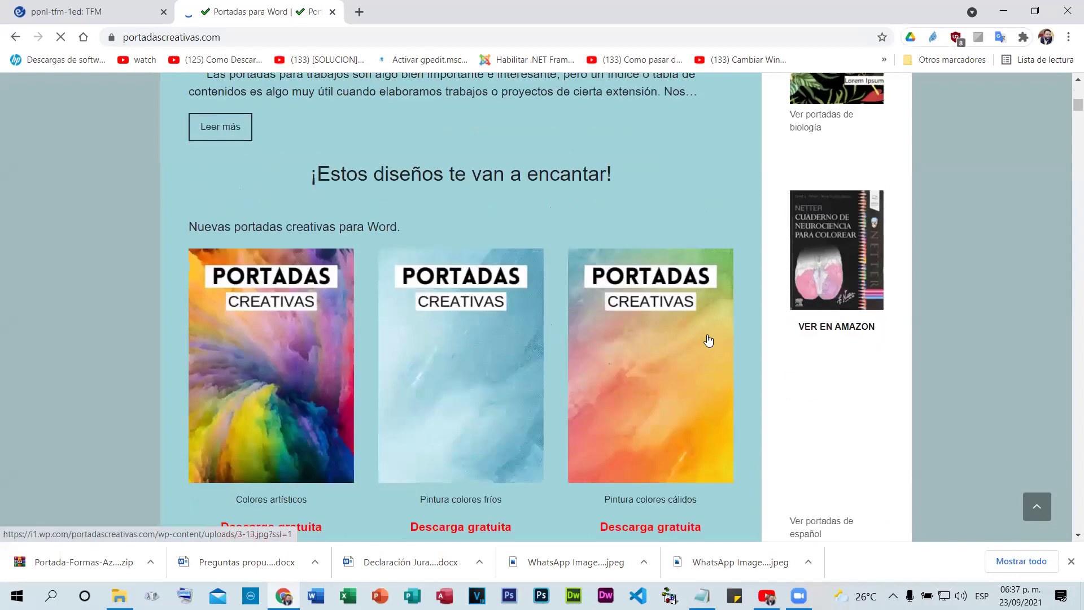
pyautogui.scroll(-5, 709, 340)
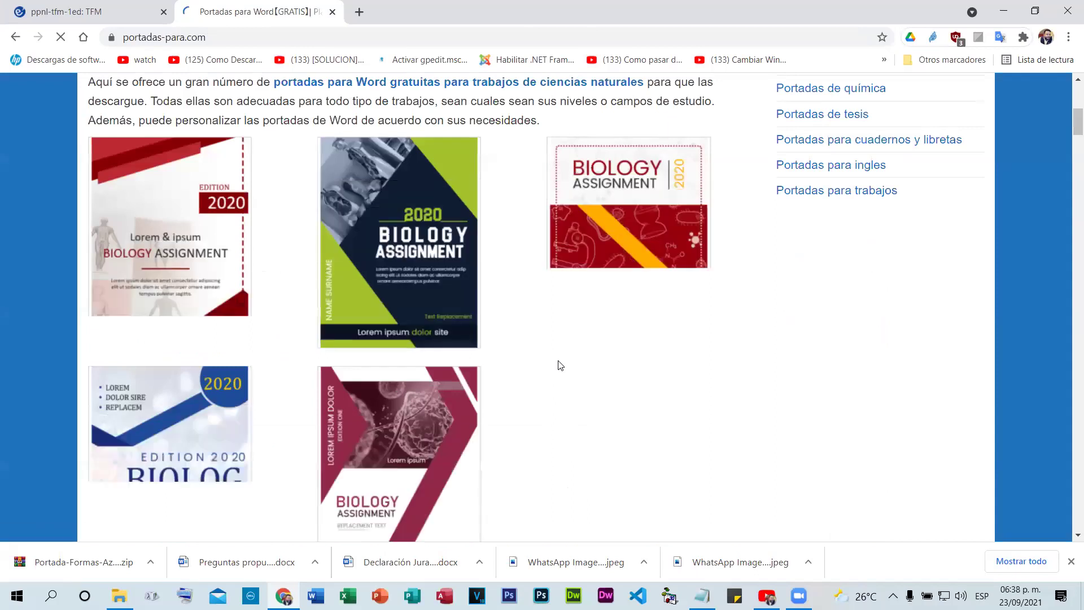
# Browse the sample covers on portadas-para.com and open the page of the brown "English Assignment" cover
pyautogui.scroll(-5, 560, 365)
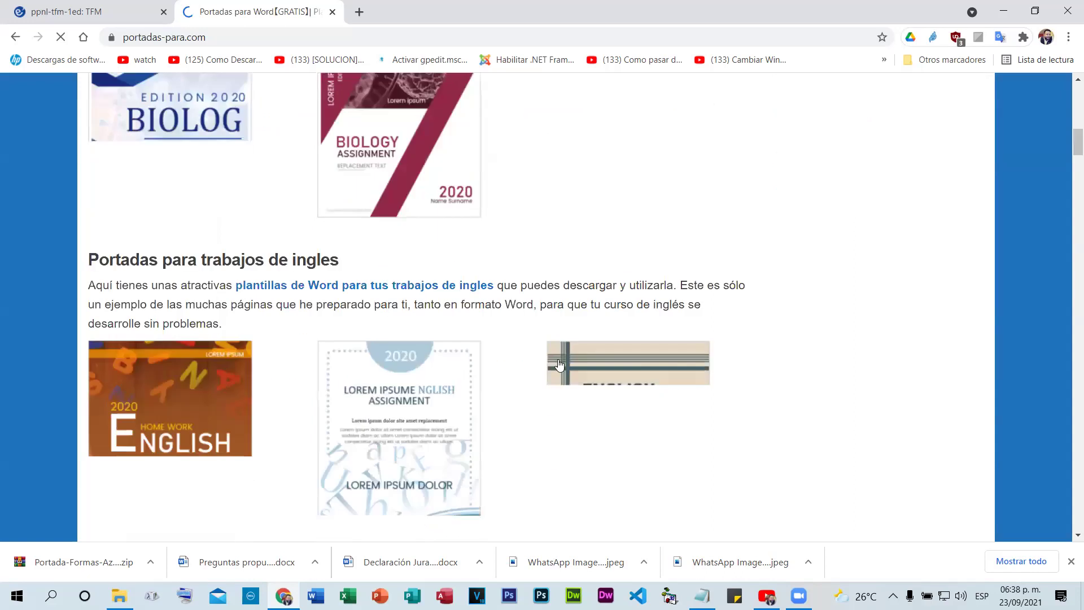
pyautogui.scroll(-3, 113, 282)
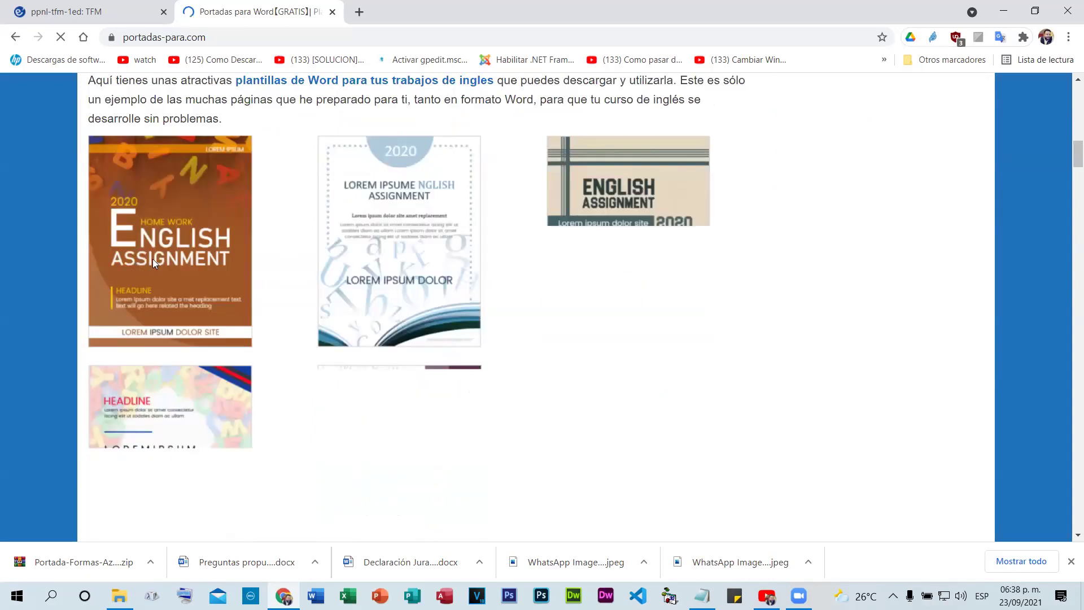
pyautogui.click(418, 267)
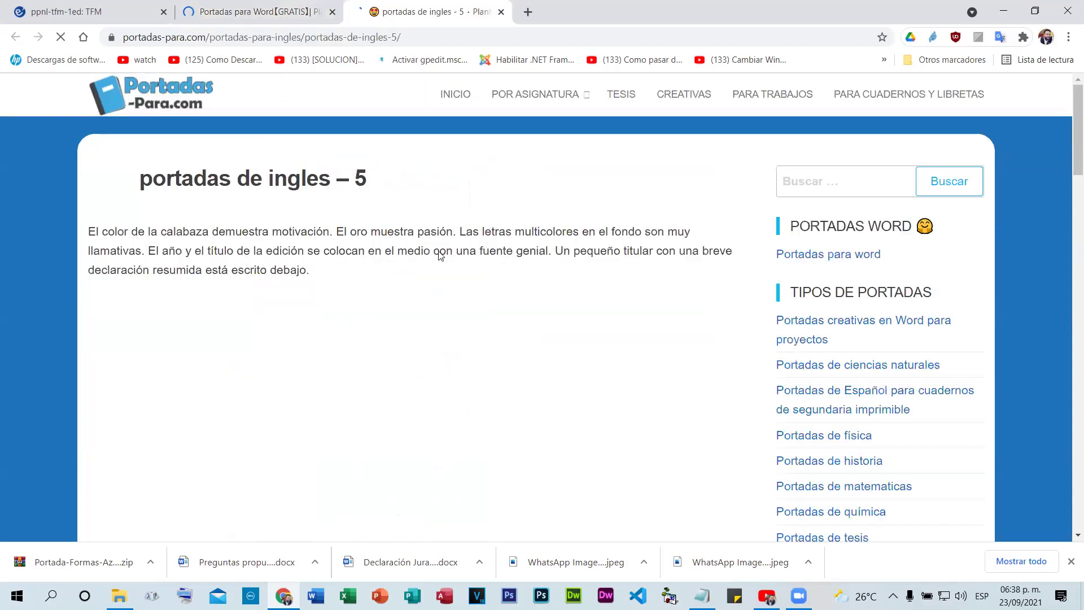
# Review the "portadas de ingles – 5" page and download its cover to the Escritorio folder as English-assignment-cover-page-1.zip
pyautogui.scroll(-8, 440, 256)
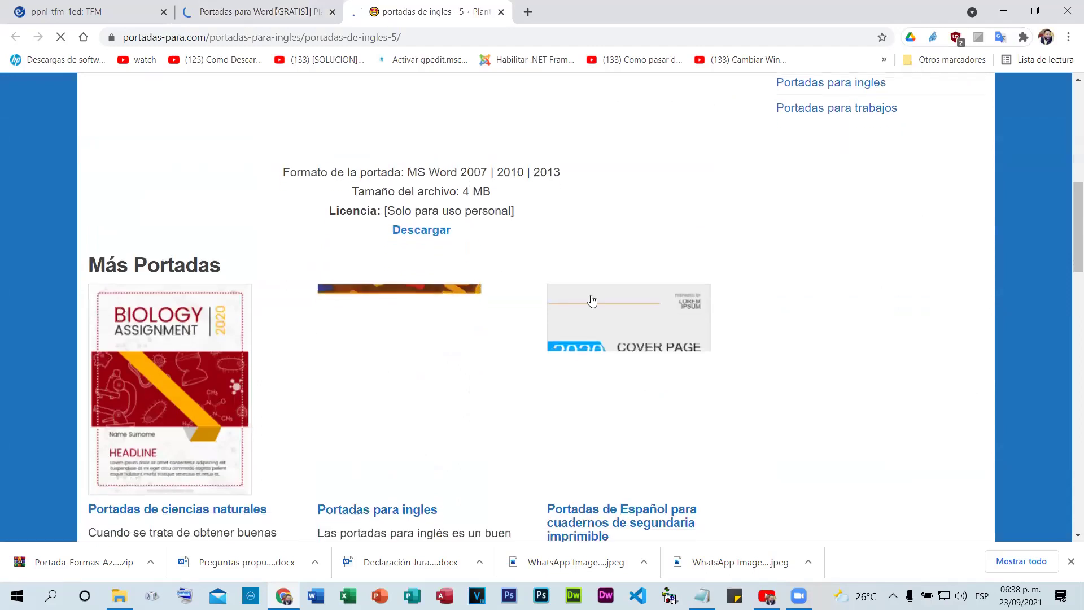
pyautogui.scroll(6, 610, 309)
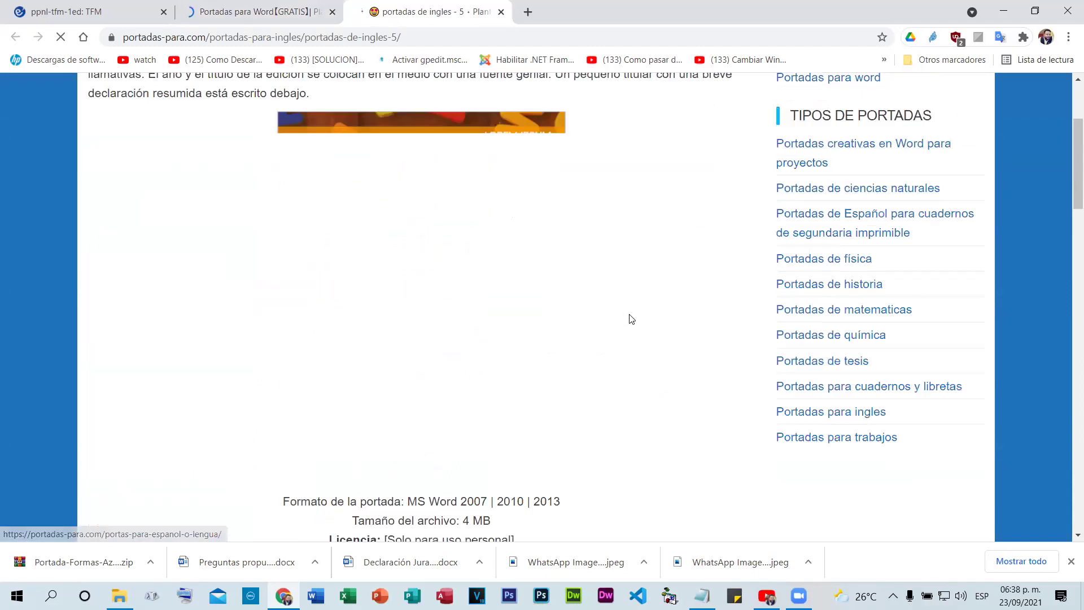
pyautogui.scroll(3, 632, 319)
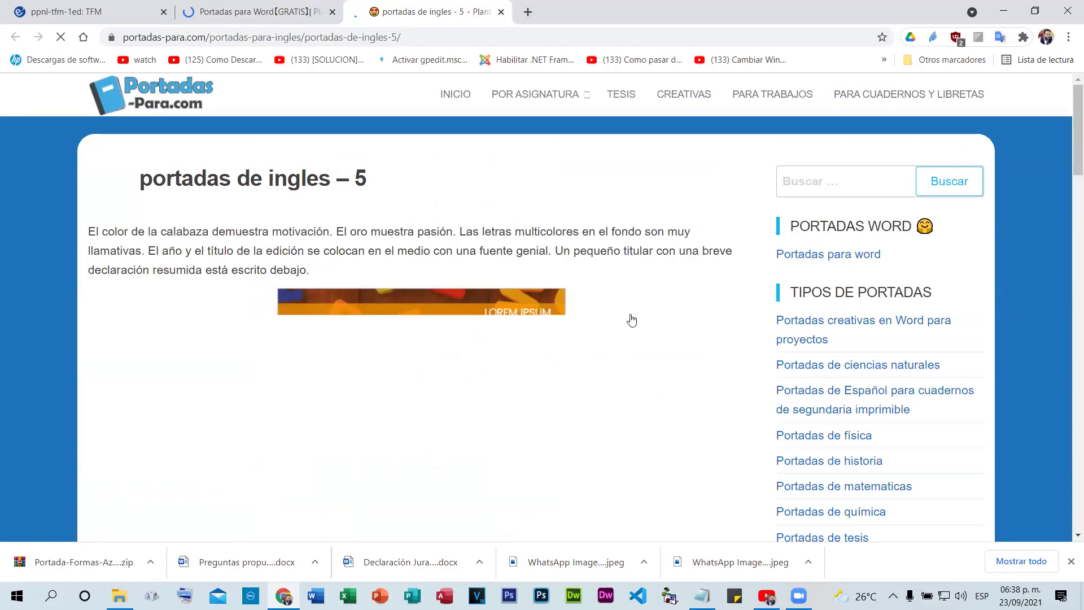
pyautogui.scroll(-8, 380, 169)
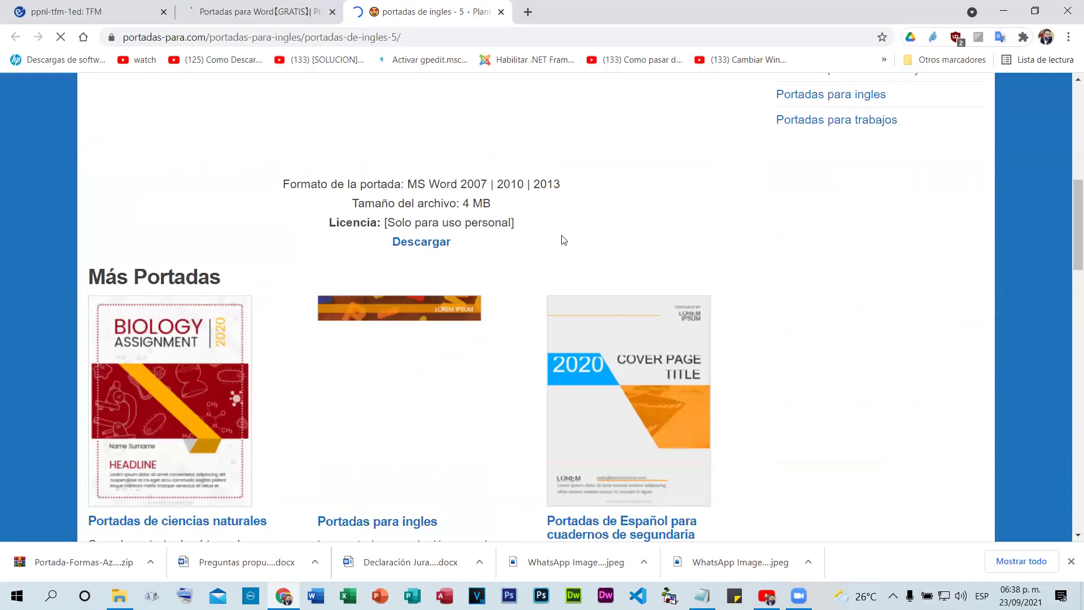
pyautogui.scroll(-6, 715, 281)
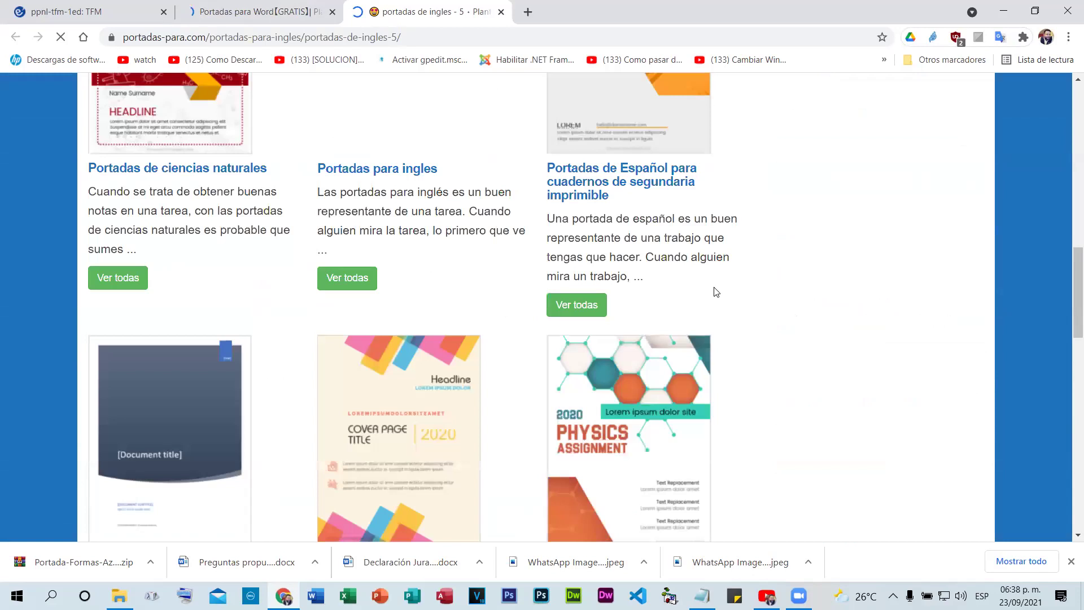
pyautogui.scroll(6, 714, 290)
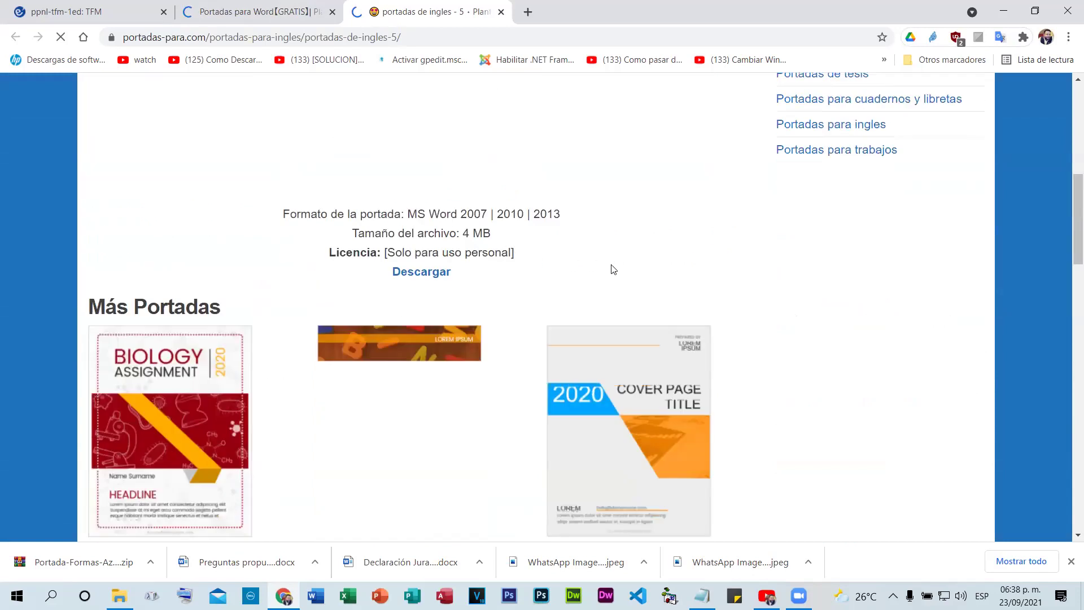
pyautogui.scroll(5, 614, 269)
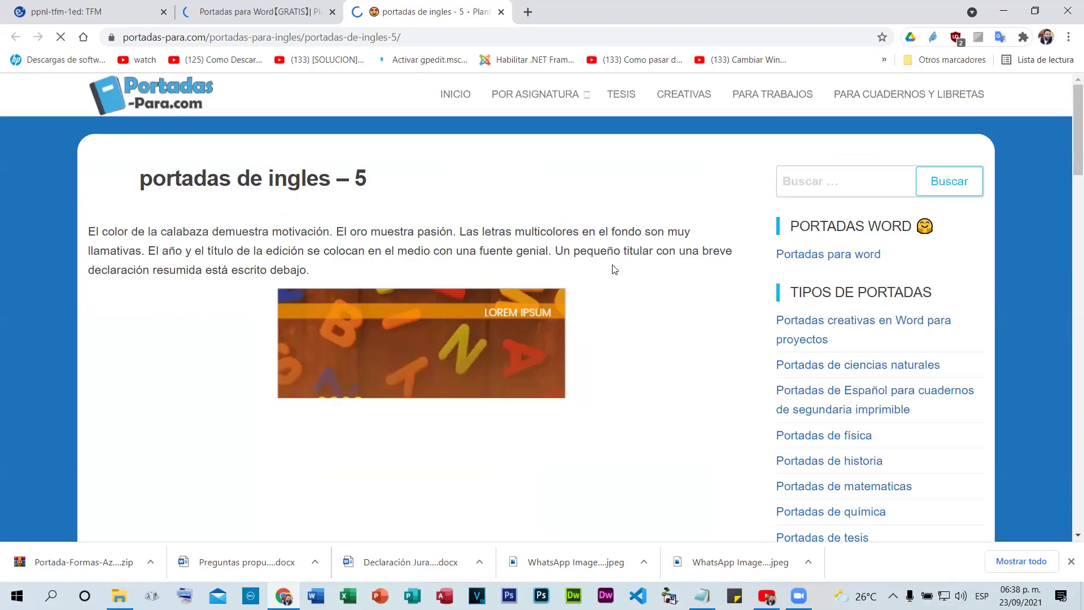
pyautogui.scroll(-6, 446, 333)
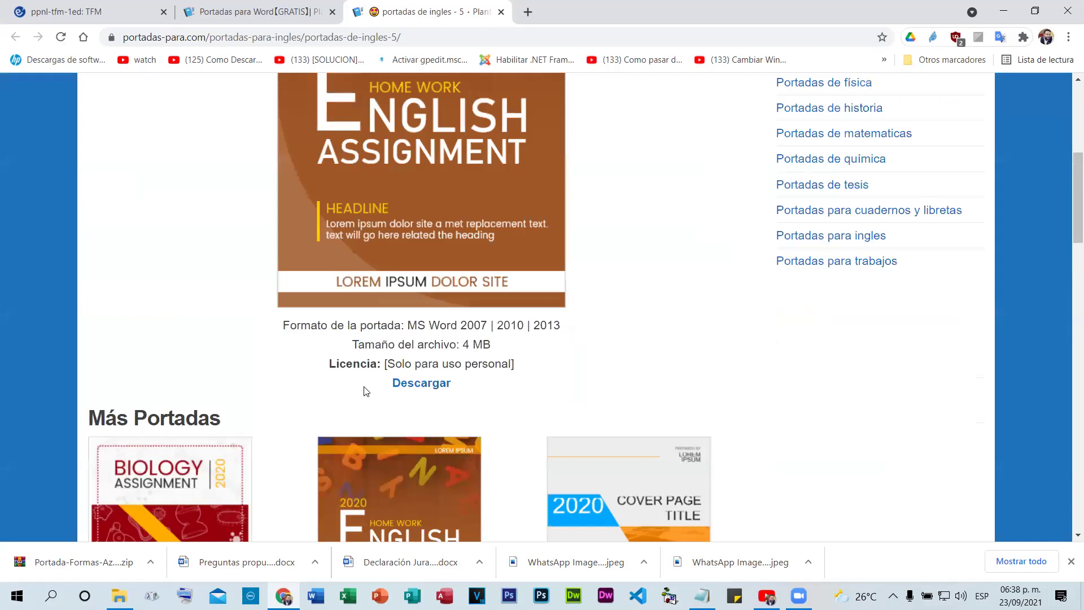
pyautogui.click(414, 386)
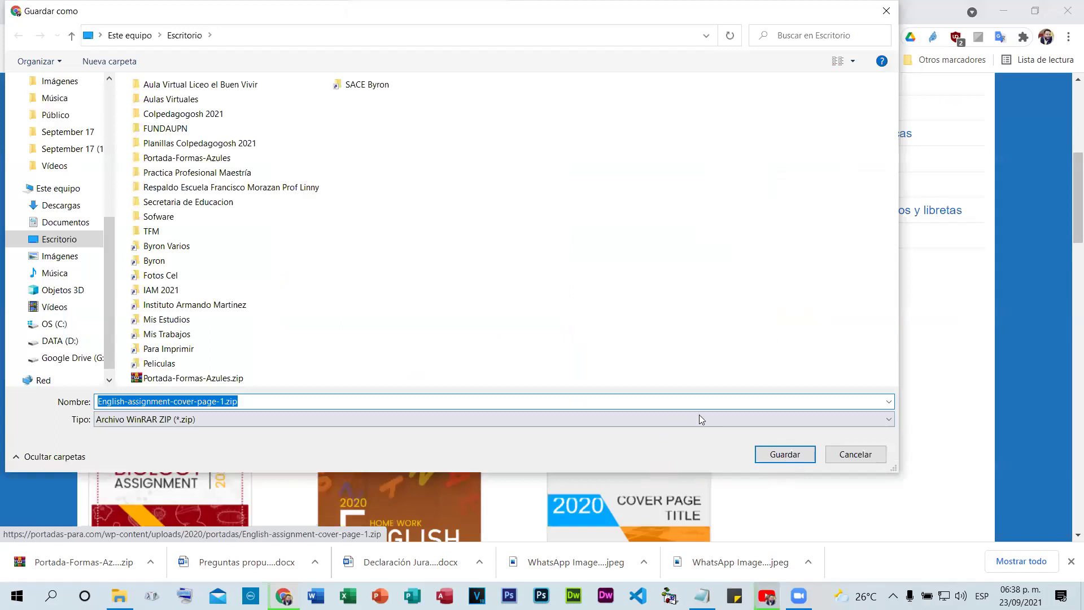
pyautogui.press('Return')
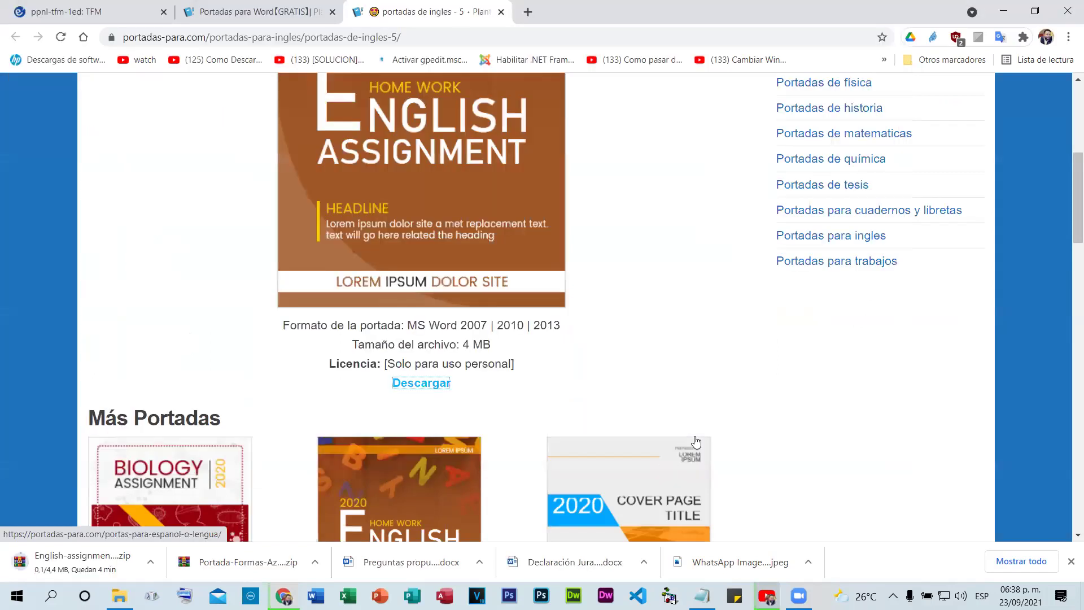